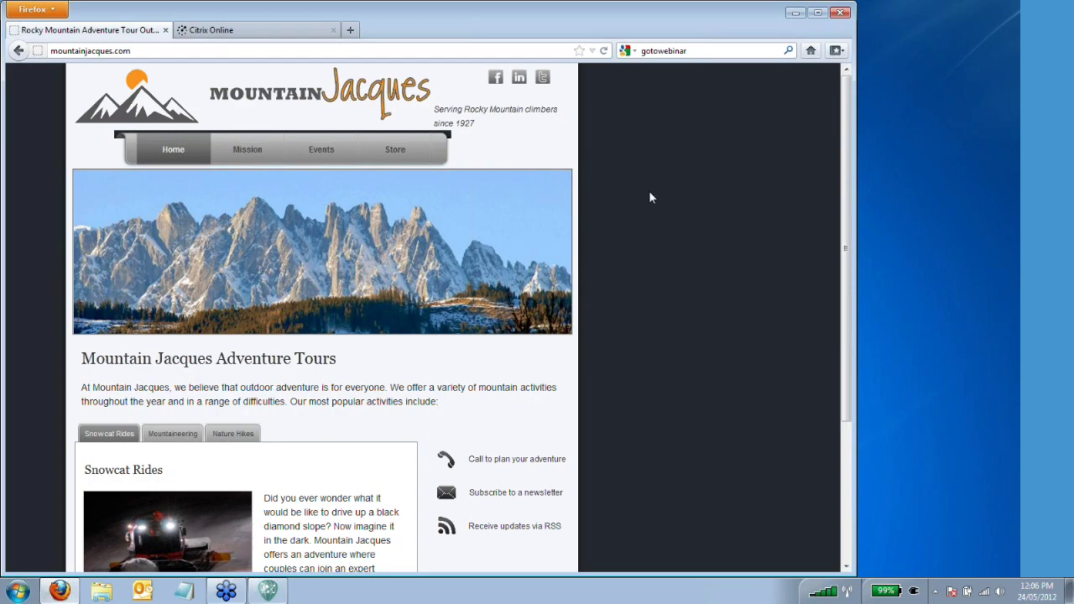
# Step: Look over the published Mountain Jacques home page in the browser
pyautogui.scroll(-3, 630, 196)
pyautogui.scroll(3, 624, 198)
pyautogui.moveTo(363, 97)
pyautogui.scroll(-2, 143, 108)
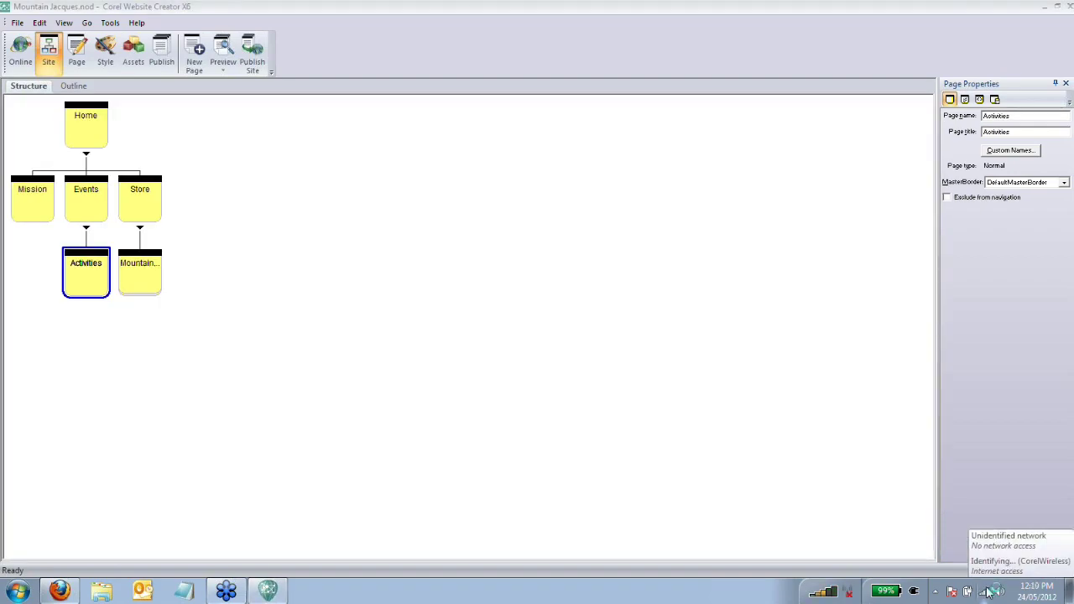
# Step: Check the computer's available wireless networks and the CorelWireless connection
pyautogui.click(989, 592)
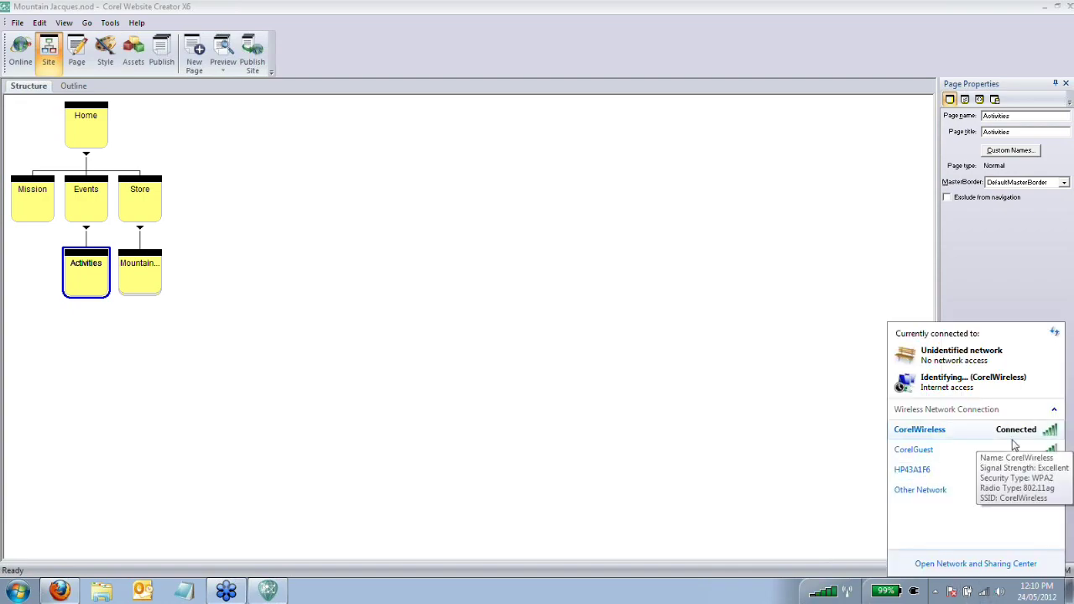
pyautogui.click(949, 429)
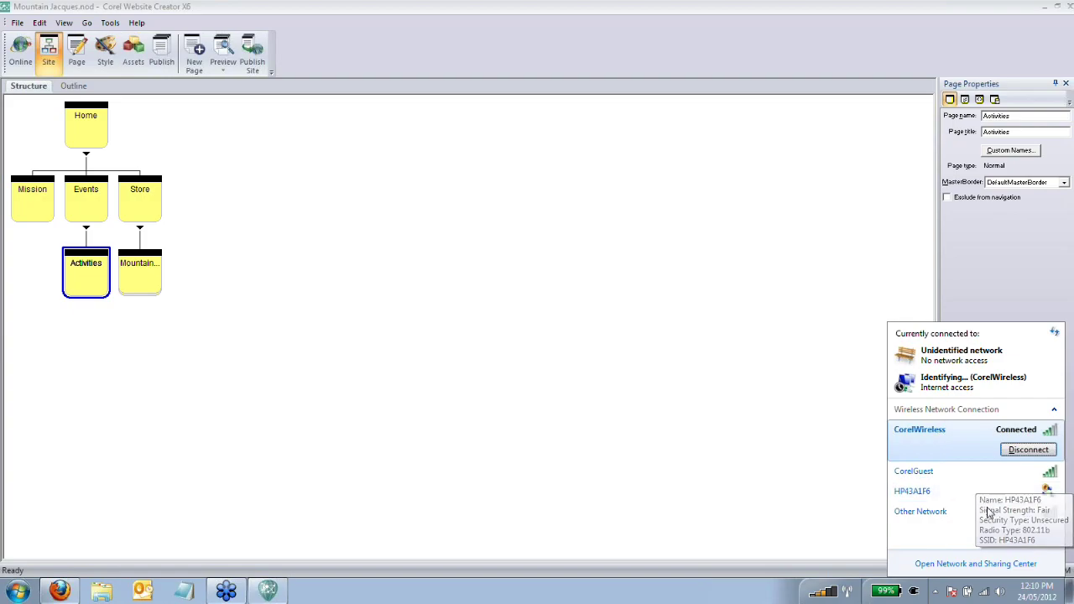
pyautogui.click(936, 514)
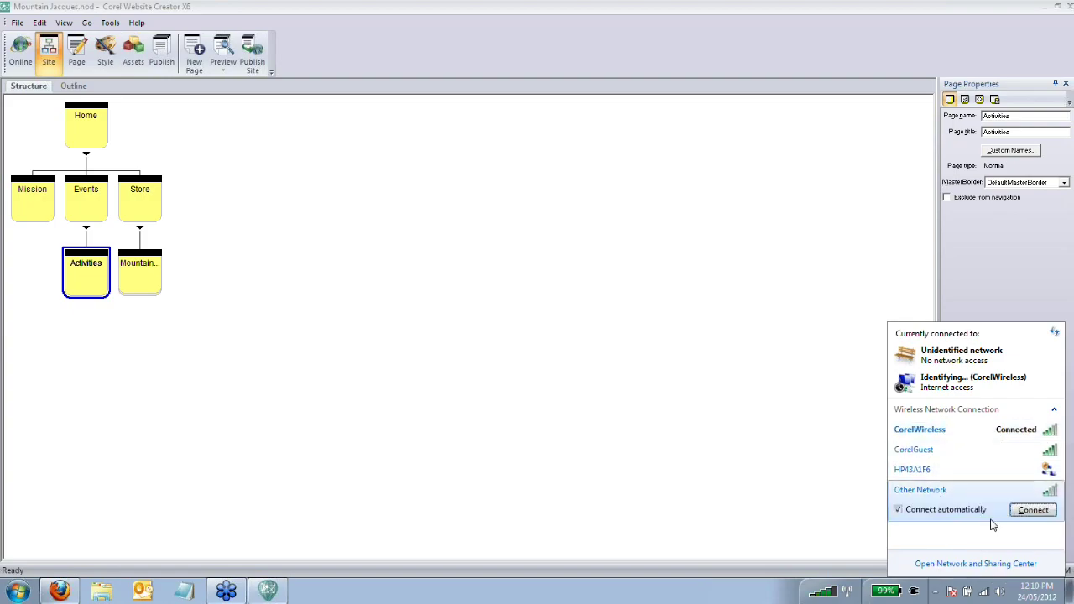
pyautogui.click(952, 413)
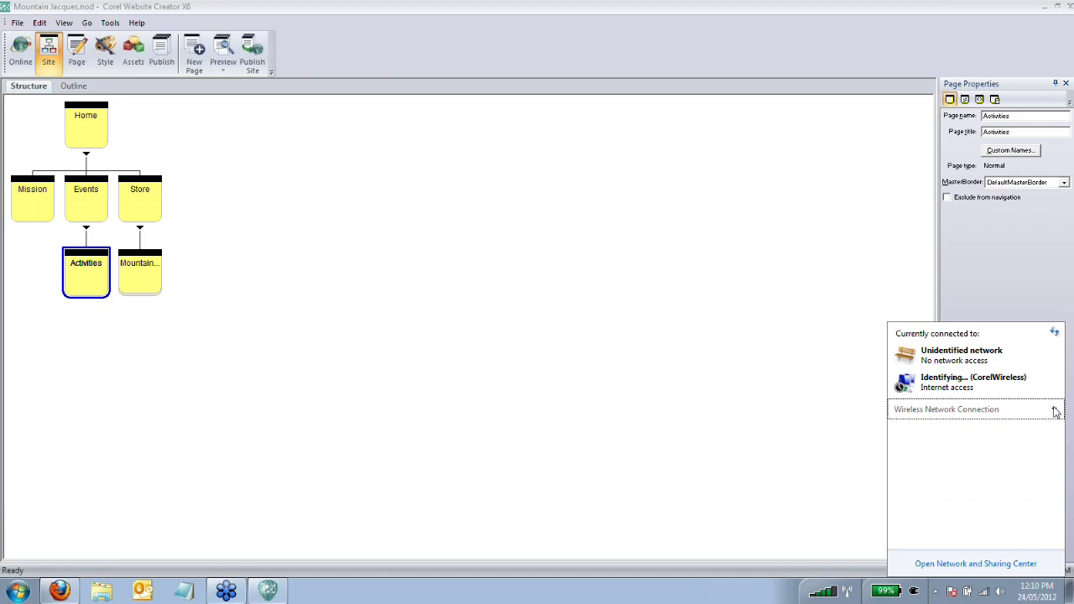
pyautogui.click(1057, 408)
pyautogui.click(957, 437)
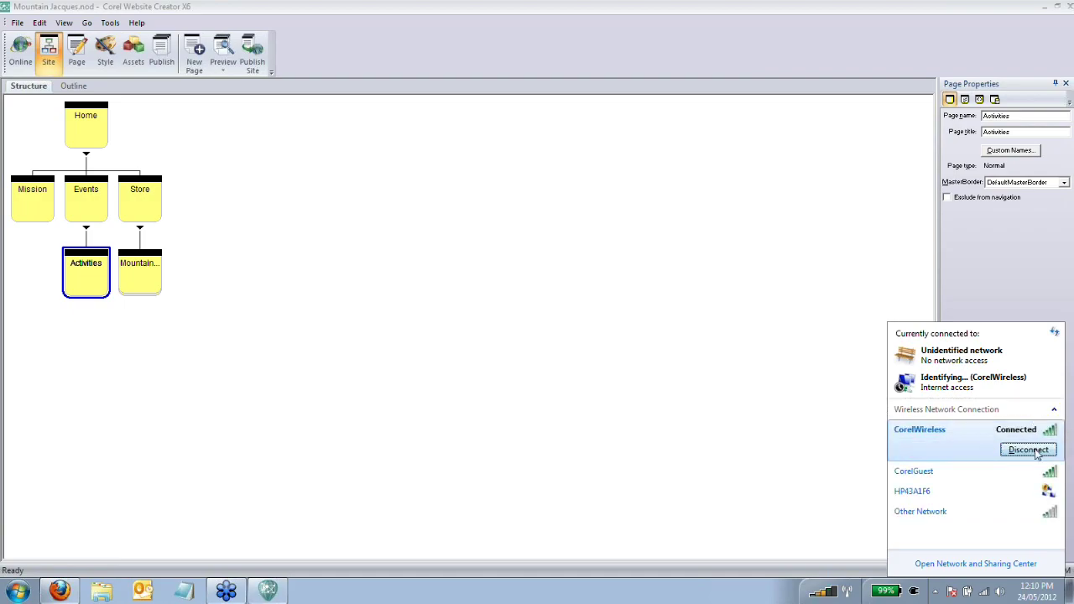
pyautogui.click(1040, 234)
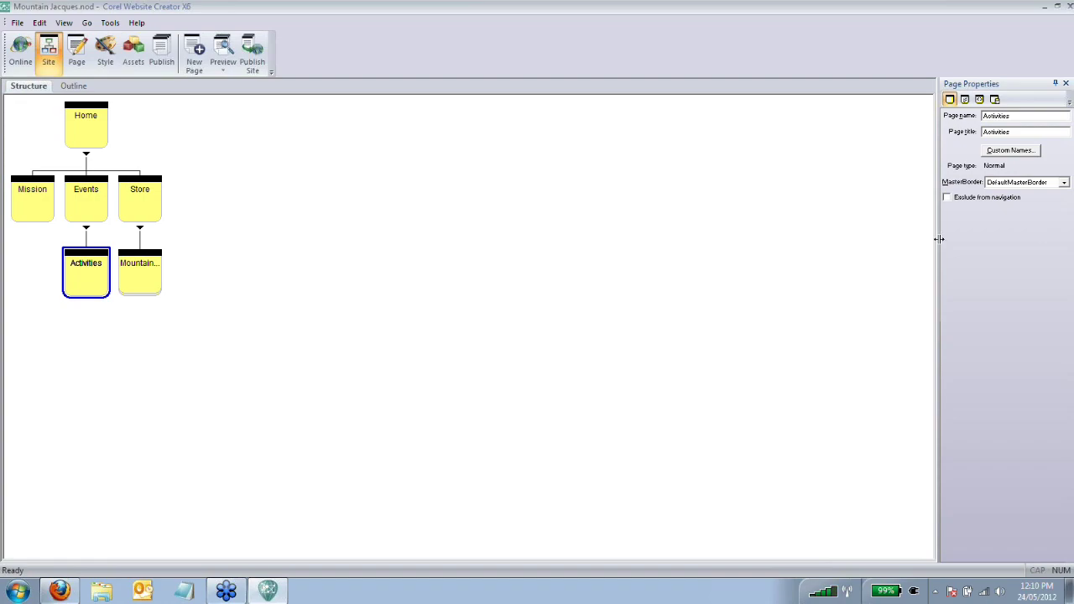
# Step: Add two new child pages beneath the Activities page and delete both untitled pages again
pyautogui.doubleClick(199, 53)
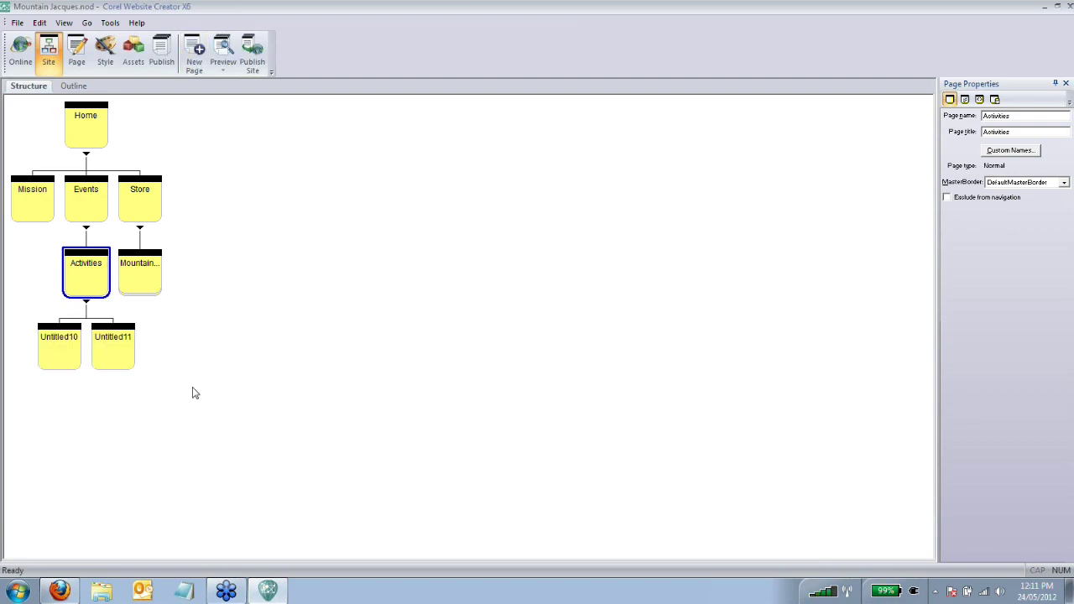
pyautogui.click(130, 359)
pyautogui.click(63, 356)
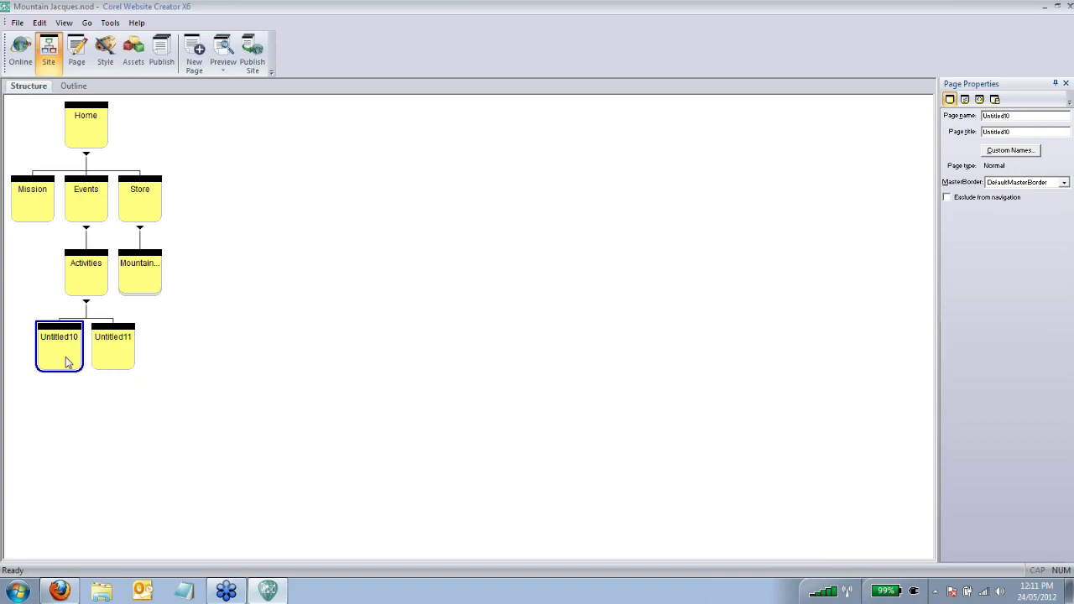
pyautogui.press('Delete')
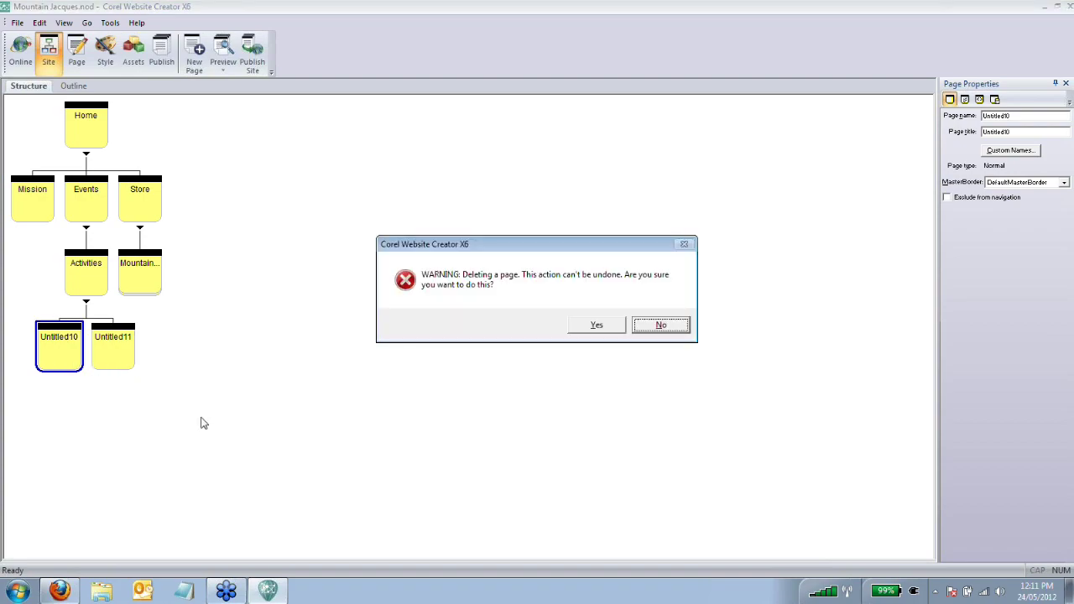
pyautogui.click(591, 326)
pyautogui.click(80, 359)
pyautogui.press('Delete')
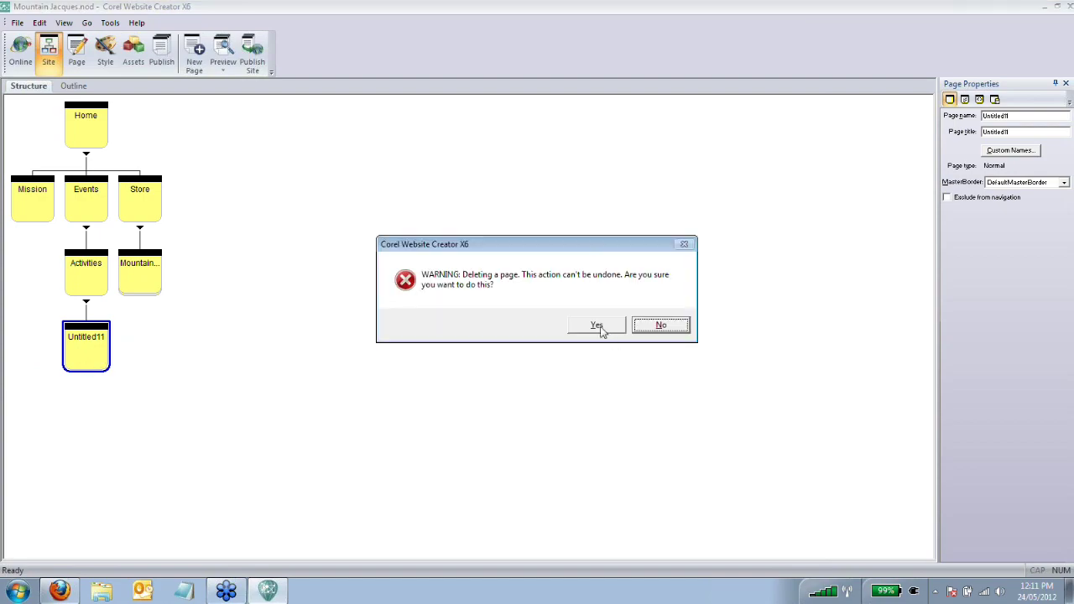
pyautogui.click(598, 327)
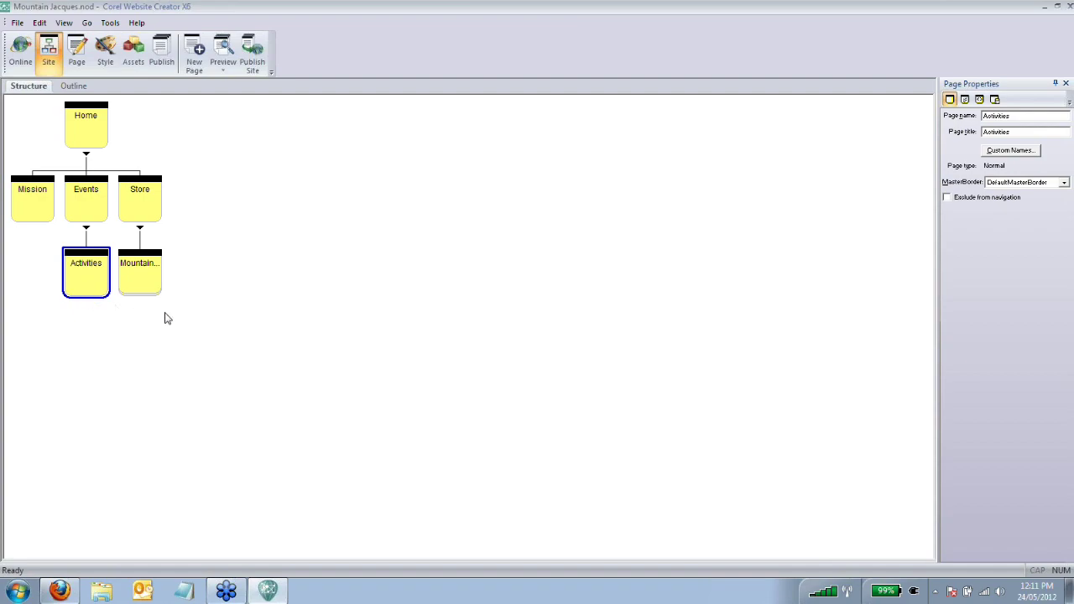
# Step: Move the Activities page up to the level directly below Home, between Mission and Events
pyautogui.moveTo(94, 285); pyautogui.dragTo(50, 194)
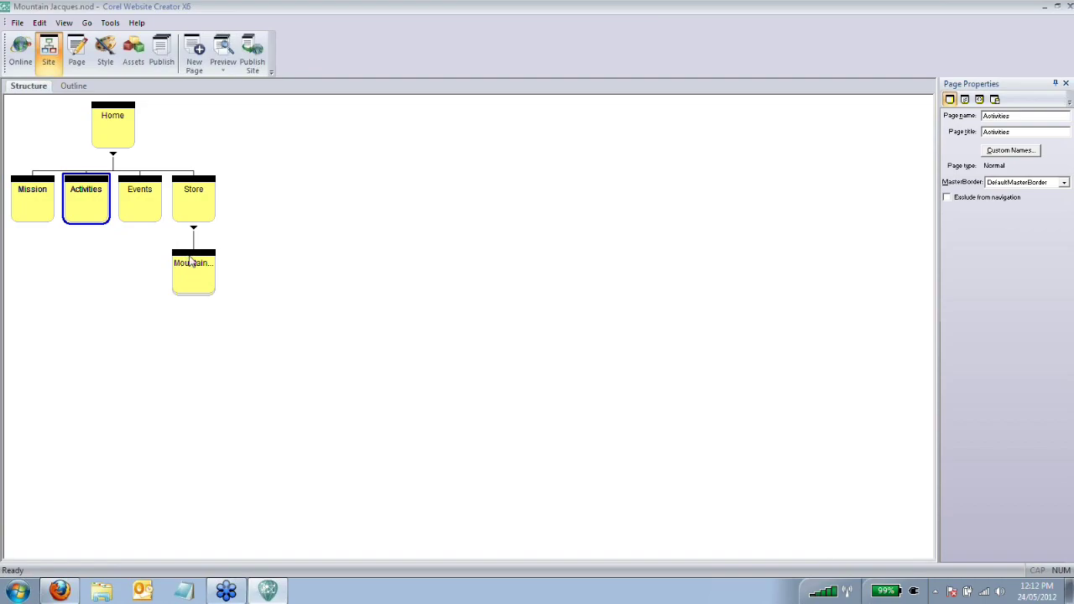
# Step: Select the Home page, widen the page properties area and review its title and MasterBorder options
pyautogui.click(113, 136)
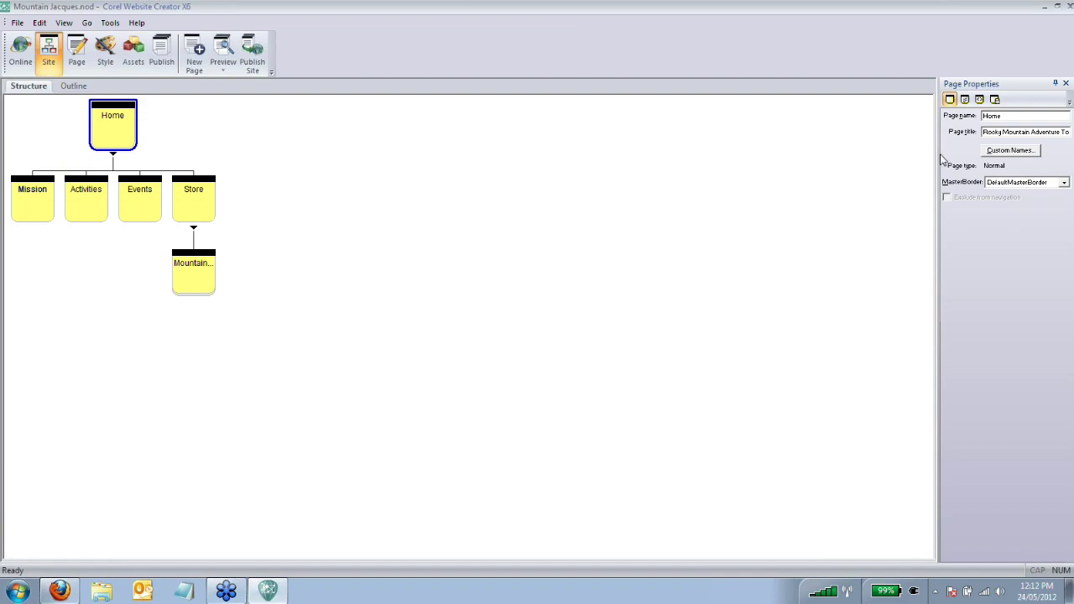
pyautogui.moveTo(940, 154); pyautogui.dragTo(830, 177)
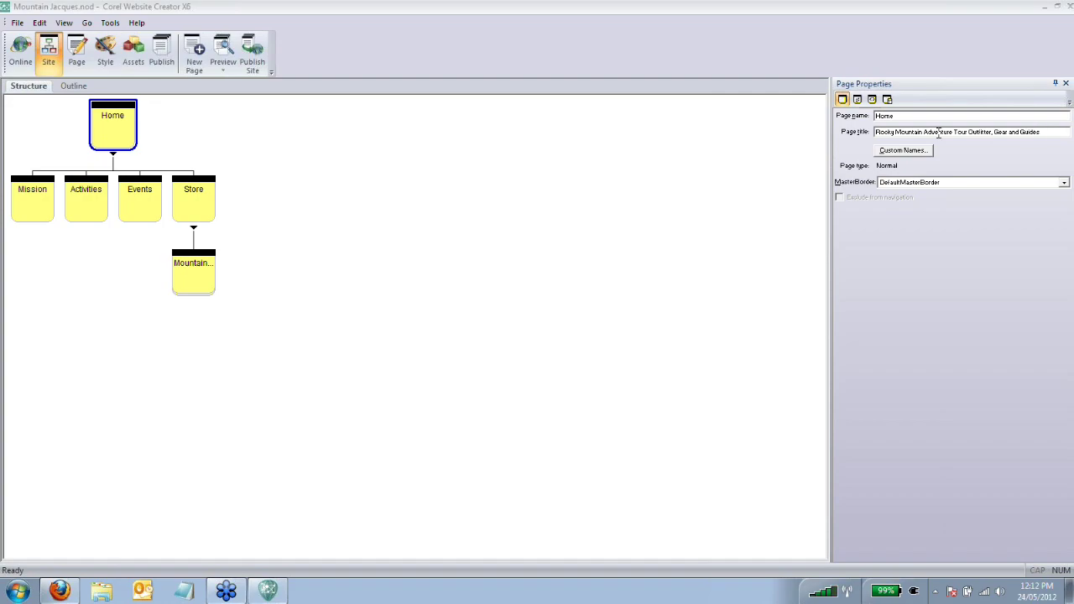
pyautogui.click(1064, 183)
pyautogui.click(965, 192)
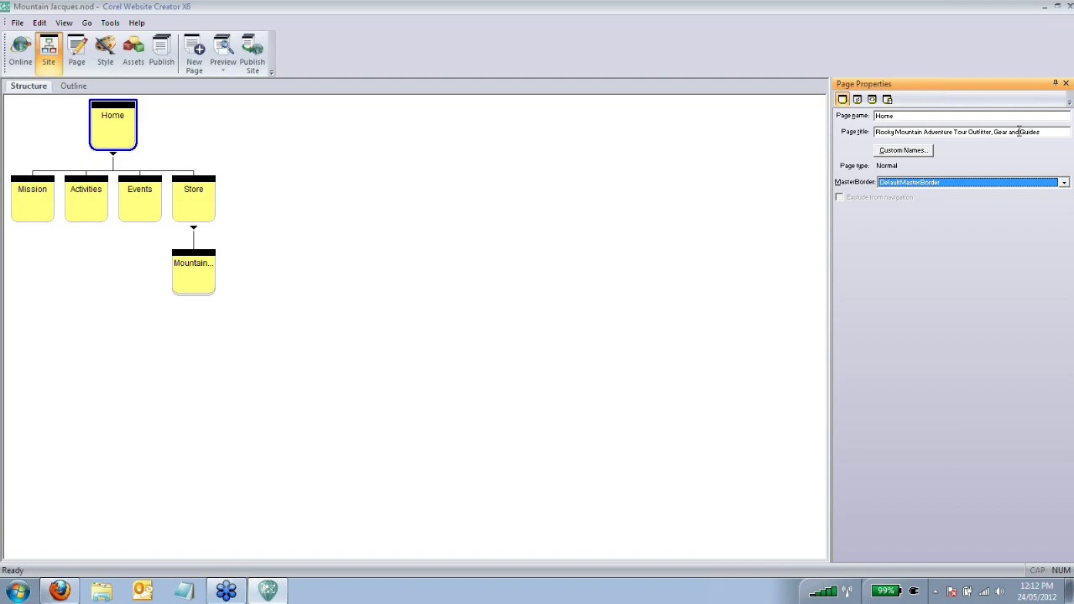
# Step: Review the Home page's status, visualization and meta tag settings, including the available meta tag types
pyautogui.click(857, 99)
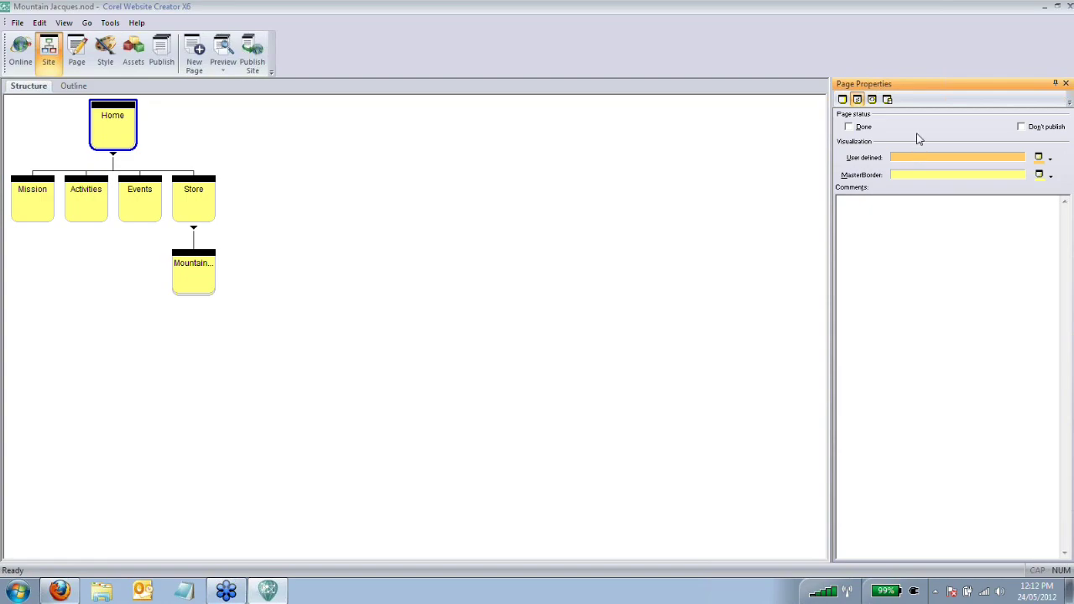
pyautogui.click(872, 99)
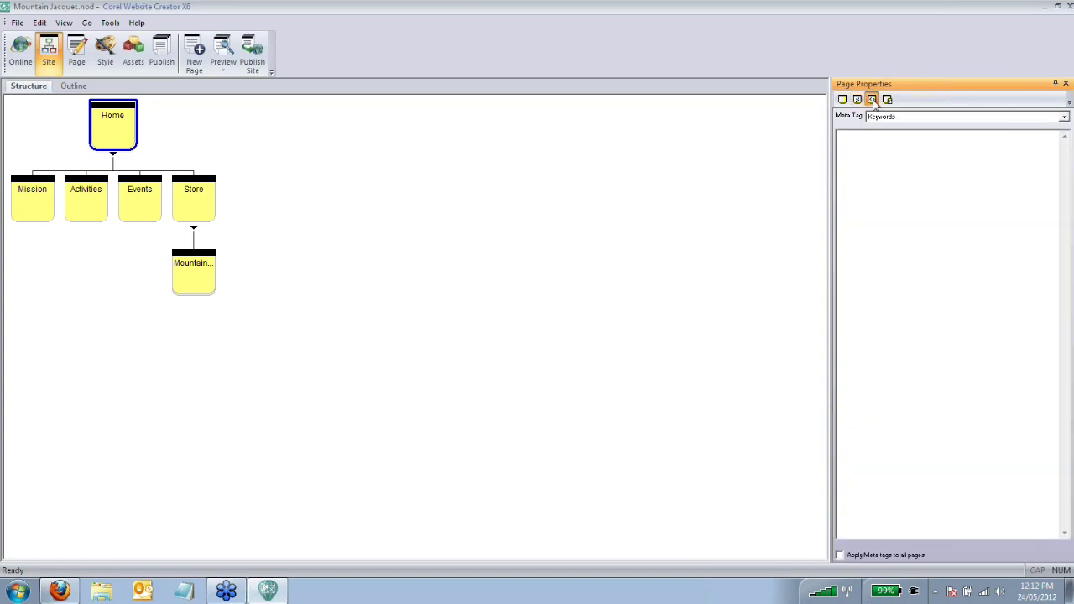
pyautogui.click(1065, 119)
pyautogui.click(885, 177)
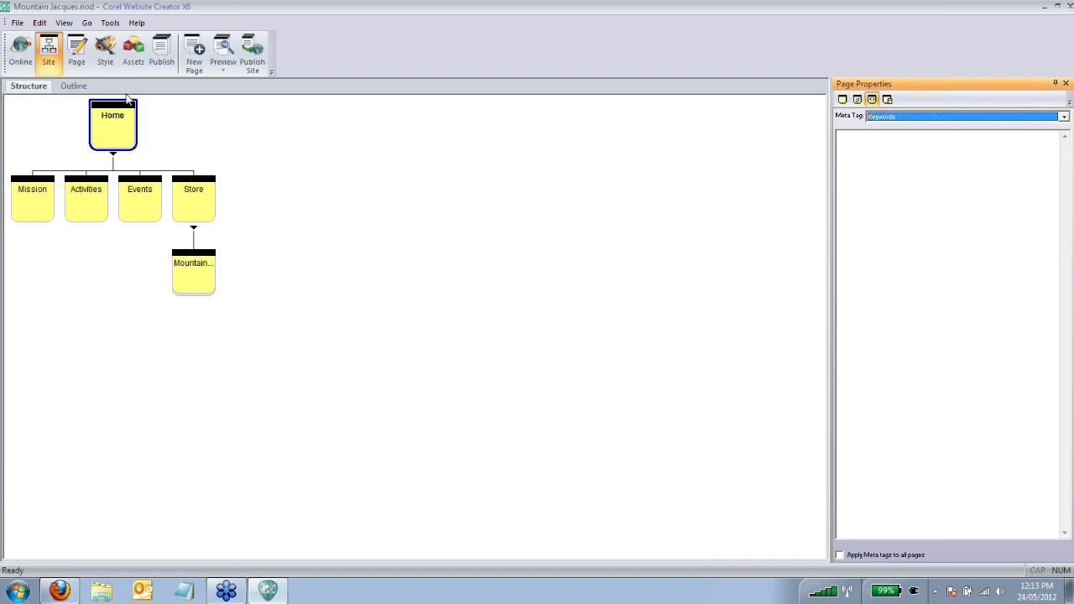
# Step: Open the Home page for layout editing, read through its HTML source code and return to the design view
pyautogui.click(77, 55)
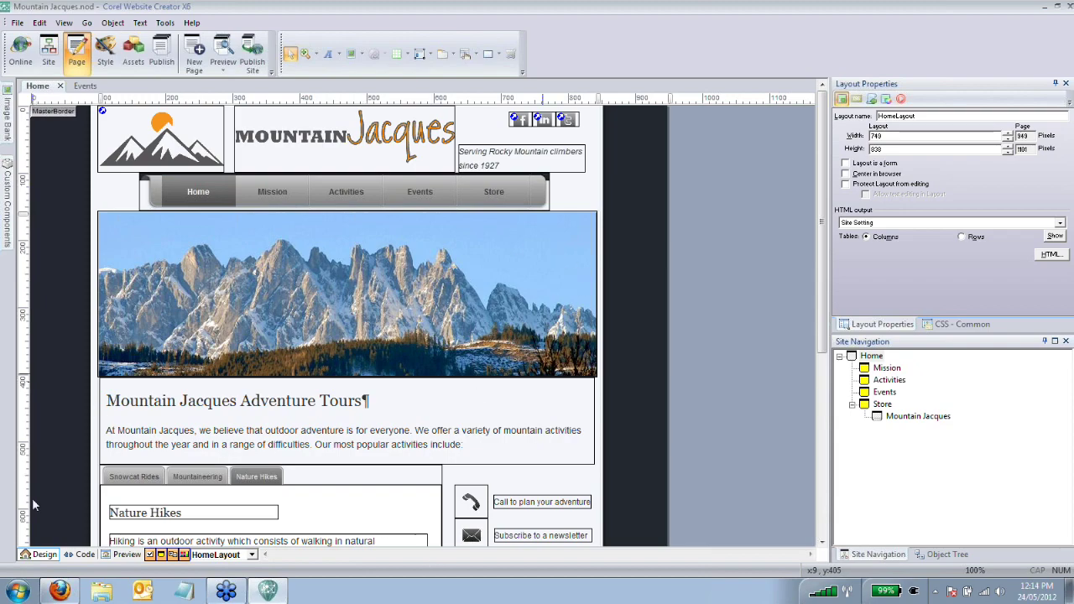
pyautogui.click(81, 557)
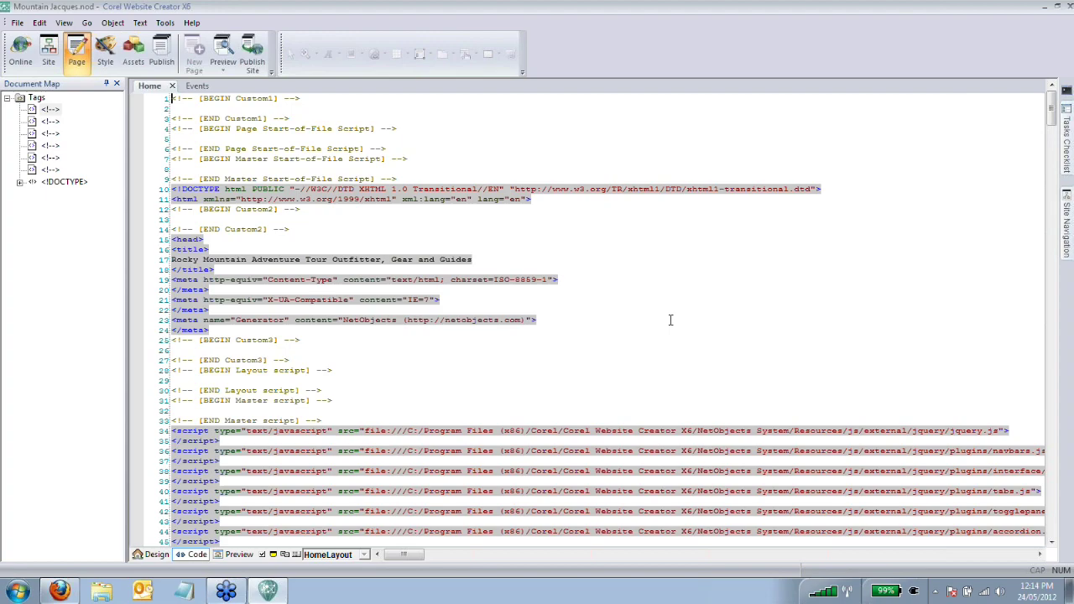
pyautogui.scroll(-12, 671, 320)
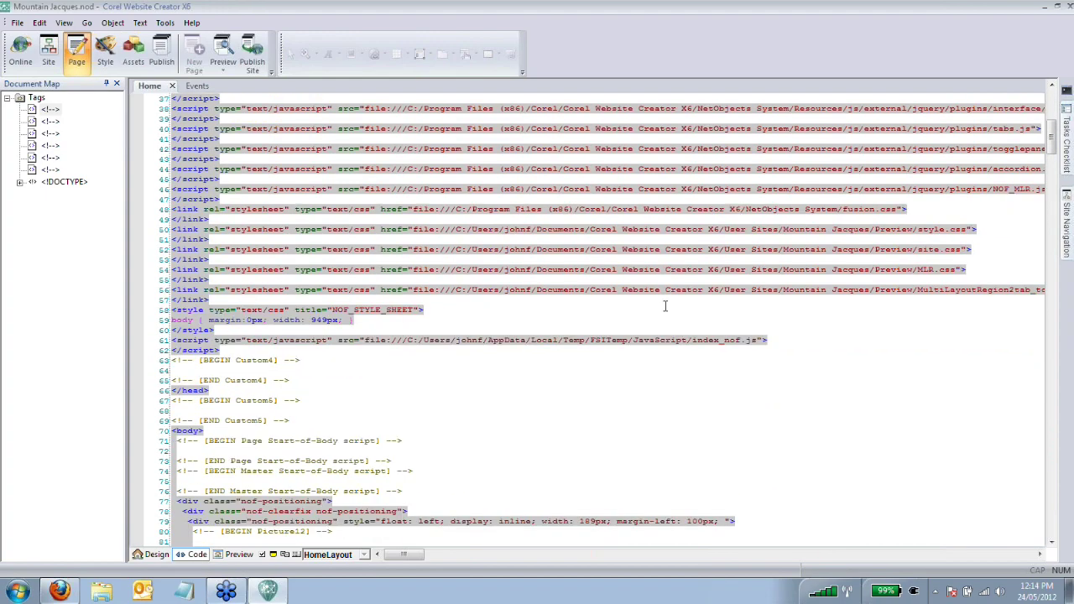
pyautogui.scroll(-1, 665, 306)
pyautogui.scroll(-9, 663, 304)
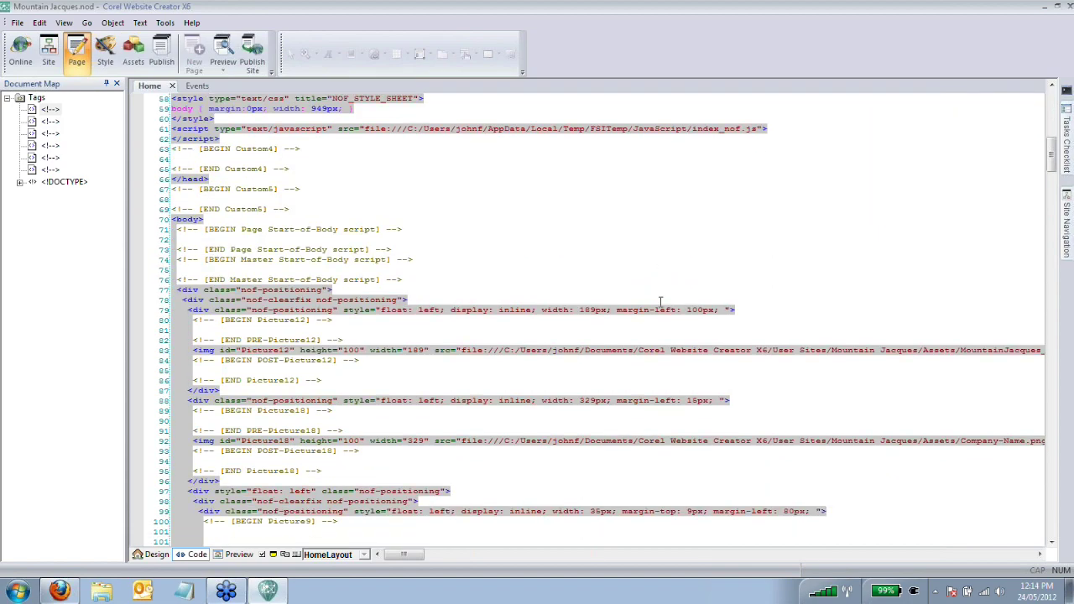
pyautogui.scroll(-10, 661, 302)
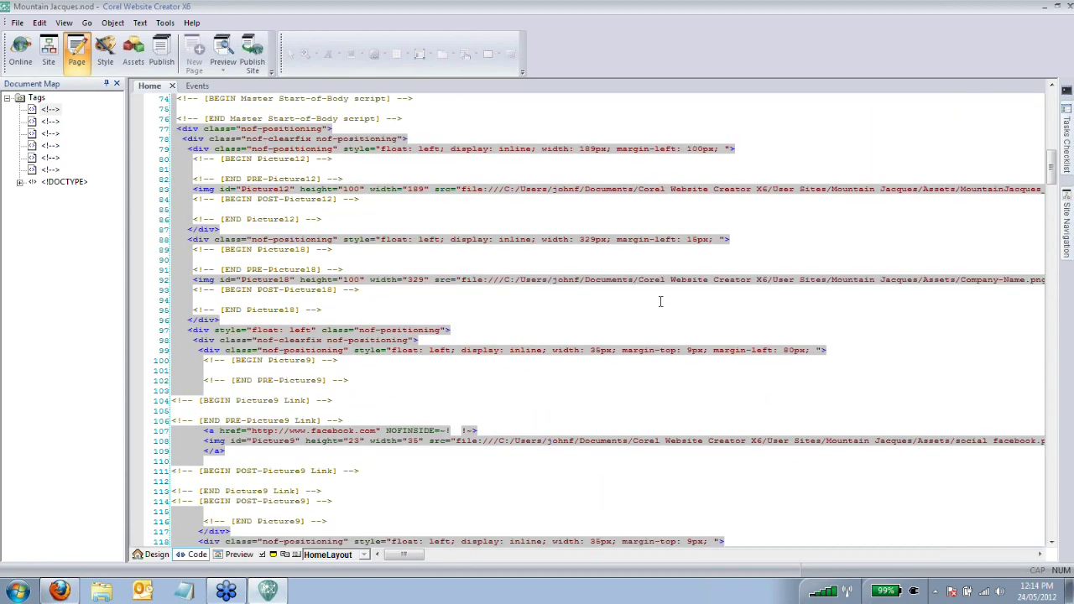
pyautogui.scroll(-9, 661, 299)
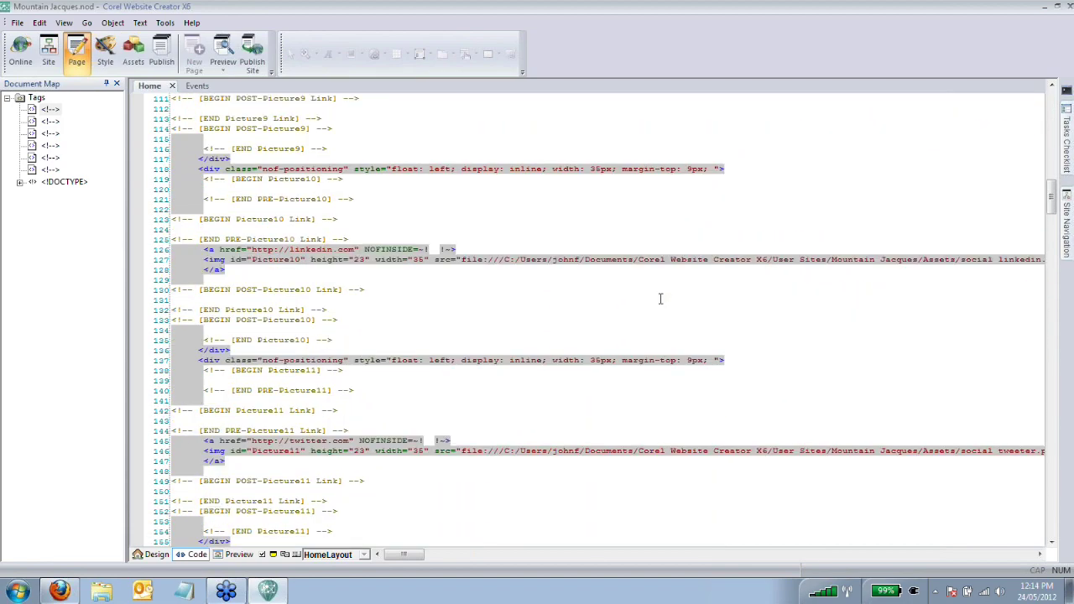
pyautogui.scroll(6, 661, 299)
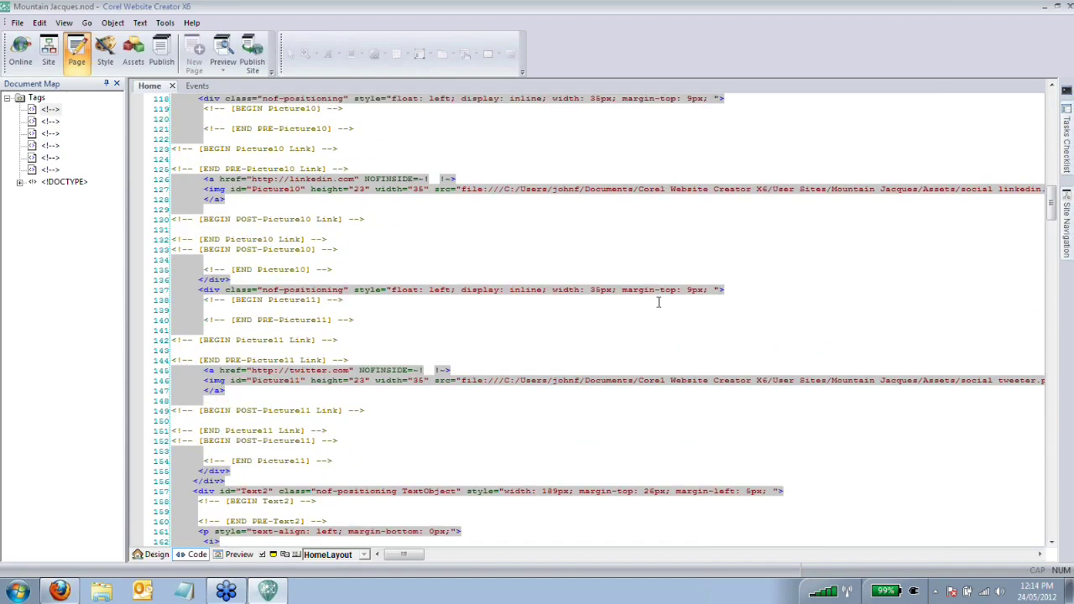
pyautogui.scroll(18, 658, 308)
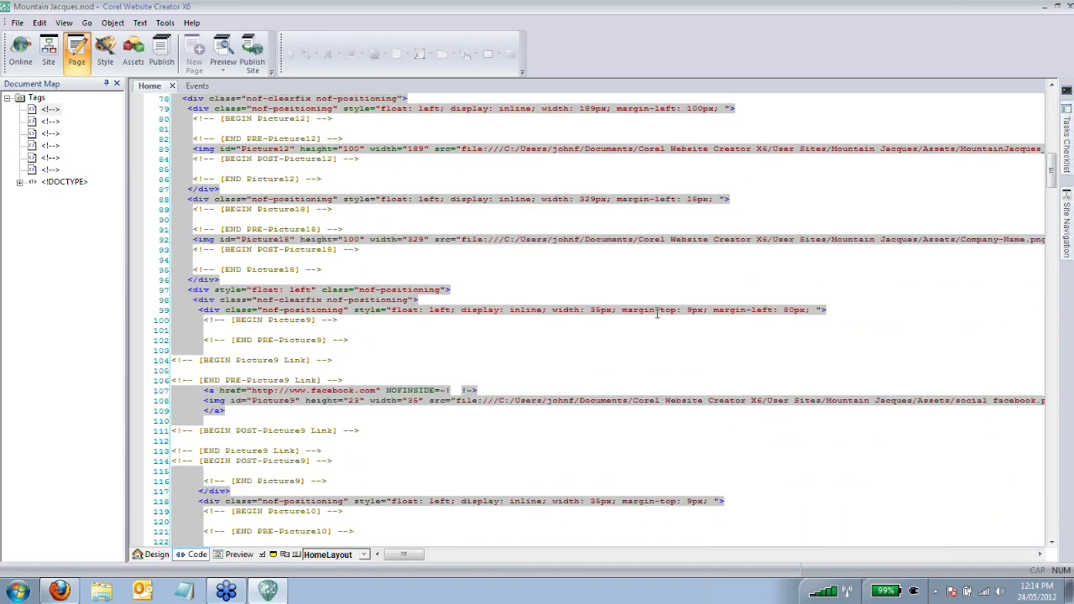
pyautogui.scroll(14, 655, 307)
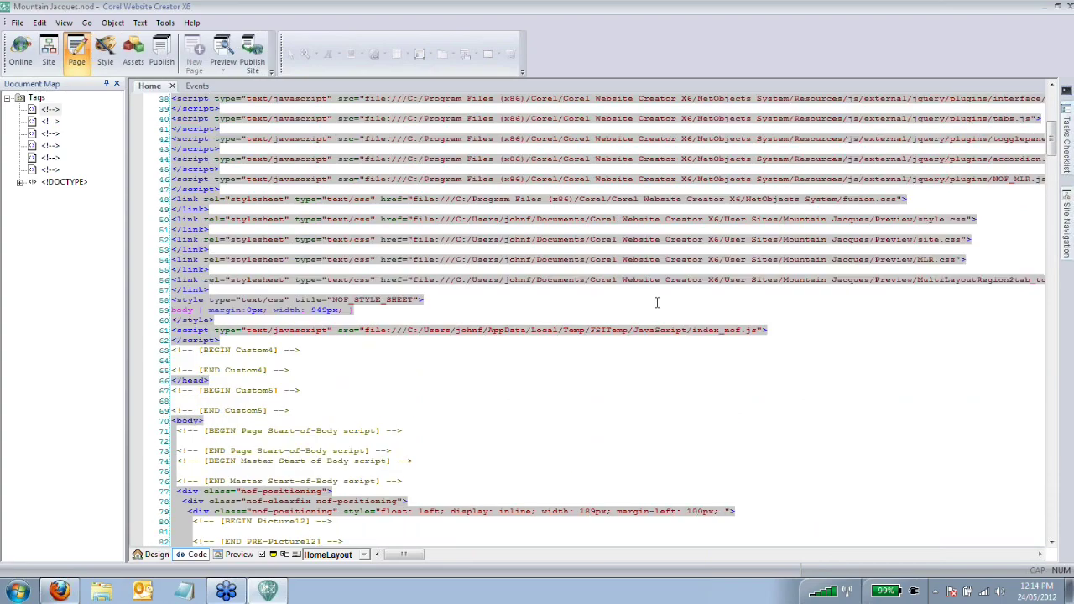
pyautogui.scroll(5, 656, 300)
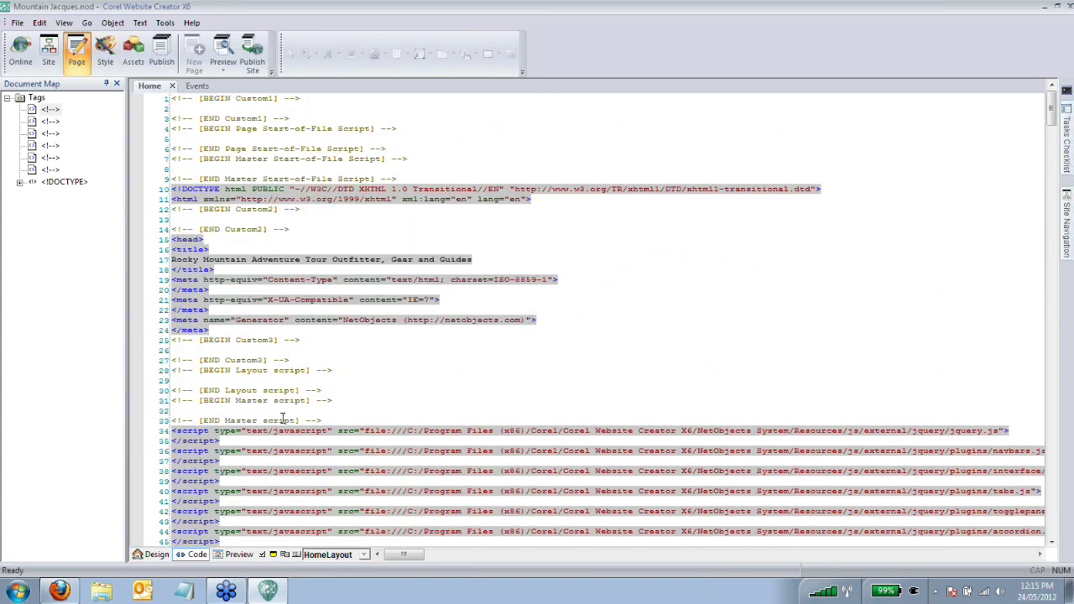
pyautogui.click(152, 555)
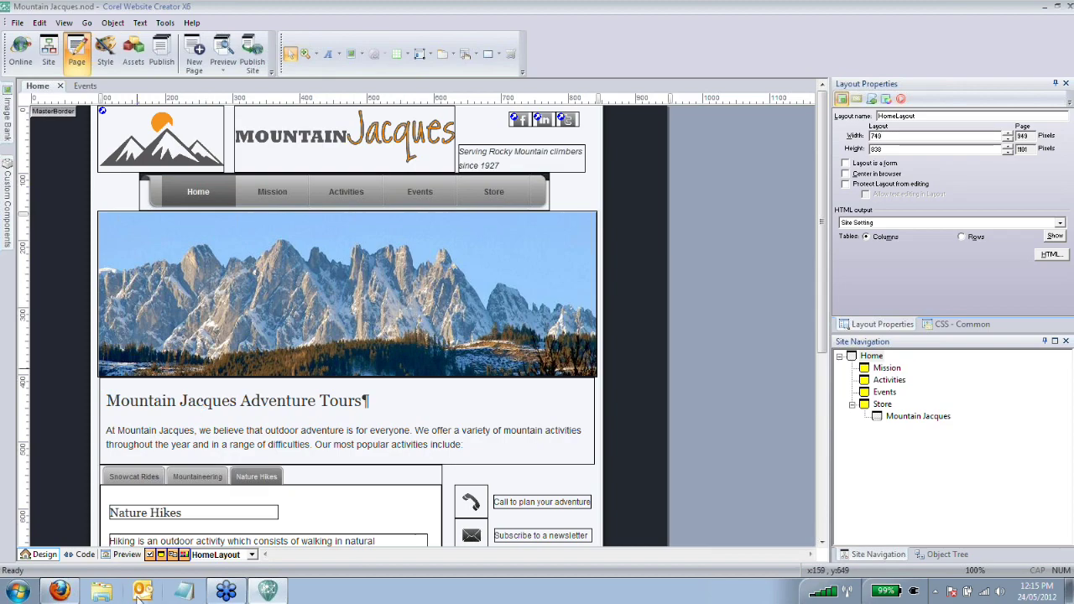
# Step: Preview the Home page inside the editor and in Mozilla Firefox 12.0, and close the browser preview
pyautogui.click(126, 555)
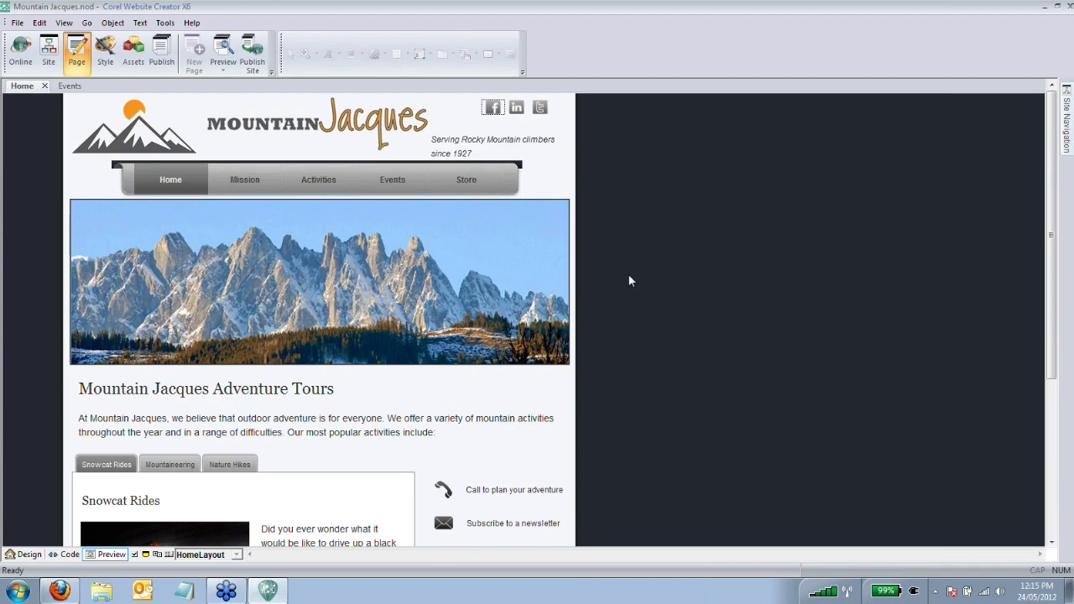
pyautogui.click(224, 71)
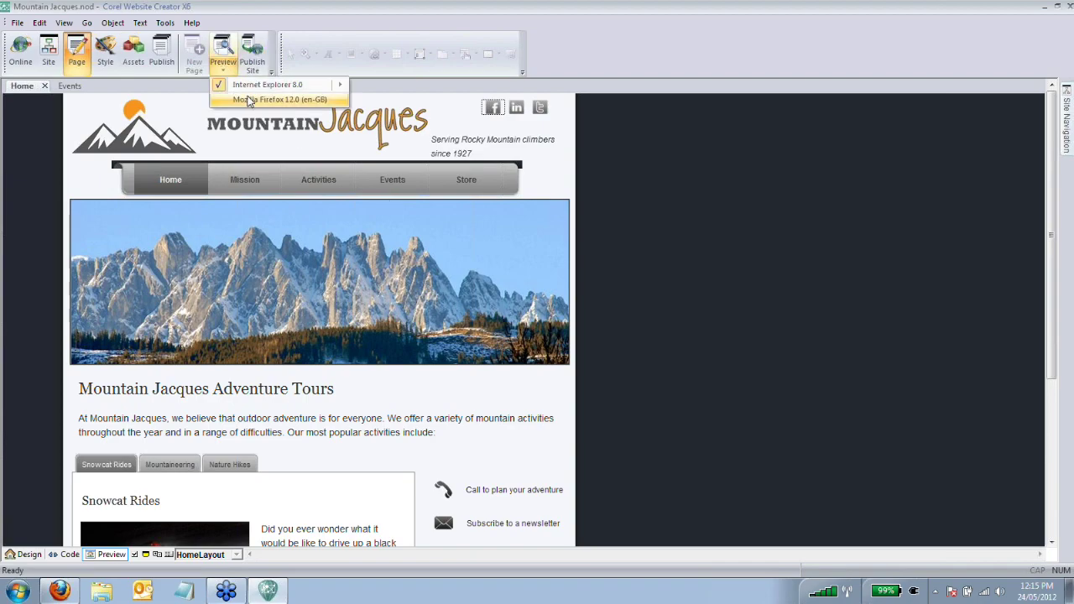
pyautogui.click(249, 101)
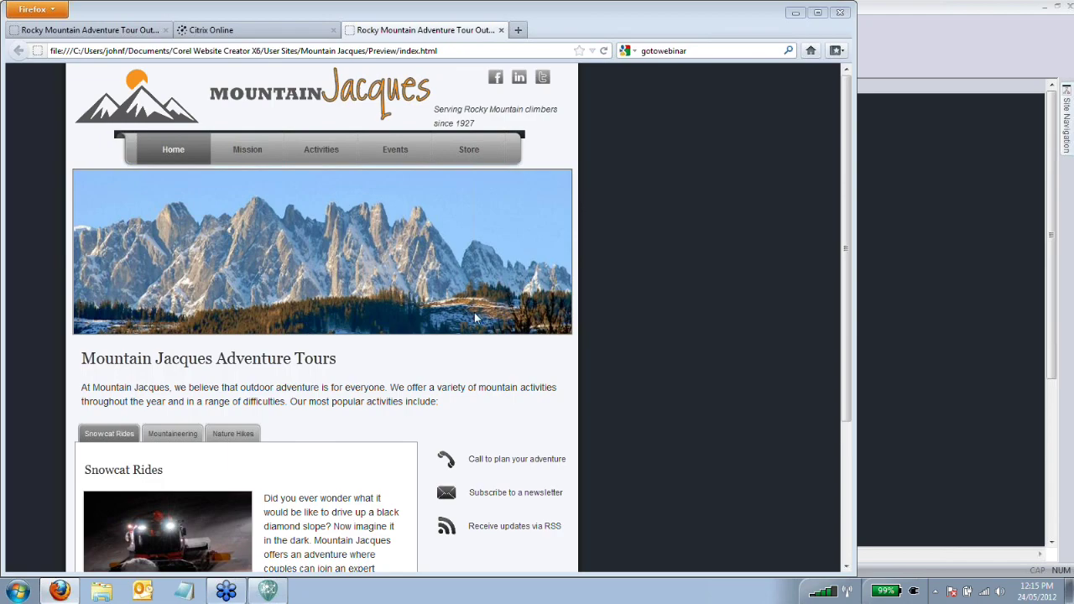
pyautogui.click(502, 31)
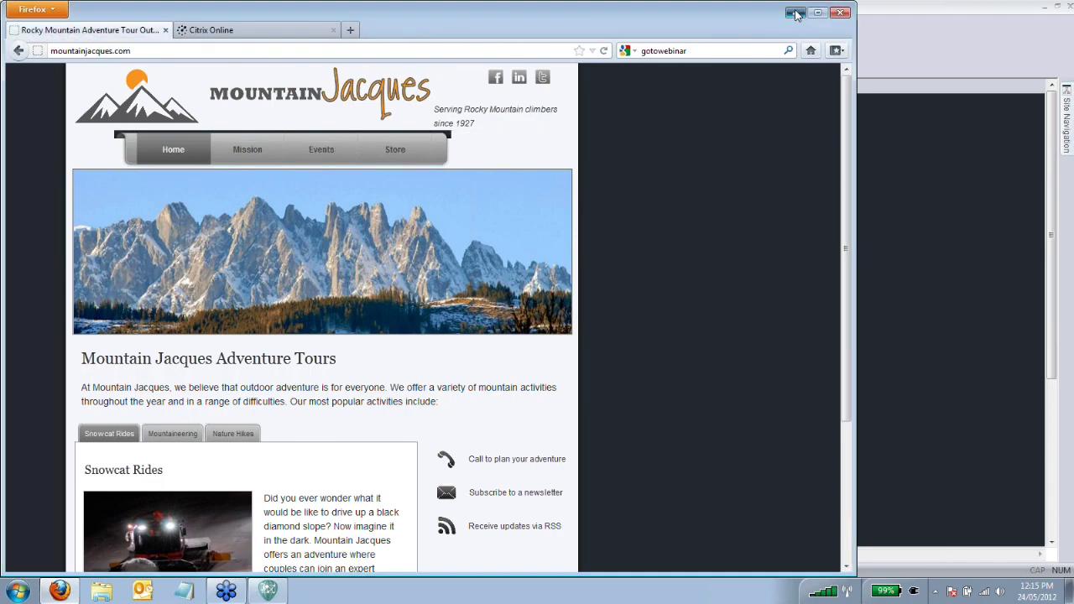
pyautogui.click(797, 14)
pyautogui.scroll(-3, 472, 353)
pyautogui.scroll(3, 473, 354)
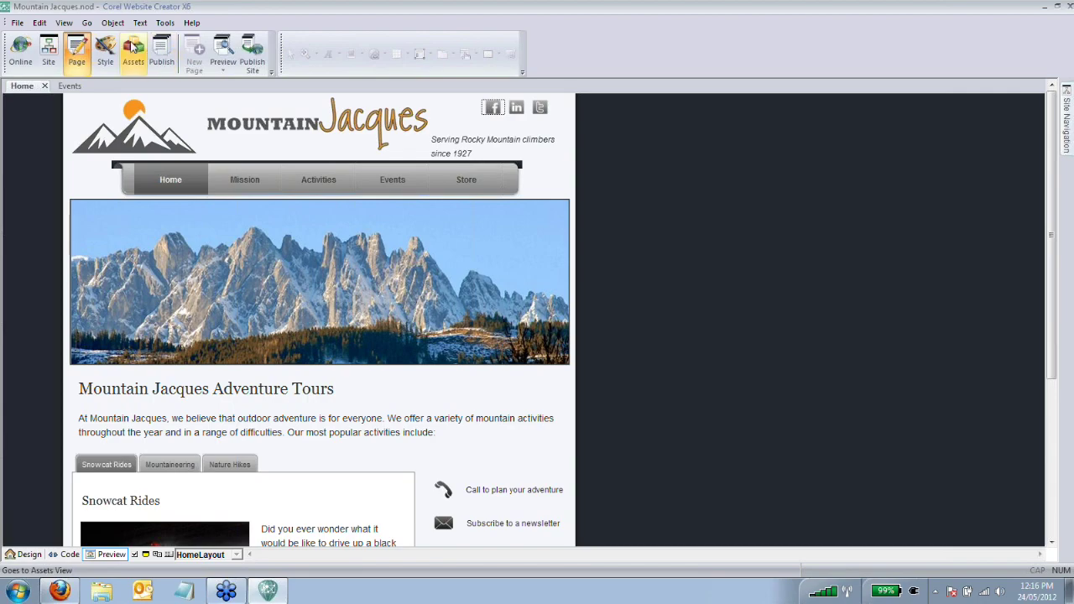
# Step: Review the Mountain Jacques style's graphic elements and browse the available local SiteStyles
pyautogui.click(106, 52)
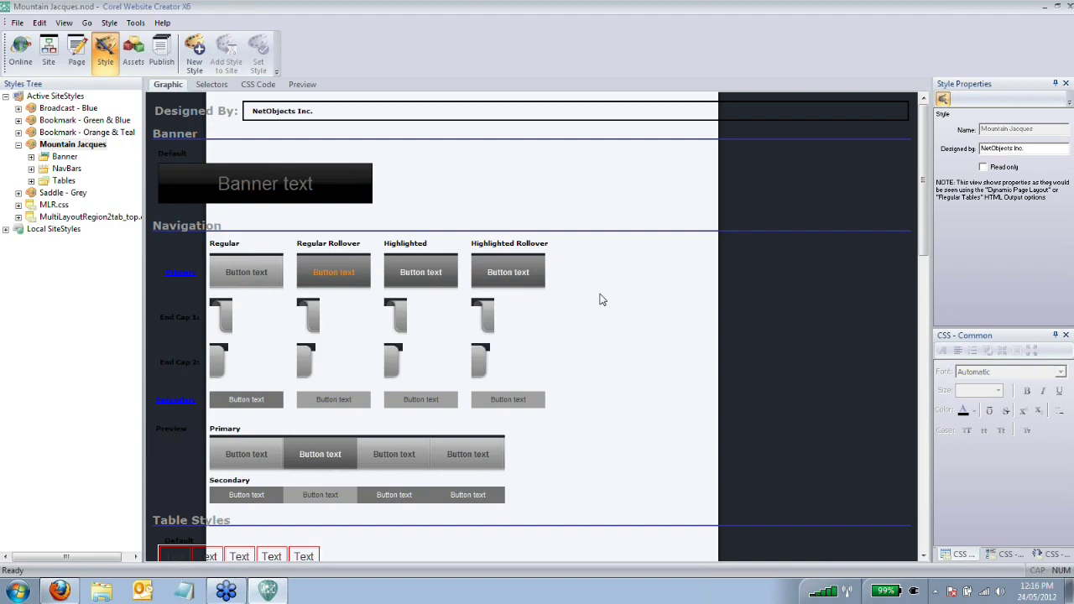
pyautogui.click(6, 232)
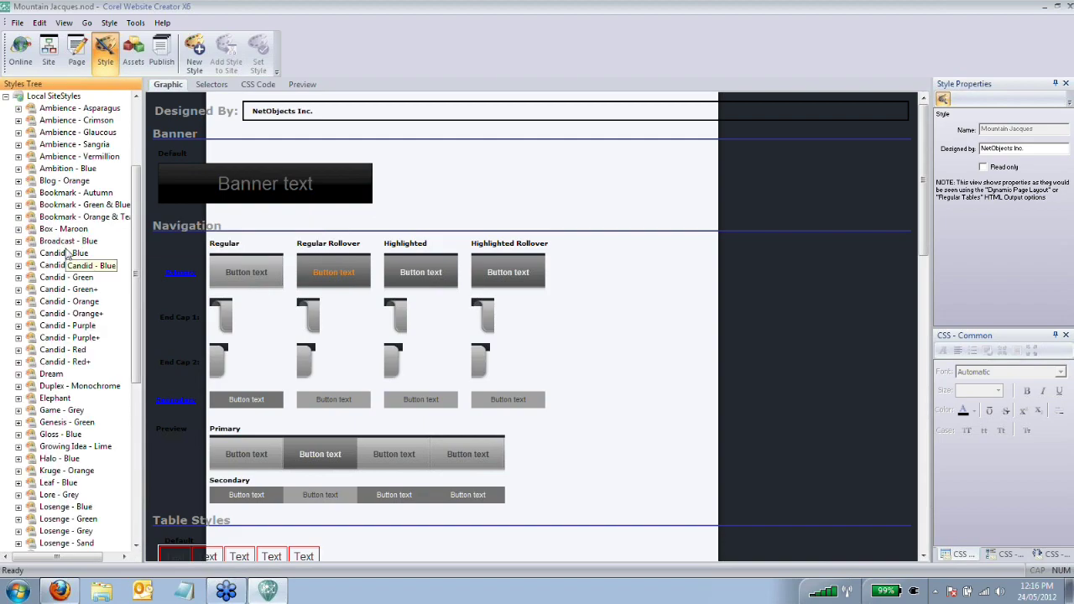
pyautogui.scroll(-4, 68, 253)
pyautogui.scroll(7, 56, 254)
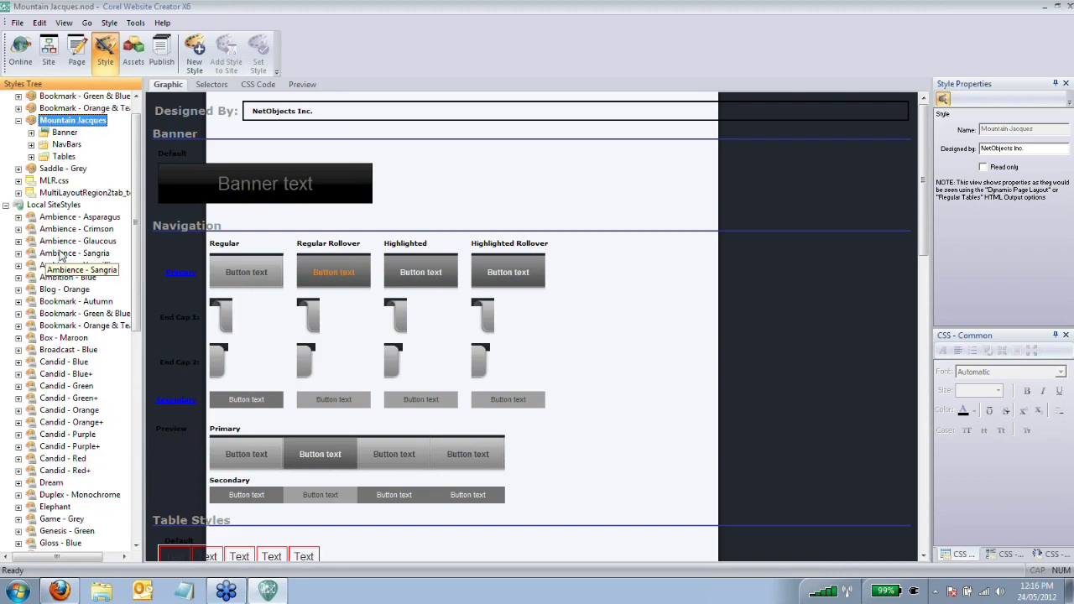
pyautogui.scroll(-3, 52, 261)
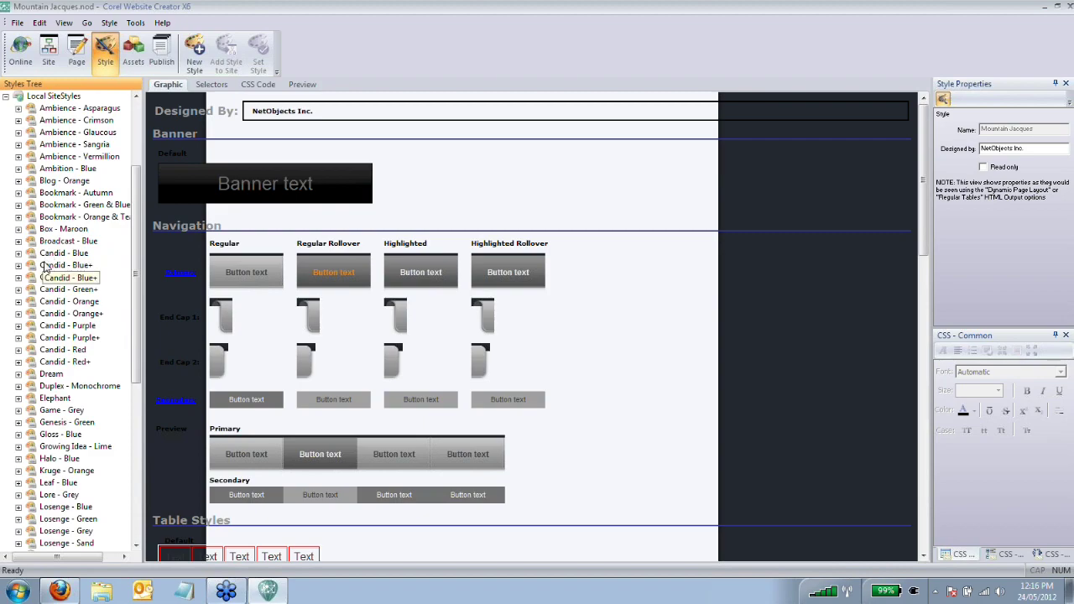
pyautogui.scroll(-1, 59, 264)
pyautogui.scroll(-8, 74, 260)
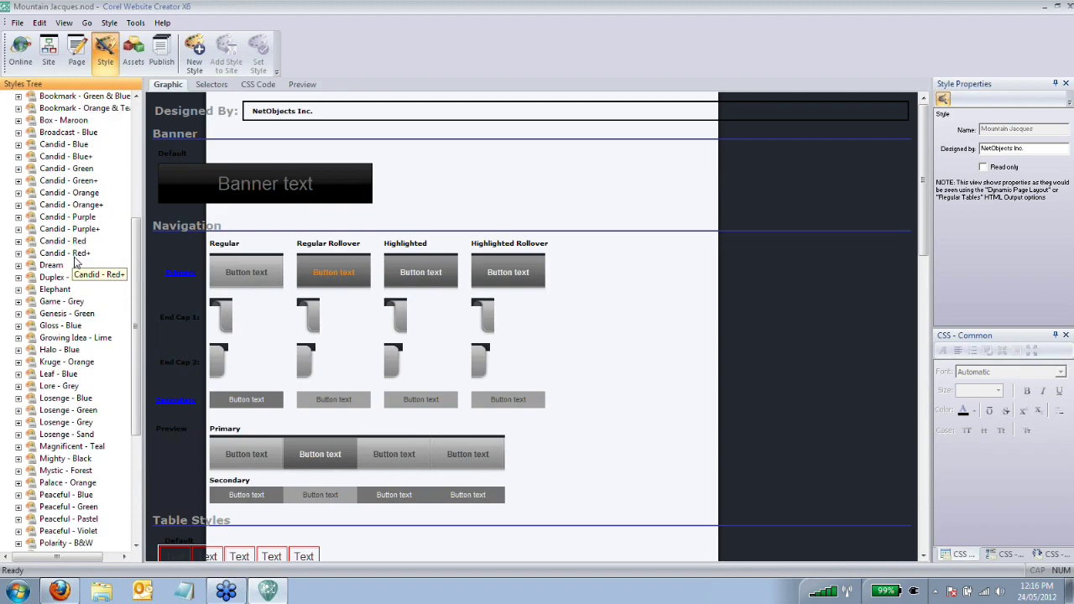
pyautogui.scroll(10, 67, 267)
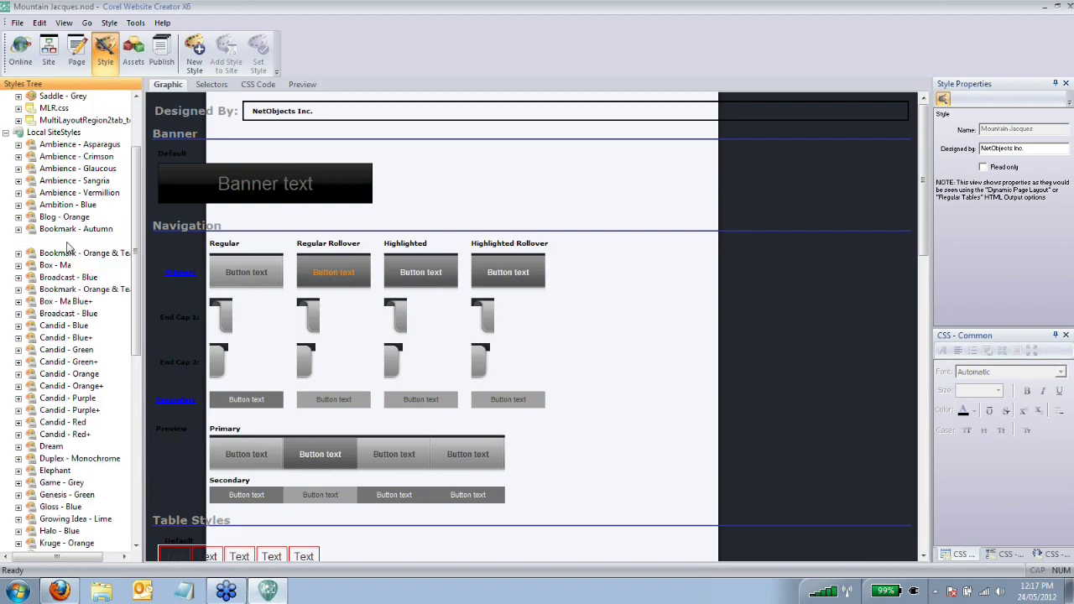
# Step: Apply the local Bookmark - Green & Blue style to the site, overwriting the active style of the same name
pyautogui.doubleClick(69, 243)
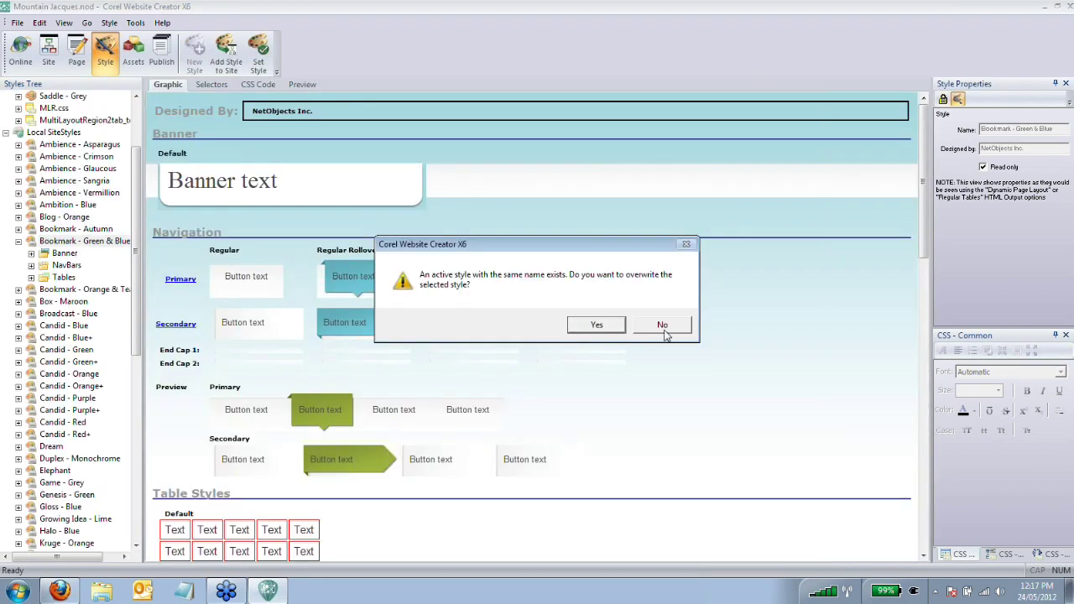
pyautogui.click(682, 329)
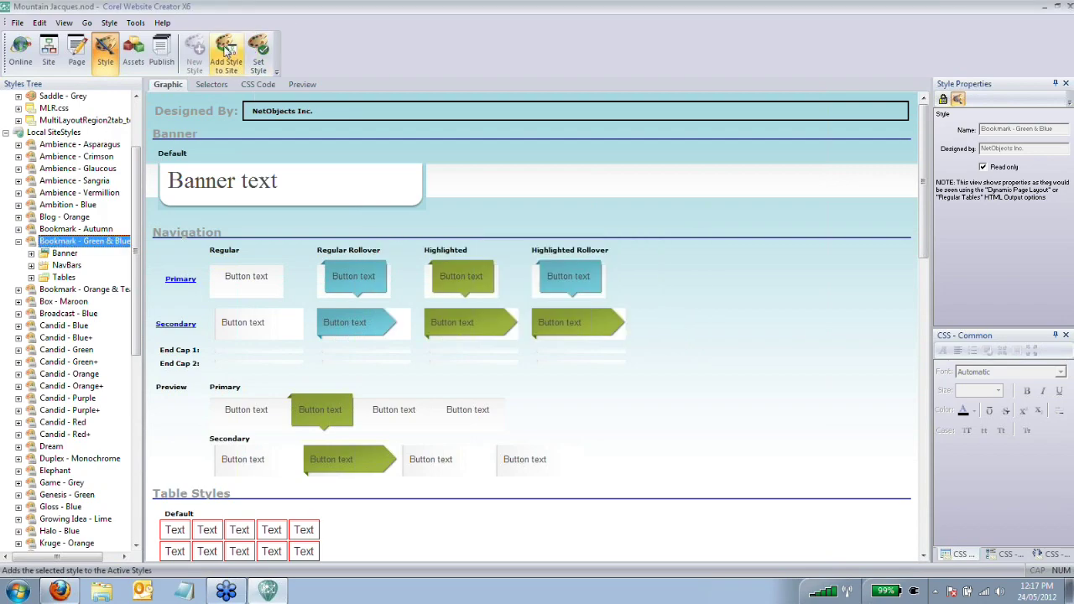
pyautogui.click(257, 52)
pyautogui.click(594, 325)
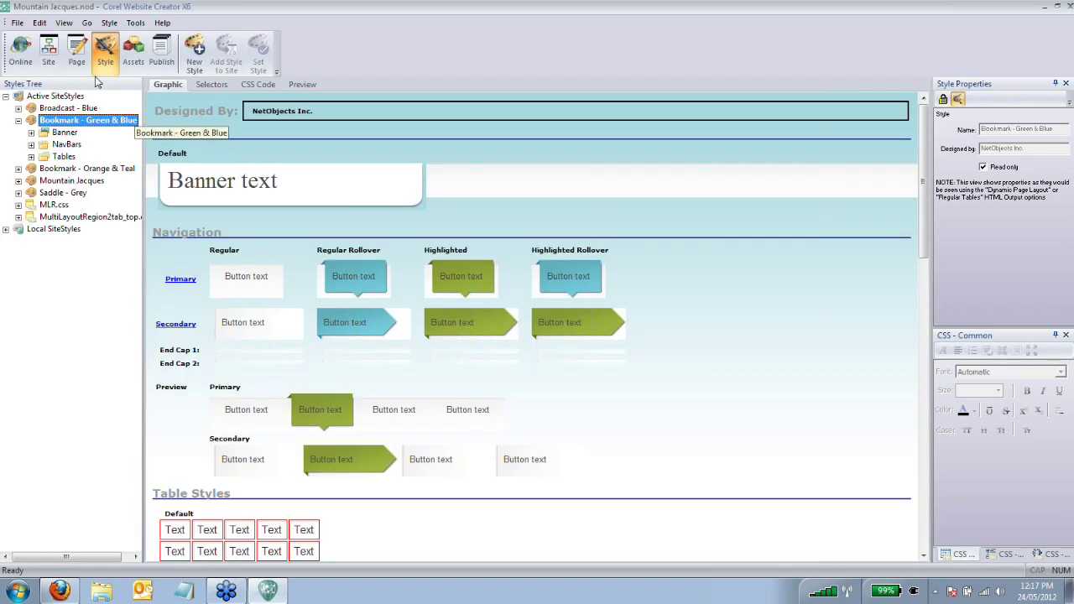
# Step: Open the Home page layout and examine how the newly applied style looks along the page
pyautogui.click(73, 52)
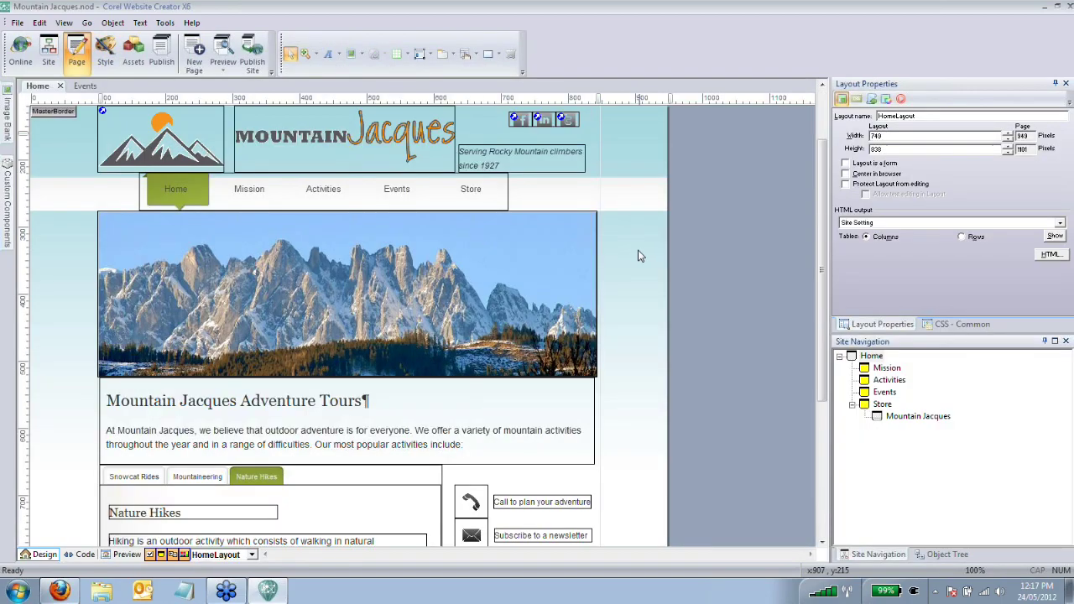
pyautogui.scroll(-6, 638, 252)
pyautogui.scroll(5, 636, 255)
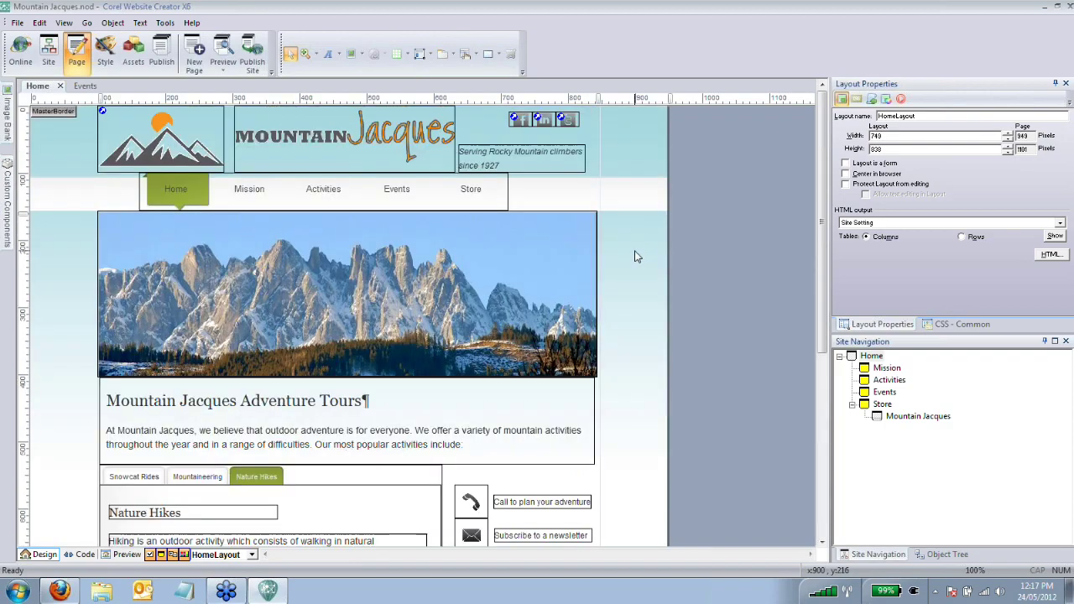
pyautogui.scroll(-4, 635, 256)
pyautogui.scroll(4, 635, 256)
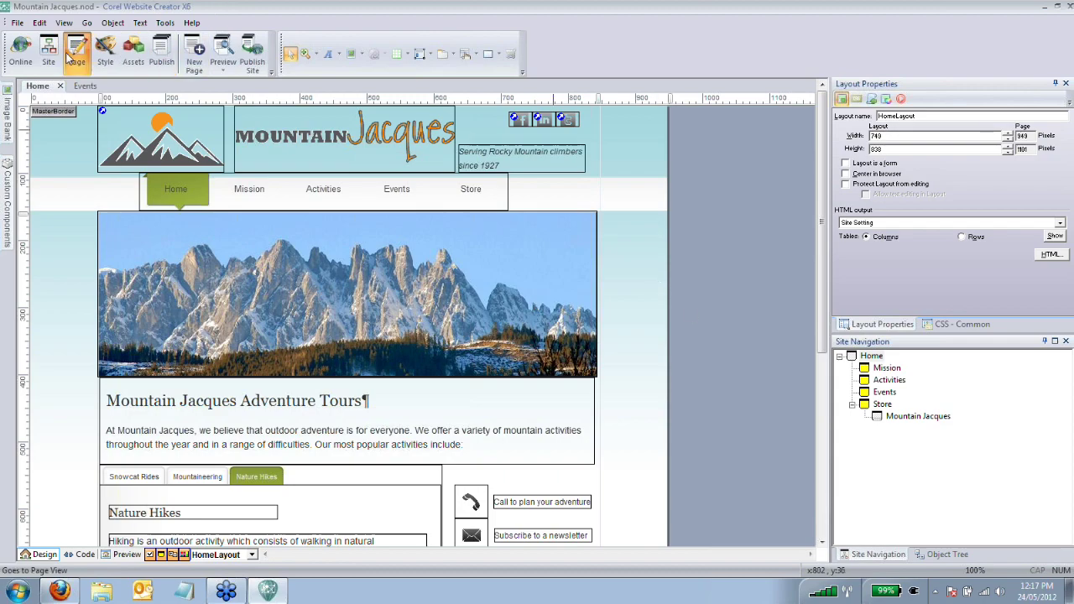
# Step: Switch the site style back to Mountain Jacques and check it on the Home page layout
pyautogui.click(105, 56)
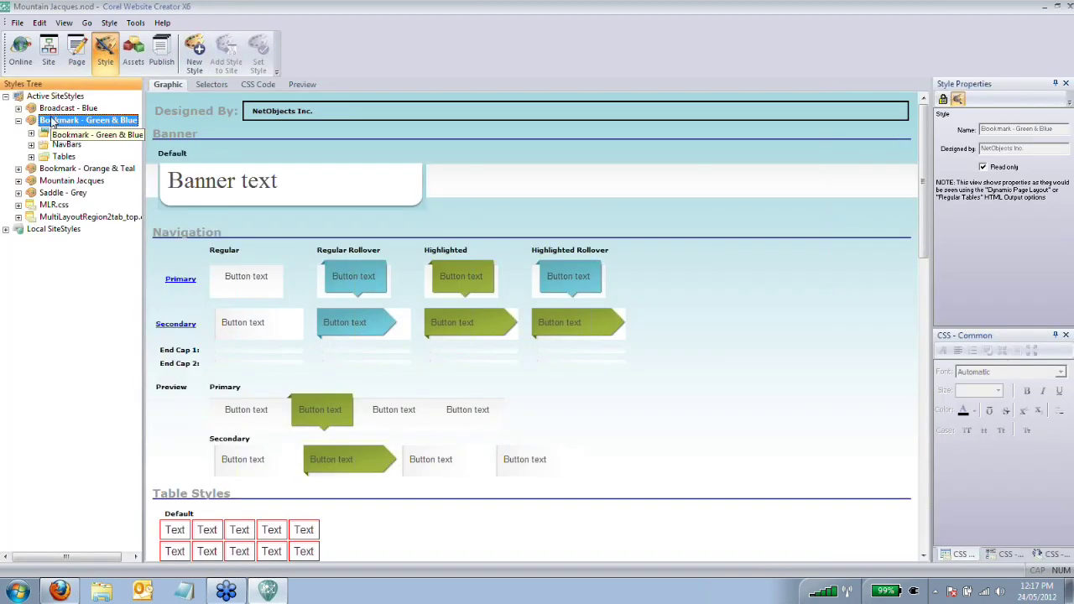
pyautogui.click(61, 183)
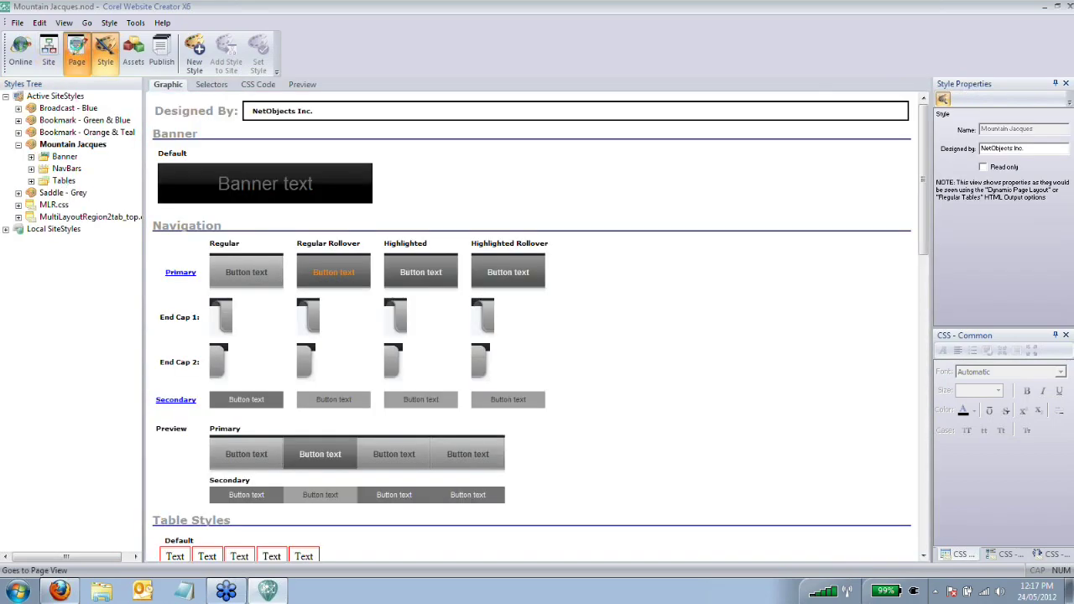
pyautogui.click(77, 52)
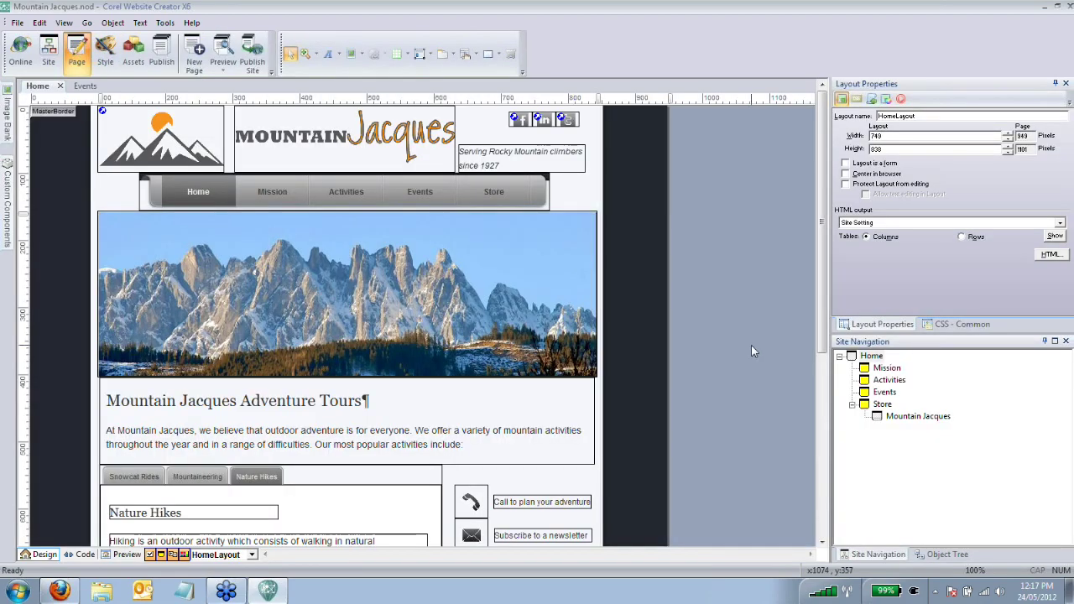
# Step: Review the site's asset files, then its publishing files and publish settings, and close the settings
pyautogui.click(137, 52)
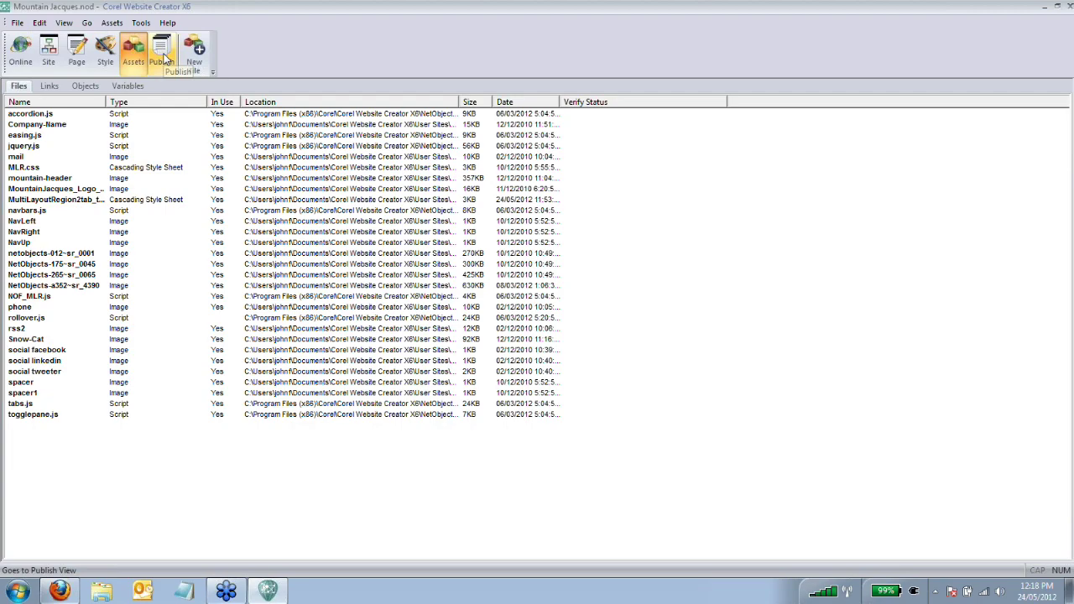
pyautogui.click(165, 57)
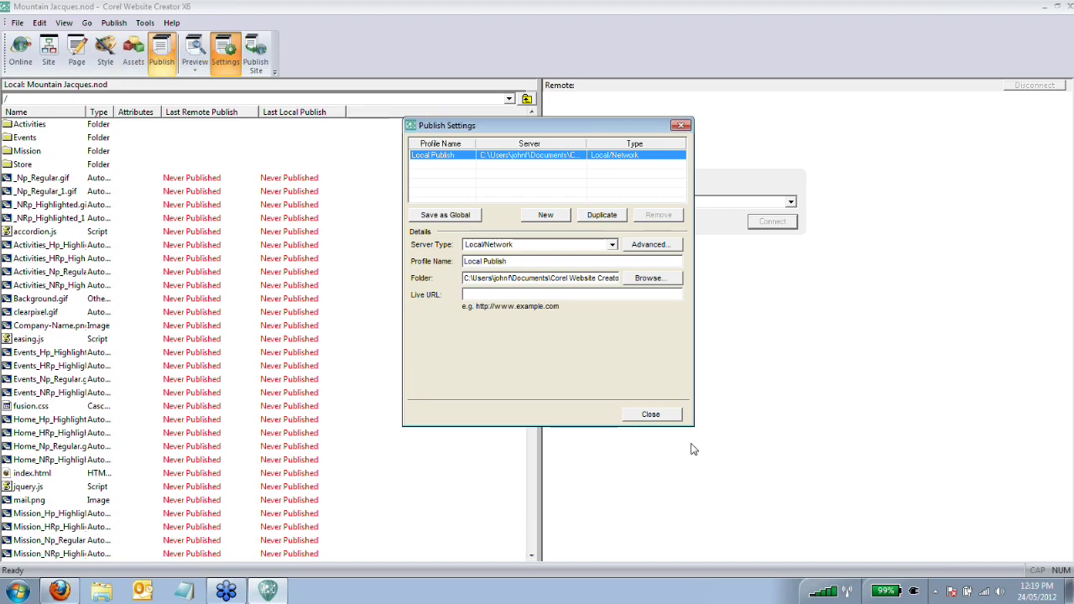
pyautogui.click(653, 415)
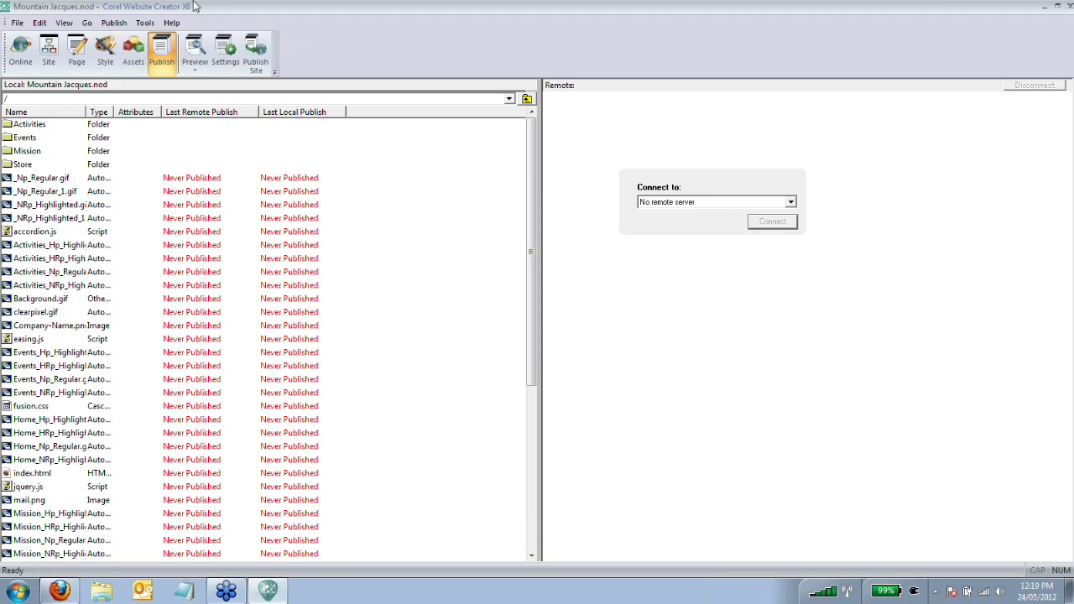
# Step: Return to the online start page and review the Templates, SiteStyles, Stock Photos, Technical Support and User Communities entries
pyautogui.click(20, 50)
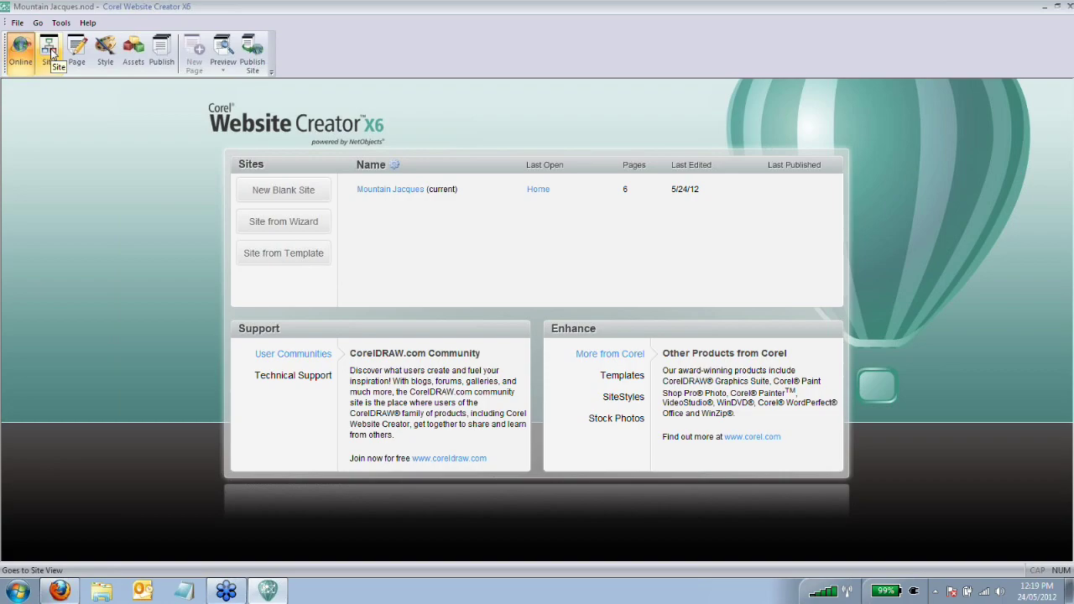
pyautogui.click(50, 52)
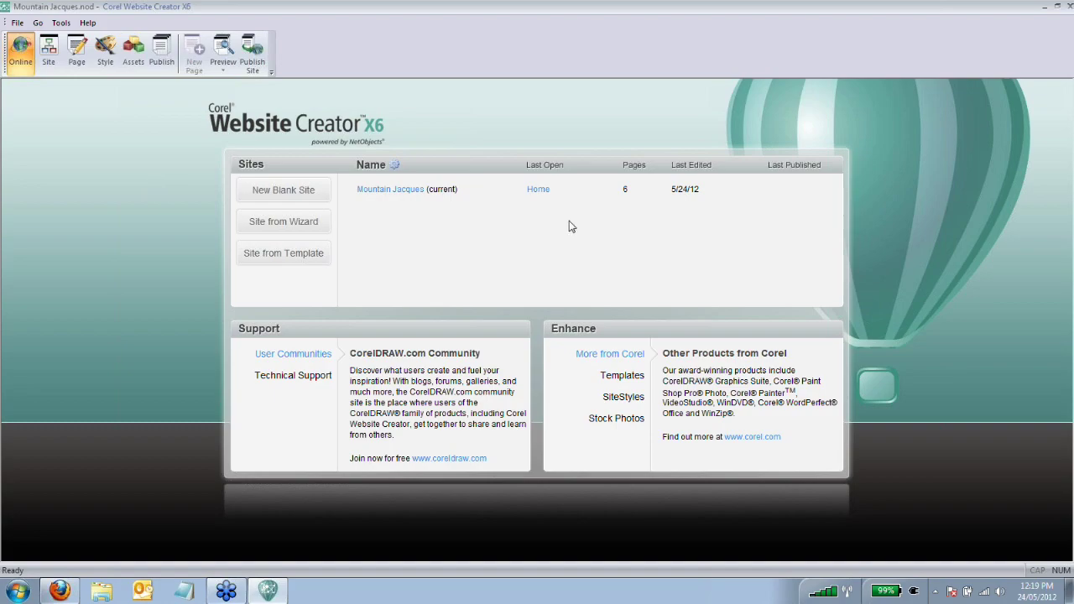
pyautogui.click(640, 378)
pyautogui.moveTo(632, 401)
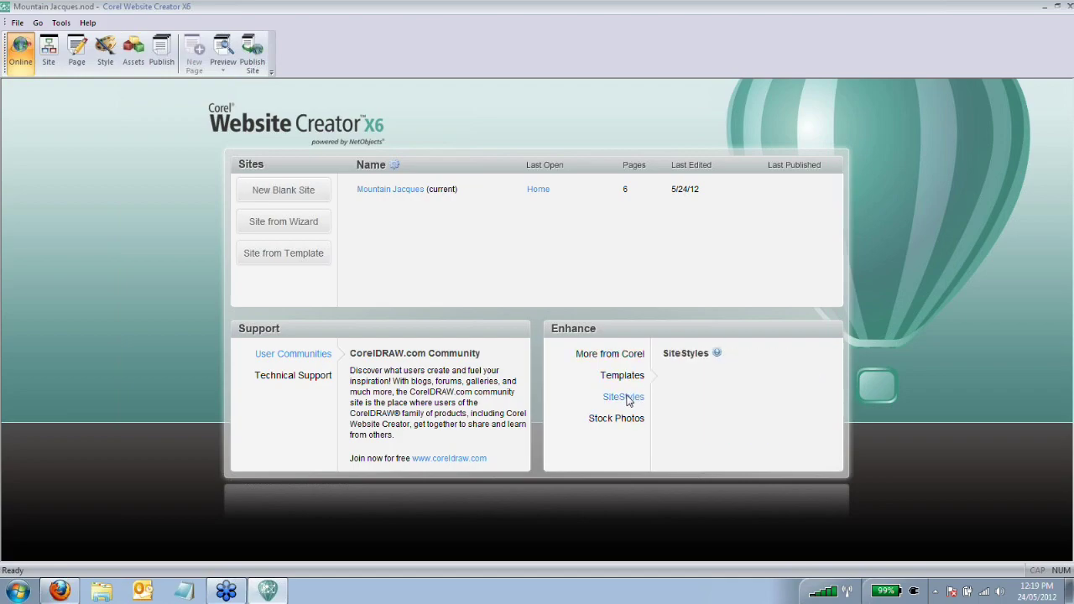
pyautogui.moveTo(634, 427)
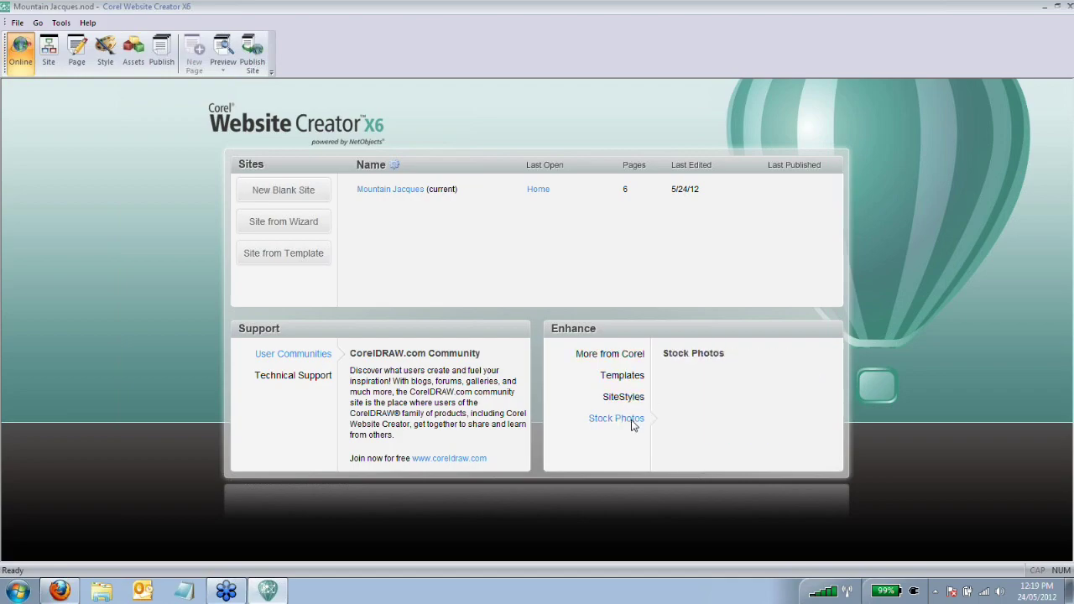
pyautogui.moveTo(624, 378)
pyautogui.moveTo(610, 354)
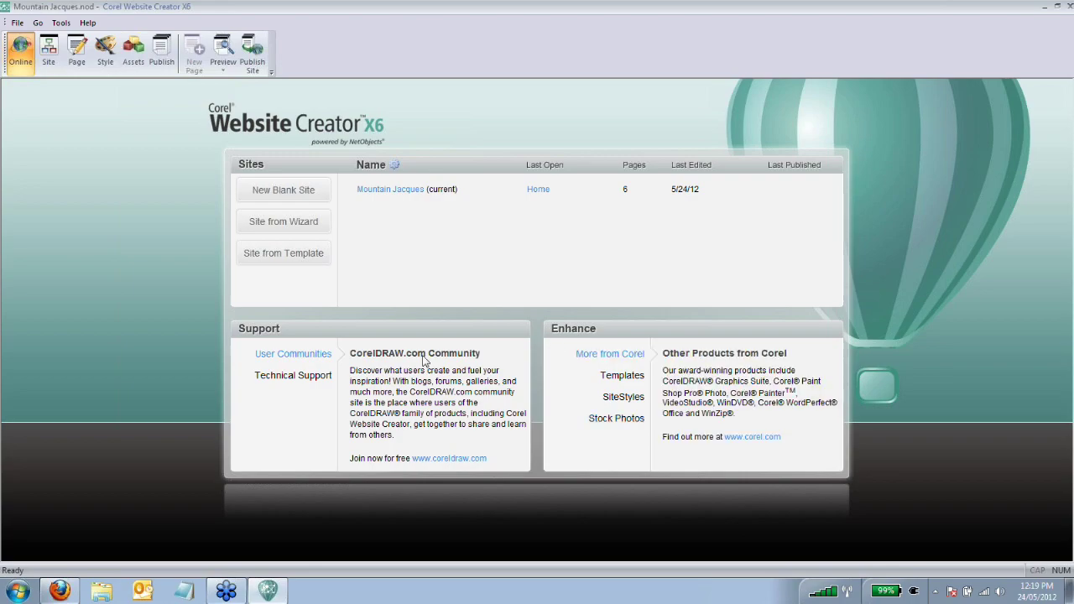
pyautogui.moveTo(313, 376)
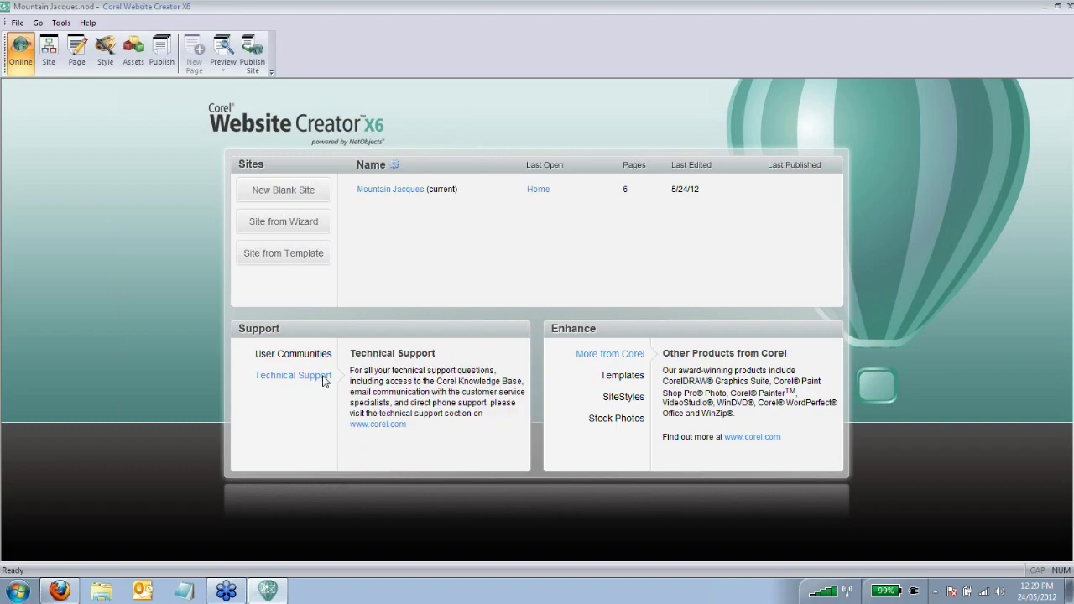
pyautogui.moveTo(312, 356)
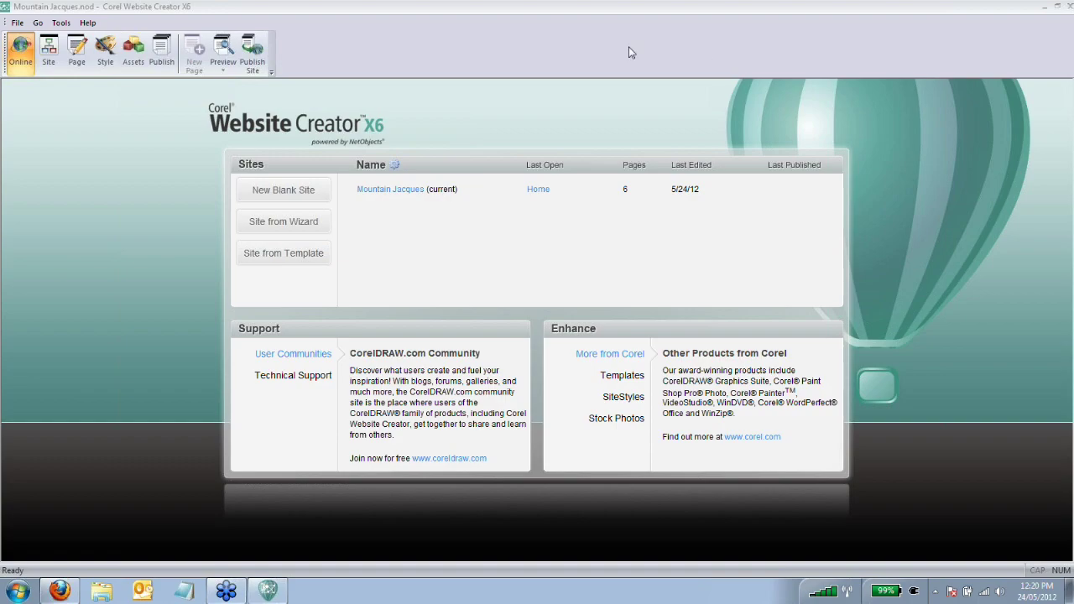
# Step: Go to the Mountain Jacques site's structure and close the site
pyautogui.click(392, 191)
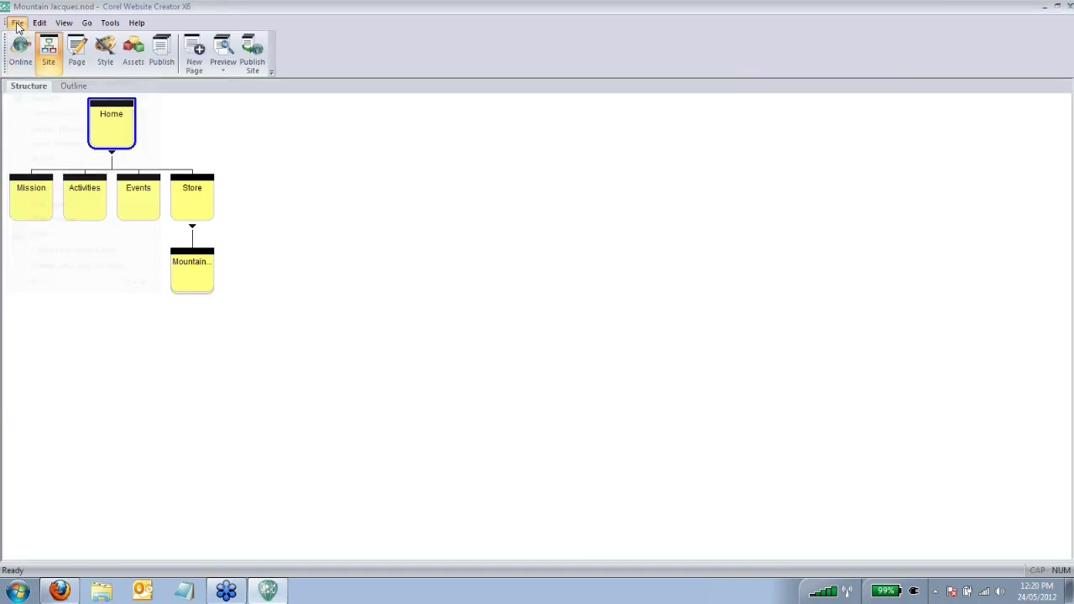
pyautogui.click(16, 23)
pyautogui.click(43, 68)
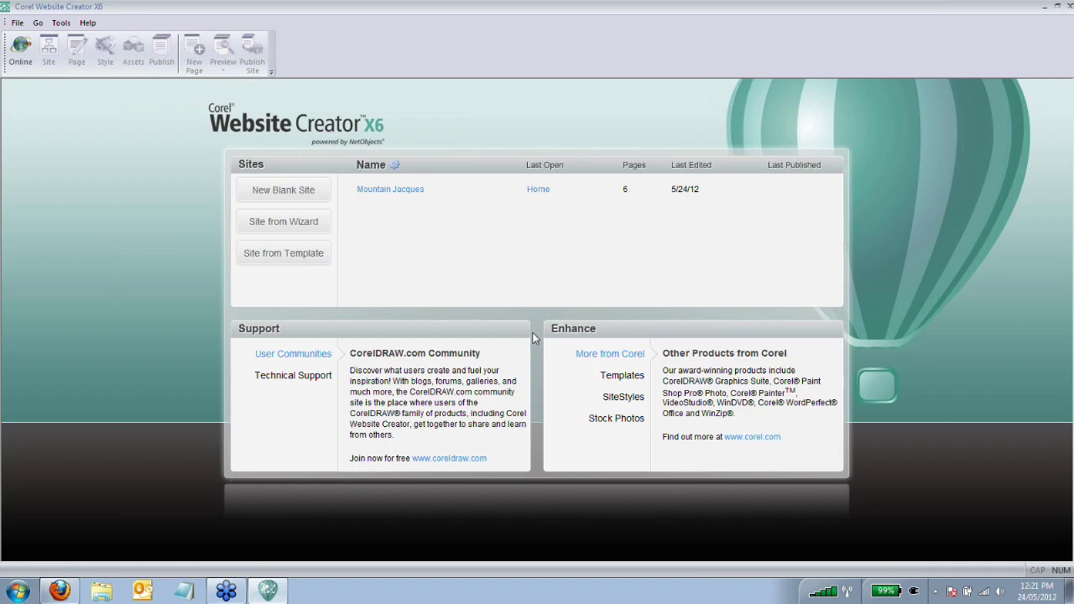
# Step: Create a site from the template Mountain Jacques Blank.zip in the desktop's Mountain Jacques folder and save it as Mountain Jacques1.nod
pyautogui.click(276, 258)
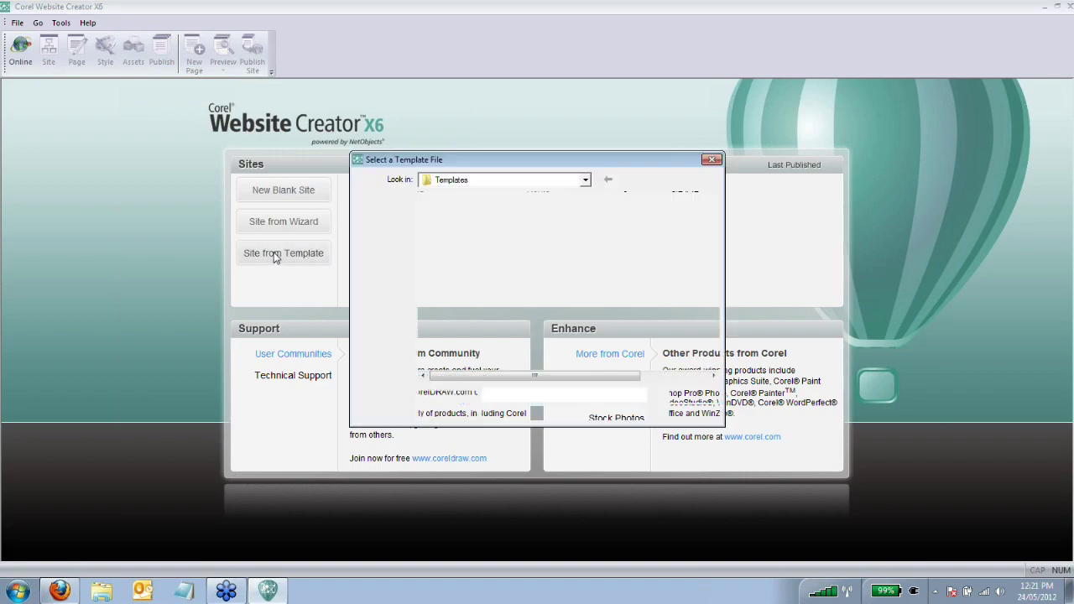
pyautogui.click(585, 182)
pyautogui.click(496, 206)
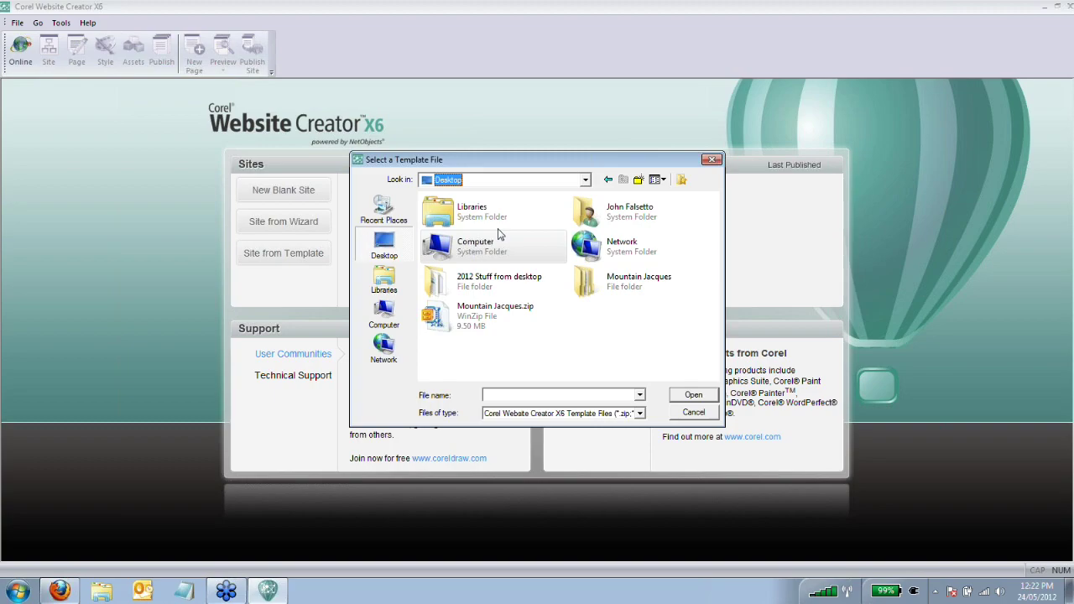
pyautogui.doubleClick(635, 285)
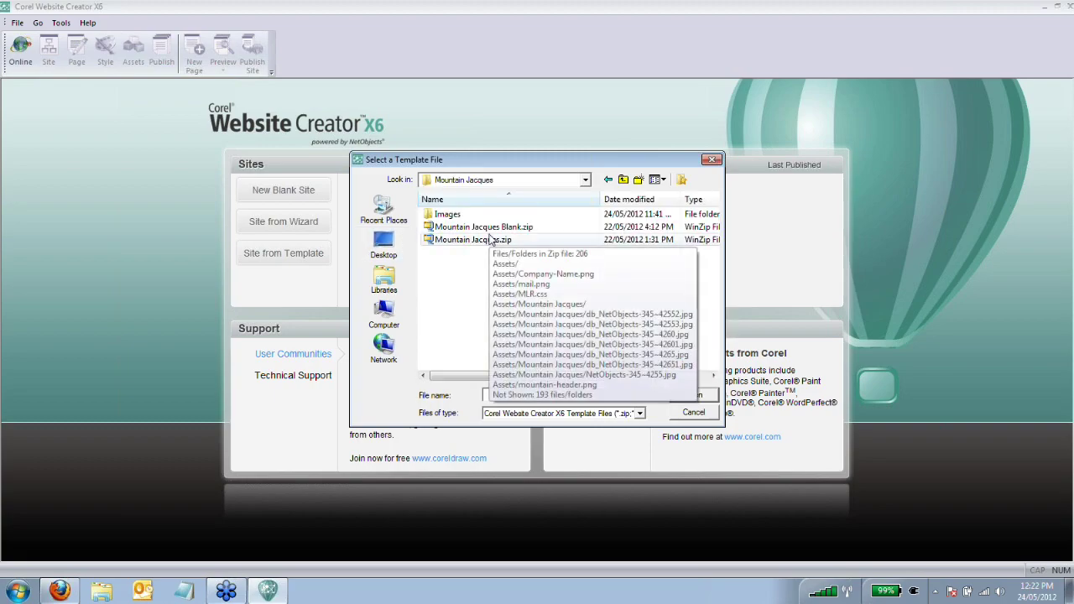
pyautogui.click(483, 226)
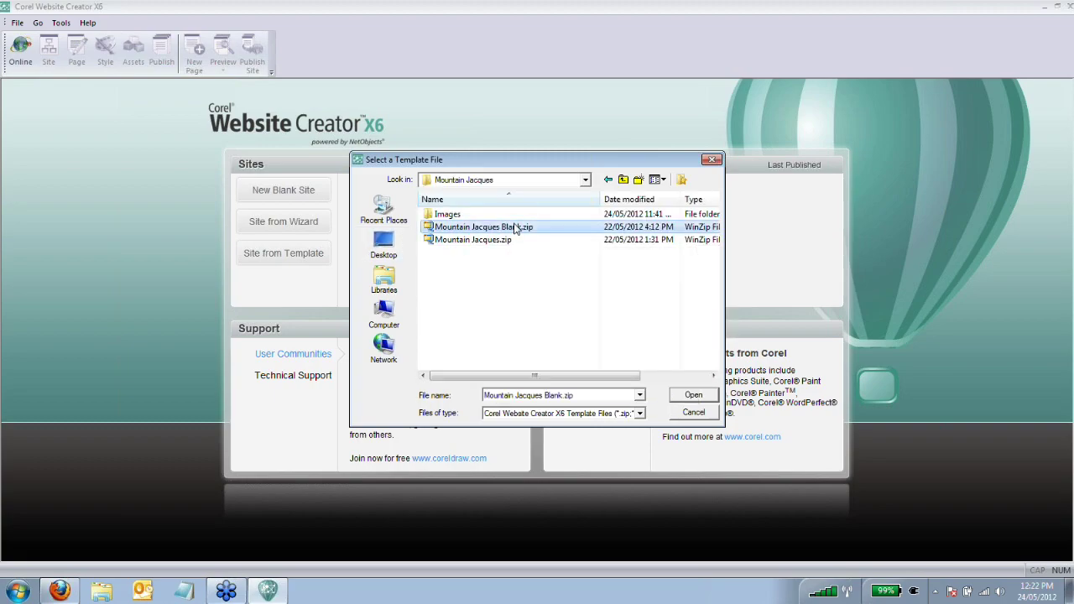
pyautogui.click(692, 401)
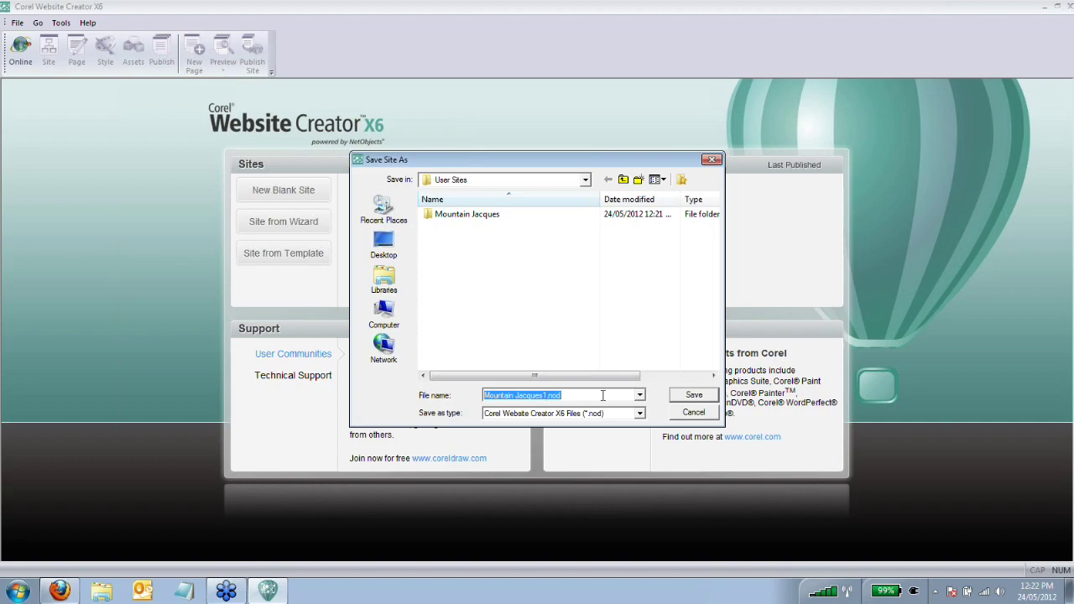
pyautogui.click(687, 395)
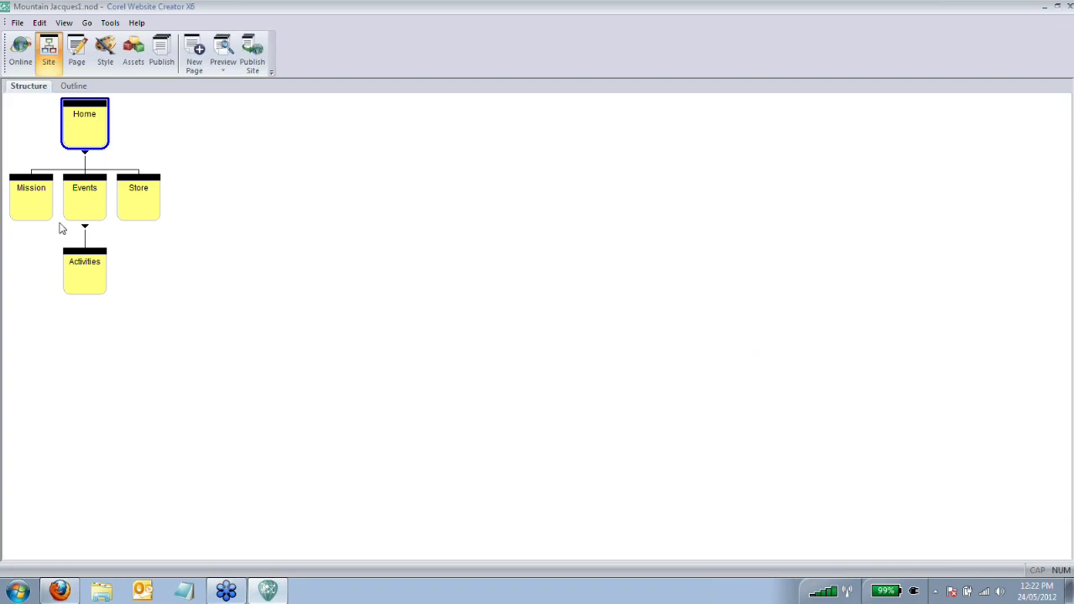
# Step: Open the new site's Home page to examine its blank layout and return to the site structure
pyautogui.click(19, 205)
pyautogui.click(89, 132)
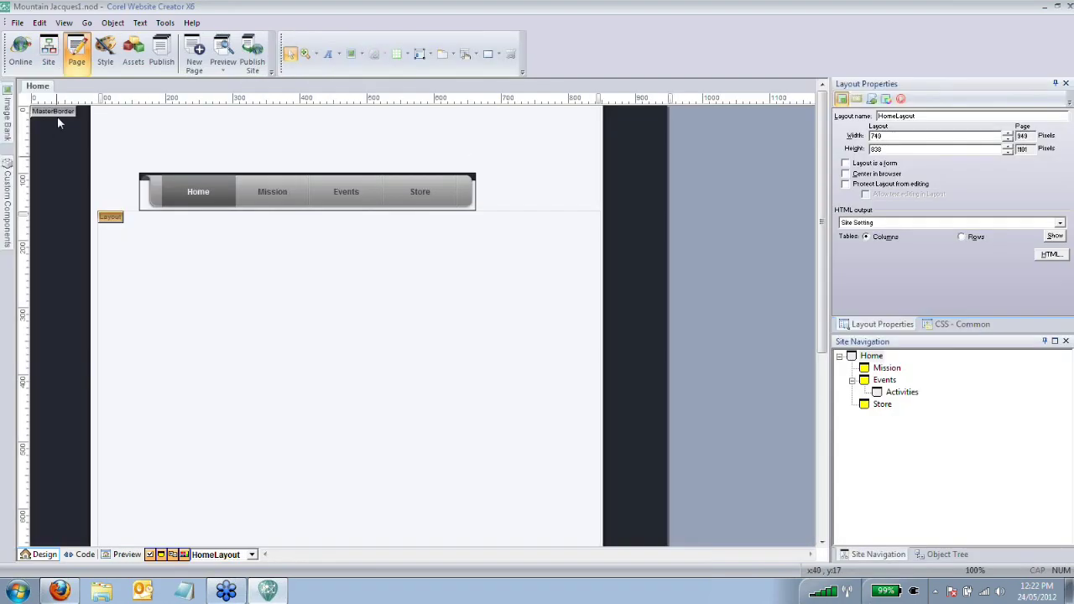
pyautogui.click(48, 52)
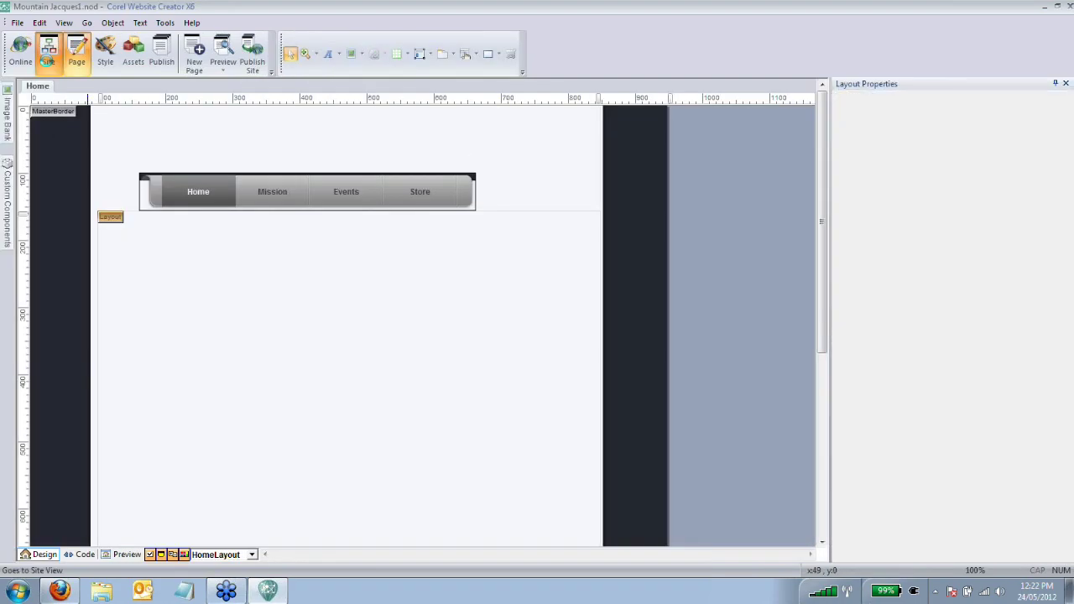
# Step: Delete the Mission, Events, Activities and Store pages from the site structure, confirming each deletion
pyautogui.click(32, 211)
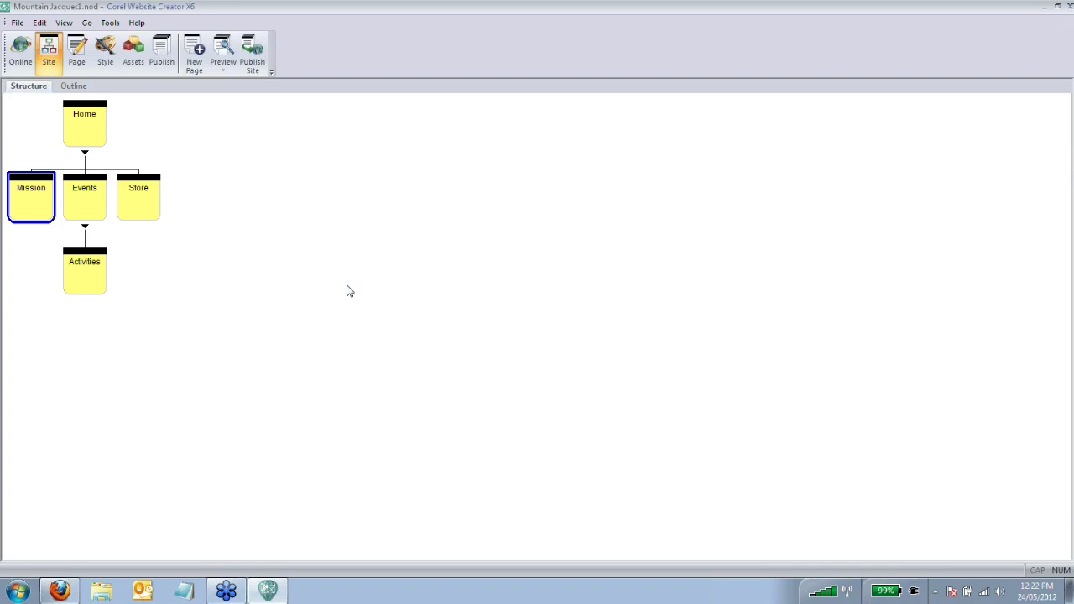
pyautogui.press('Delete')
pyautogui.press('y')
pyautogui.press('Delete')
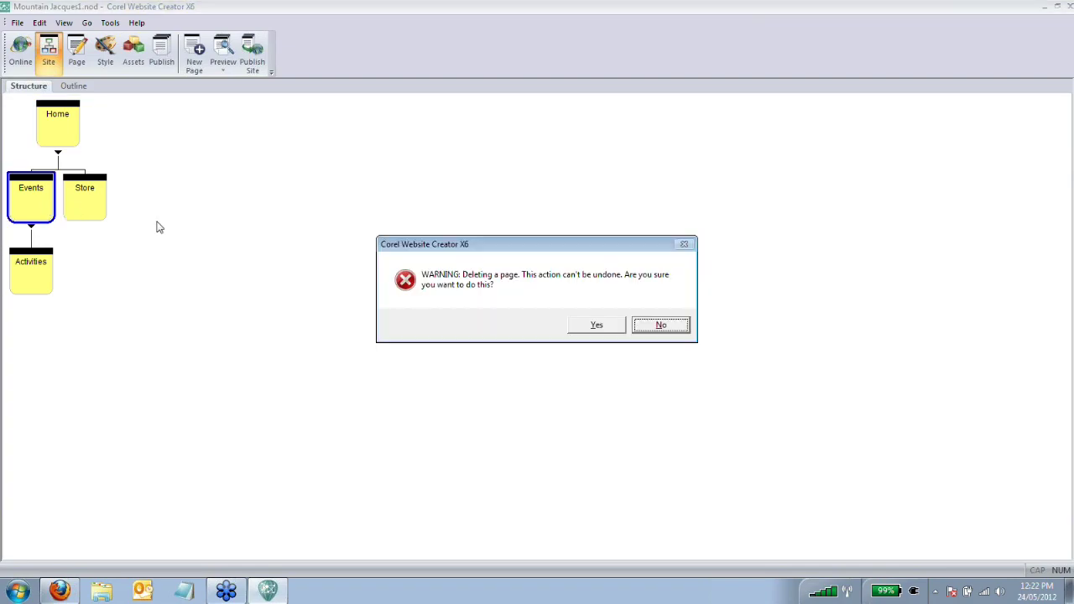
pyautogui.press('y')
pyautogui.click(27, 210)
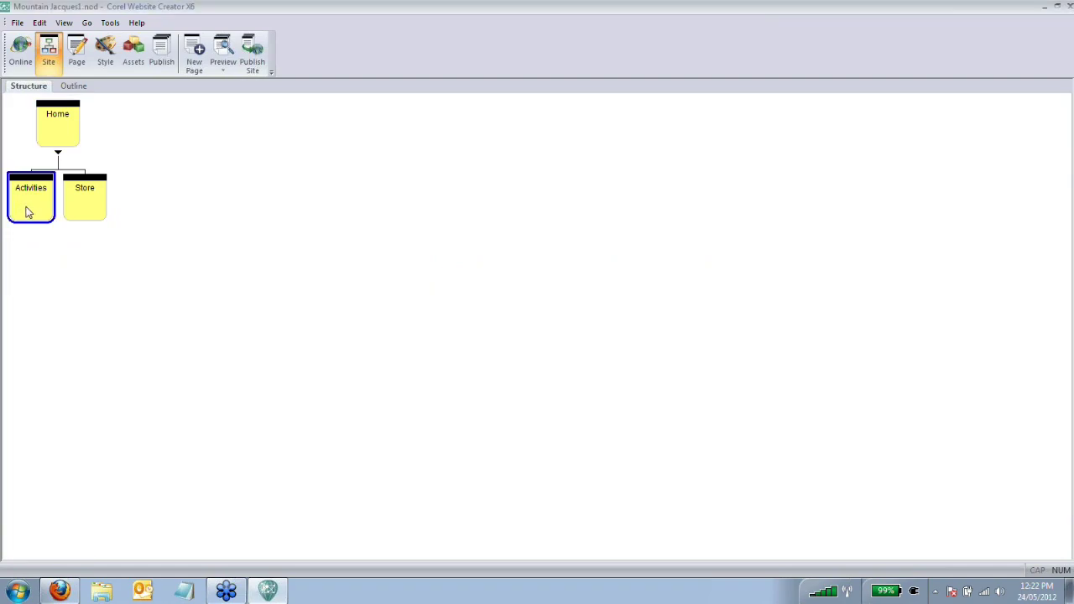
pyautogui.press('Delete')
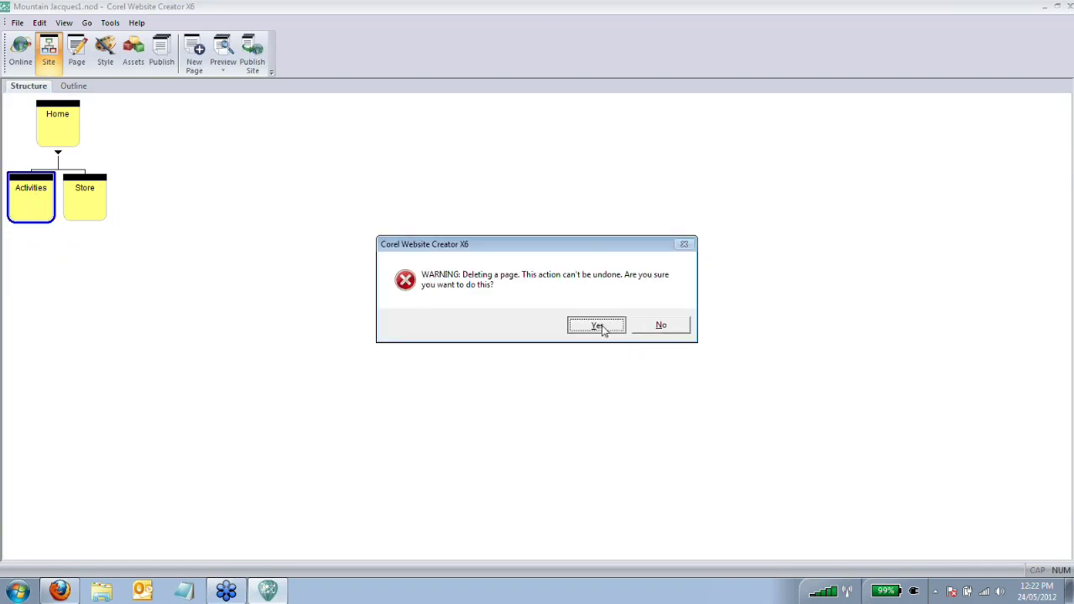
pyautogui.click(602, 327)
pyautogui.click(44, 212)
pyautogui.press('Delete')
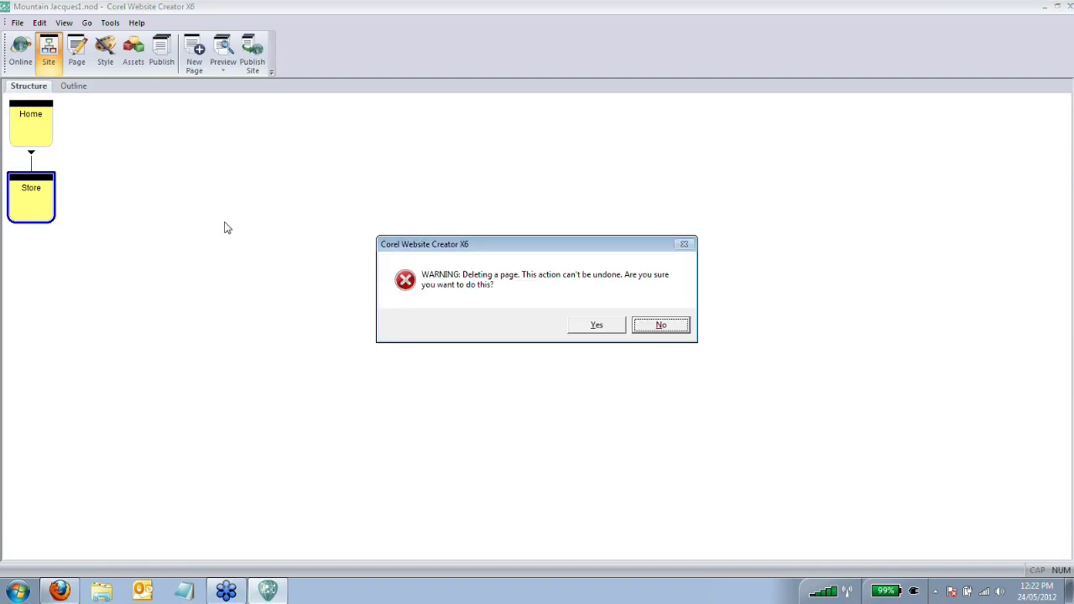
pyautogui.click(598, 326)
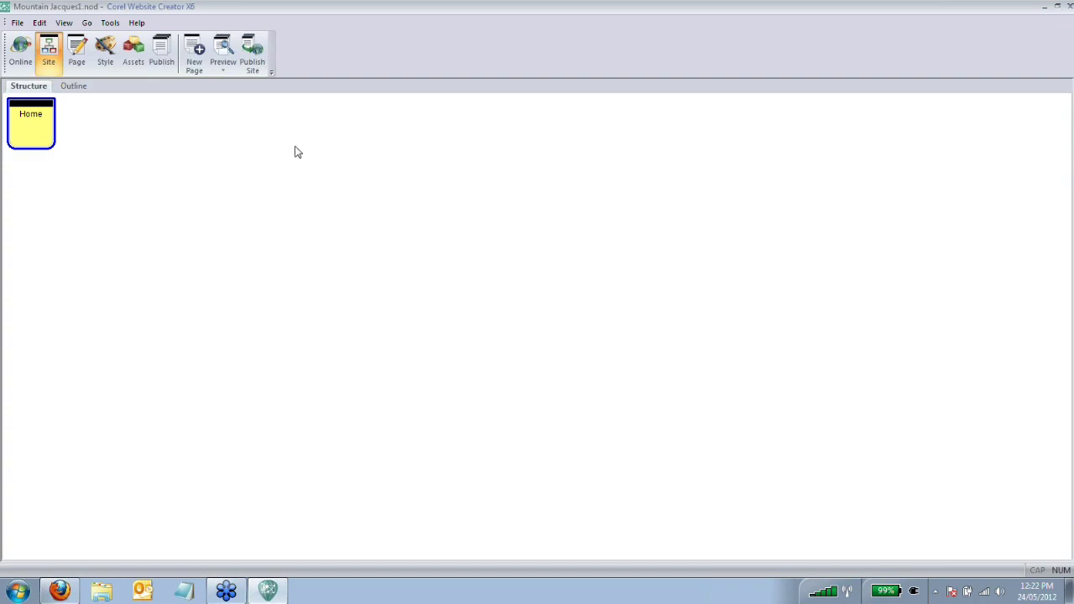
# Step: Add three new pages directly under the Home page in the site structure
pyautogui.click(196, 49)
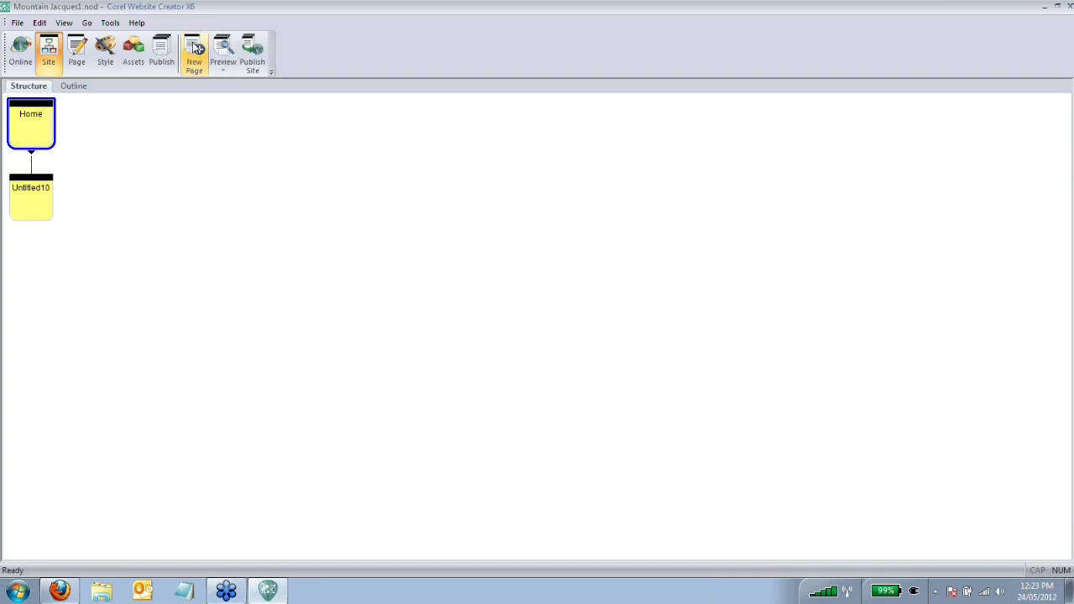
pyautogui.click(196, 49)
pyautogui.click(195, 48)
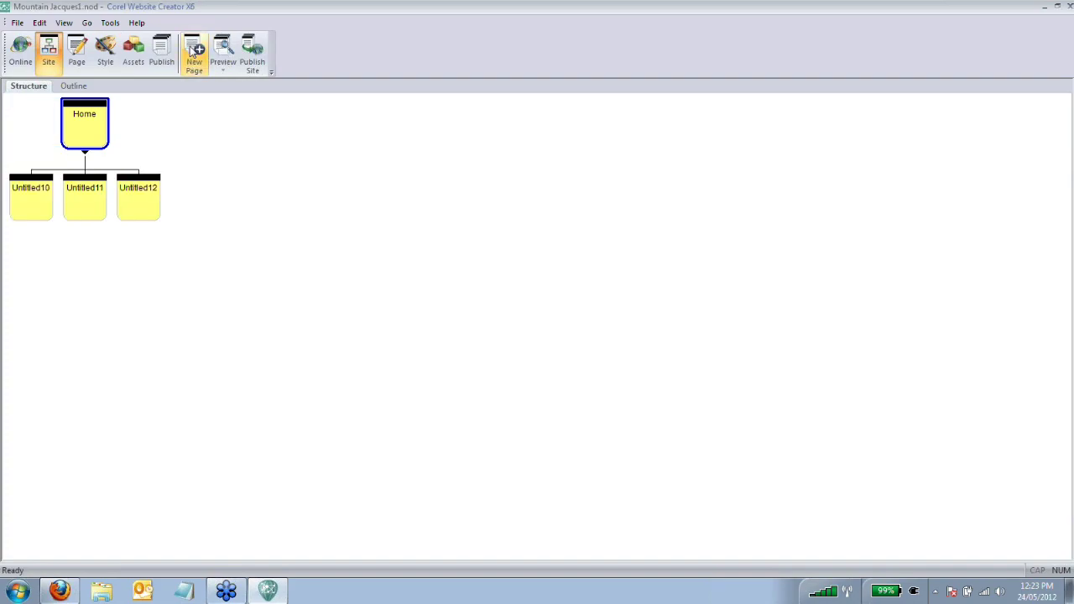
# Step: Switch to the Basic workspace and widen the Page Properties area
pyautogui.click(64, 23)
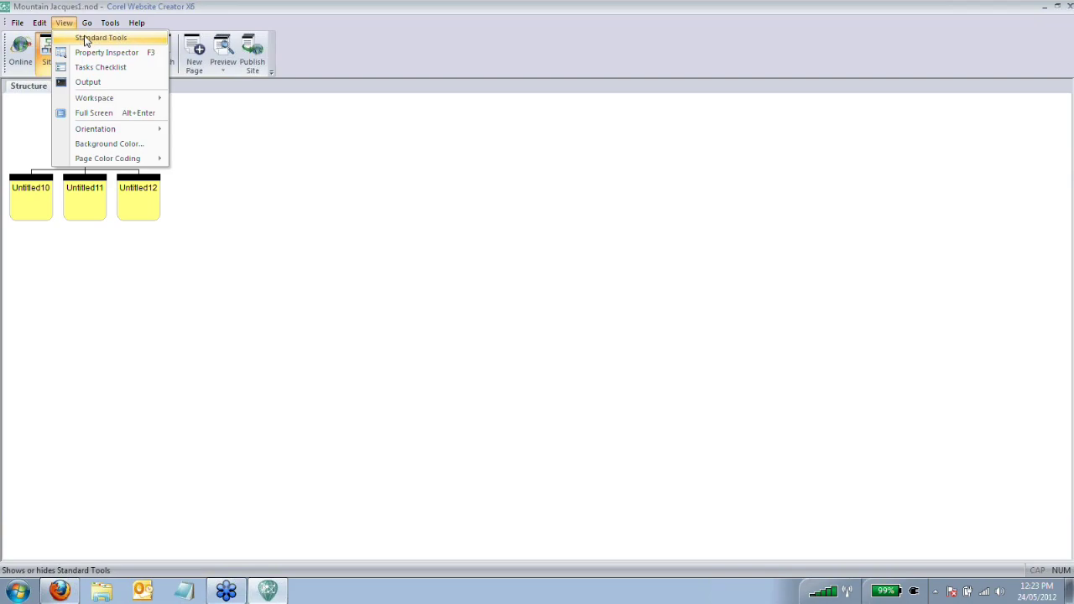
pyautogui.moveTo(162, 99)
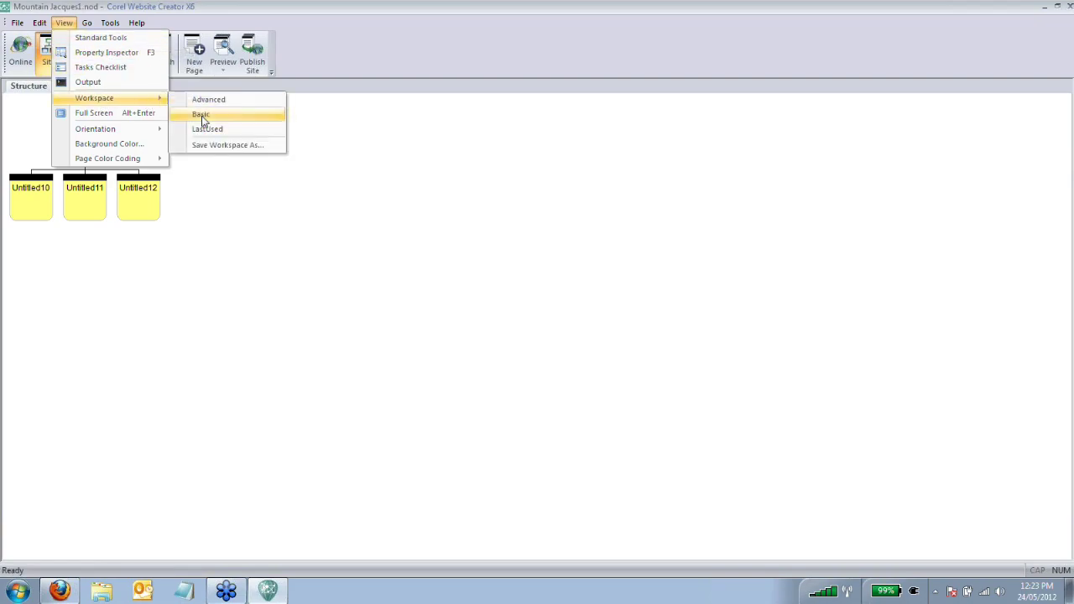
pyautogui.click(201, 113)
pyautogui.moveTo(940, 231); pyautogui.dragTo(896, 233)
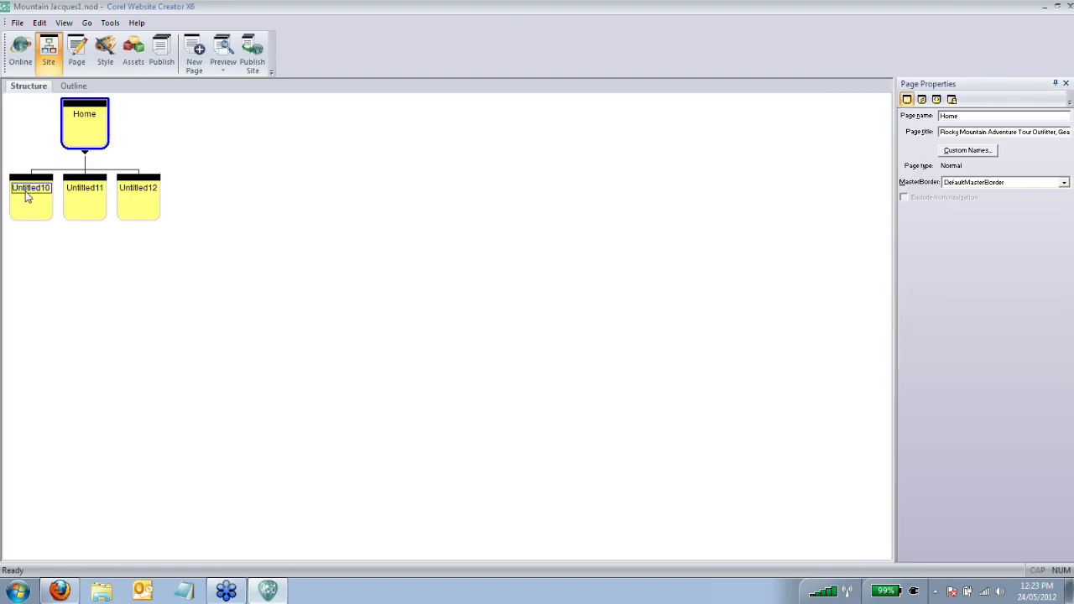
# Step: Rename the three untitled pages under Home, in order, as Mission, Events and Products
pyautogui.click(47, 217)
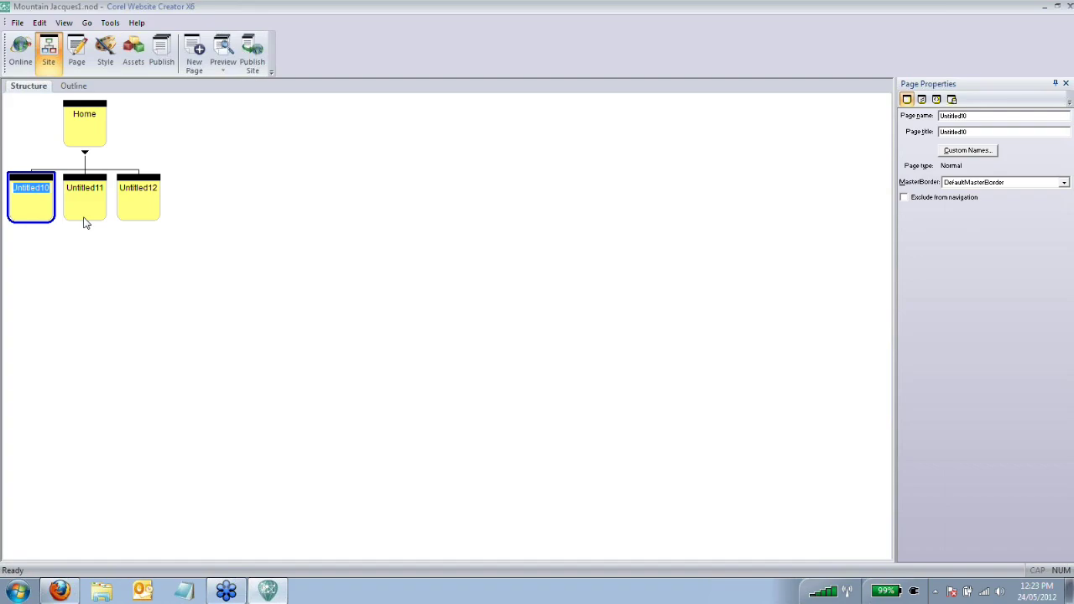
pyautogui.write('u')
pyautogui.click(84, 220)
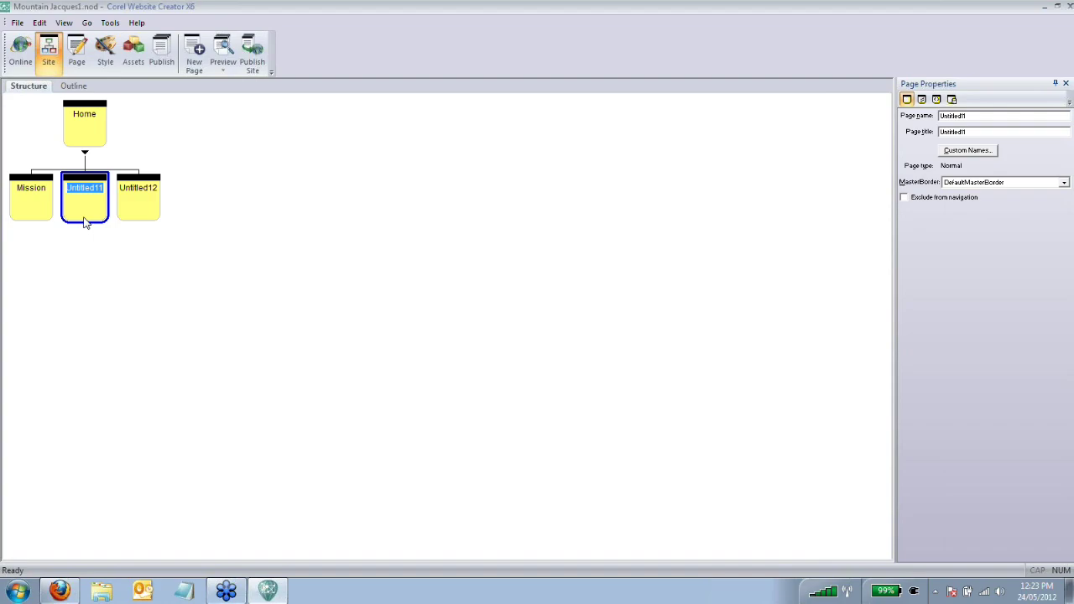
pyautogui.write('Events')
pyautogui.press('Tab')
pyautogui.write('S')
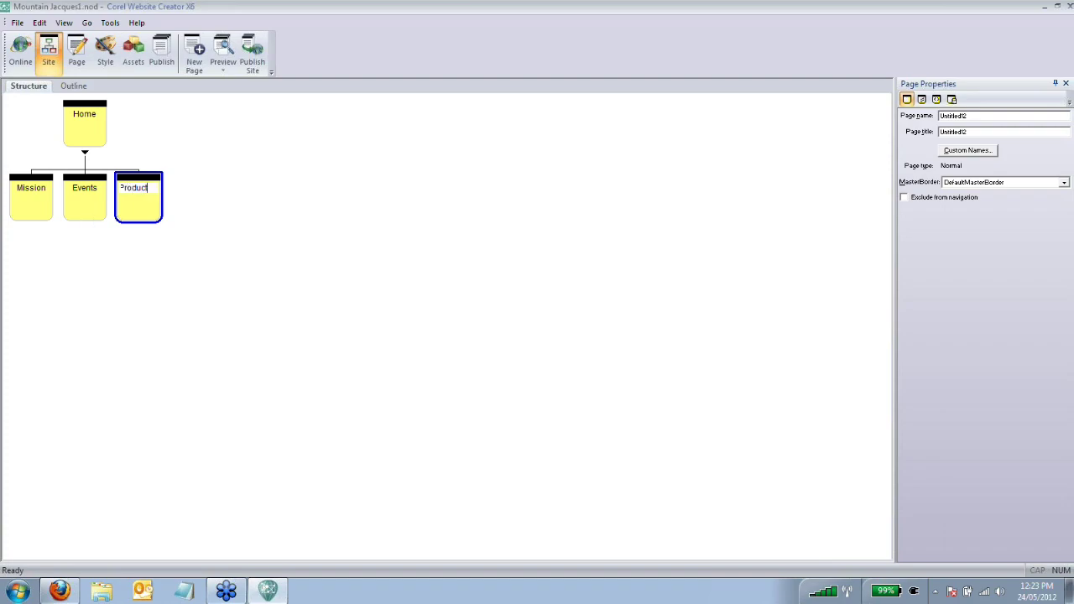
pyautogui.write('roducts')
pyautogui.press('Return')
# Step: Open the Home page, preview its navigation bar and return to the design view
pyautogui.click(81, 135)
pyautogui.click(48, 60)
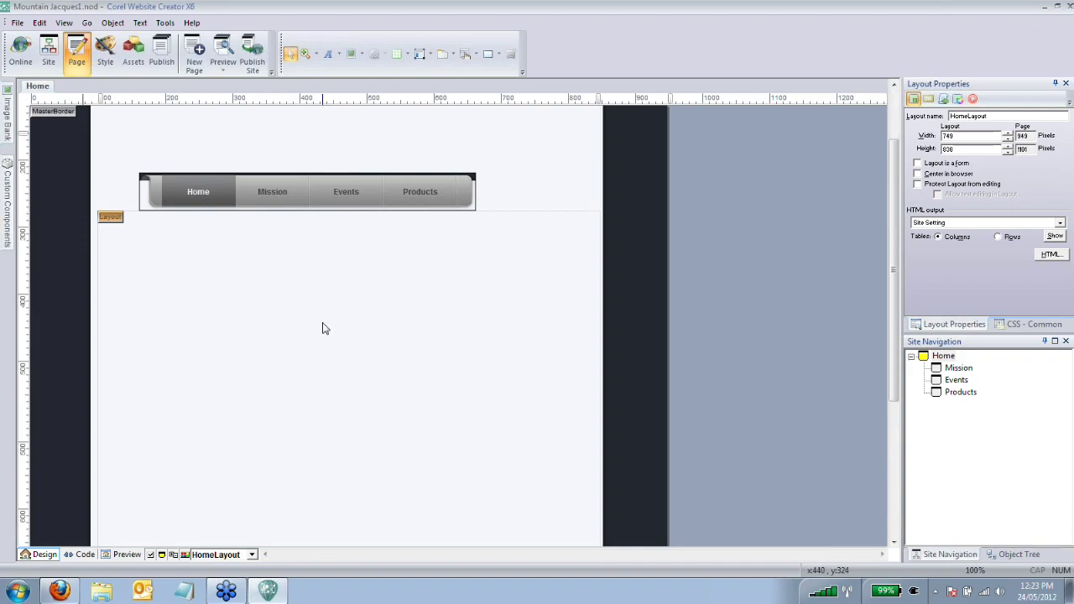
pyautogui.click(126, 554)
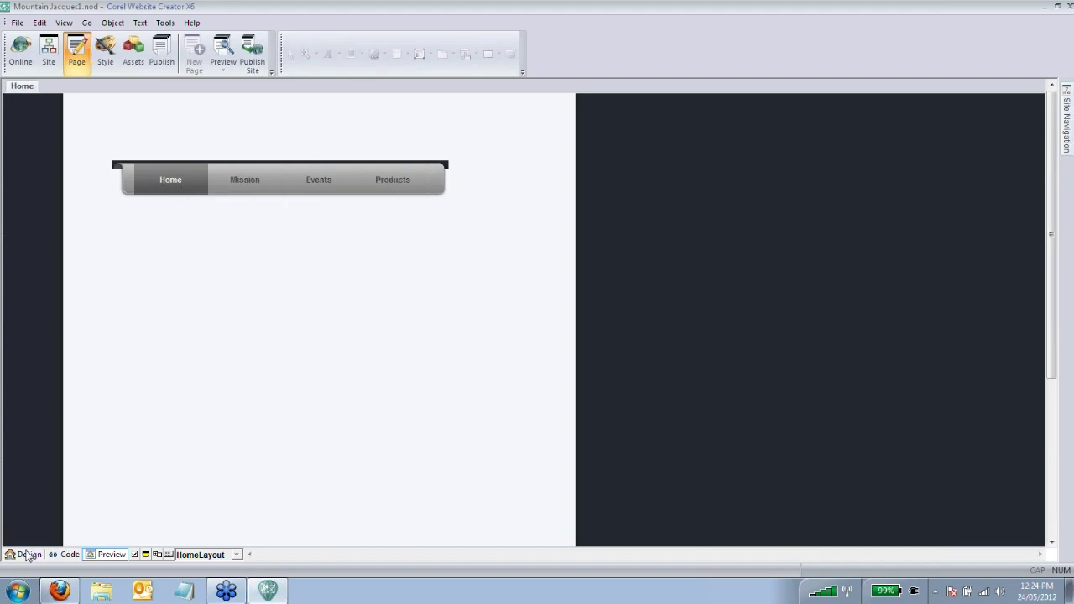
pyautogui.click(29, 555)
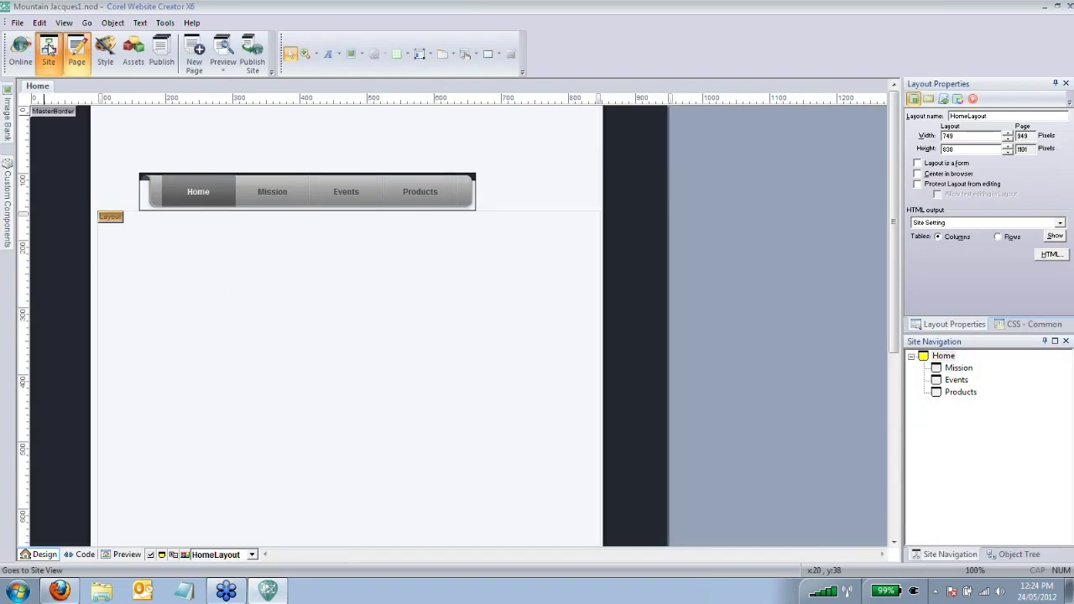
# Step: In the site structure, add a child page under Events and name it Activities
pyautogui.click(48, 55)
pyautogui.click(91, 218)
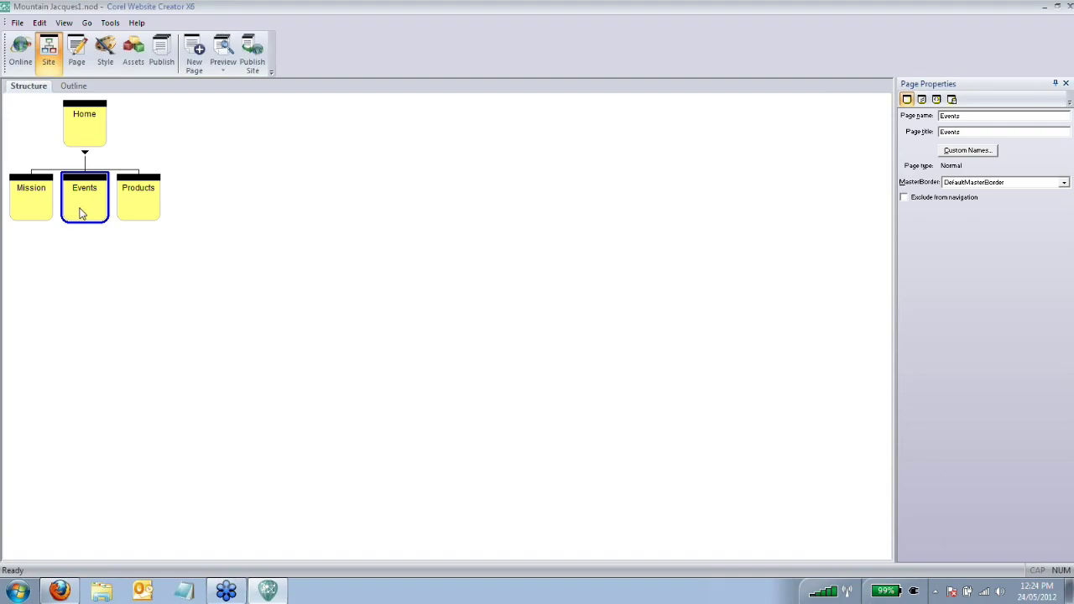
pyautogui.click(195, 54)
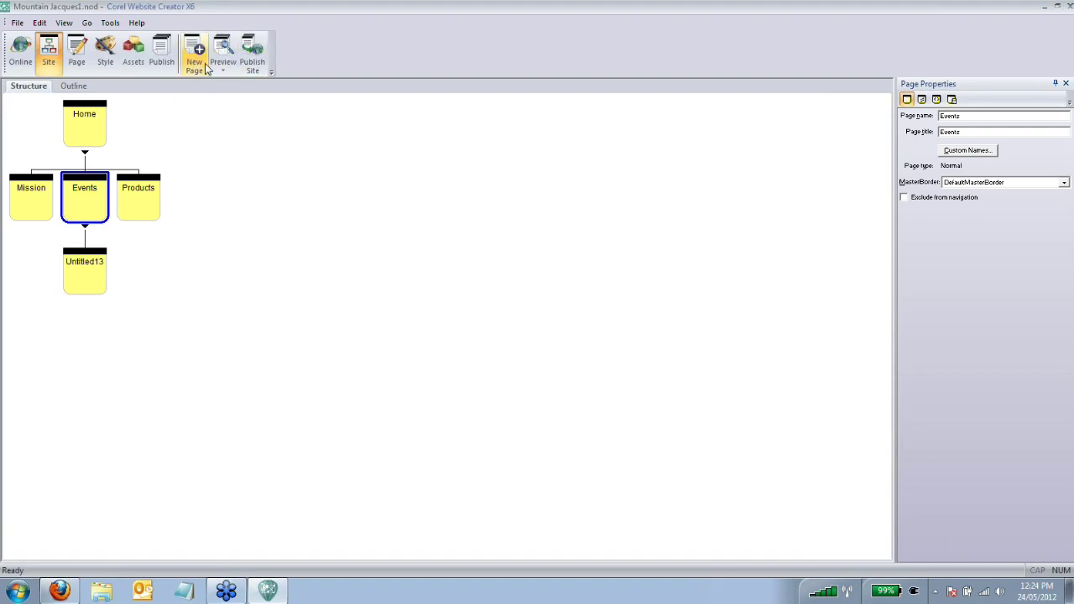
pyautogui.click(82, 267)
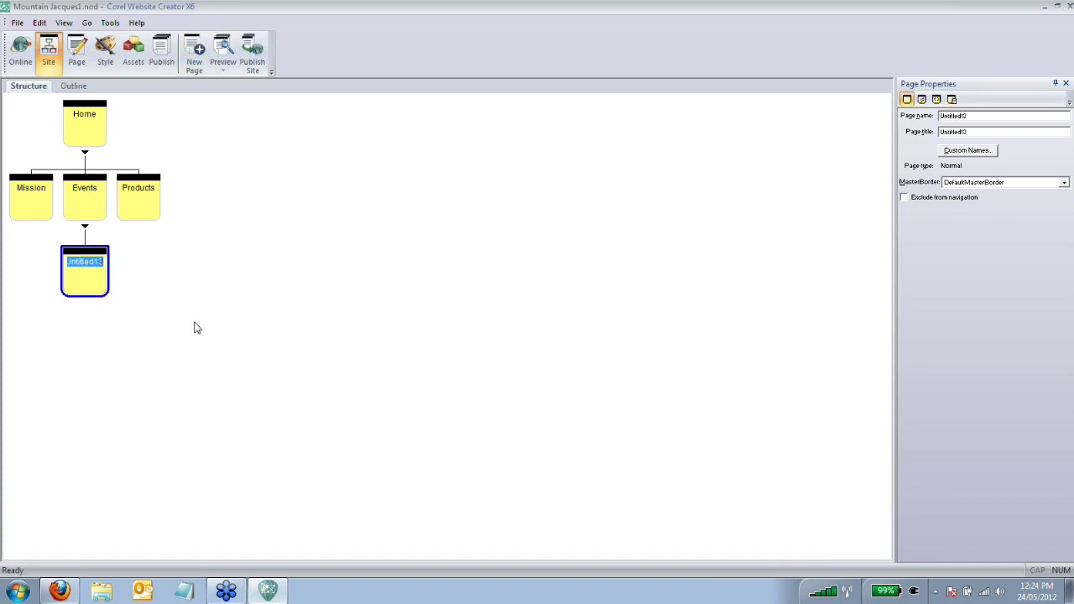
pyautogui.write('I')
pyautogui.press('Return')
# Step: Open the Home page in preview and check the Events entry of the navigation bar for its subpage
pyautogui.click(82, 129)
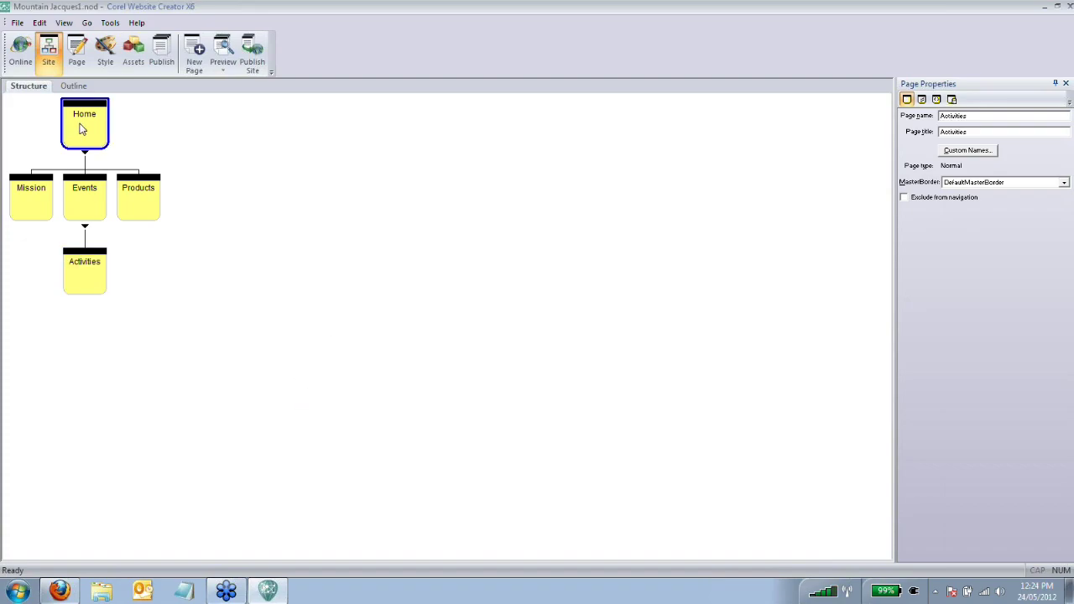
pyautogui.click(76, 53)
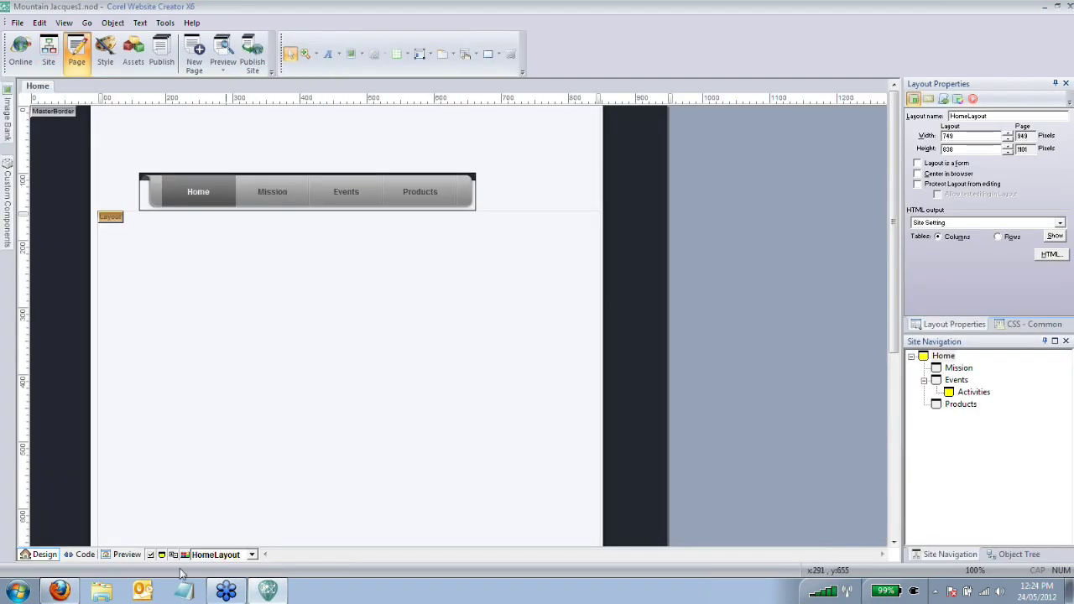
pyautogui.click(124, 555)
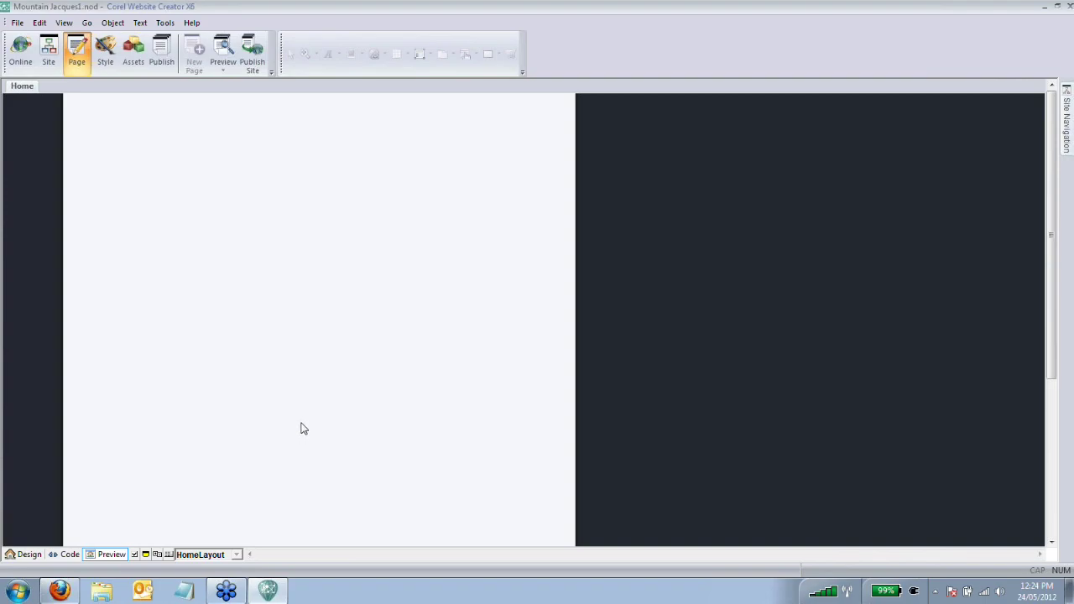
pyautogui.moveTo(314, 180)
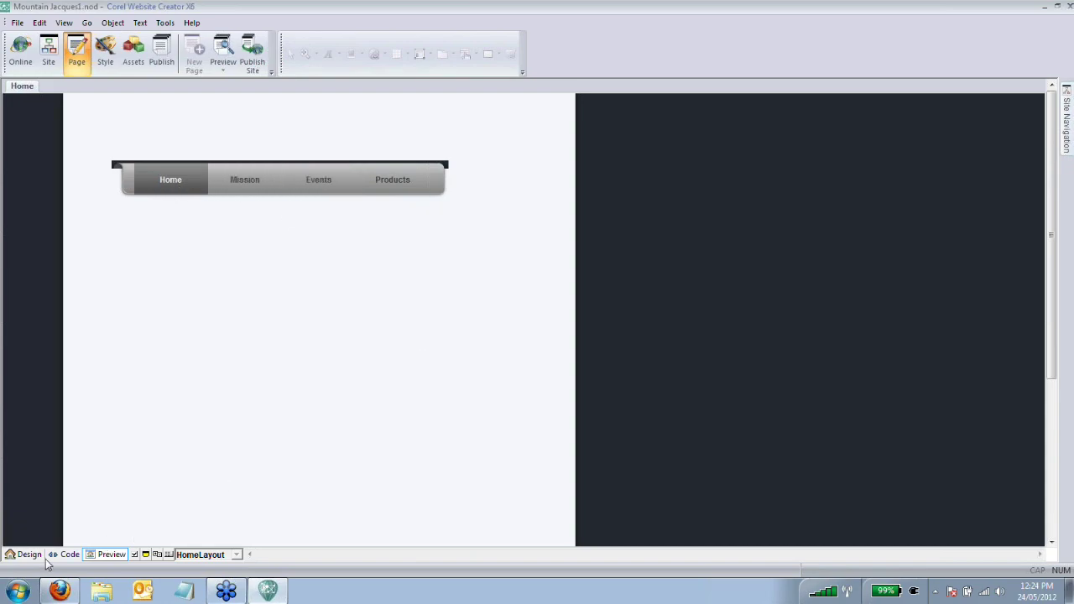
# Step: Move the Activities page up to the level below Home, between Mission and Events, and open the Home page
pyautogui.click(48, 54)
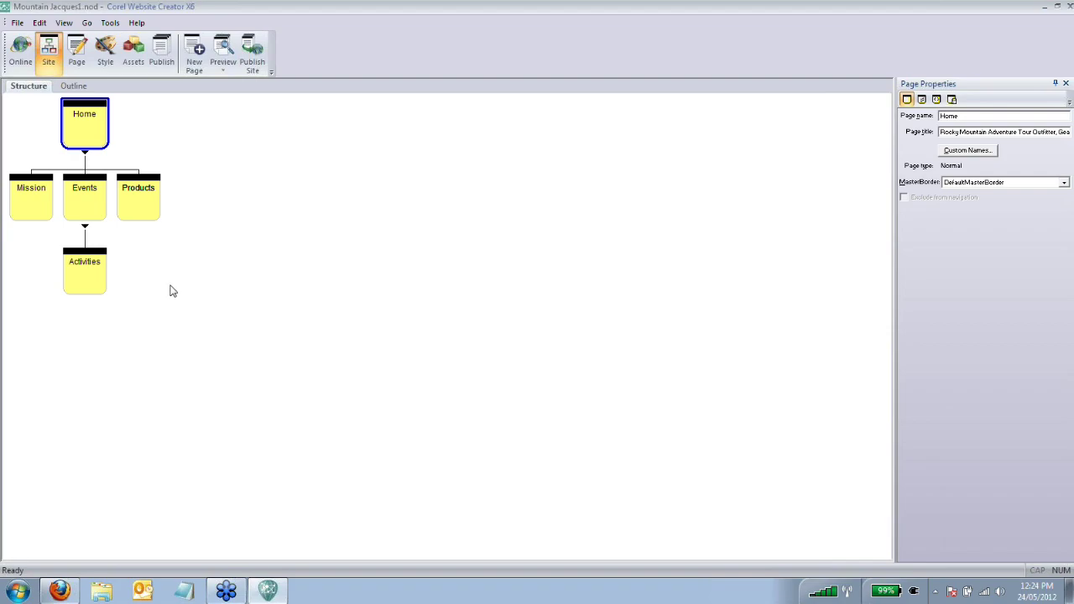
pyautogui.moveTo(86, 279); pyautogui.dragTo(54, 199)
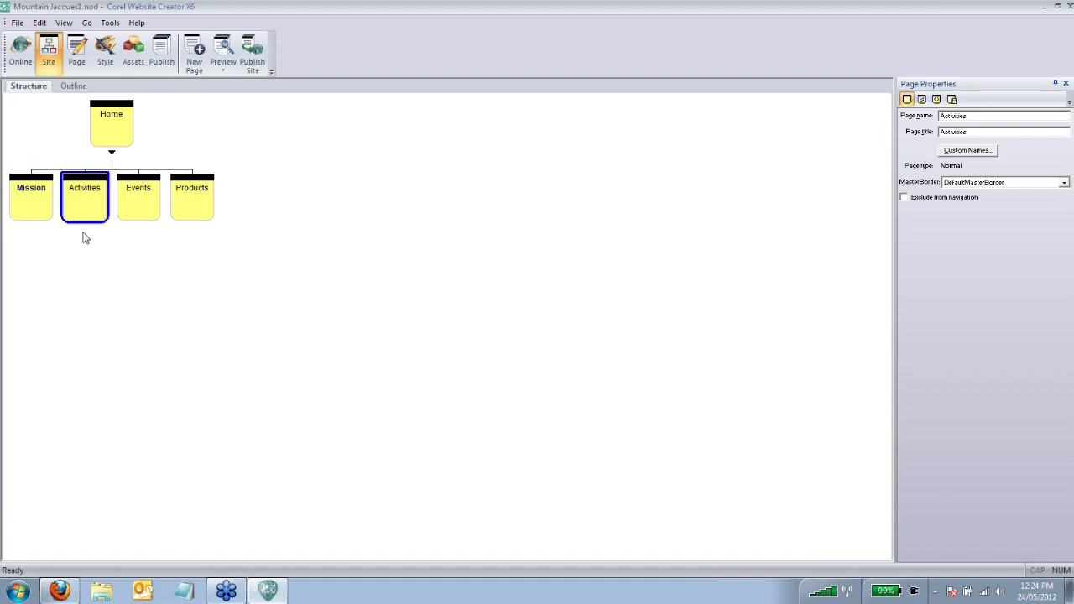
pyautogui.click(97, 131)
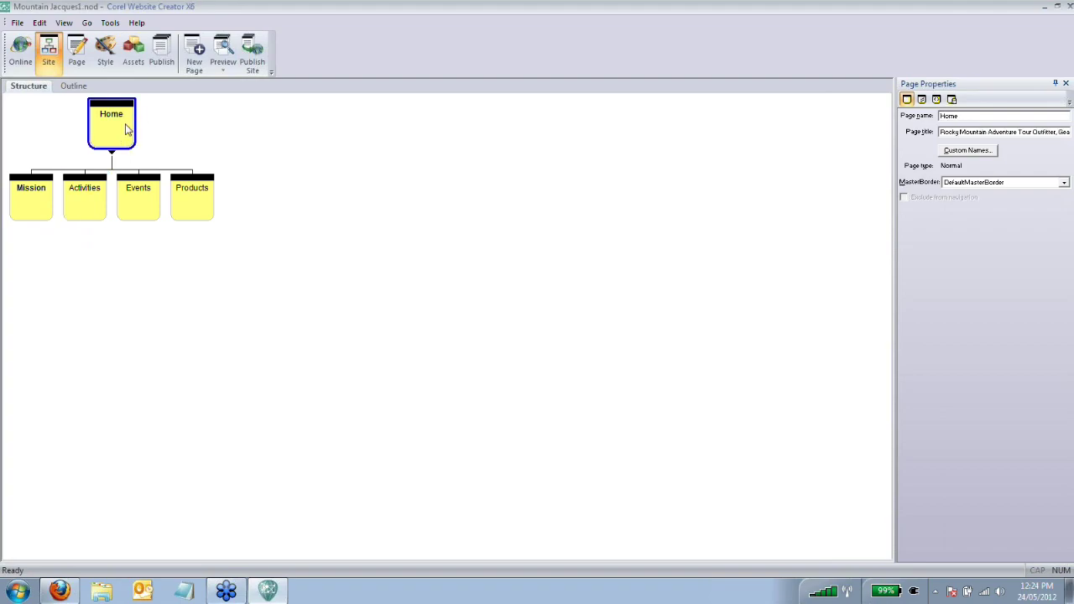
pyautogui.doubleClick(115, 129)
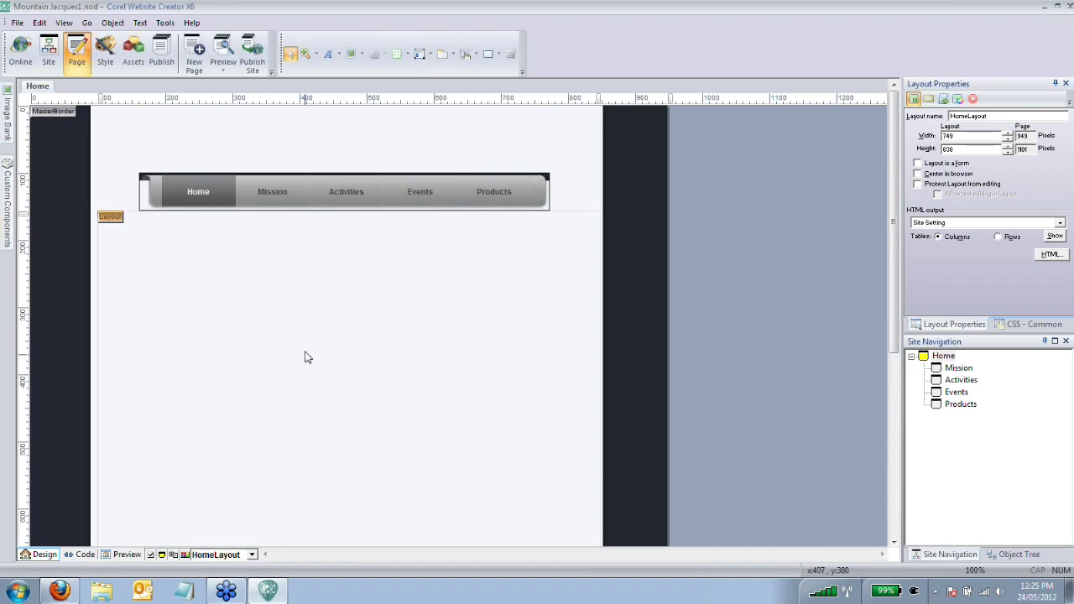
# Step: Publish the site locally, view the published Home page in the browser and close its browser tab
pyautogui.click(254, 56)
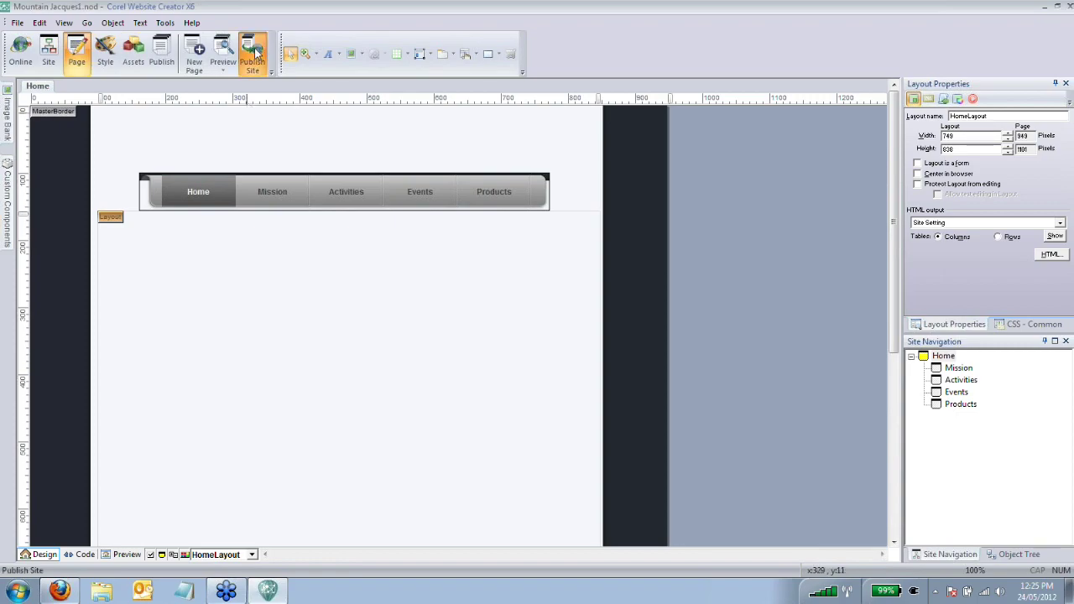
pyautogui.click(562, 391)
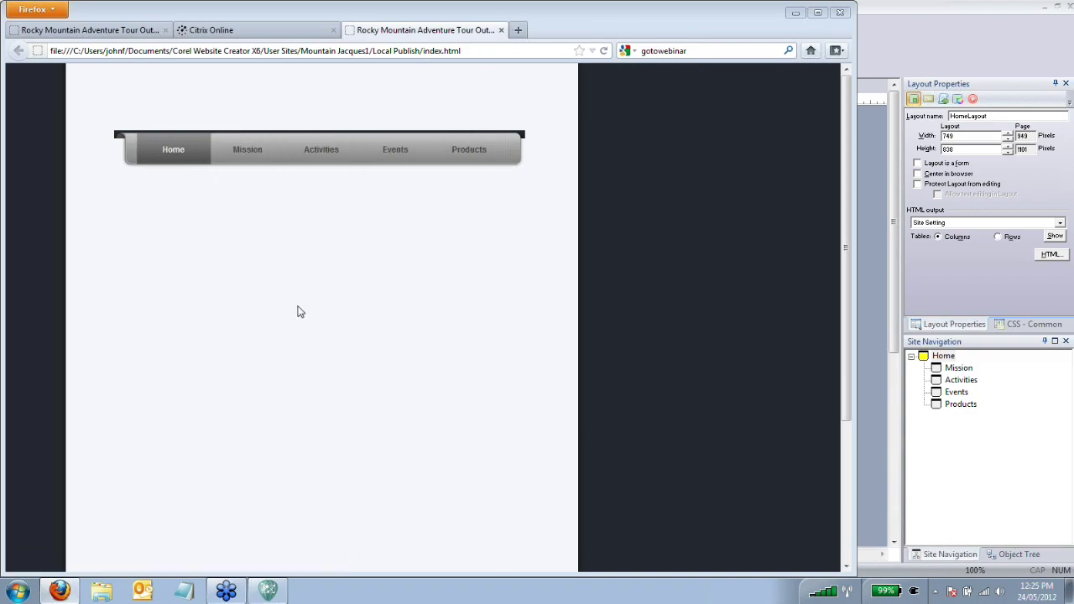
pyautogui.moveTo(843, 135); pyautogui.dragTo(758, 4)
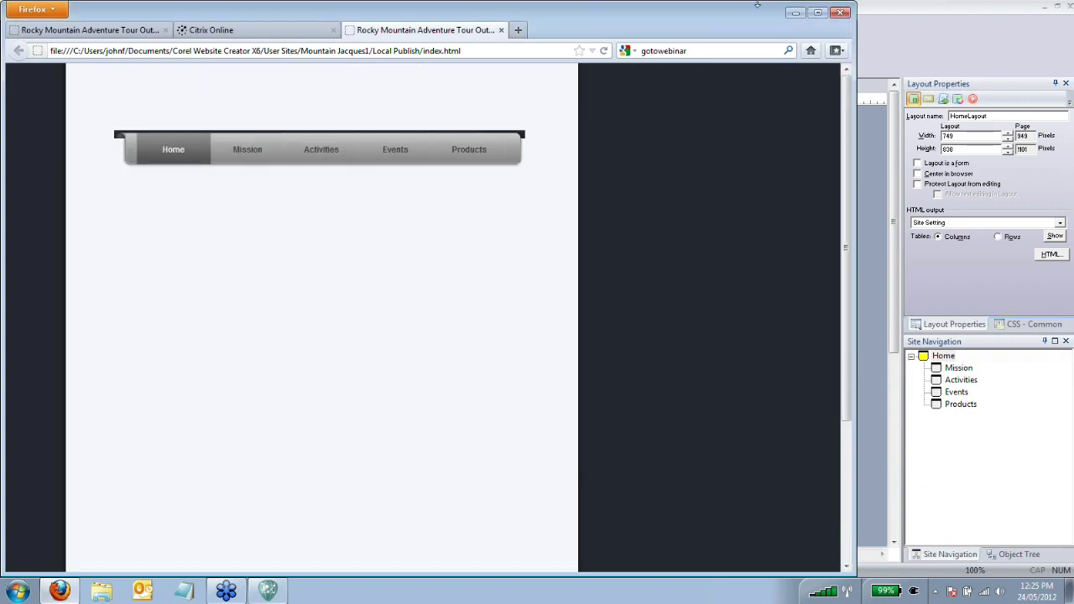
pyautogui.click(501, 29)
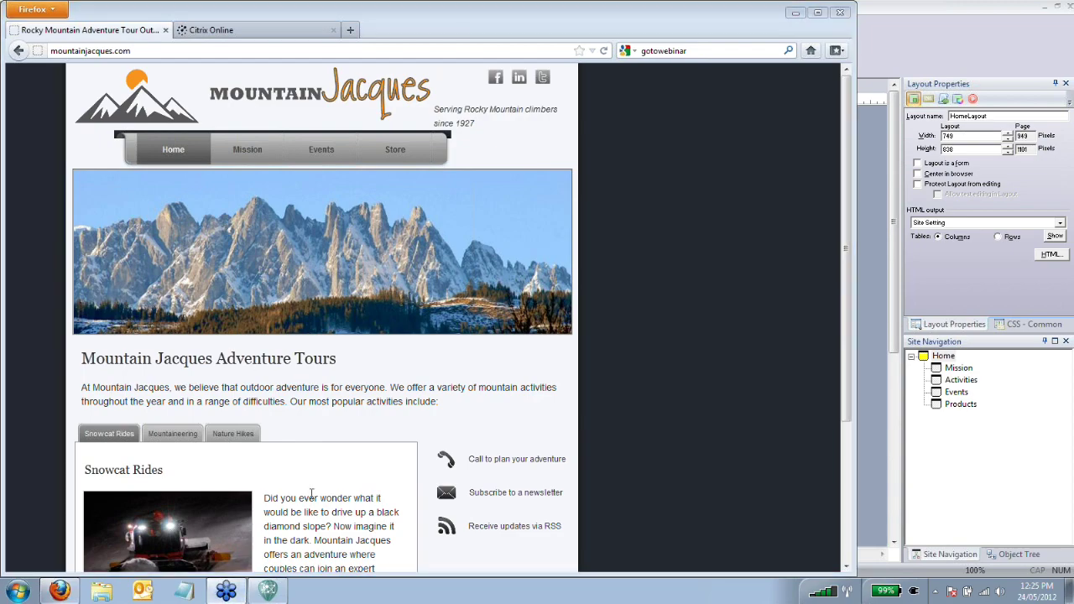
# Step: Switch back to Corel Website Creator and select the Home page's MasterBorder to examine its properties
pyautogui.click(269, 593)
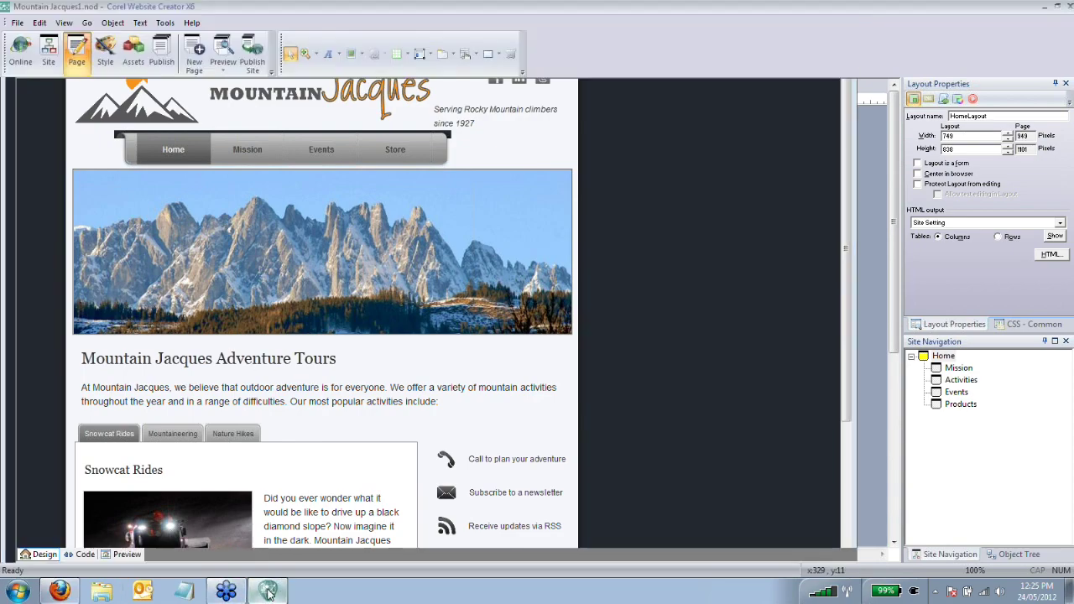
pyautogui.click(73, 50)
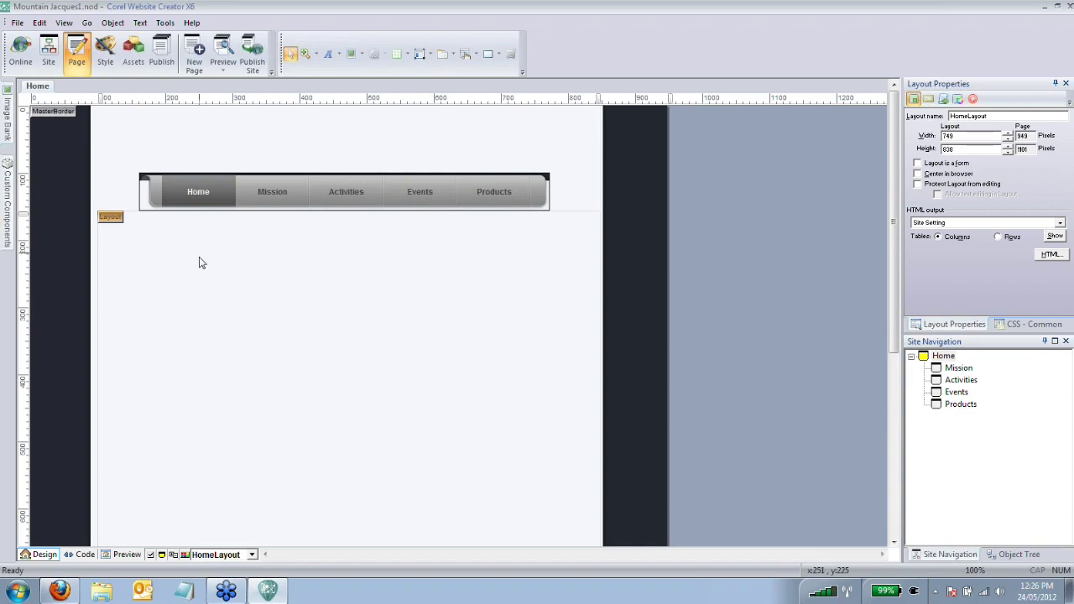
pyautogui.click(68, 152)
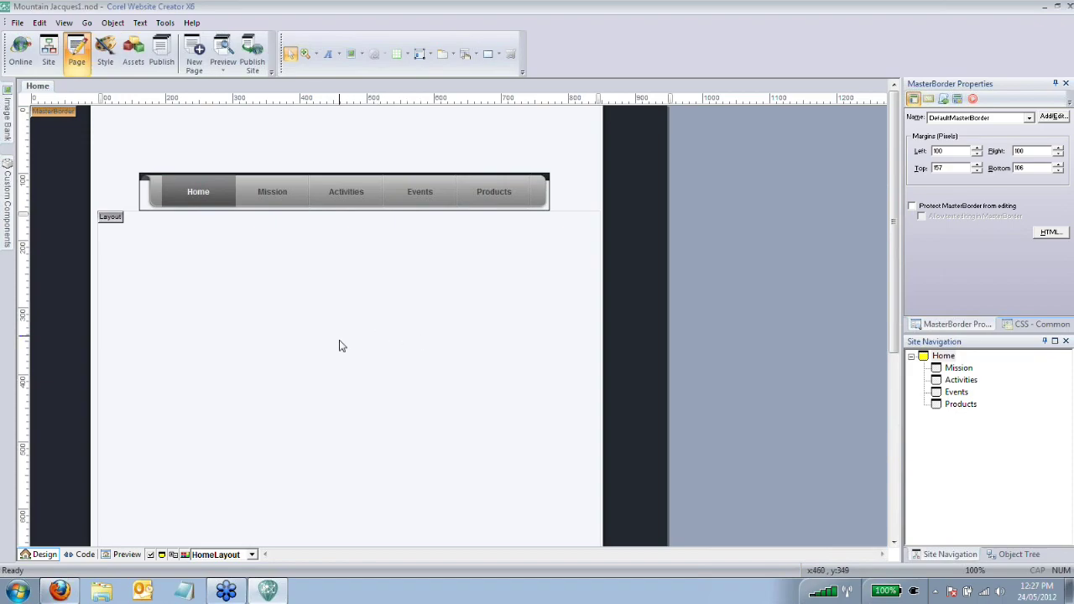
# Step: Keep the Image Bank permanently open and check the list of image galleries it manages
pyautogui.moveTo(7, 125)
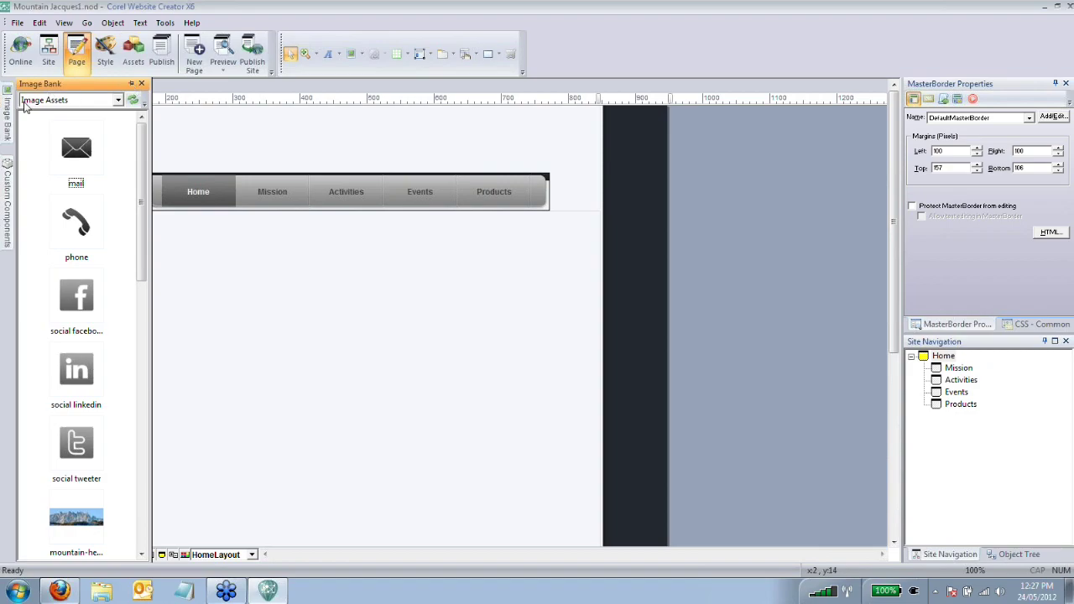
pyautogui.click(131, 83)
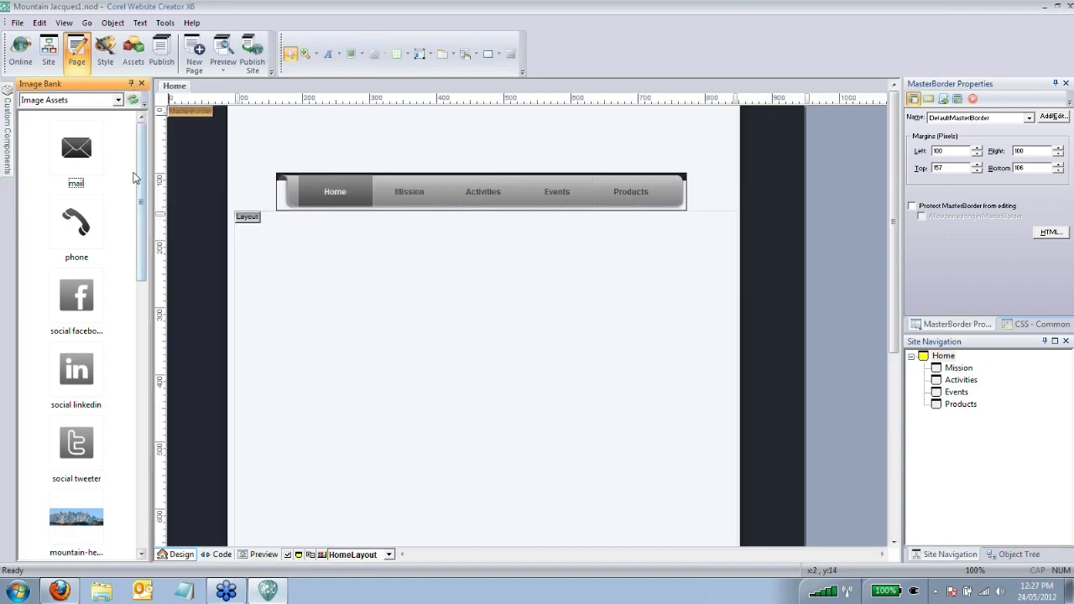
pyautogui.moveTo(142, 179); pyautogui.dragTo(127, 133)
pyautogui.click(119, 100)
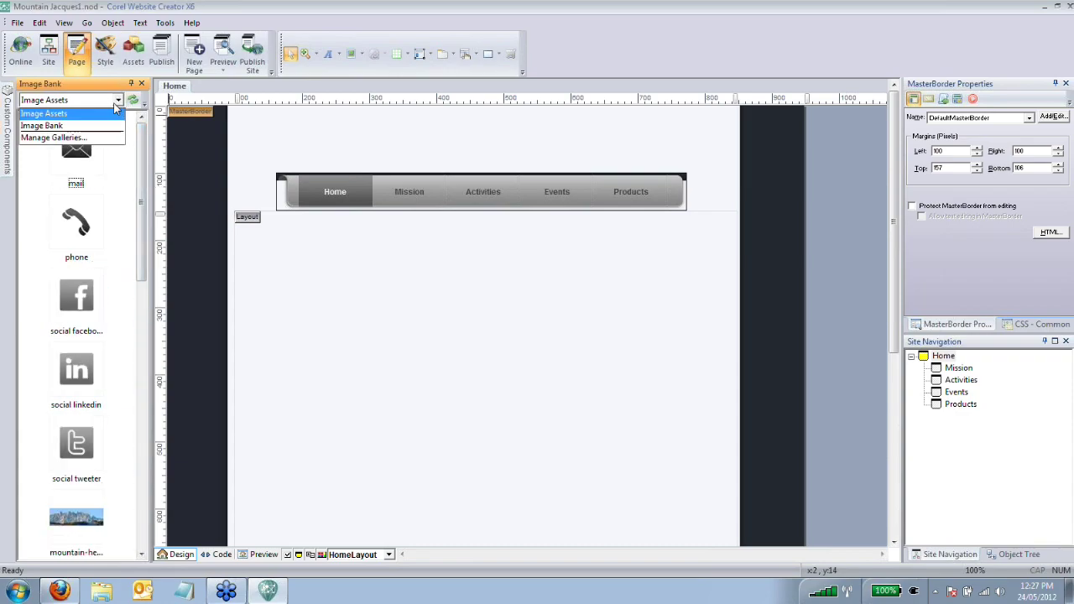
pyautogui.click(84, 139)
pyautogui.moveTo(529, 172); pyautogui.dragTo(420, 162)
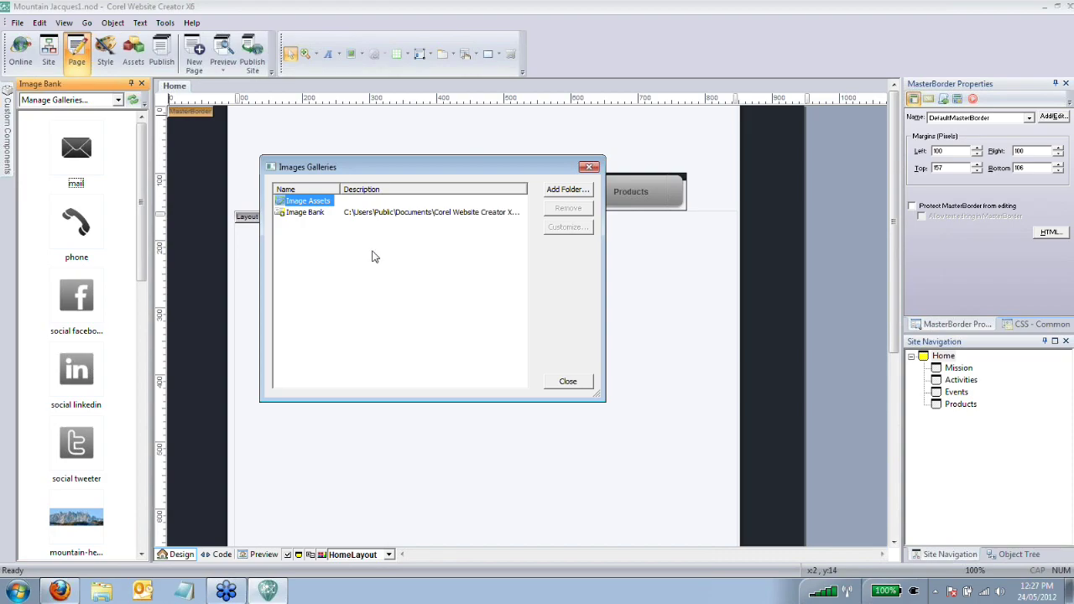
pyautogui.click(568, 385)
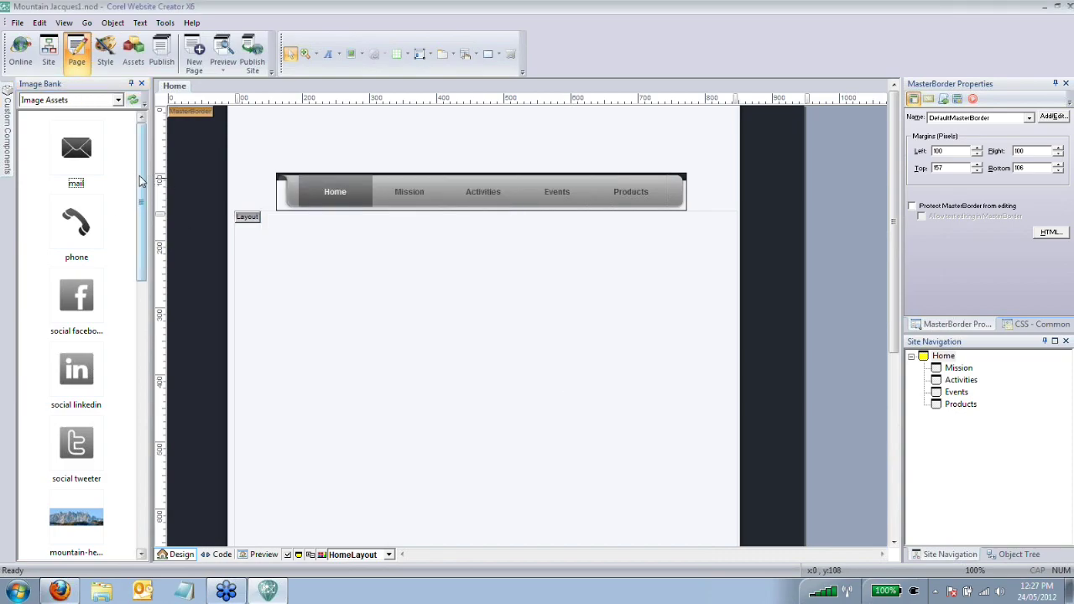
# Step: Add the mountain header picture from the image assets to the Home layout with resizing enabled, positioned directly below the navigation bar
pyautogui.moveTo(141, 180); pyautogui.dragTo(139, 285)
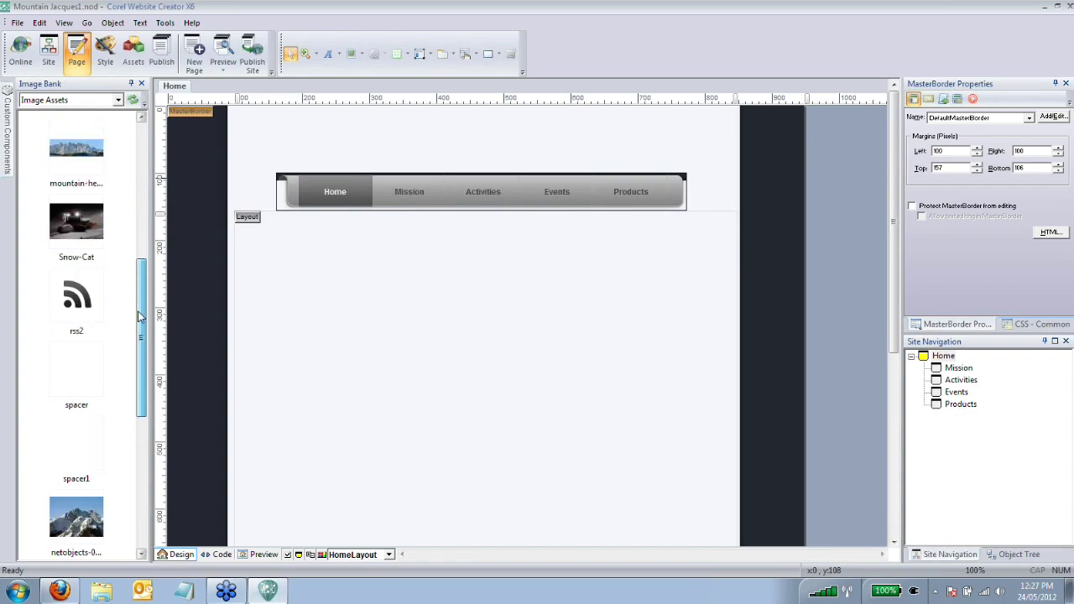
pyautogui.moveTo(69, 148); pyautogui.dragTo(297, 283)
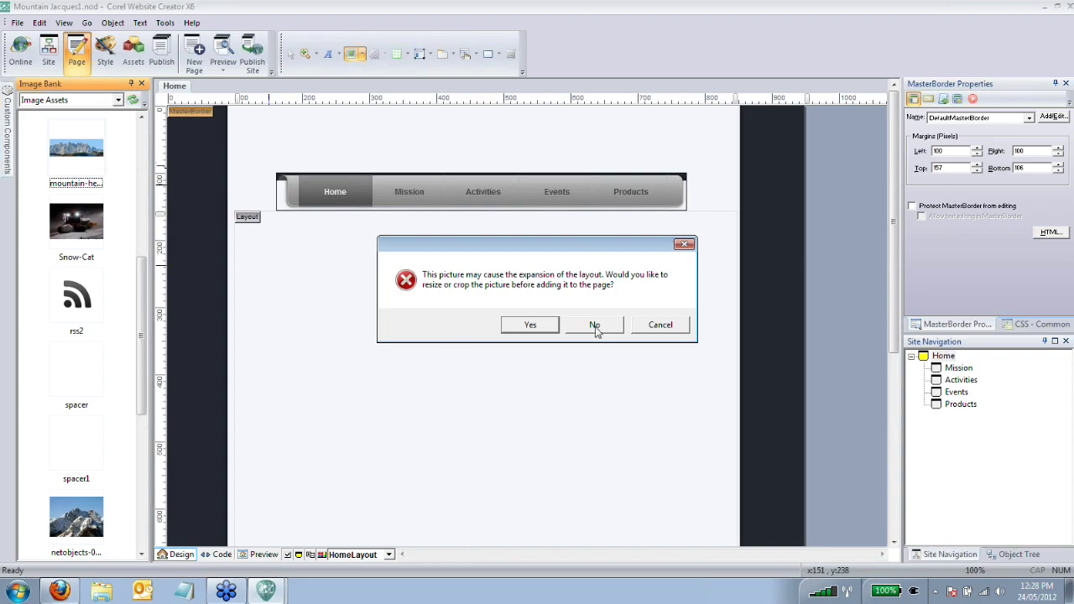
pyautogui.click(530, 326)
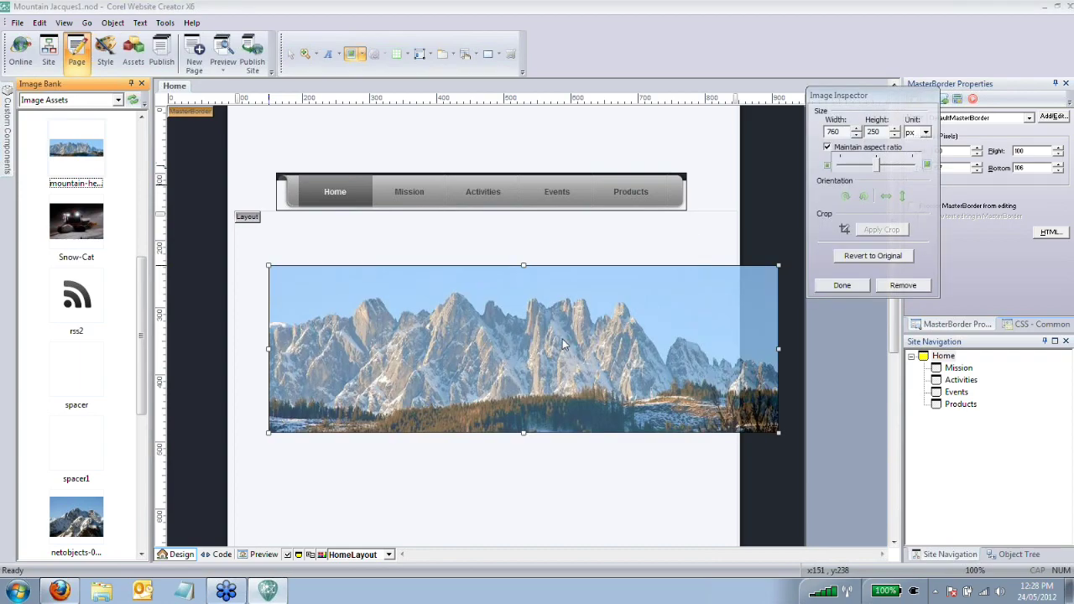
pyautogui.moveTo(833, 96); pyautogui.dragTo(840, 214)
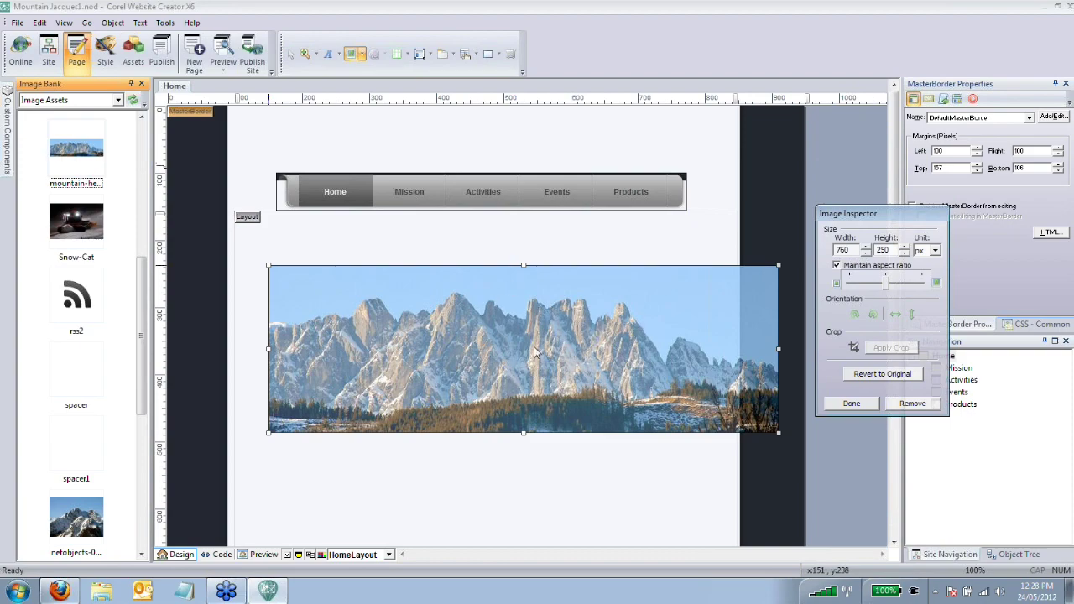
pyautogui.moveTo(489, 346); pyautogui.dragTo(459, 298)
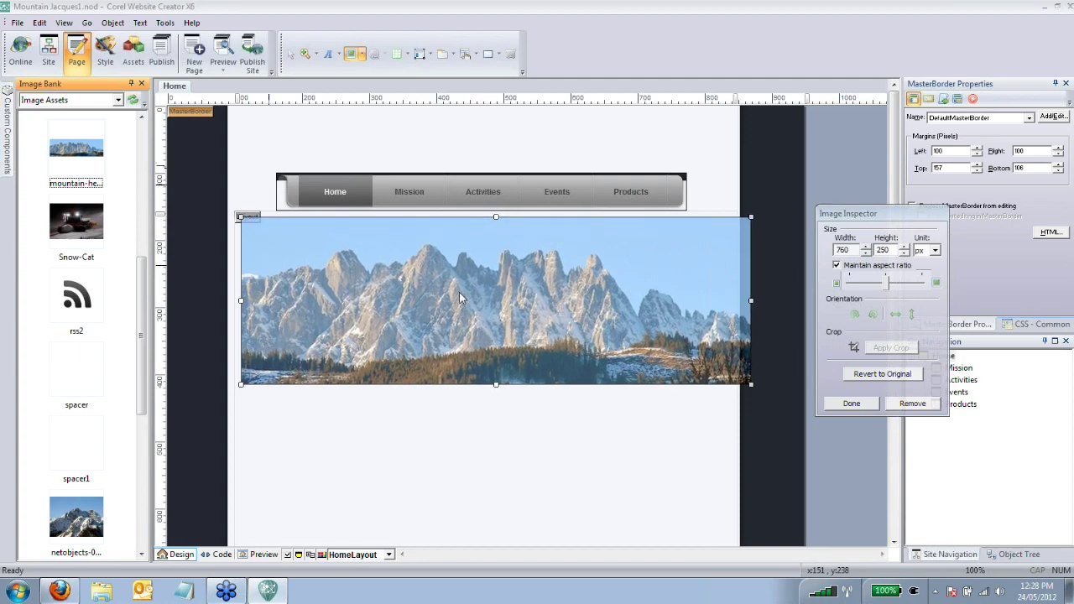
# Step: Reduce the mountain header picture's width to 728 px with its aspect ratio maintained and finish the image editing
pyautogui.click(866, 254)
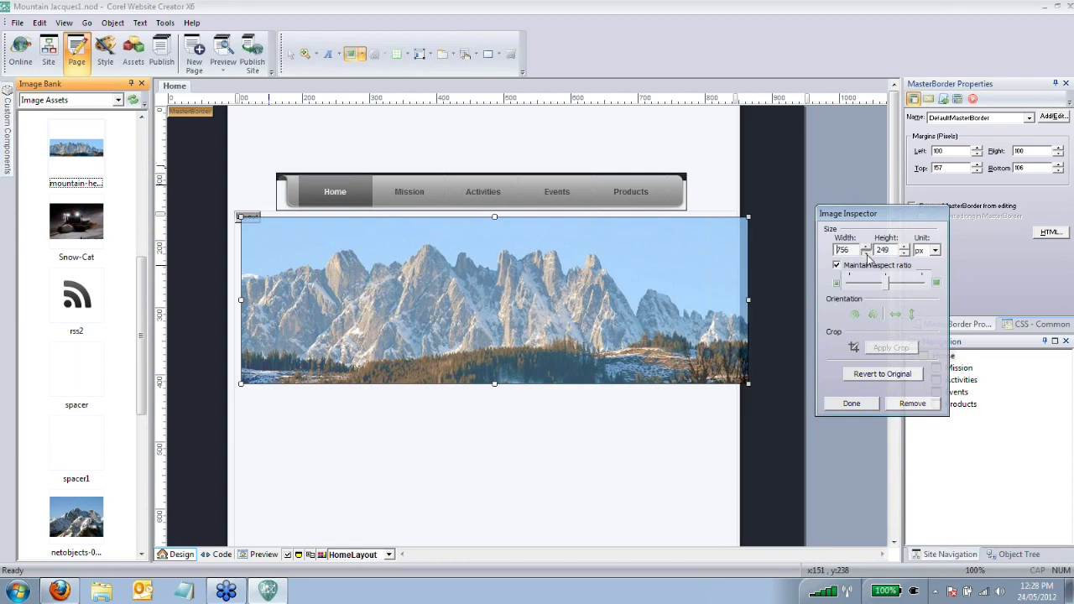
pyautogui.click(866, 254)
pyautogui.click(866, 253)
pyautogui.click(866, 254)
pyautogui.click(866, 254)
pyautogui.click(866, 253)
pyautogui.click(867, 254)
pyautogui.click(866, 254)
pyautogui.click(867, 253)
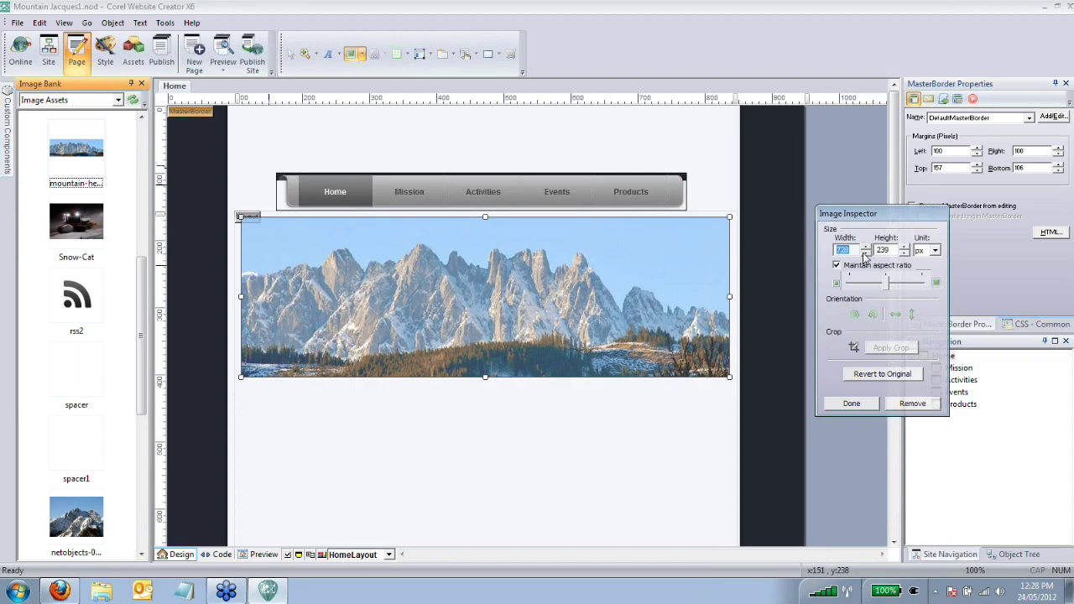
pyautogui.click(852, 404)
pyautogui.click(449, 469)
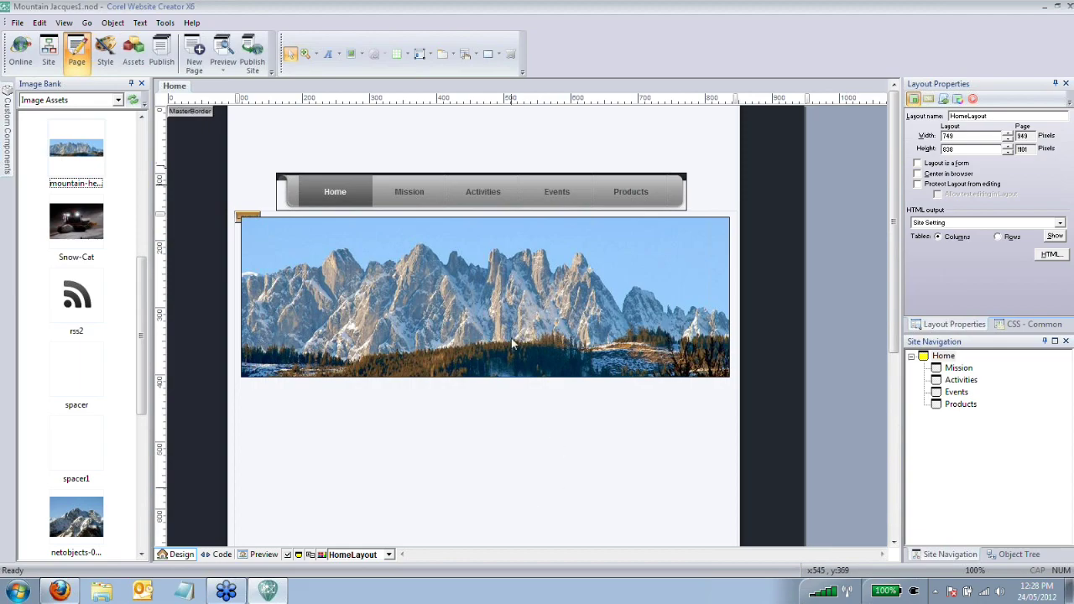
# Step: Place the mountain logo picture in the MasterBorder above the navigation bar, aligned with the left edge of the header picture
pyautogui.scroll(-3, 473, 184)
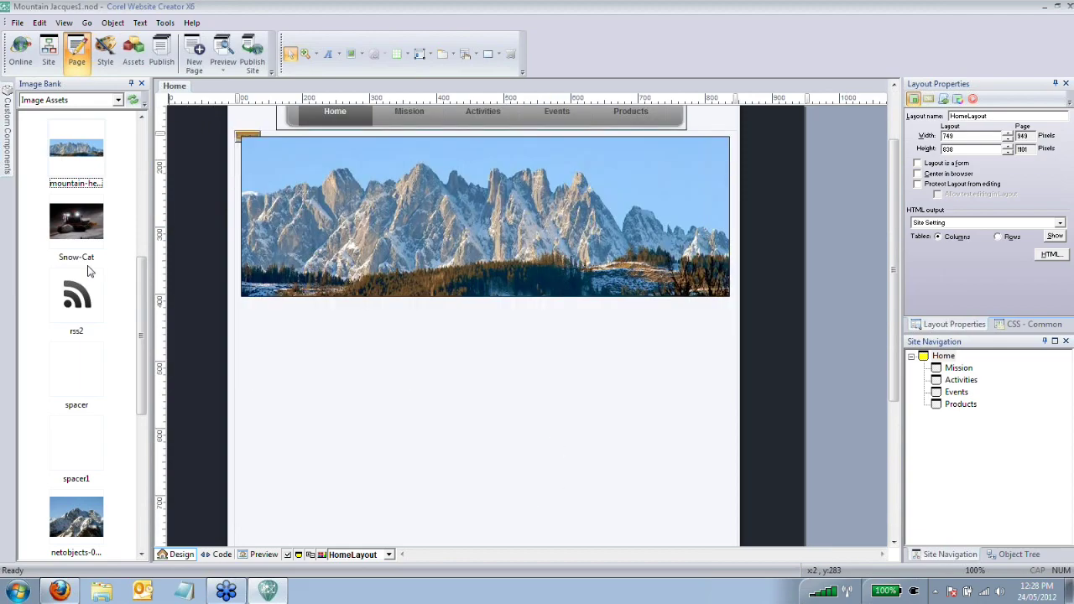
pyautogui.scroll(3, 473, 183)
pyautogui.moveTo(145, 295); pyautogui.dragTo(152, 183)
pyautogui.scroll(-10, 75, 336)
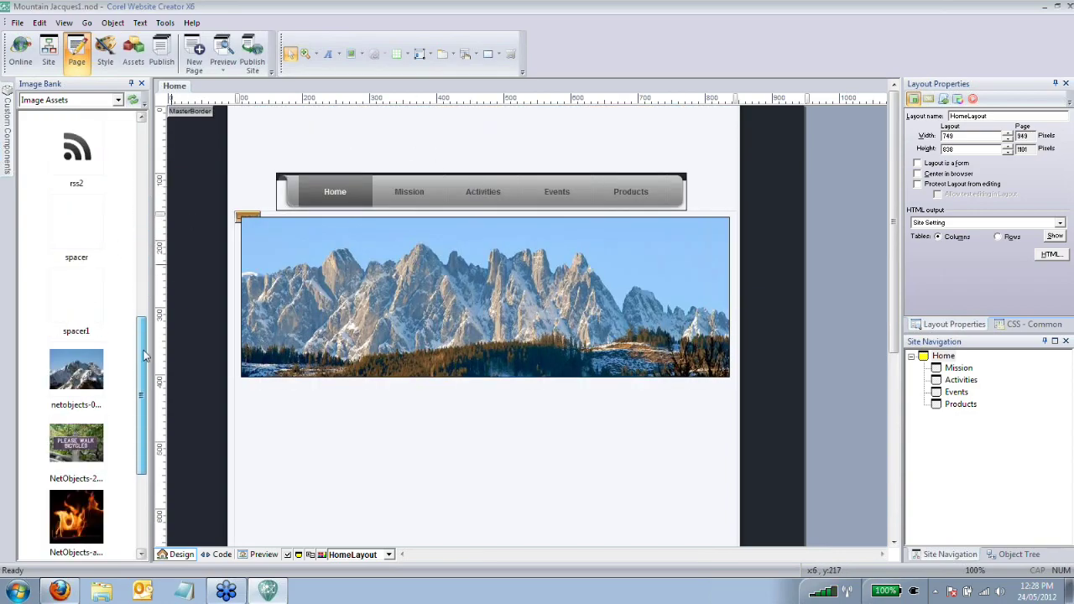
pyautogui.click(68, 455)
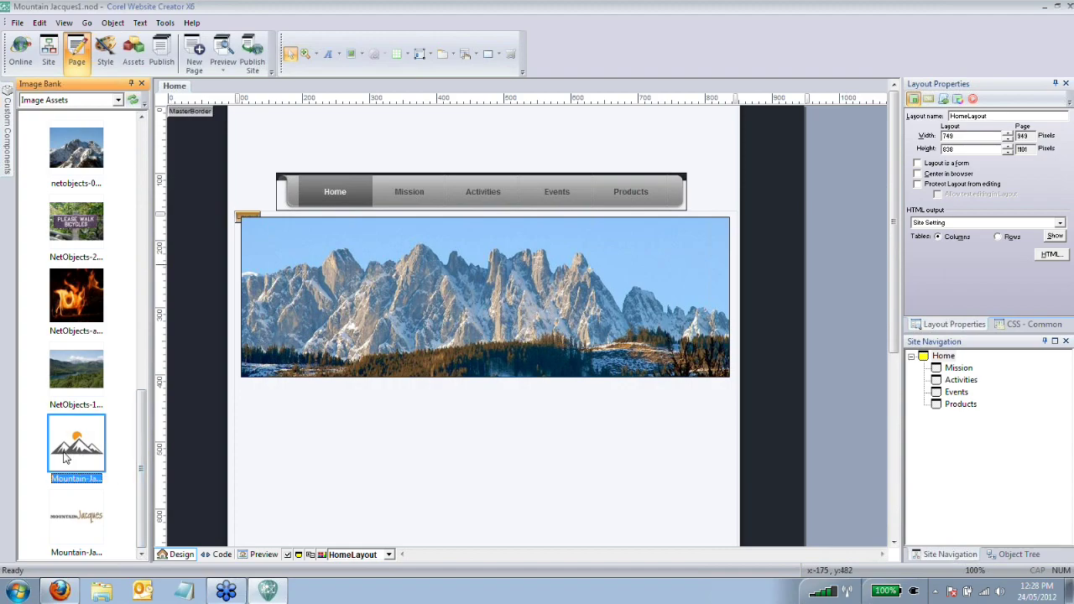
pyautogui.moveTo(70, 455); pyautogui.dragTo(259, 130)
pyautogui.moveTo(74, 458); pyautogui.dragTo(285, 139)
pyautogui.click(532, 326)
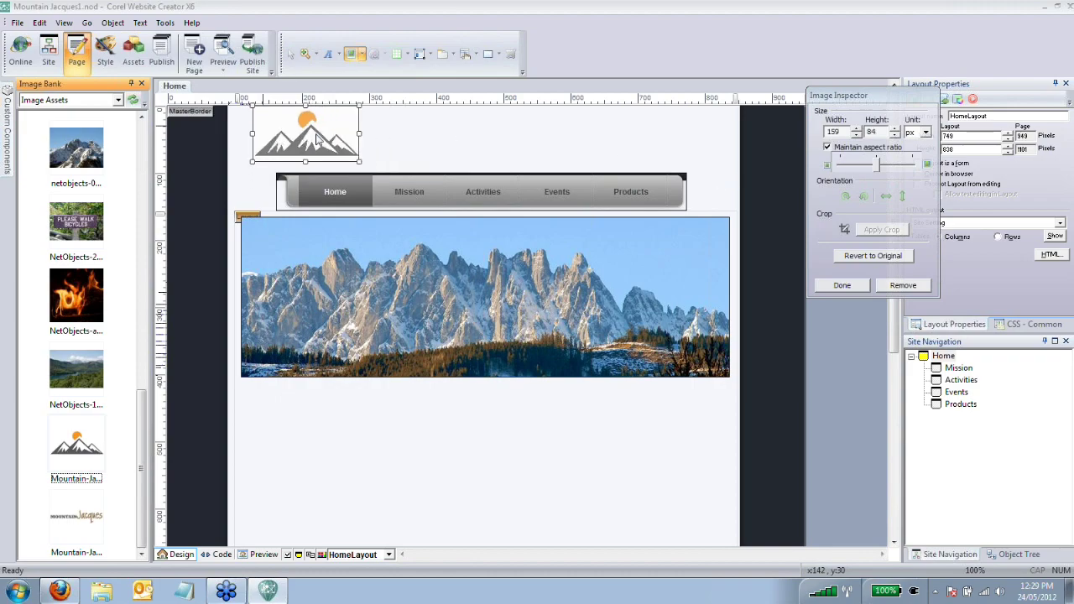
pyautogui.moveTo(316, 139); pyautogui.dragTo(306, 145)
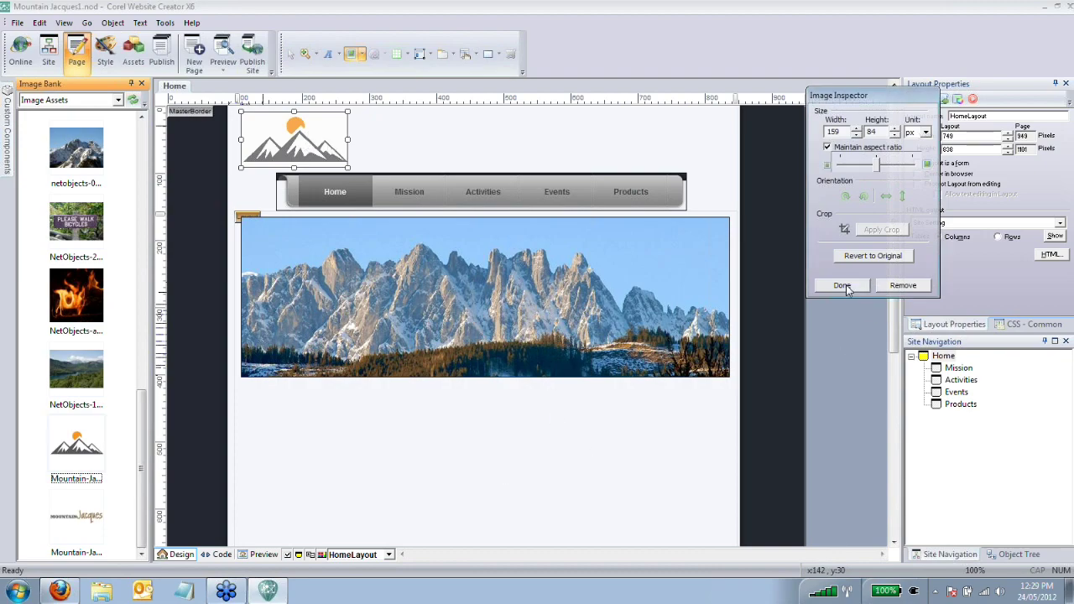
pyautogui.click(843, 285)
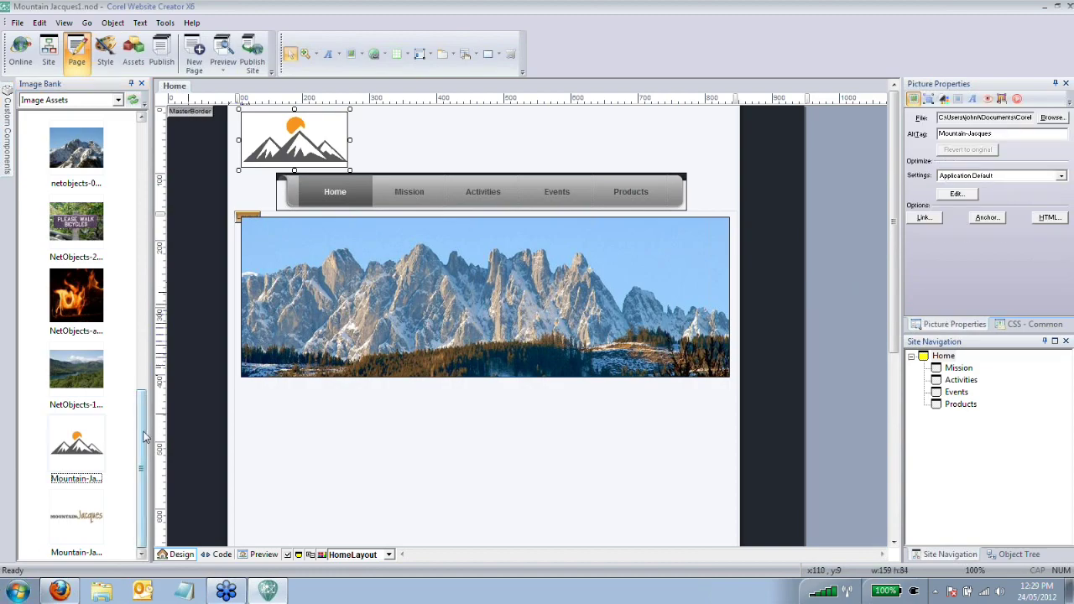
# Step: Place the Mountain Jacques name picture in the MasterBorder to the right of the mountain logo
pyautogui.click(76, 517)
pyautogui.moveTo(73, 522); pyautogui.dragTo(428, 141)
pyautogui.scroll(-2, 428, 141)
pyautogui.scroll(2, 428, 147)
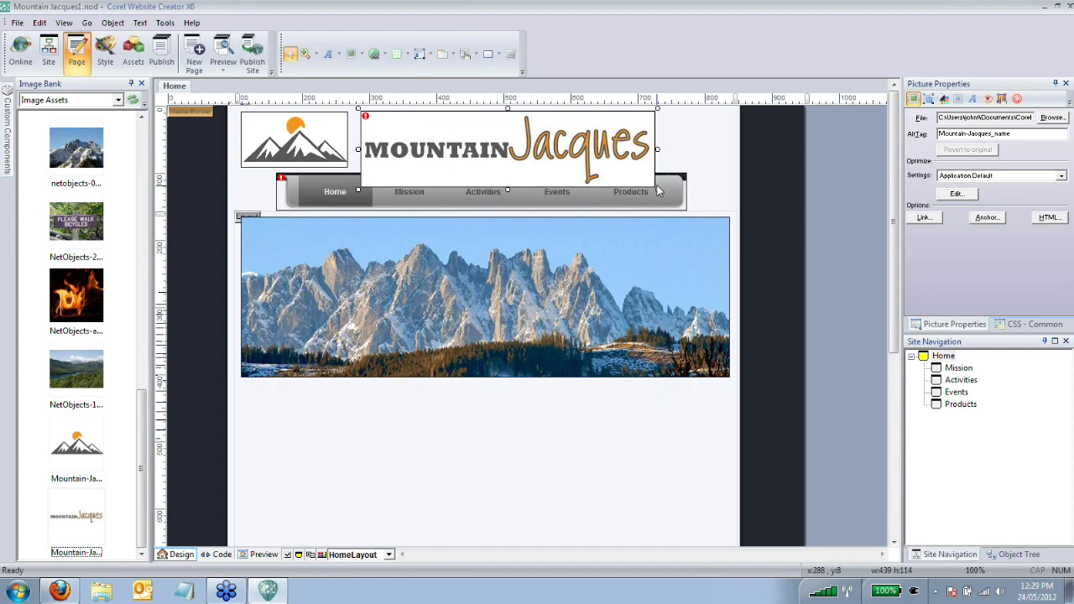
# Step: Resize the Mountain Jacques name picture to about 417 by 80 px so it fits above the navigation bar
pyautogui.moveTo(657, 191); pyautogui.dragTo(630, 172)
pyautogui.click(632, 171)
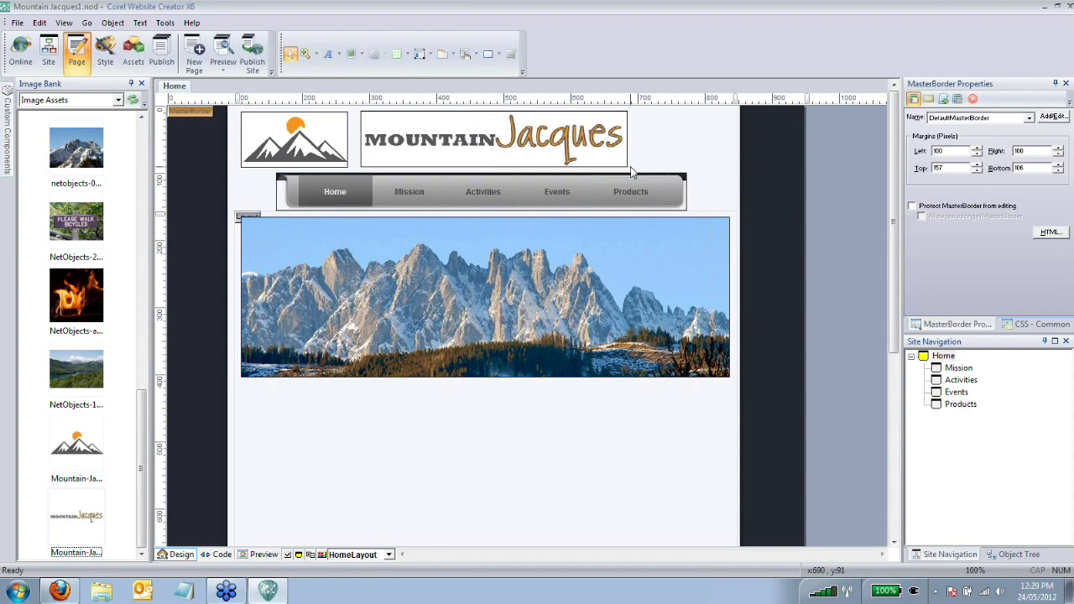
pyautogui.click(622, 162)
pyautogui.moveTo(627, 167); pyautogui.dragTo(664, 186)
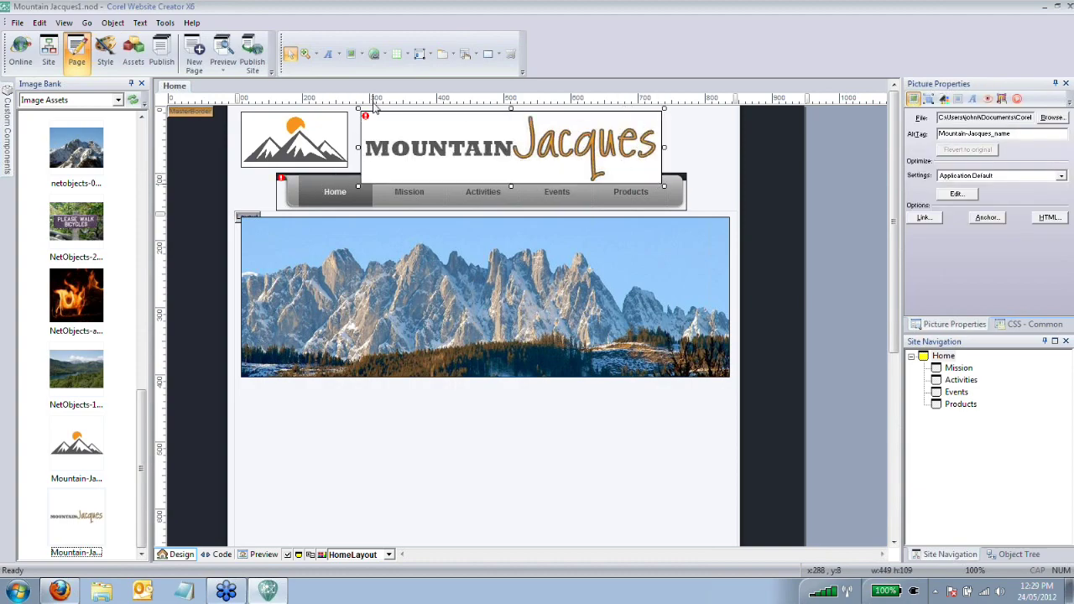
pyautogui.moveTo(664, 184); pyautogui.dragTo(641, 165)
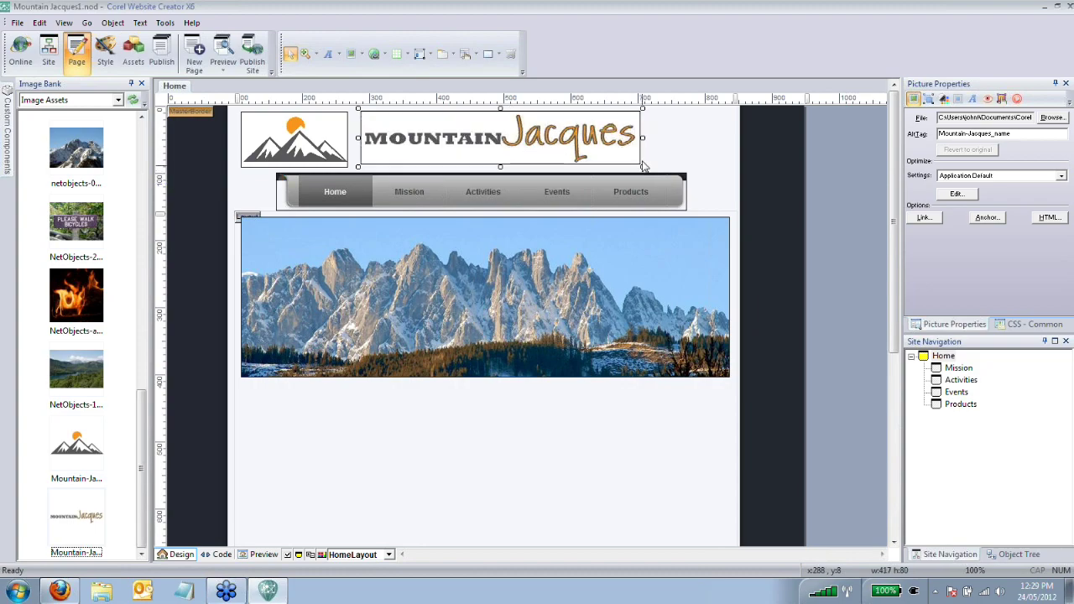
pyautogui.click(697, 159)
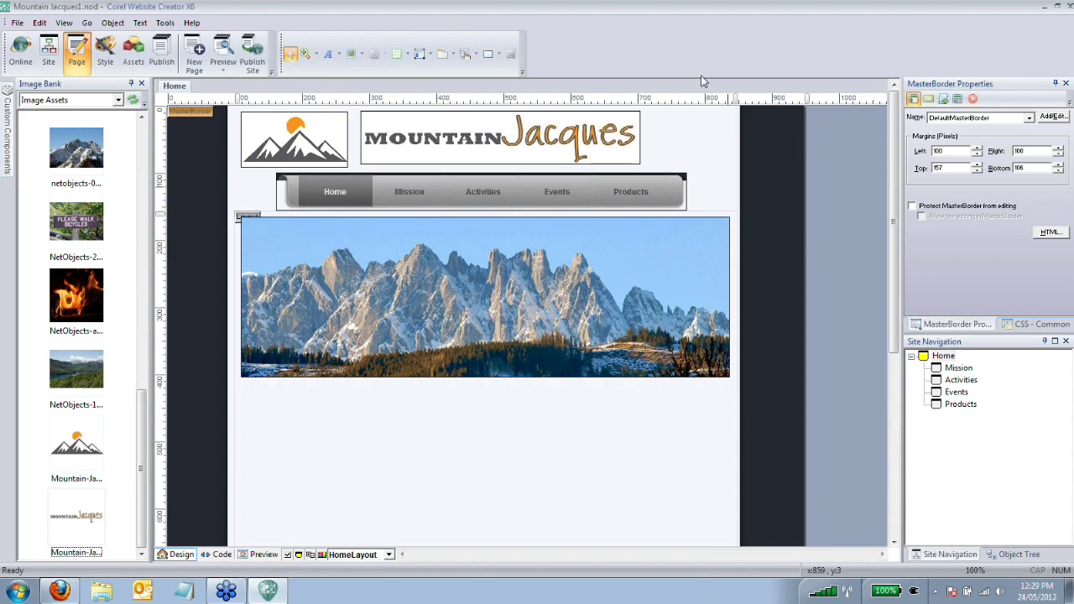
# Step: Preview the Home page to check the logo, name picture and header picture, and return to the design view
pyautogui.click(262, 555)
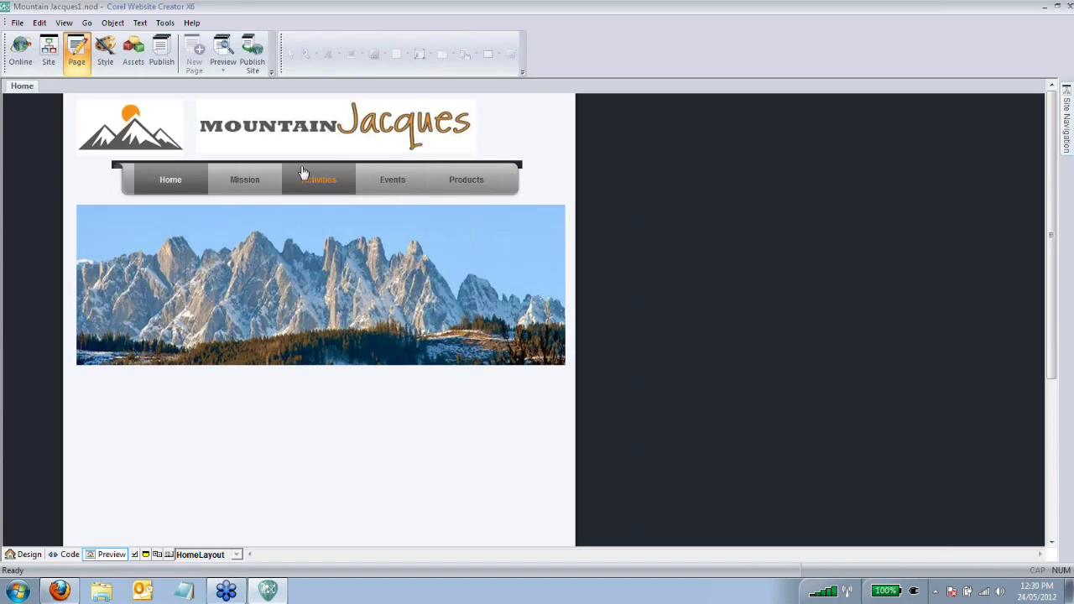
pyautogui.scroll(-5, 398, 364)
pyautogui.scroll(5, 384, 384)
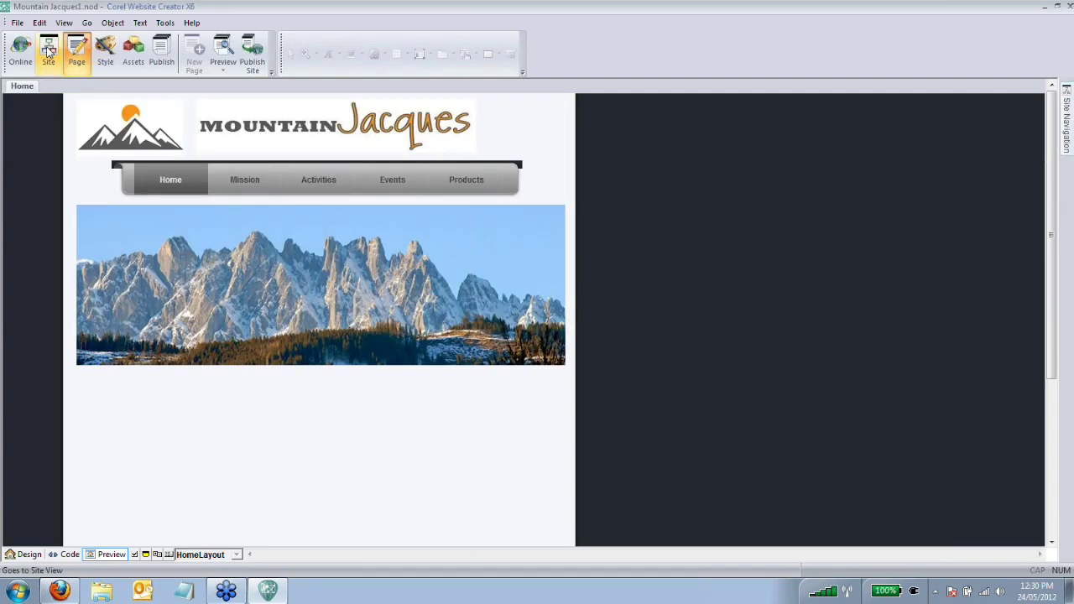
pyautogui.click(25, 556)
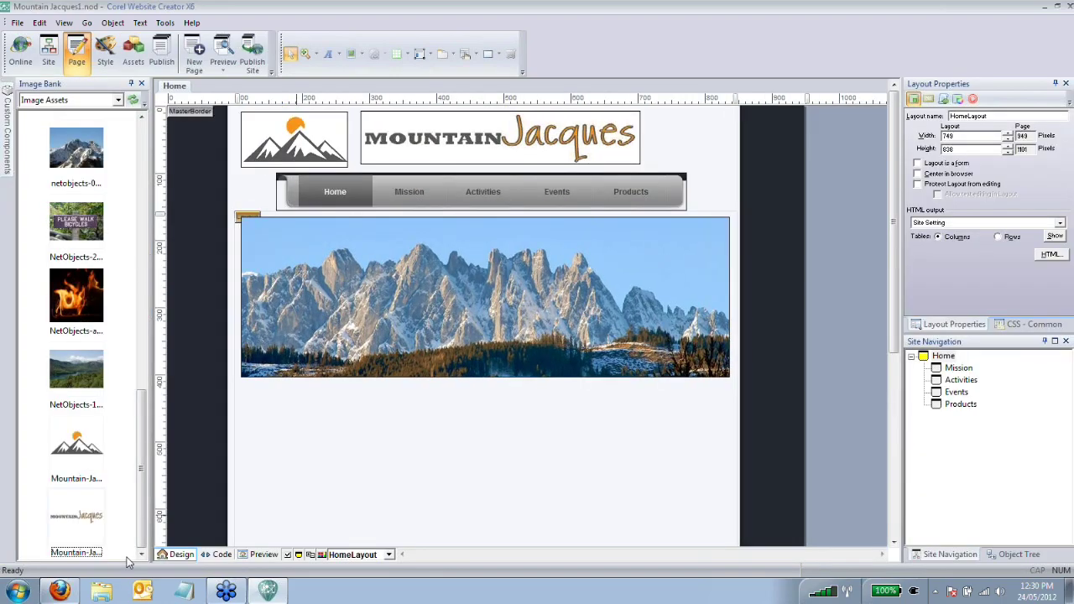
# Step: Draw a text box about 630 px wide below the header picture and enter "Mountain Jacques" in it
pyautogui.click(329, 55)
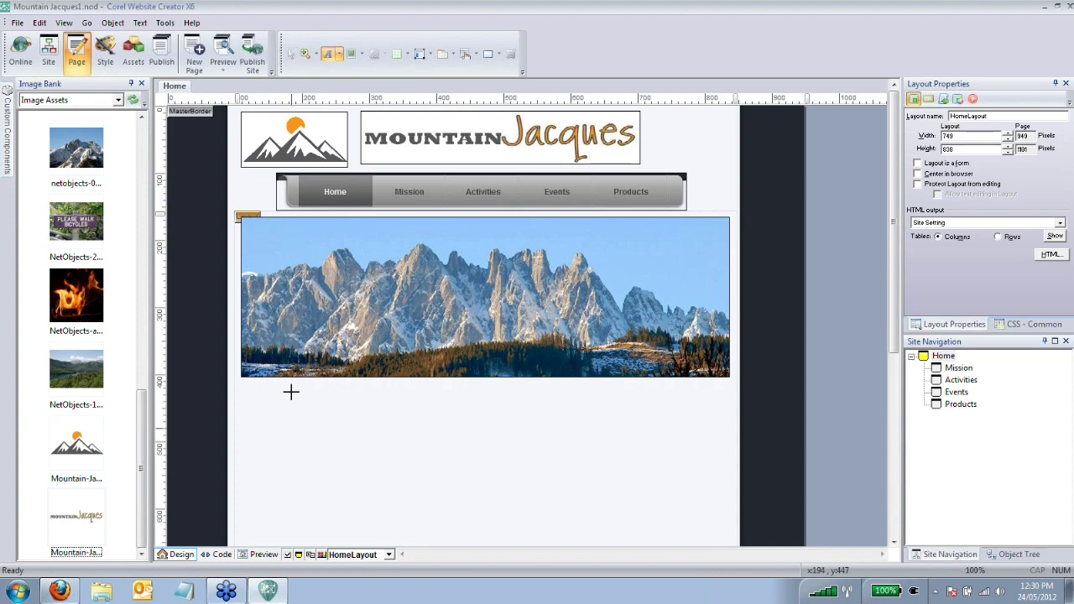
pyautogui.moveTo(245, 389)
pyautogui.mouseDown()
pyautogui.moveTo(514, 416)
pyautogui.moveTo(670, 453)
pyautogui.mouseUp()
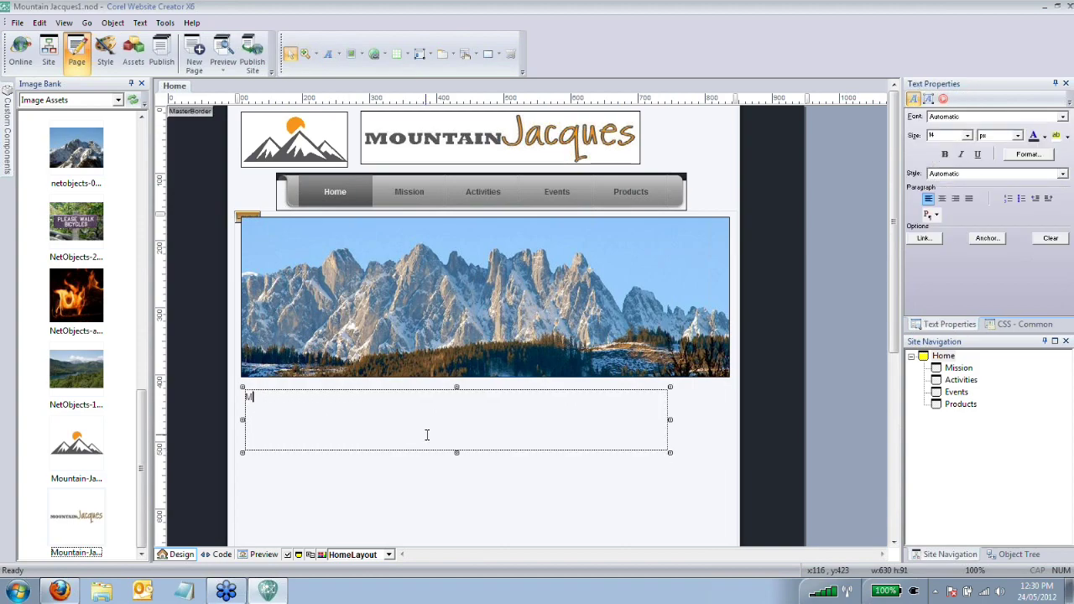
pyautogui.write('Mountain Jacques')
pyautogui.click(460, 512)
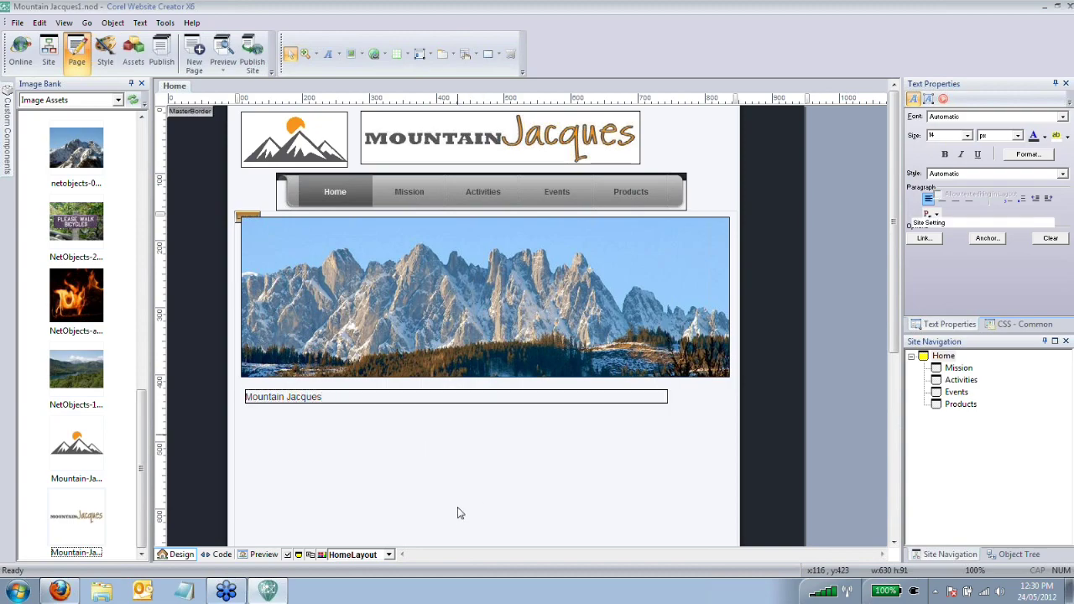
# Step: Format the "Mountain Jacques" text below the header picture as Heading 1 and select its text box
pyautogui.click(352, 402)
pyautogui.click(353, 402)
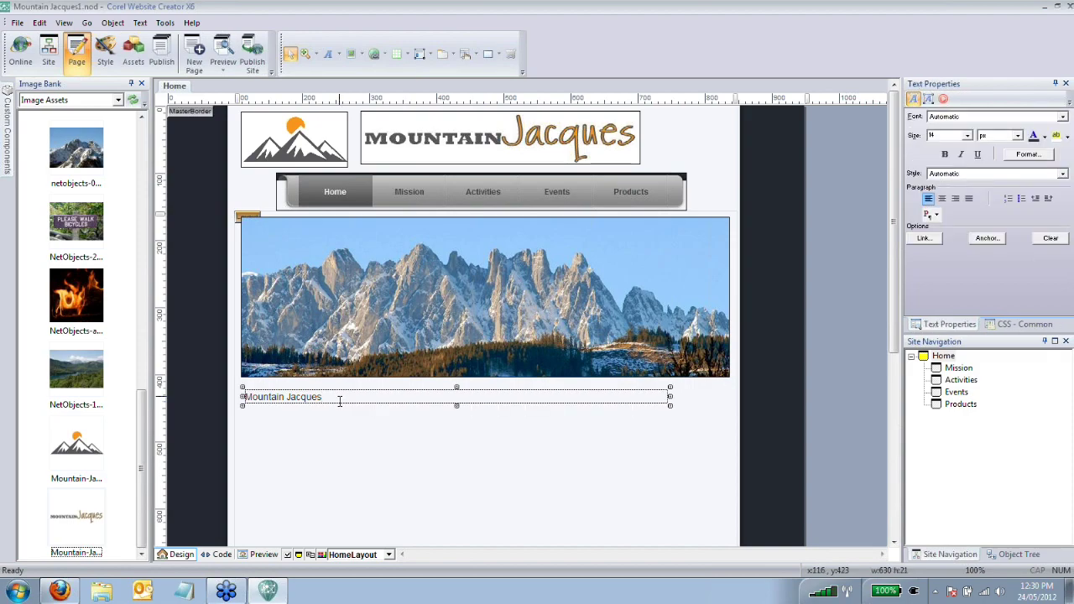
pyautogui.moveTo(341, 400); pyautogui.dragTo(246, 394)
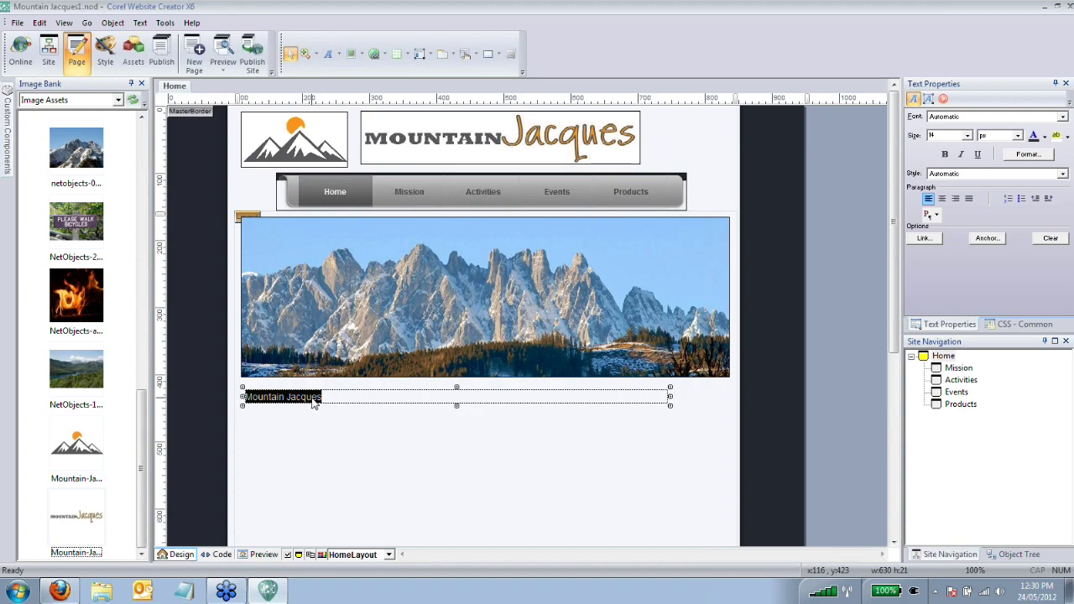
pyautogui.click(939, 217)
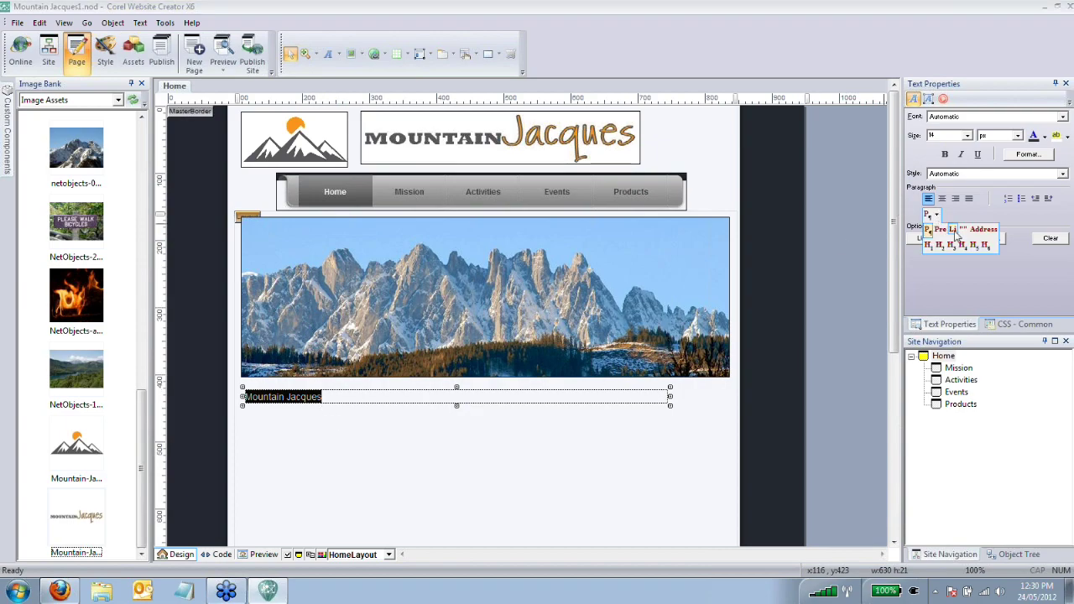
pyautogui.click(929, 246)
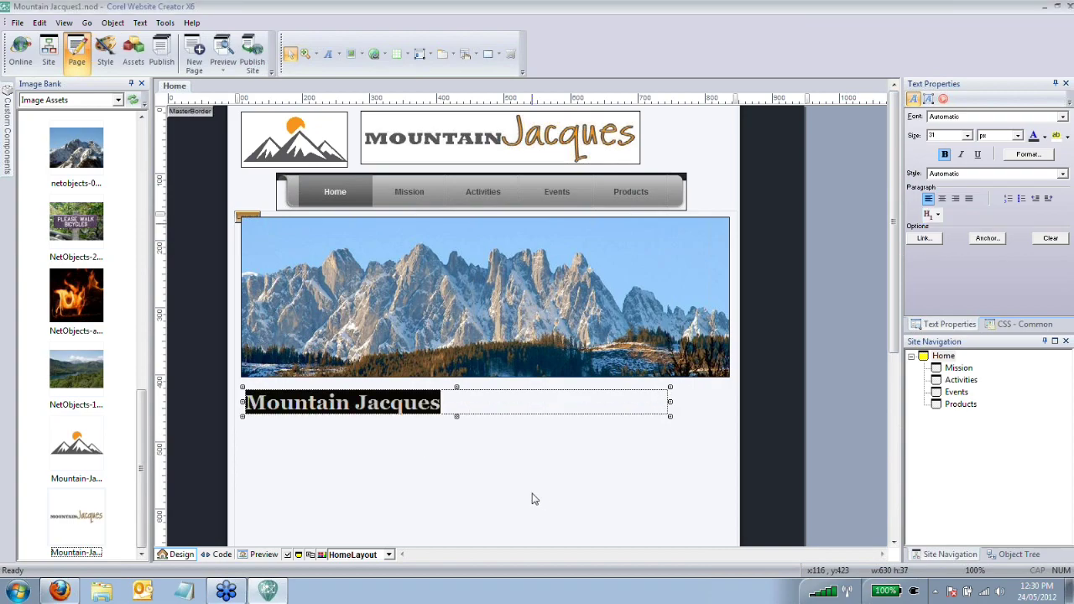
pyautogui.click(426, 451)
pyautogui.click(423, 409)
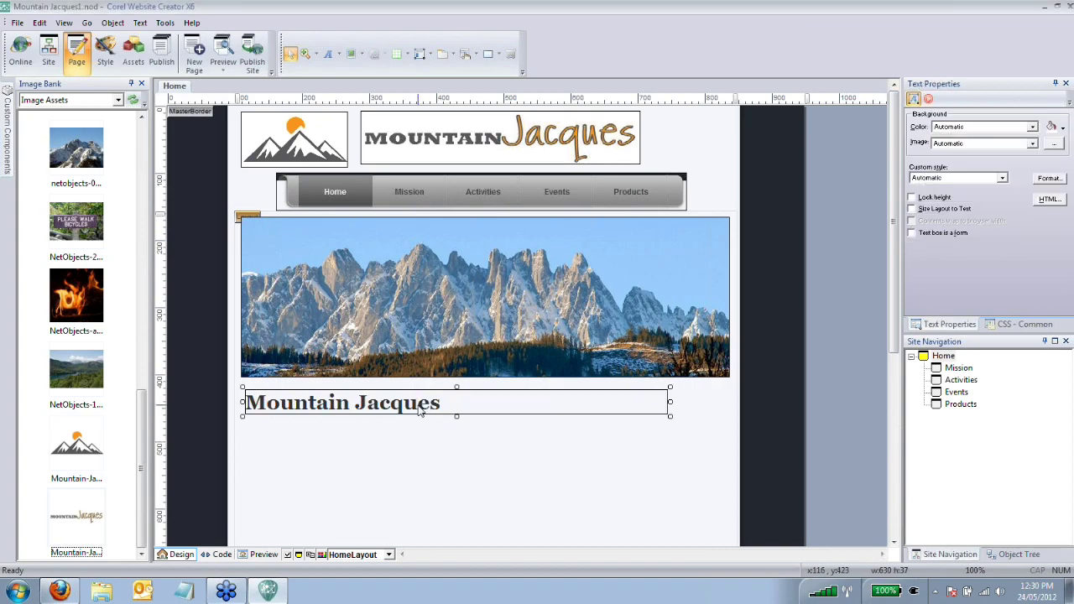
# Step: Center the "Mountain Jacques" heading and widen its text box to match the header picture's right edge
pyautogui.moveTo(396, 407); pyautogui.dragTo(238, 403)
pyautogui.click(413, 408)
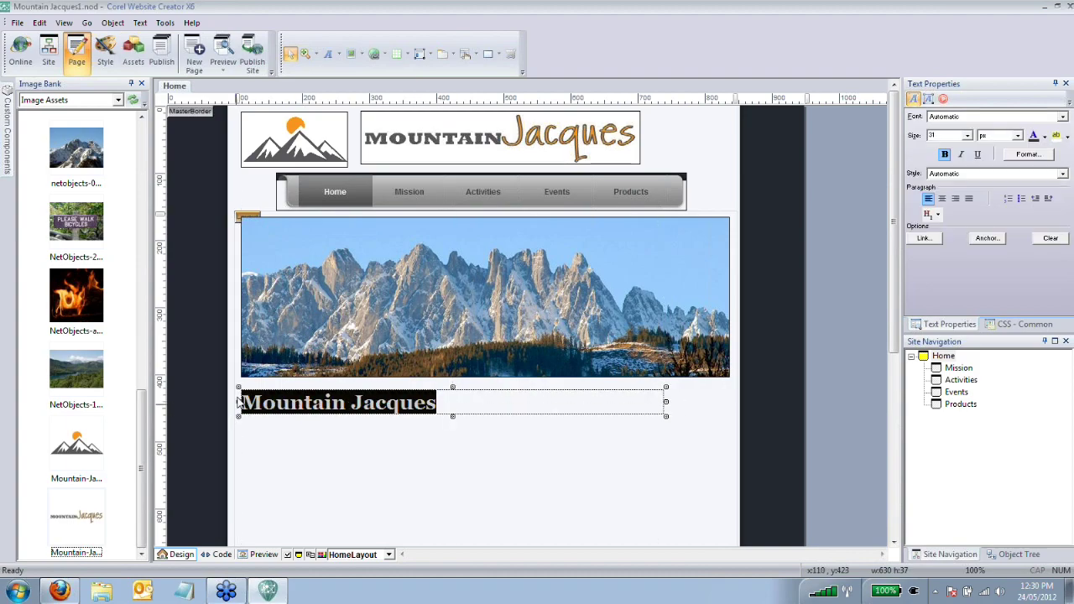
pyautogui.click(942, 198)
pyautogui.click(645, 465)
pyautogui.click(668, 403)
pyautogui.moveTo(669, 402); pyautogui.dragTo(729, 402)
pyautogui.click(838, 500)
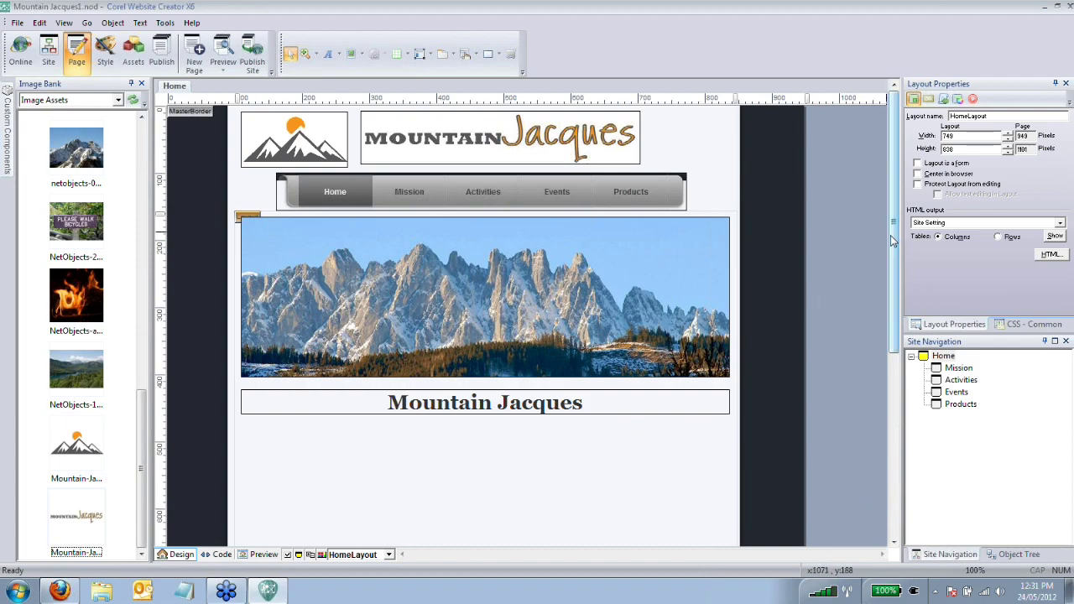
# Step: Draw a TabTop region about 718 by 261 px below the heading and add three more layout regions to it
pyautogui.moveTo(893, 241); pyautogui.dragTo(894, 266)
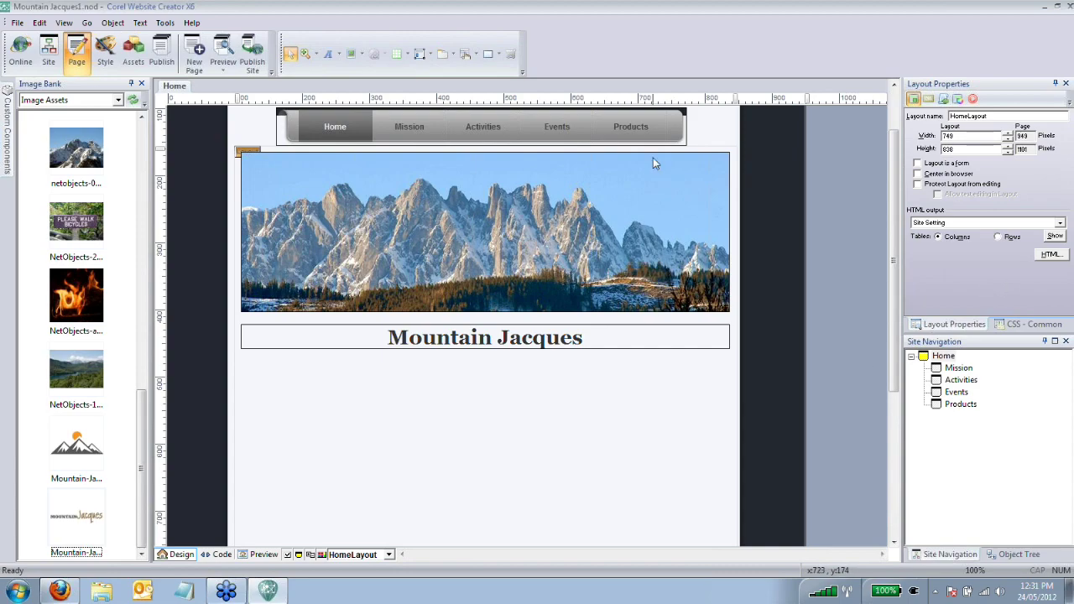
pyautogui.click(453, 56)
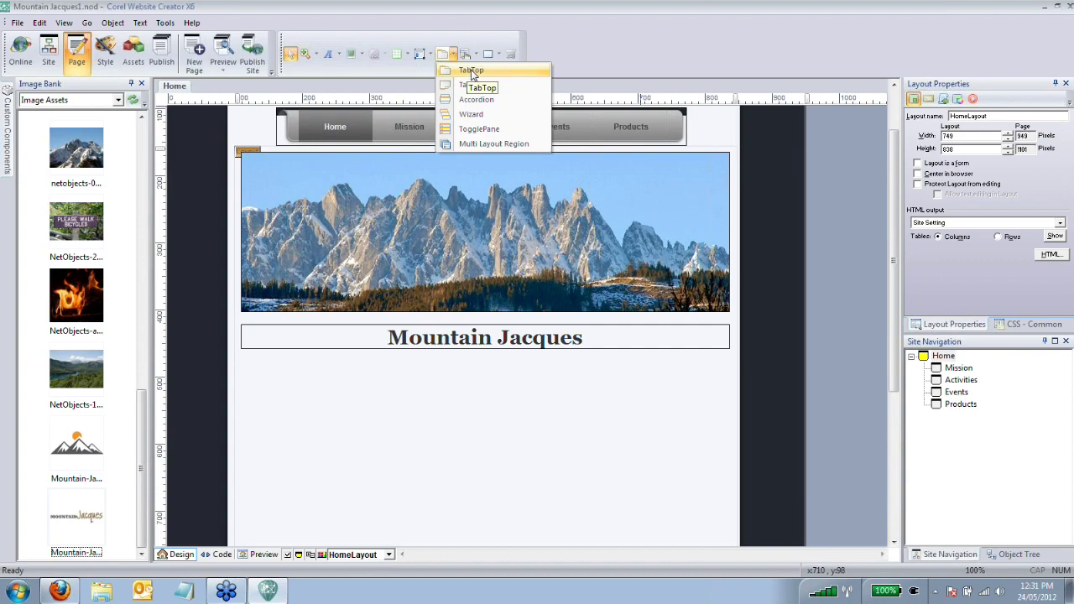
pyautogui.click(473, 71)
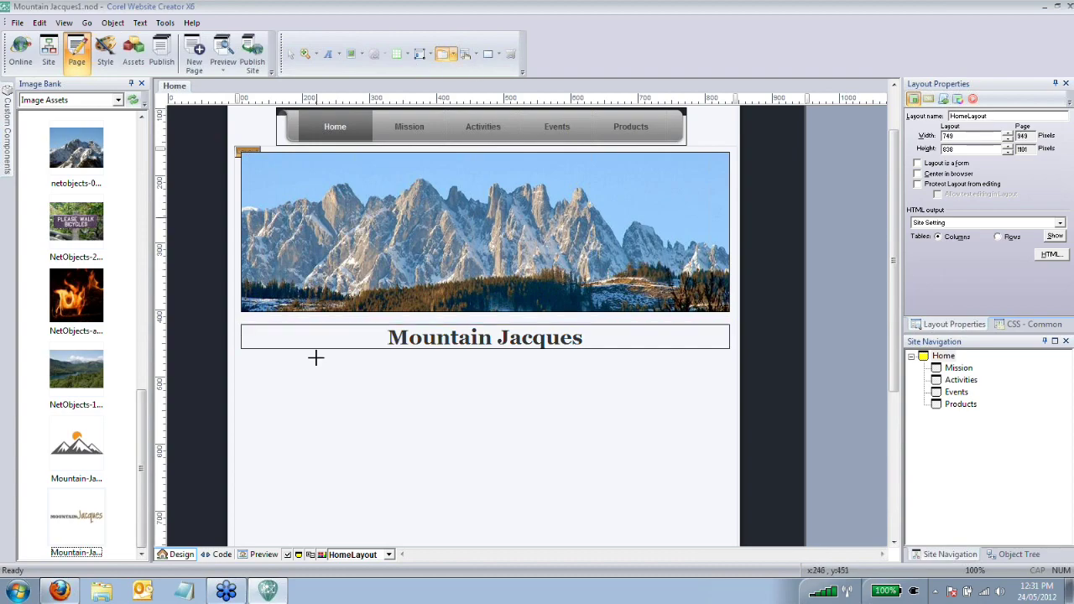
pyautogui.moveTo(245, 367); pyautogui.dragTo(729, 542)
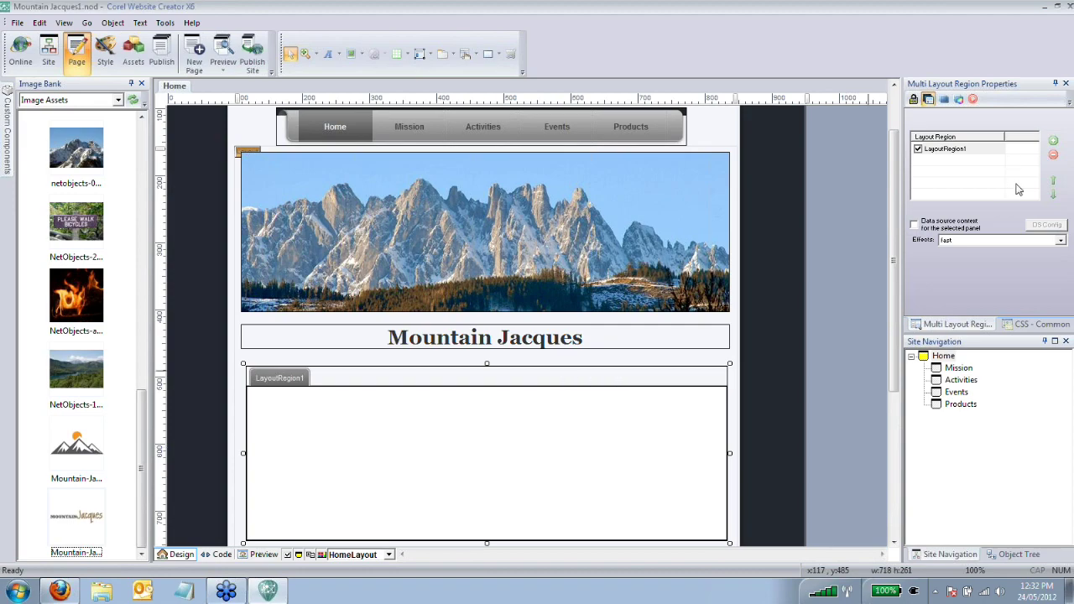
pyautogui.click(1054, 141)
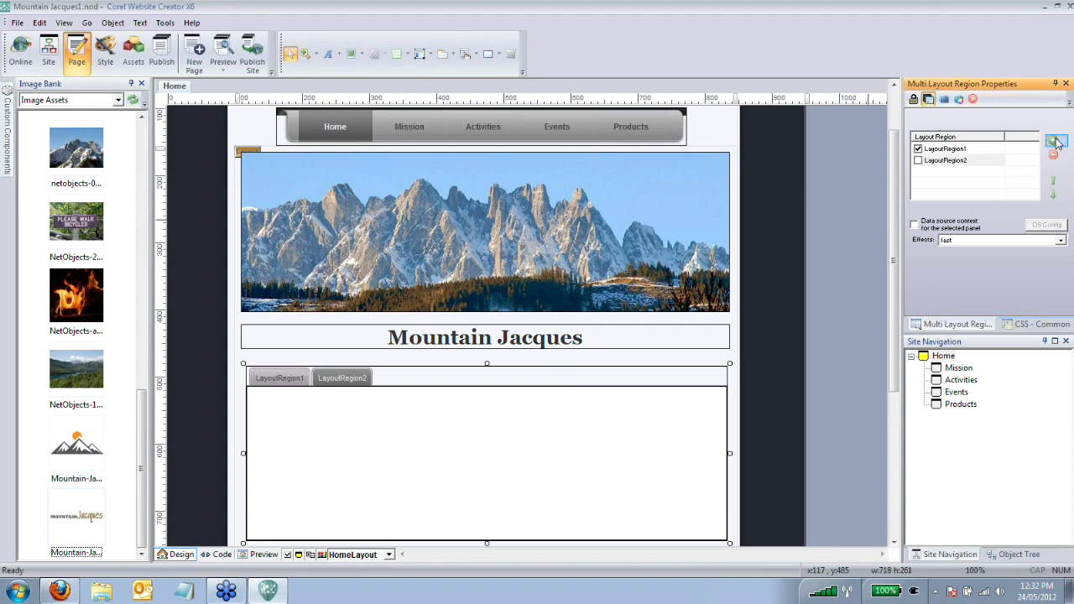
pyautogui.click(1054, 141)
pyautogui.click(1054, 141)
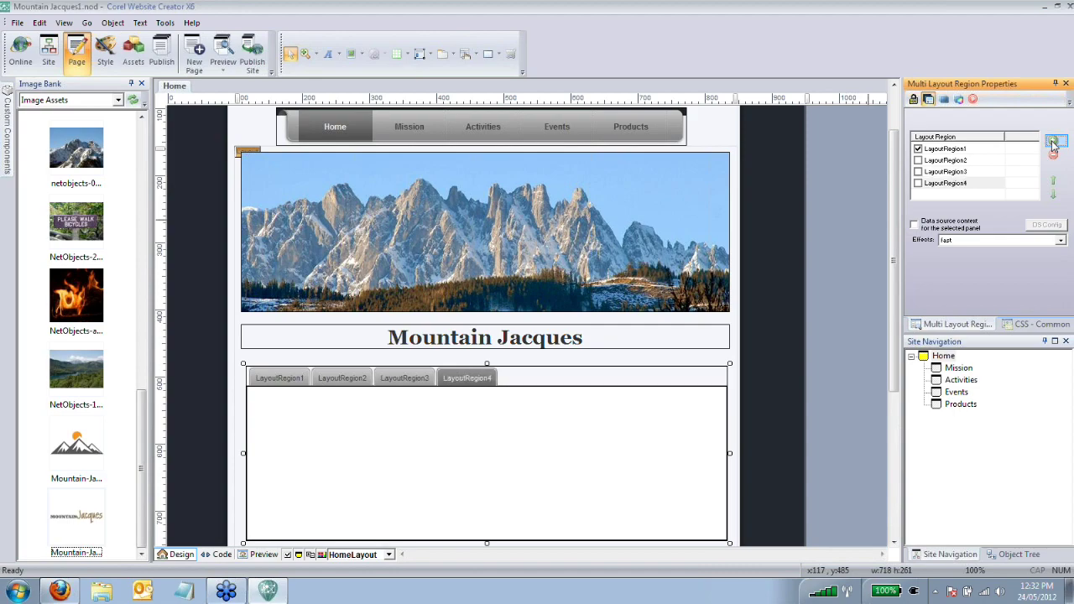
# Step: Rename the first layout region "Snowcat Rides" and the second one "Hiking"
pyautogui.doubleClick(953, 152)
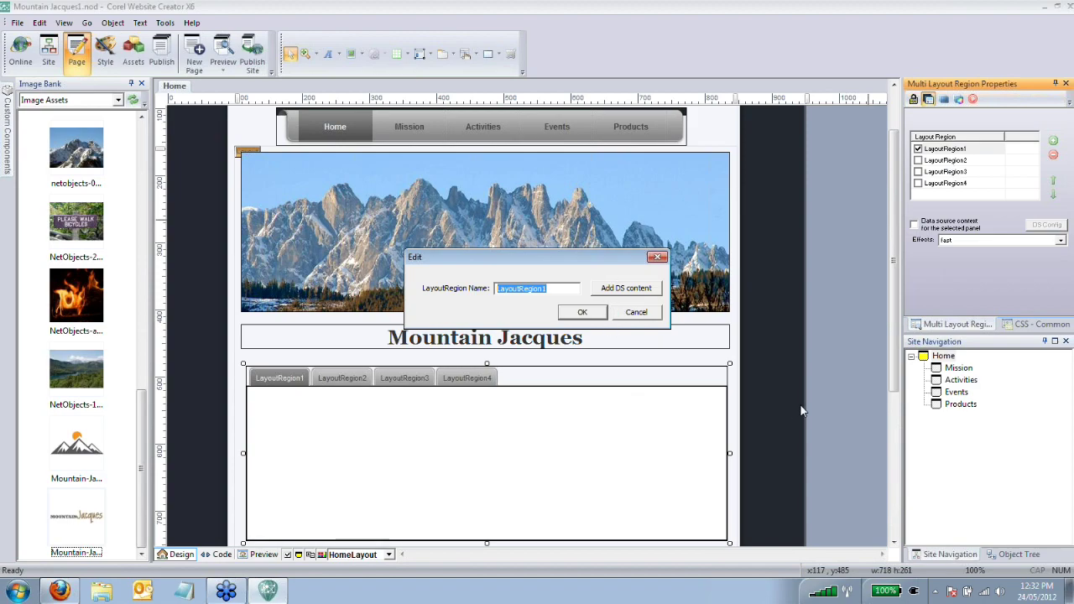
pyautogui.write('S')
pyautogui.click(601, 317)
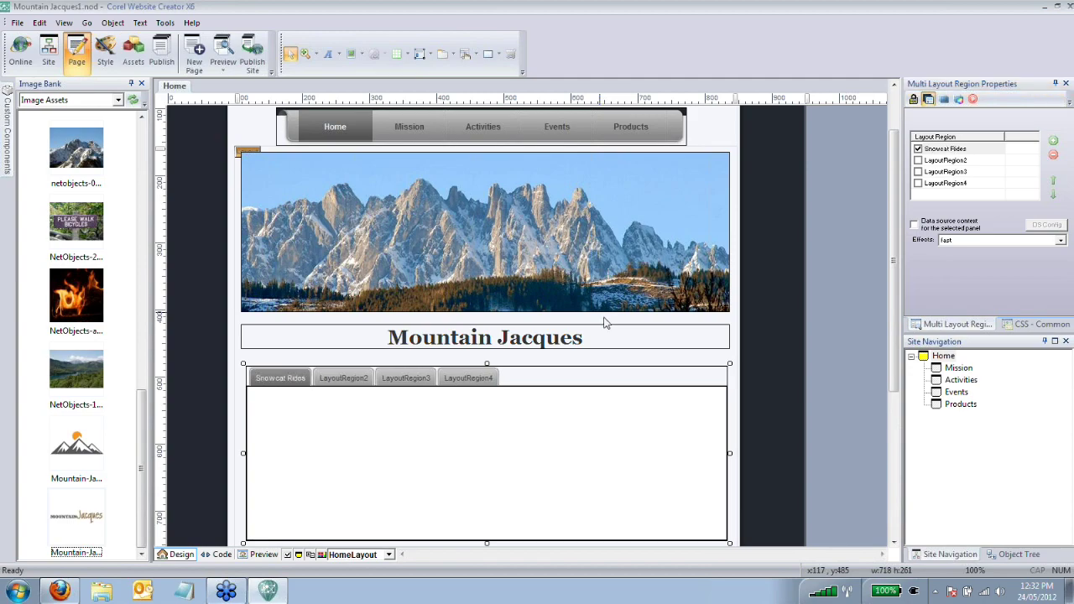
pyautogui.click(946, 161)
pyautogui.doubleClick(946, 161)
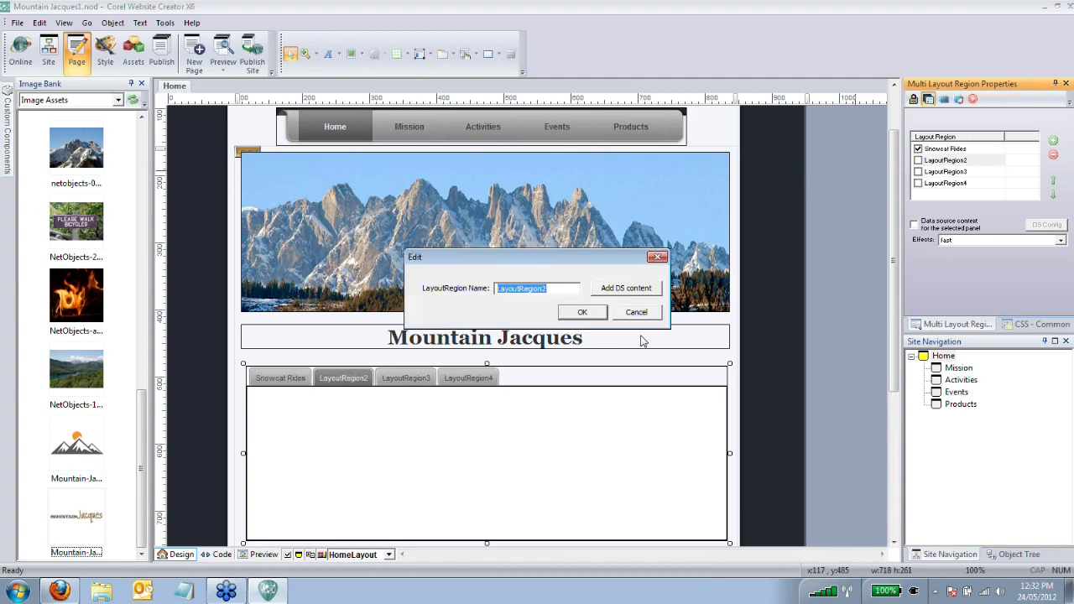
pyautogui.write('Hiking')
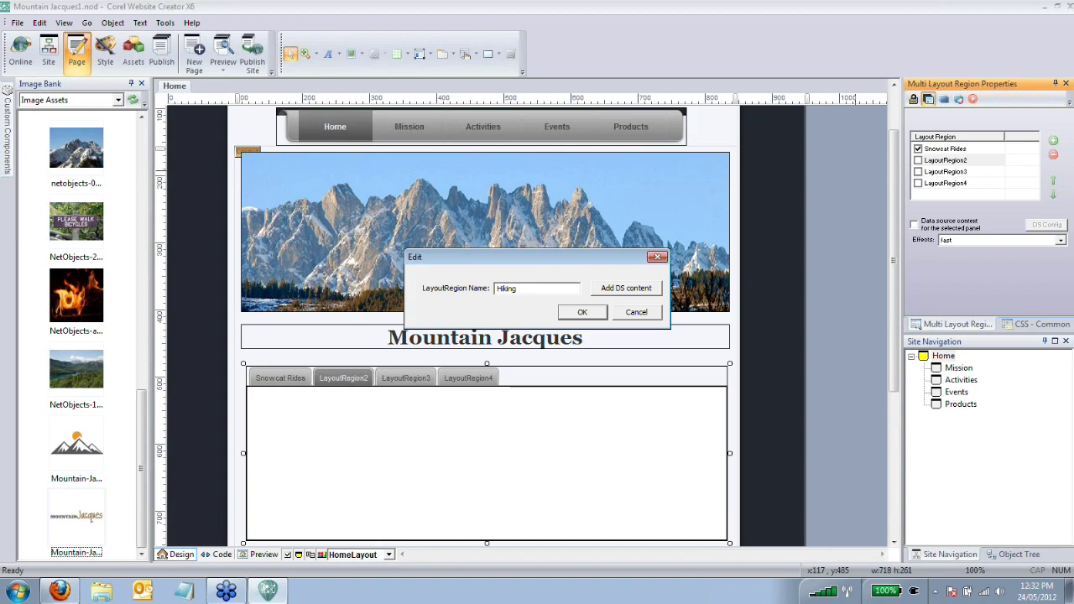
pyautogui.click(588, 314)
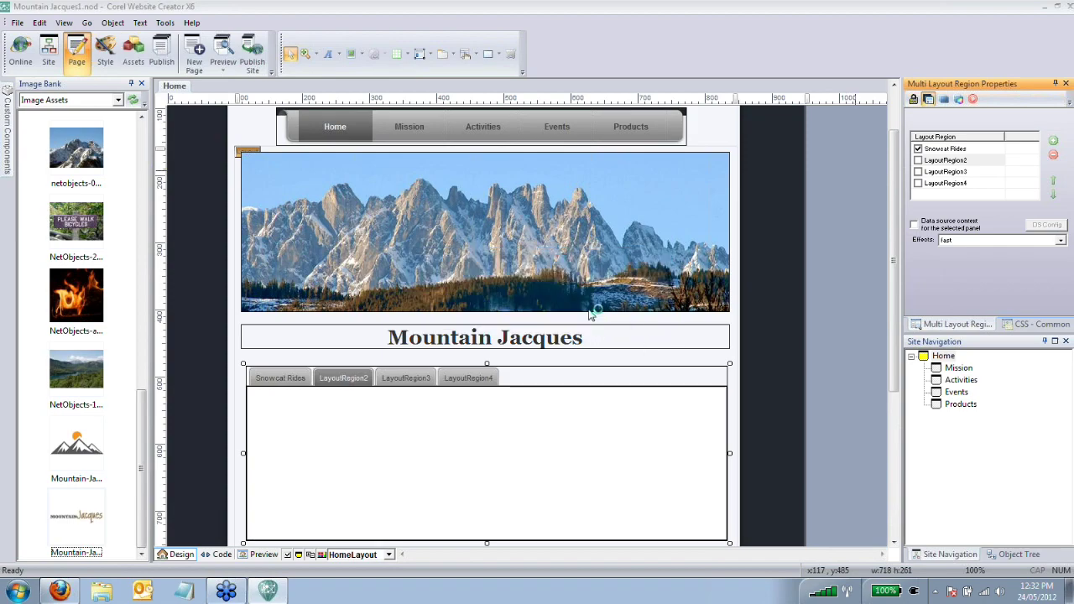
# Step: Rename the third layout region "Mountaineering" and remove the fourth one
pyautogui.doubleClick(949, 171)
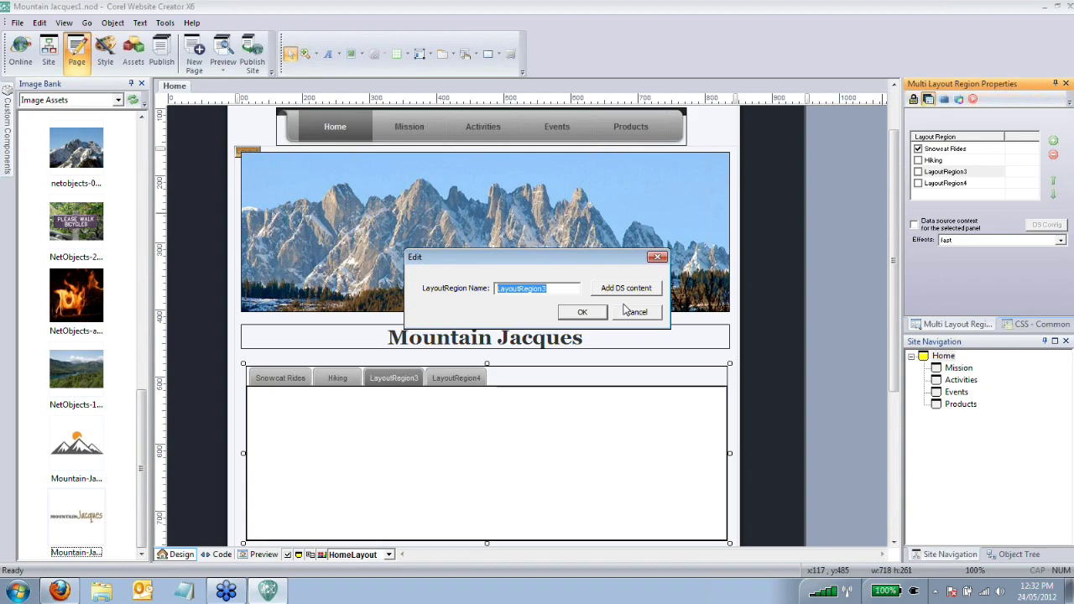
pyautogui.write('Mou')
pyautogui.click(585, 311)
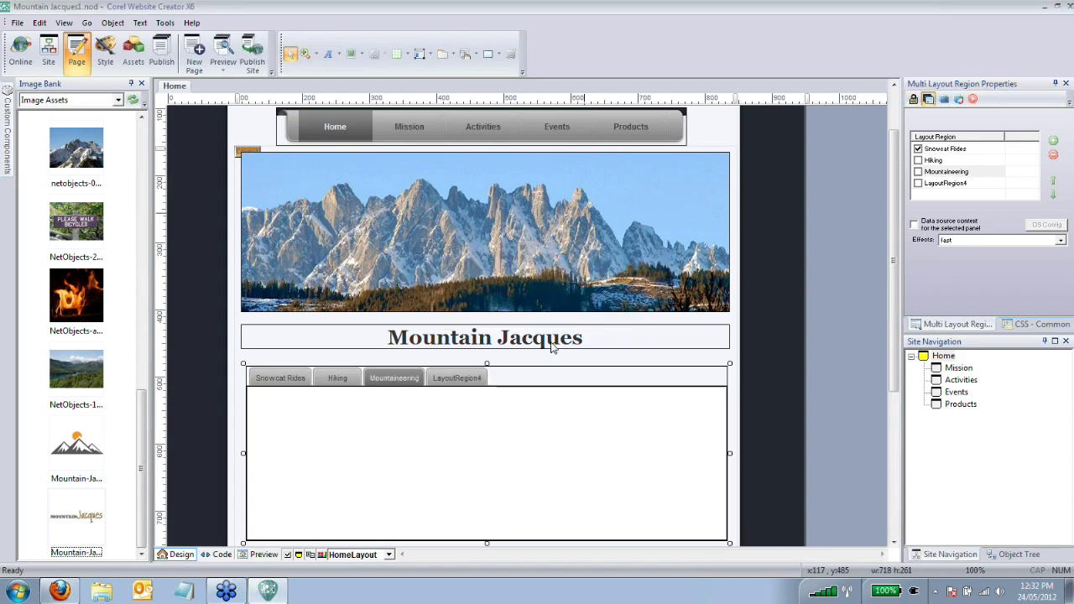
pyautogui.click(963, 183)
pyautogui.click(1053, 154)
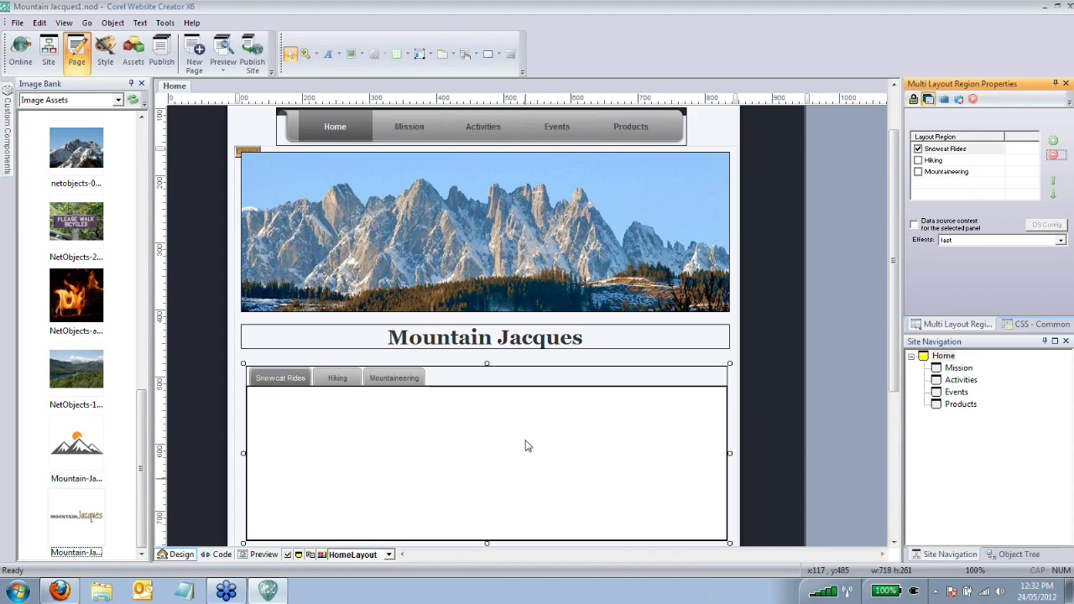
# Step: Examine the properties of the tabbed region and of its Snowcat Rides layout region by selecting each in turn
pyautogui.click(458, 445)
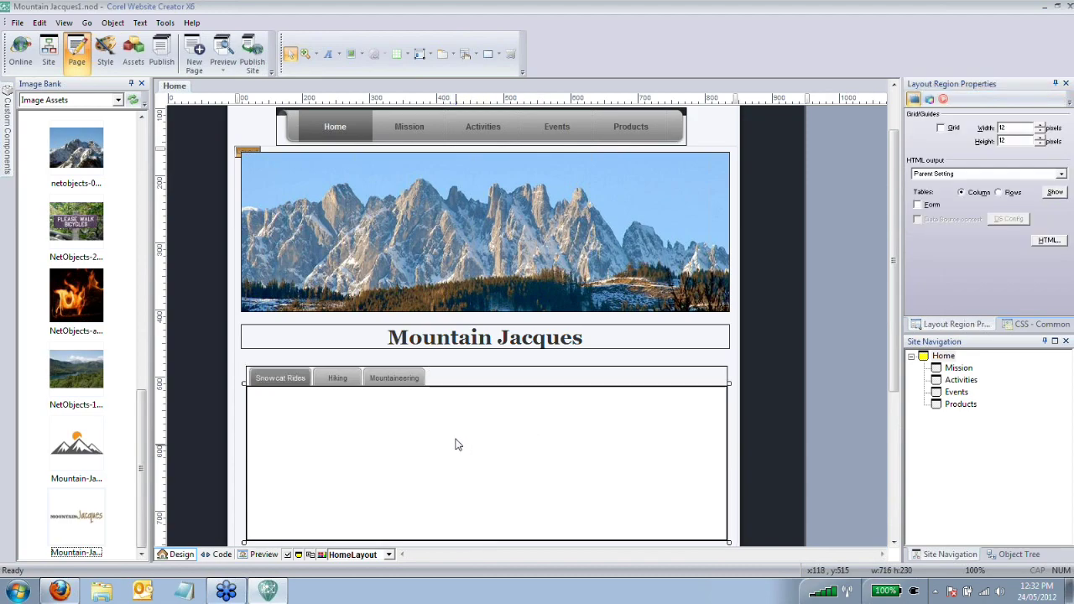
pyautogui.scroll(-3, 454, 440)
pyautogui.scroll(4, 466, 445)
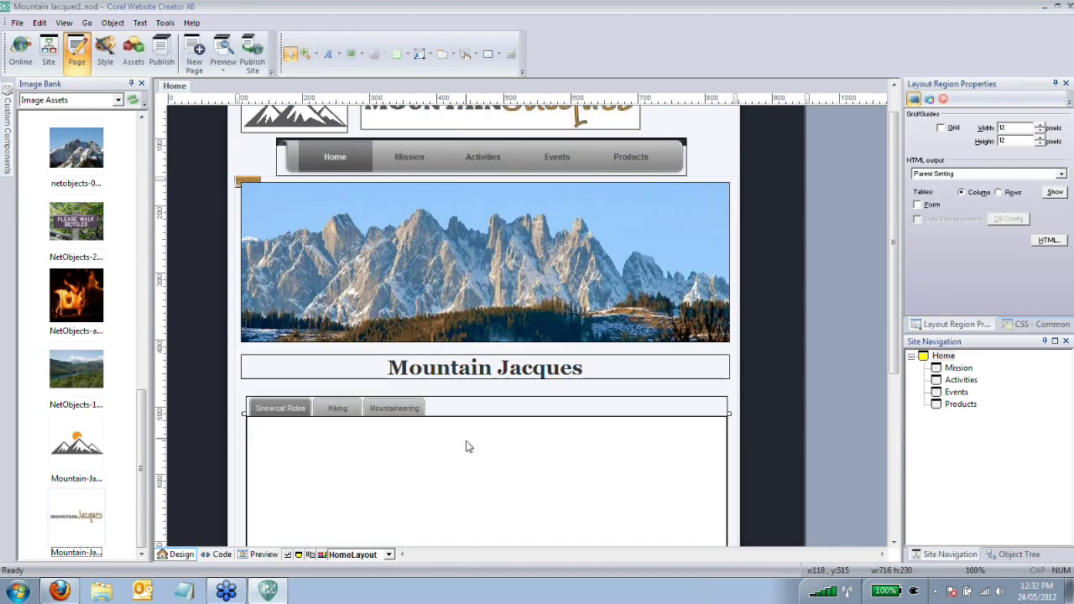
pyautogui.scroll(-3, 456, 422)
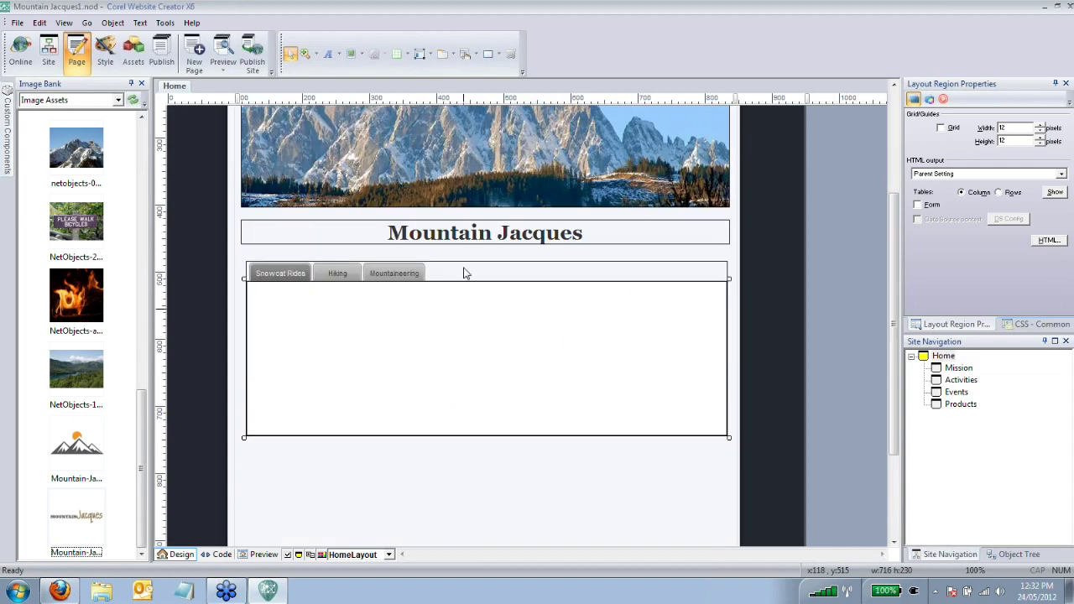
pyautogui.click(494, 272)
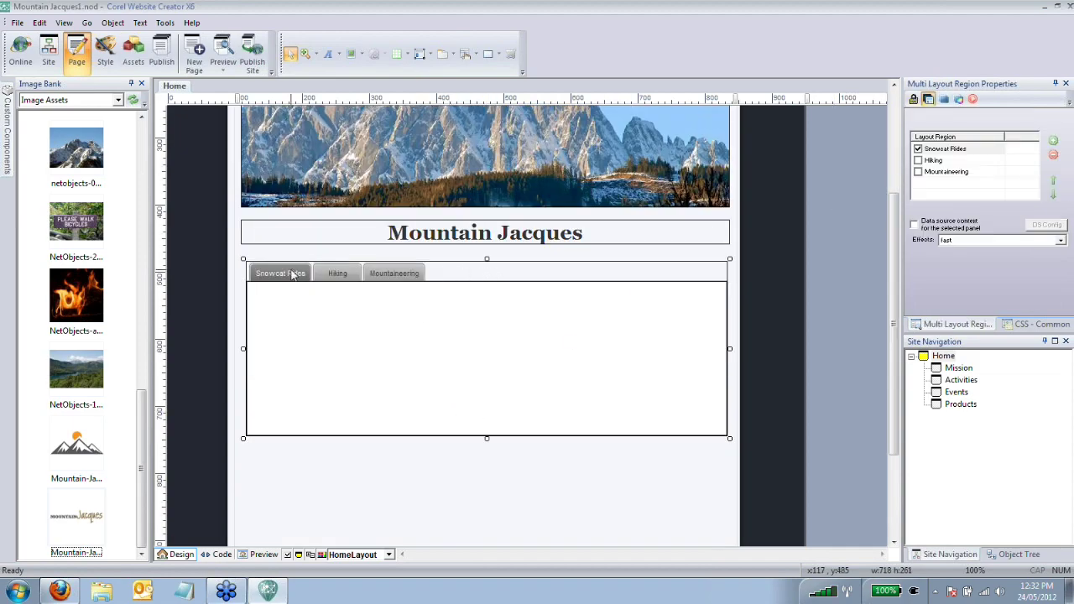
pyautogui.click(956, 151)
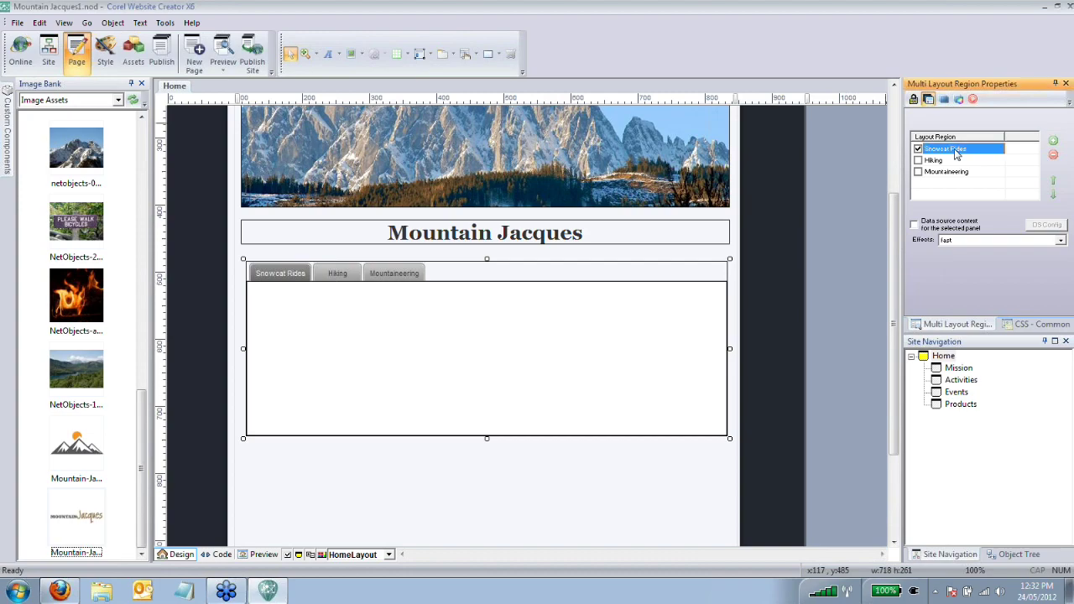
pyautogui.click(439, 339)
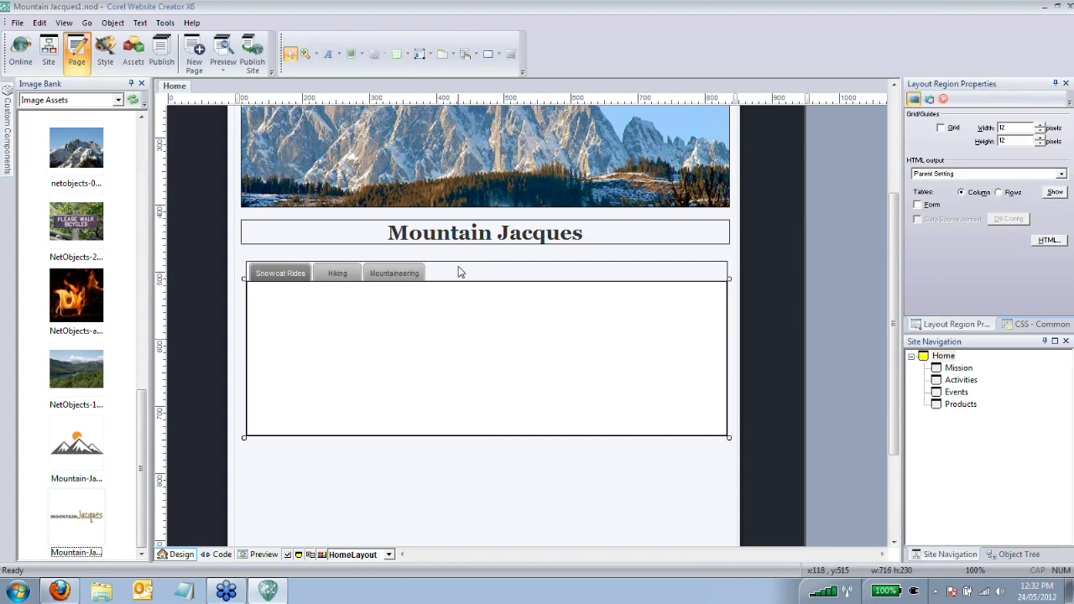
pyautogui.click(287, 278)
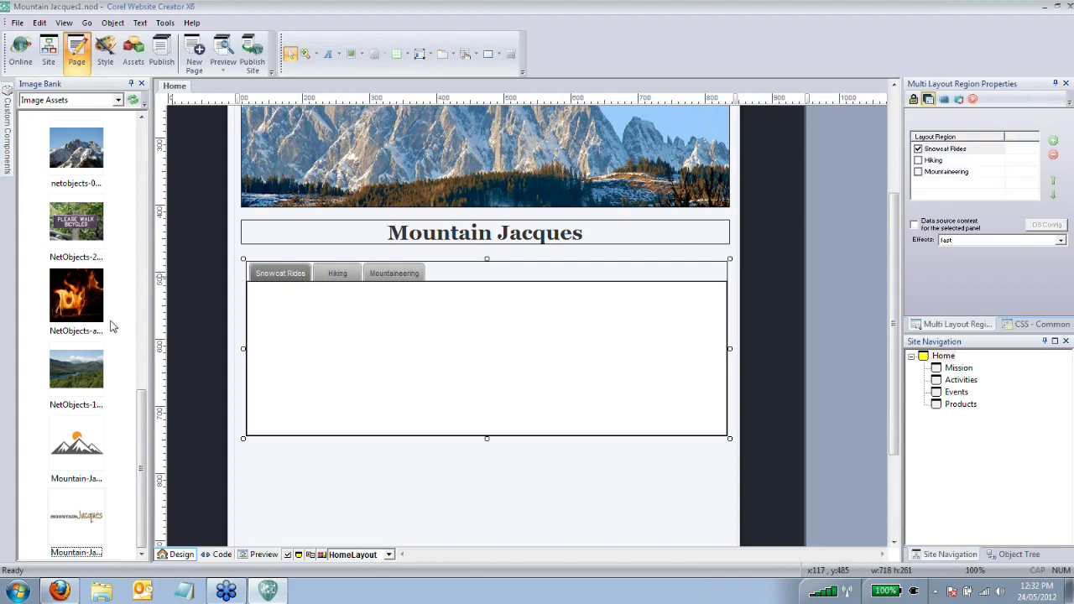
# Step: Place the Snow-Cat picture in the Snowcat Rides tab, sized about 275 by 165 px, leaving room above it
pyautogui.moveTo(144, 414); pyautogui.dragTo(144, 225)
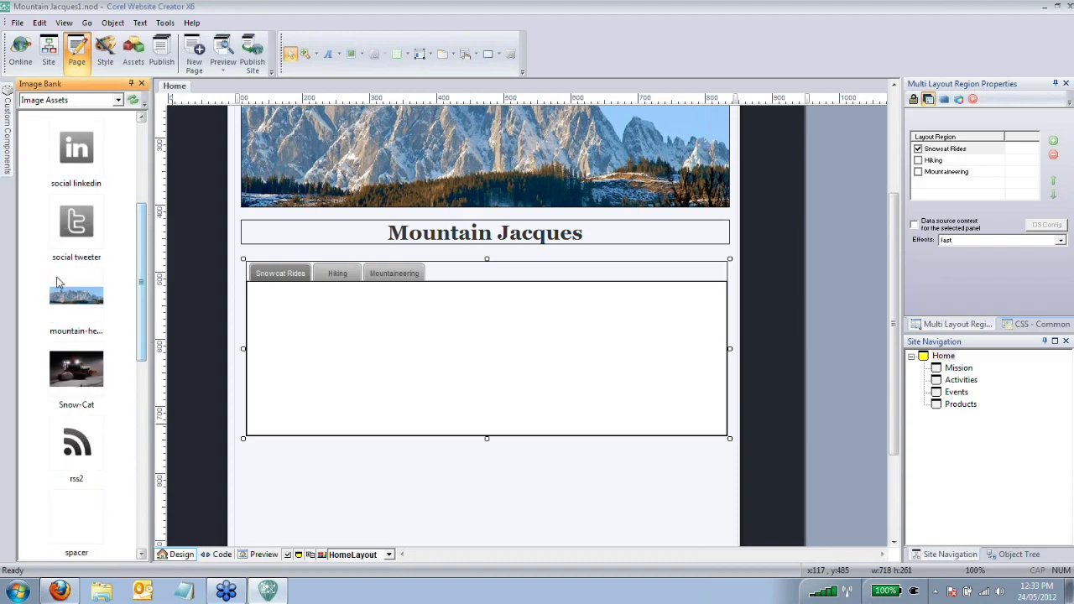
pyautogui.click(73, 374)
pyautogui.moveTo(74, 373); pyautogui.dragTo(316, 351)
pyautogui.moveTo(356, 396); pyautogui.dragTo(329, 365)
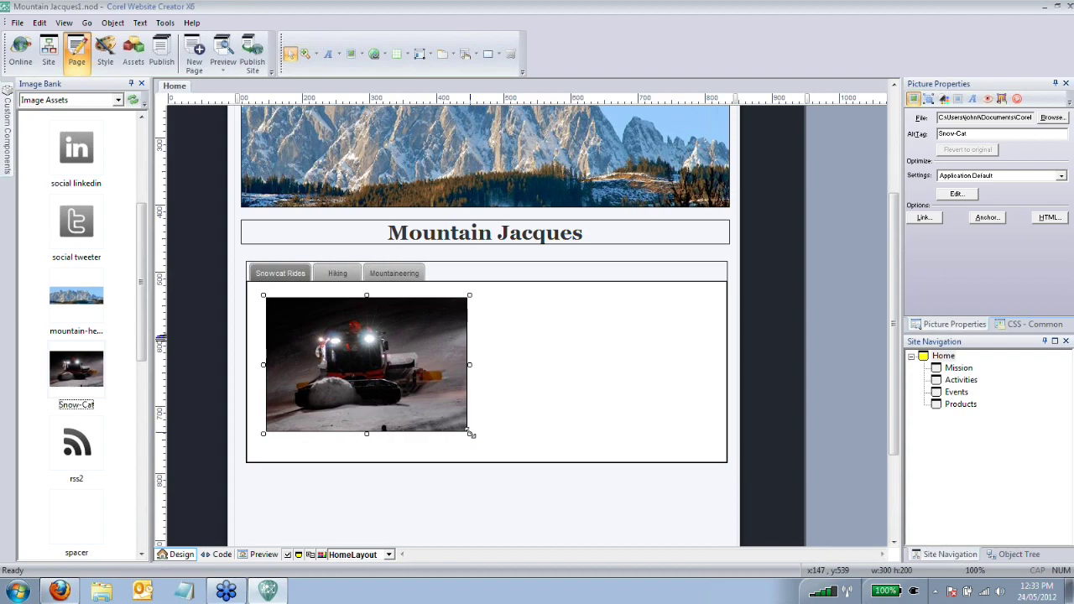
pyautogui.moveTo(471, 434); pyautogui.dragTo(453, 410)
pyautogui.moveTo(402, 356); pyautogui.dragTo(405, 378)
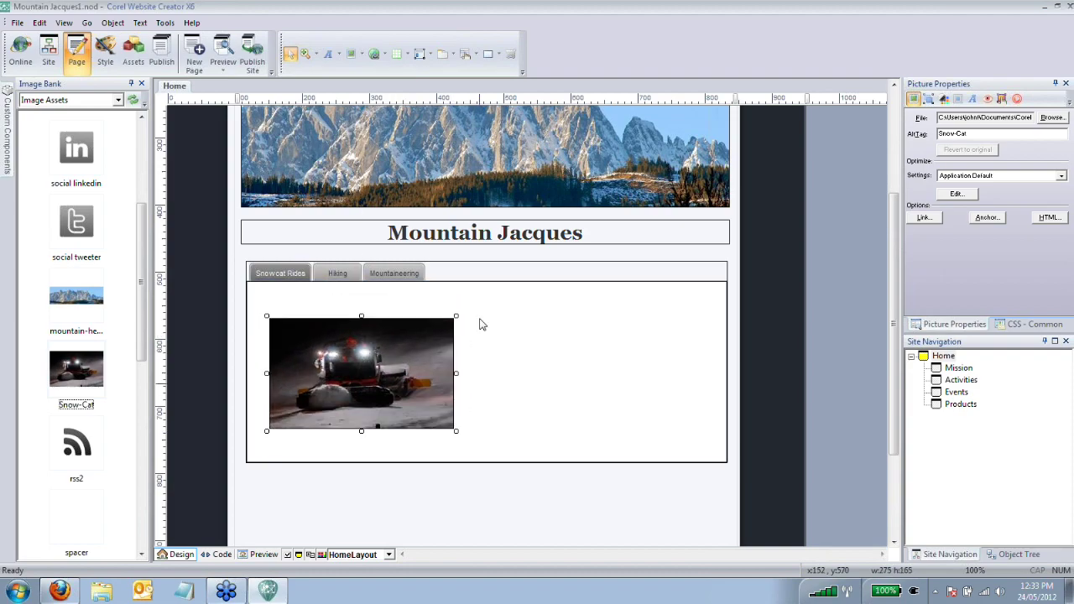
# Step: Draw a text box about 286 by 26 px above the snowcat picture and enter "Snowcat Rides" in it
pyautogui.click(328, 54)
pyautogui.moveTo(262, 287); pyautogui.dragTo(461, 310)
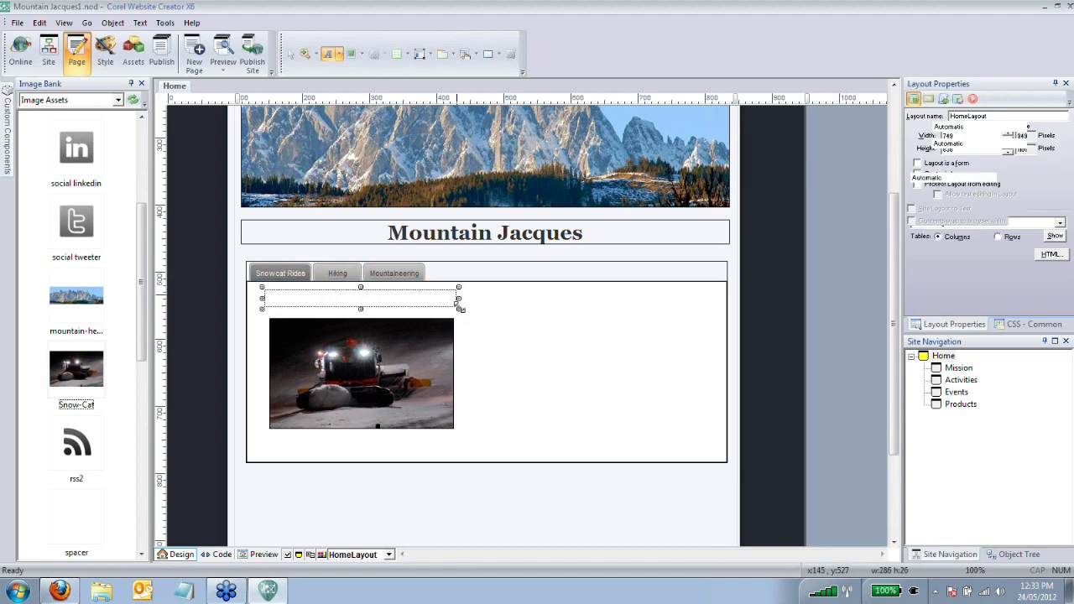
pyautogui.write('Snowcat Rides')
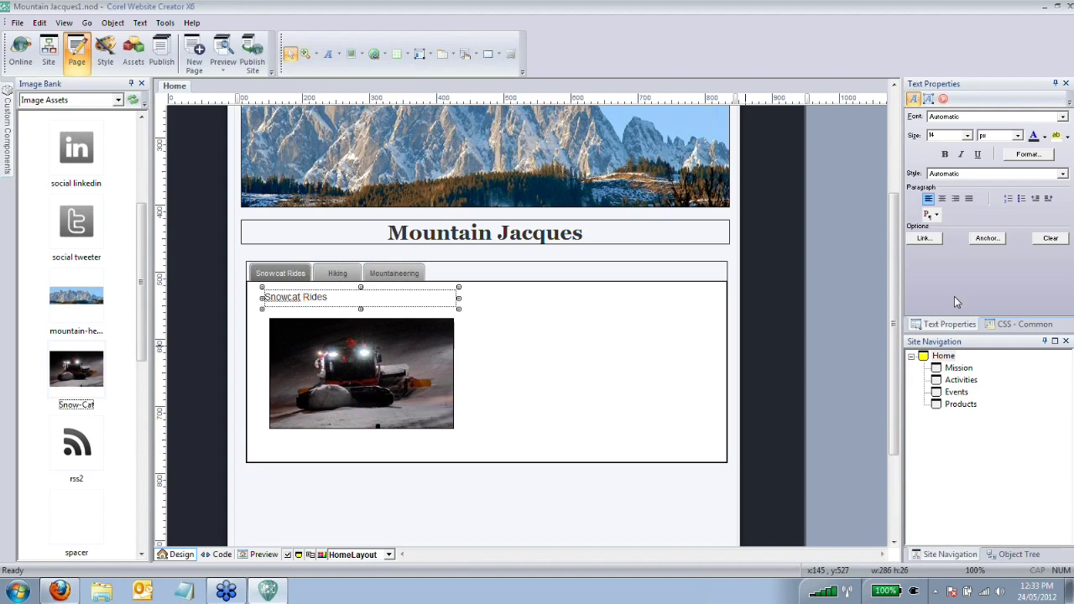
pyautogui.click(557, 361)
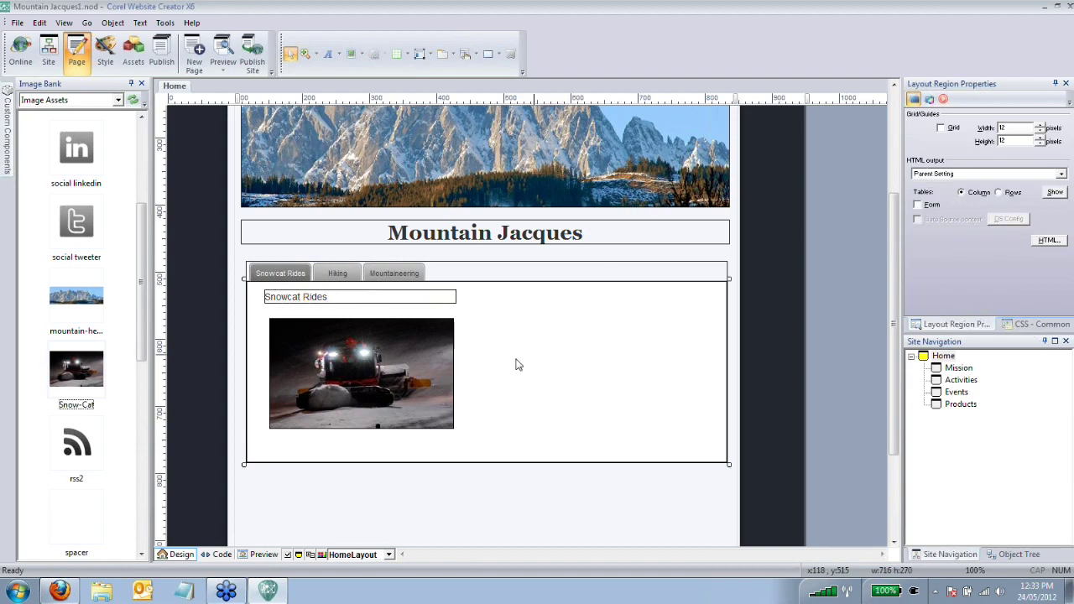
# Step: Format the "Snowcat Rides" text above the picture as Heading 3 and center it
pyautogui.click(336, 296)
pyautogui.moveTo(344, 298); pyautogui.dragTo(262, 299)
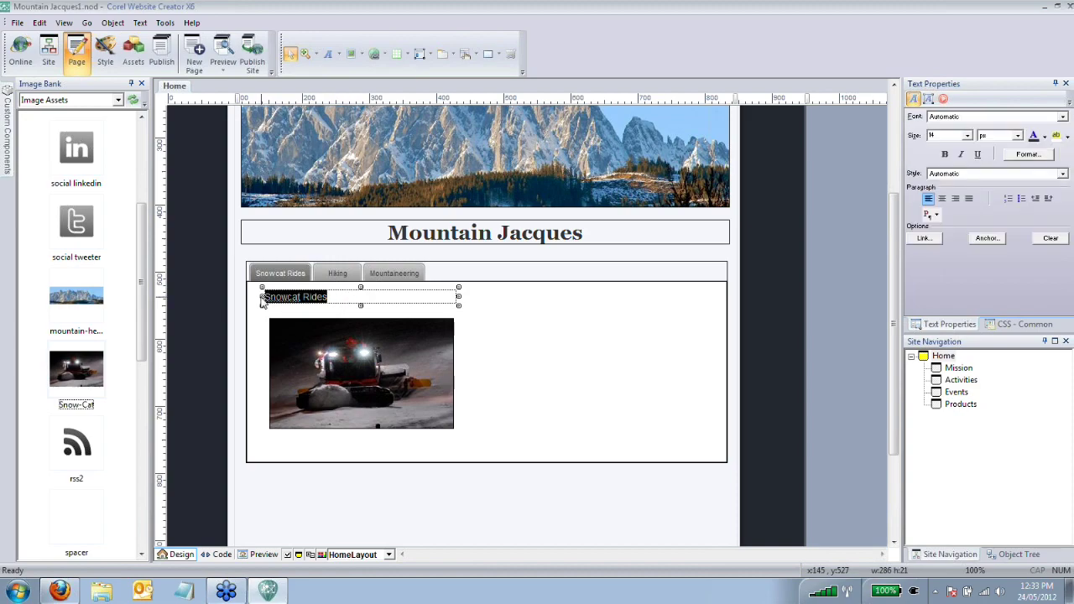
pyautogui.click(937, 217)
pyautogui.click(963, 245)
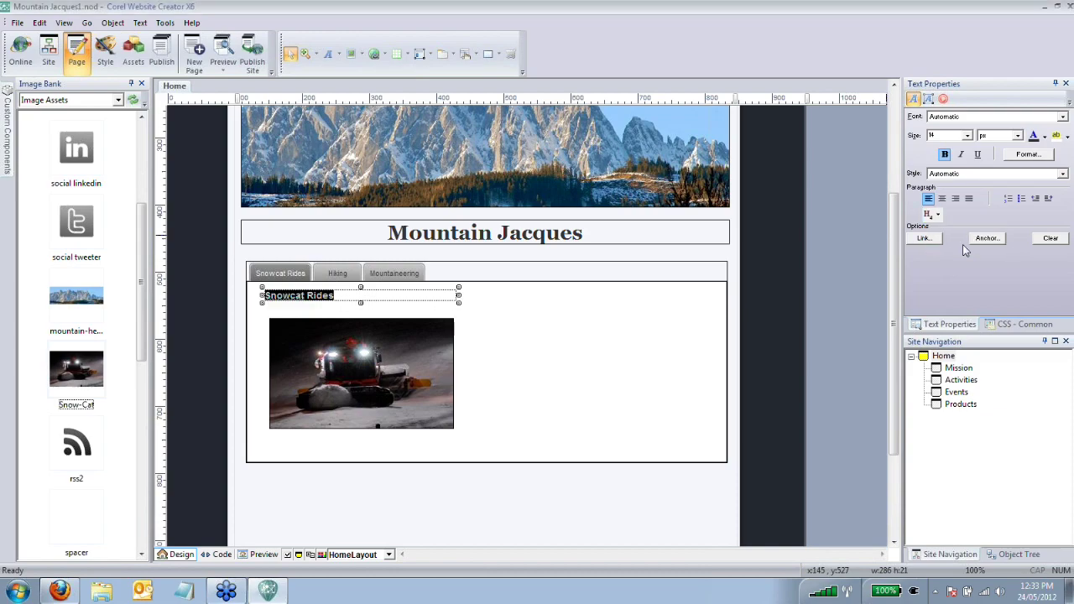
pyautogui.click(938, 216)
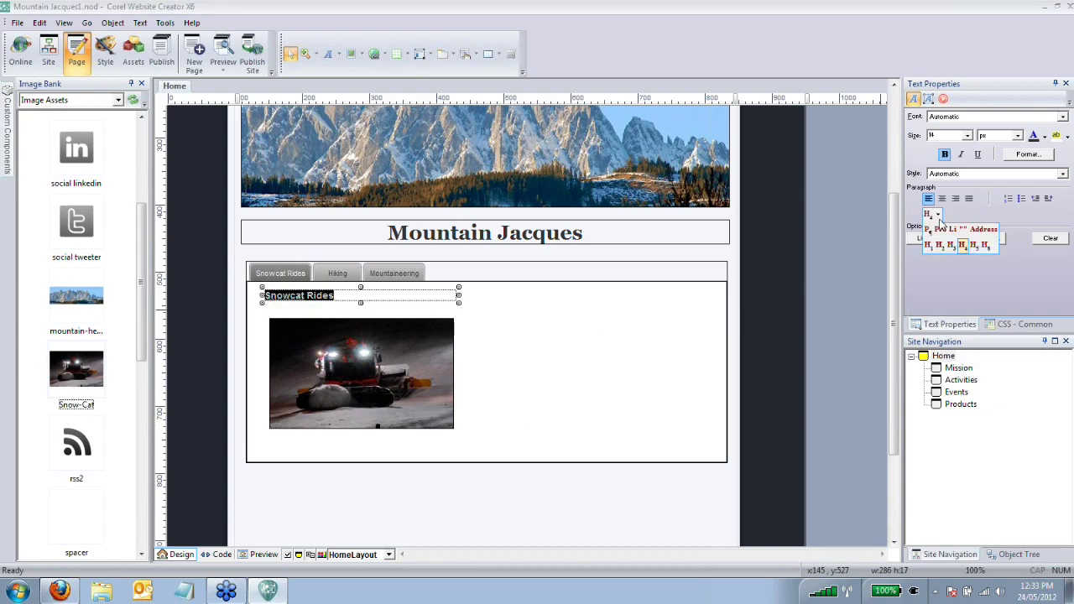
pyautogui.click(954, 247)
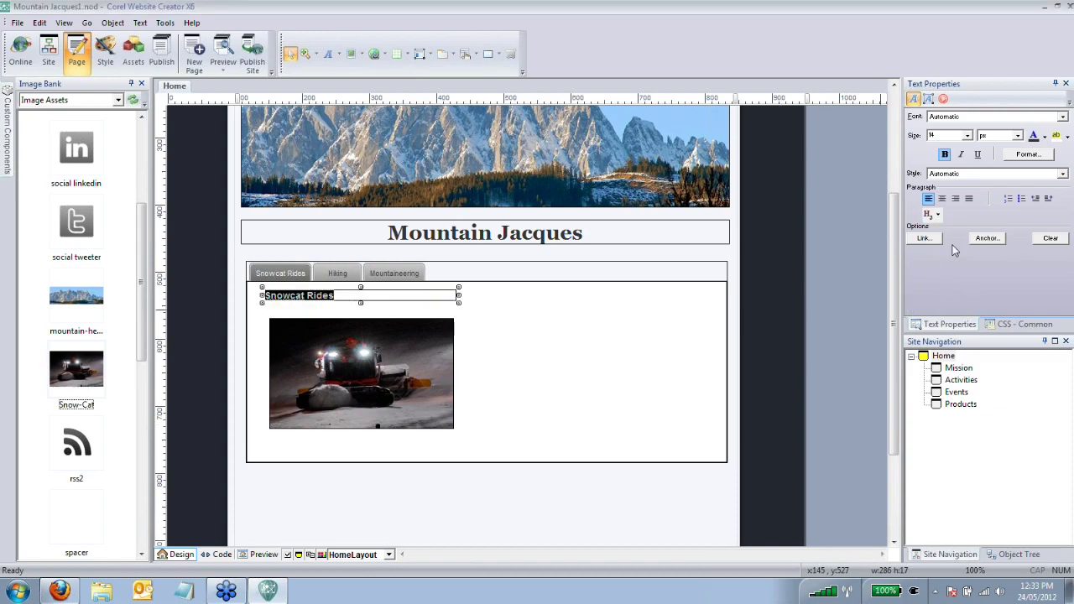
pyautogui.click(942, 199)
pyautogui.click(592, 383)
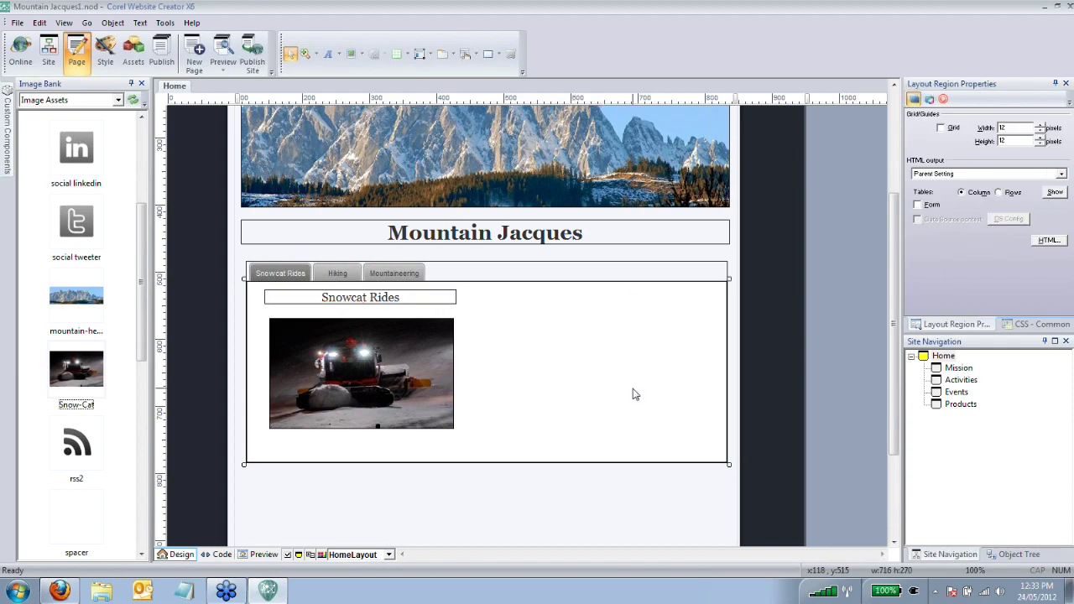
pyautogui.scroll(5, 587, 386)
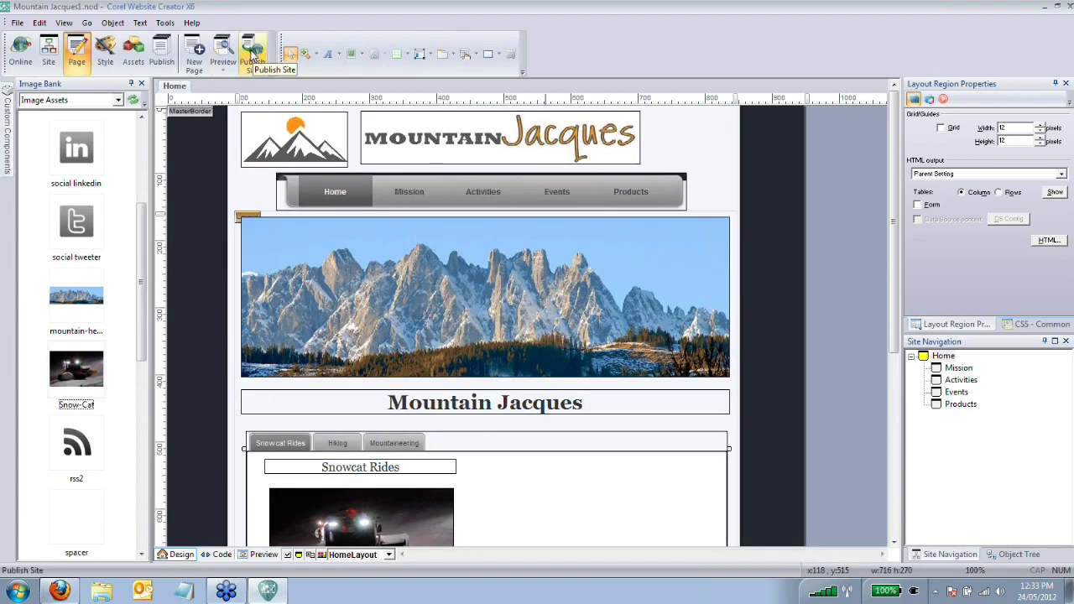
# Step: Publish the entire site using the Local Publish profile after checking its publish settings
pyautogui.click(253, 55)
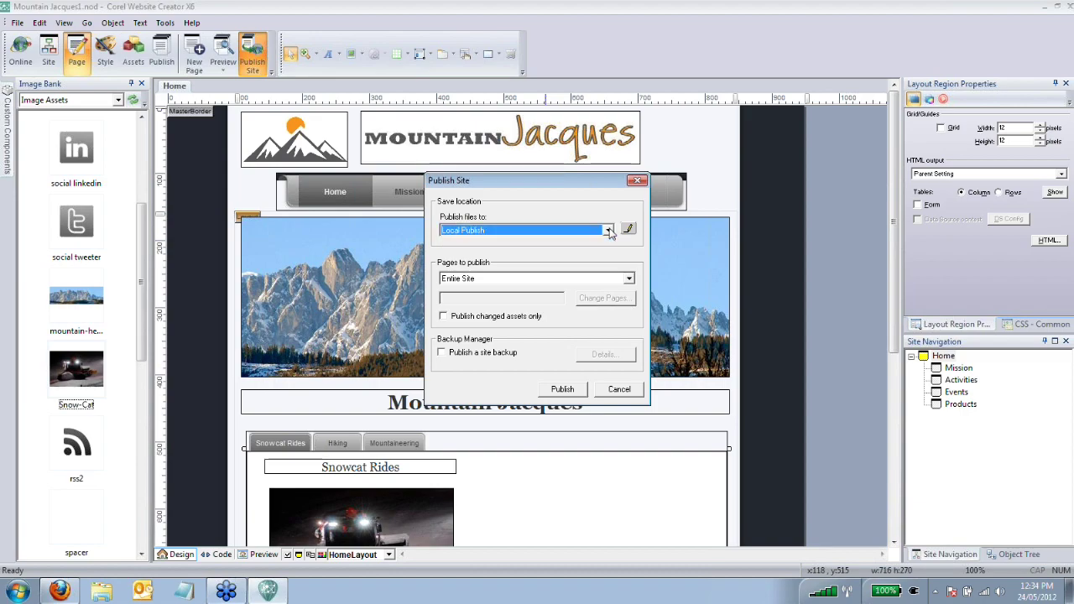
pyautogui.click(629, 228)
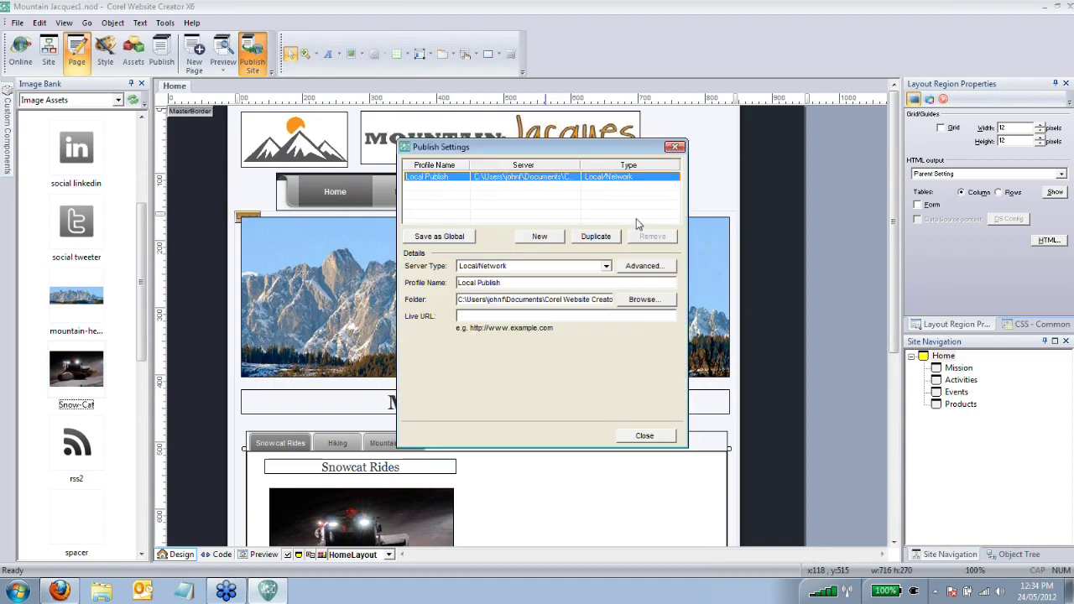
pyautogui.moveTo(635, 150); pyautogui.dragTo(714, 122)
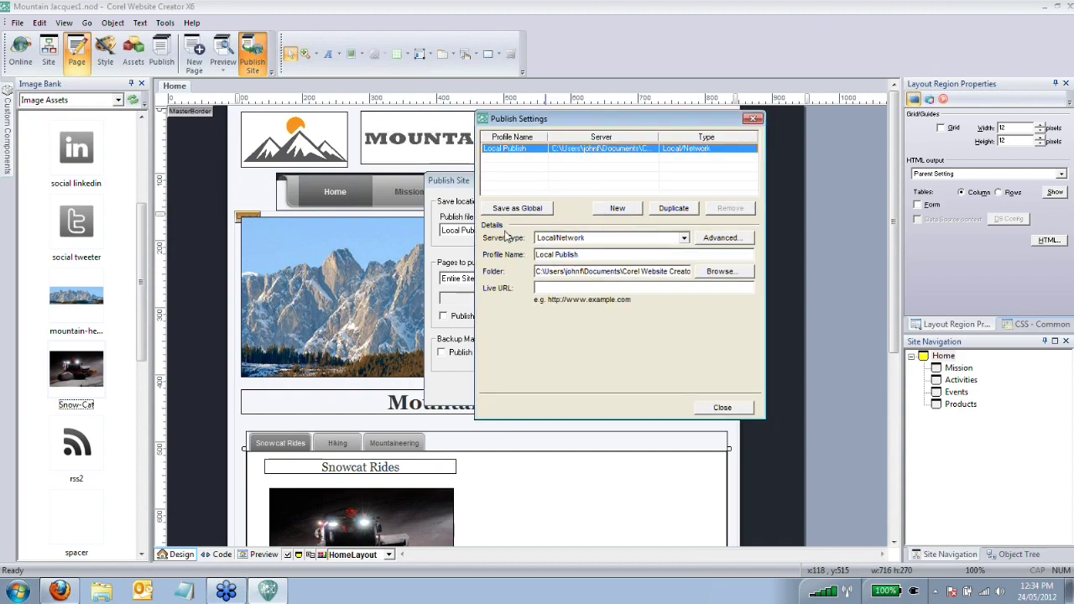
pyautogui.click(753, 119)
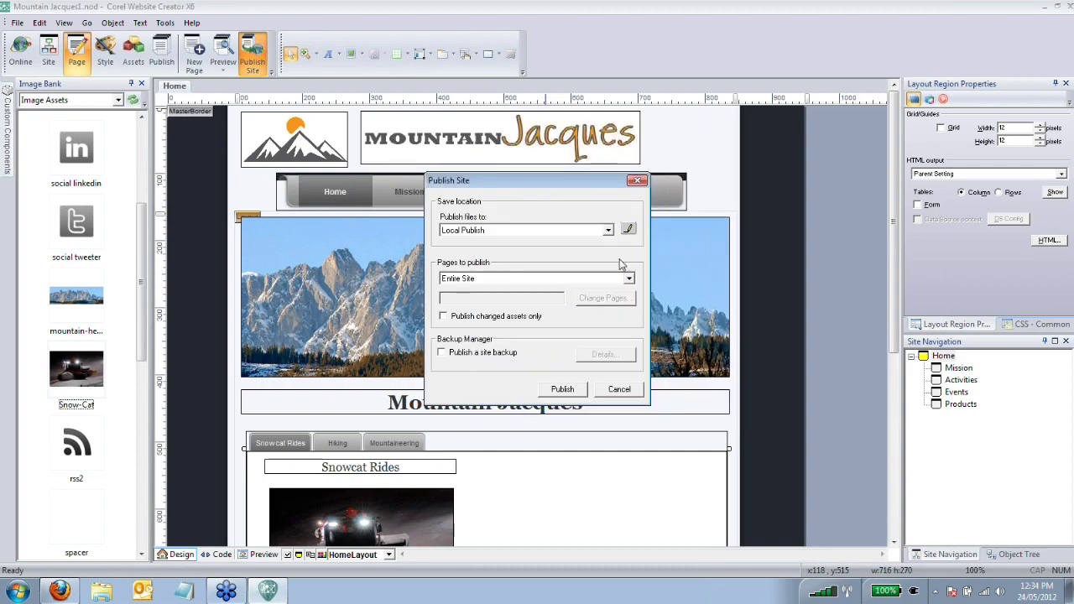
pyautogui.click(564, 388)
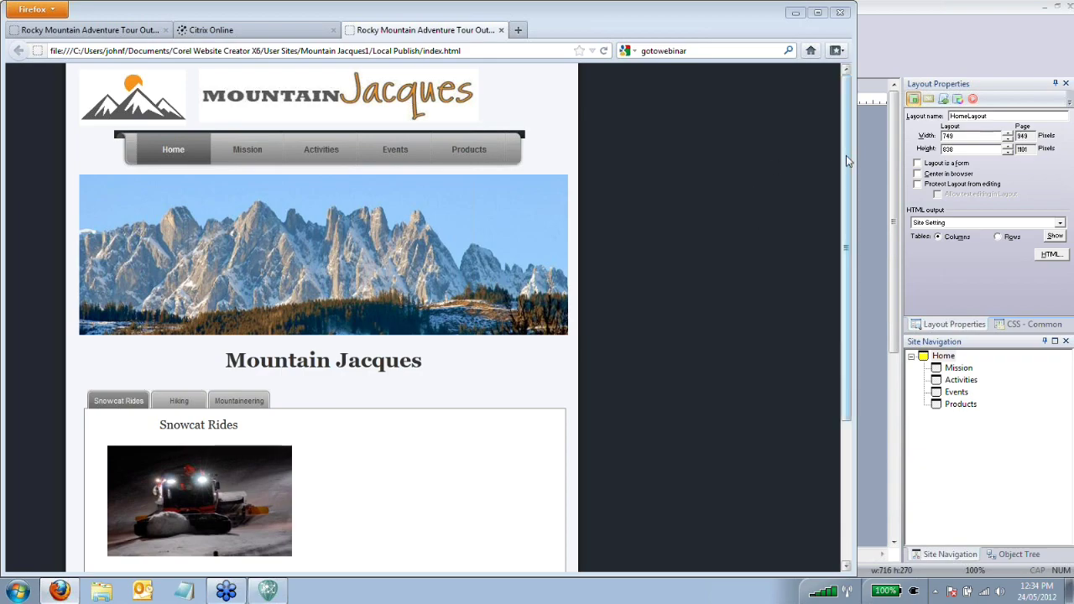
# Step: Test the published site in Firefox by following the Mission and Home links and switching between the Home page's tabs
pyautogui.moveTo(846, 155)
pyautogui.mouseDown()
pyautogui.moveTo(851, 294)
pyautogui.moveTo(847, 156)
pyautogui.moveTo(879, 313)
pyautogui.moveTo(849, 155)
pyautogui.mouseUp()
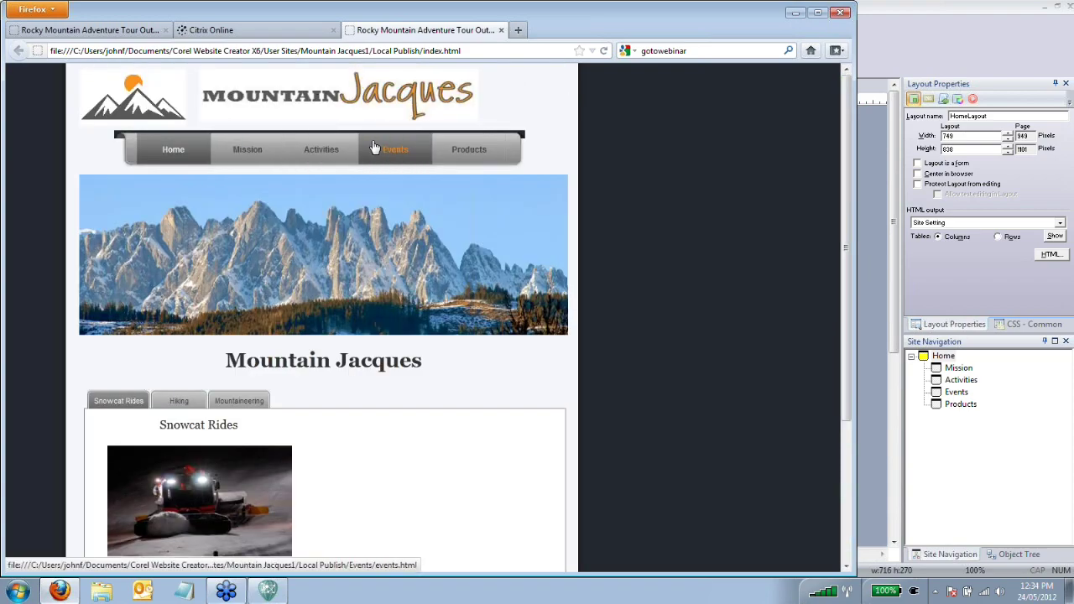
pyautogui.click(255, 154)
pyautogui.click(175, 151)
pyautogui.scroll(-2, 344, 279)
pyautogui.scroll(-3, 345, 278)
pyautogui.click(180, 212)
pyautogui.scroll(5, 180, 252)
pyautogui.click(107, 395)
pyautogui.click(172, 398)
pyautogui.click(112, 401)
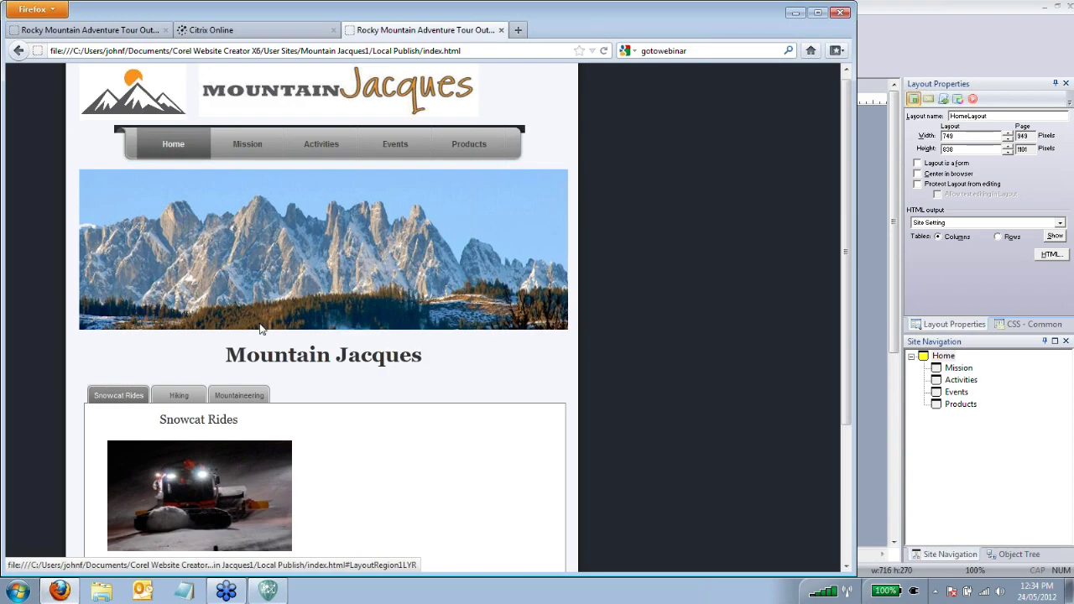
# Step: Close the published local page and review the mountainjacques.com home page for comparison
pyautogui.click(501, 31)
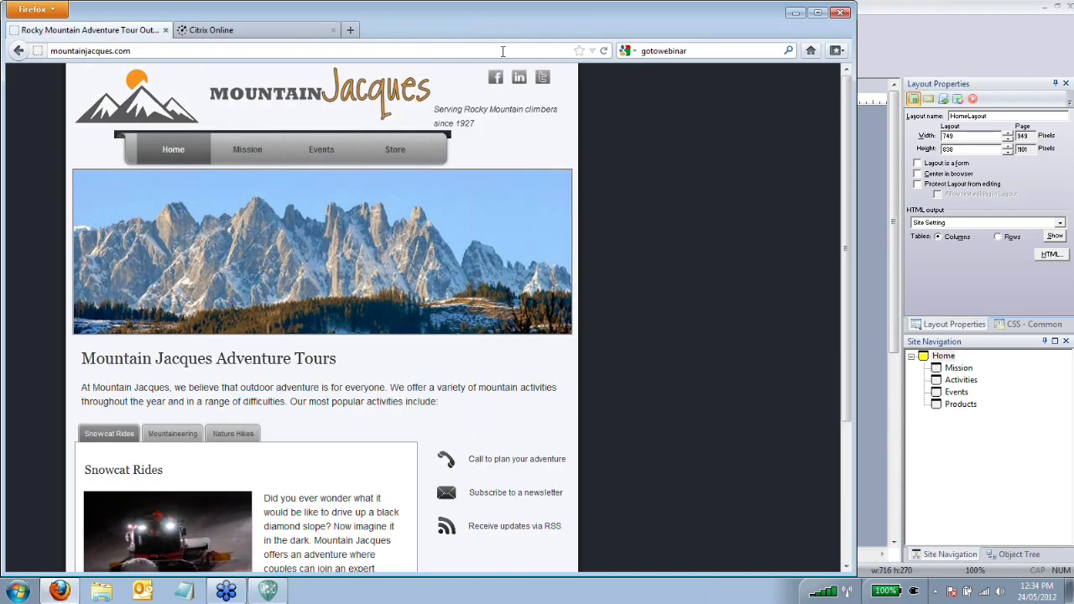
pyautogui.scroll(-2, 492, 271)
pyautogui.scroll(2, 404, 415)
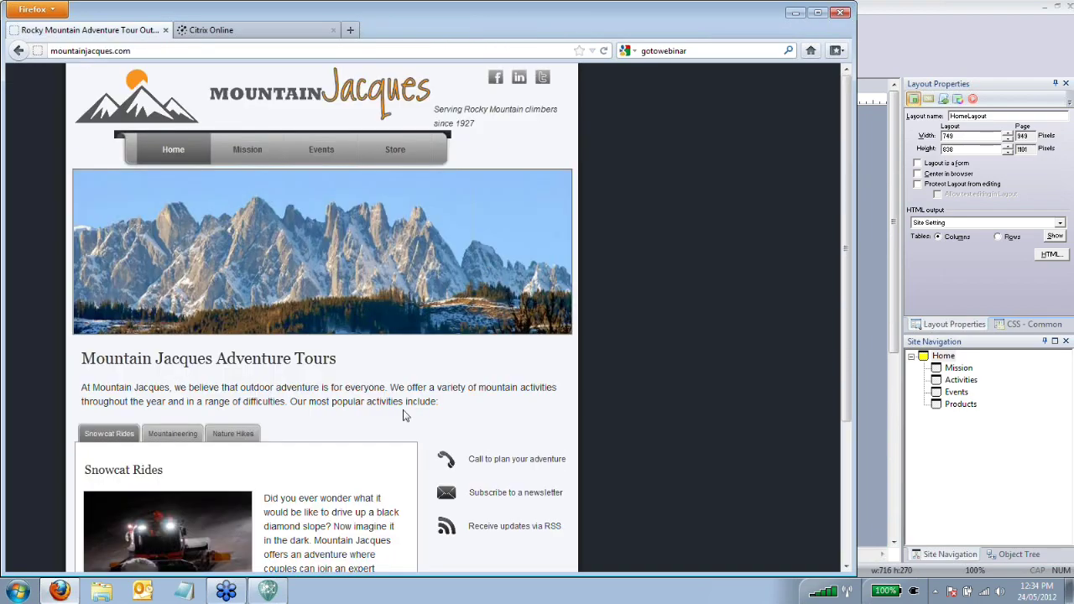
# Step: Switch back to Corel Website Creator and open the Products page from the site structure for editing
pyautogui.click(269, 591)
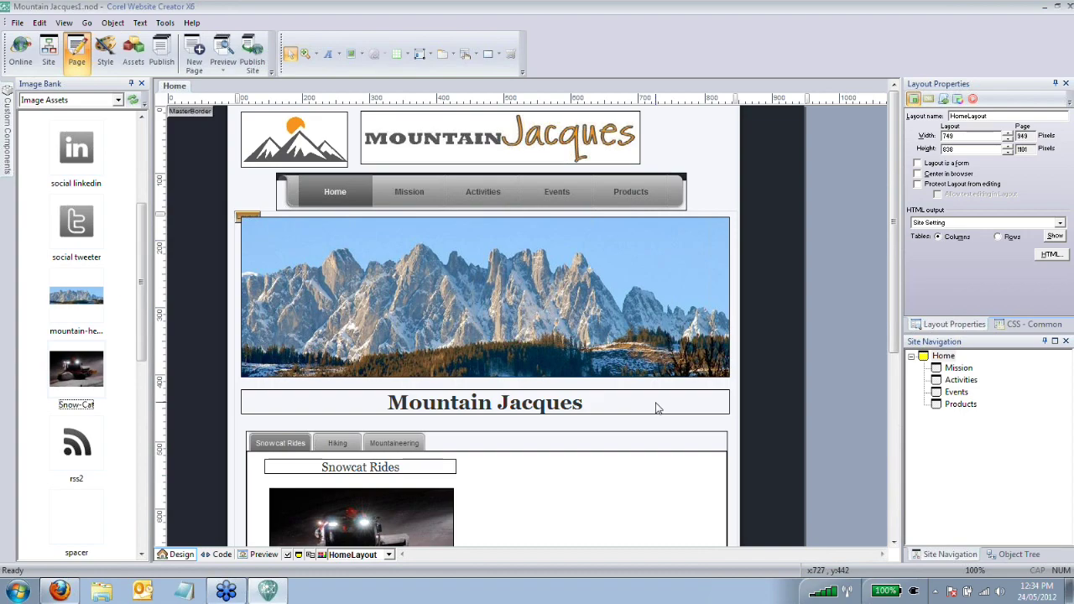
pyautogui.scroll(-3, 472, 375)
pyautogui.scroll(-3, 474, 380)
pyautogui.scroll(6, 479, 386)
pyautogui.click(49, 48)
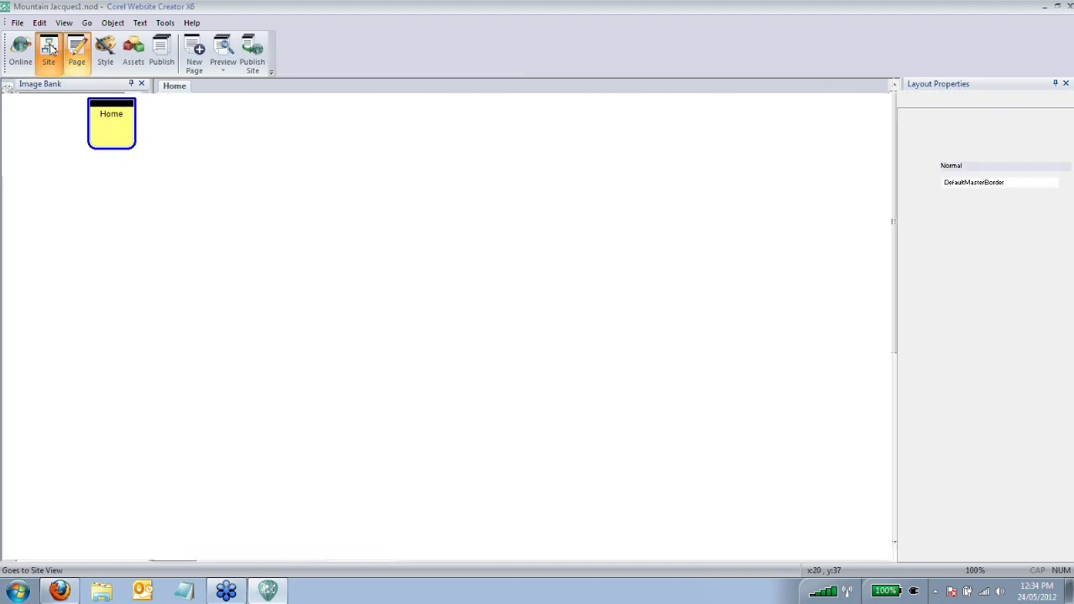
pyautogui.click(194, 201)
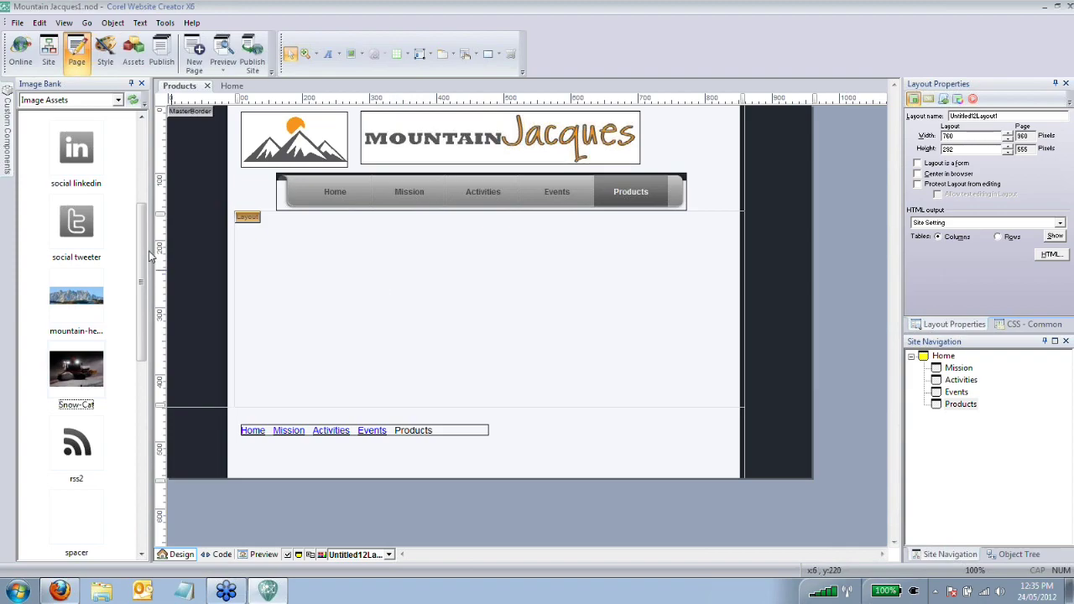
# Step: Draw an E-Commerce component about 571 by 256 px on the Products page and insert the existing Mountain Jacques catalog
pyautogui.click(141, 285)
pyautogui.scroll(5, 141, 285)
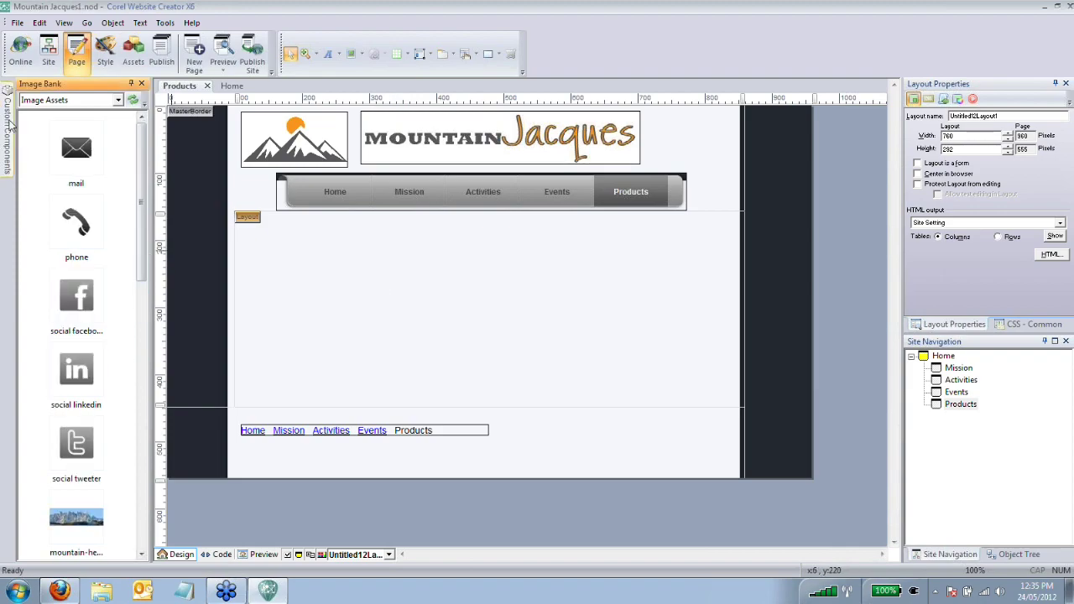
pyautogui.moveTo(10, 126)
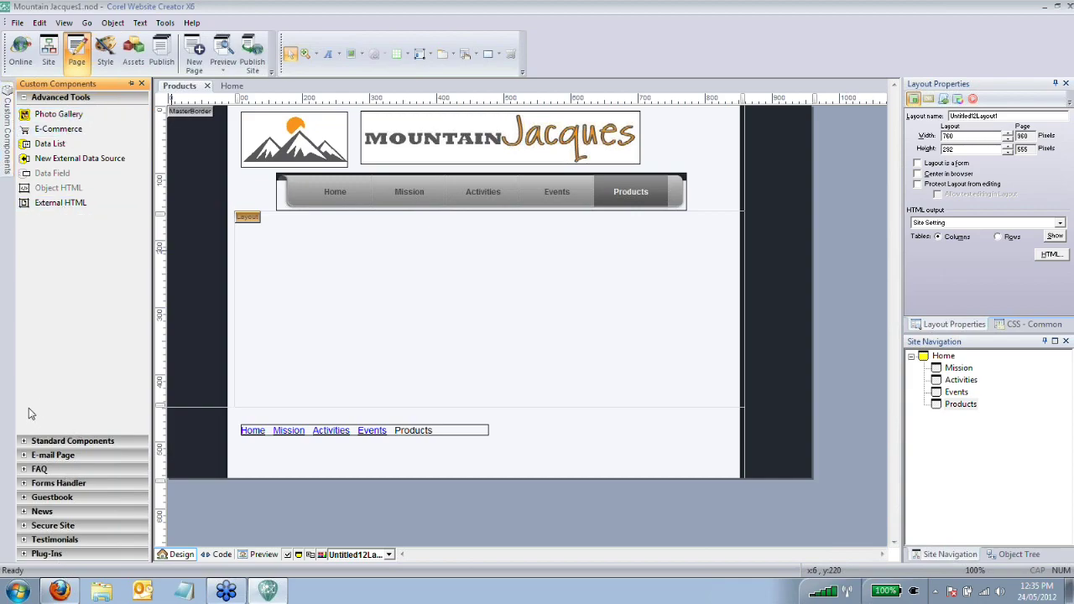
pyautogui.click(55, 130)
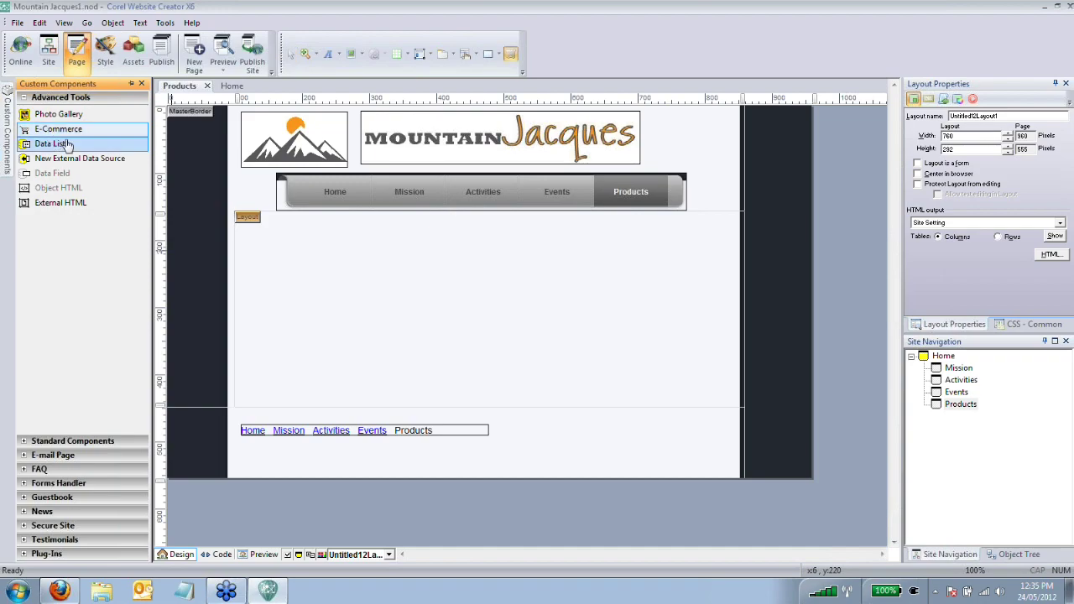
pyautogui.click(280, 230)
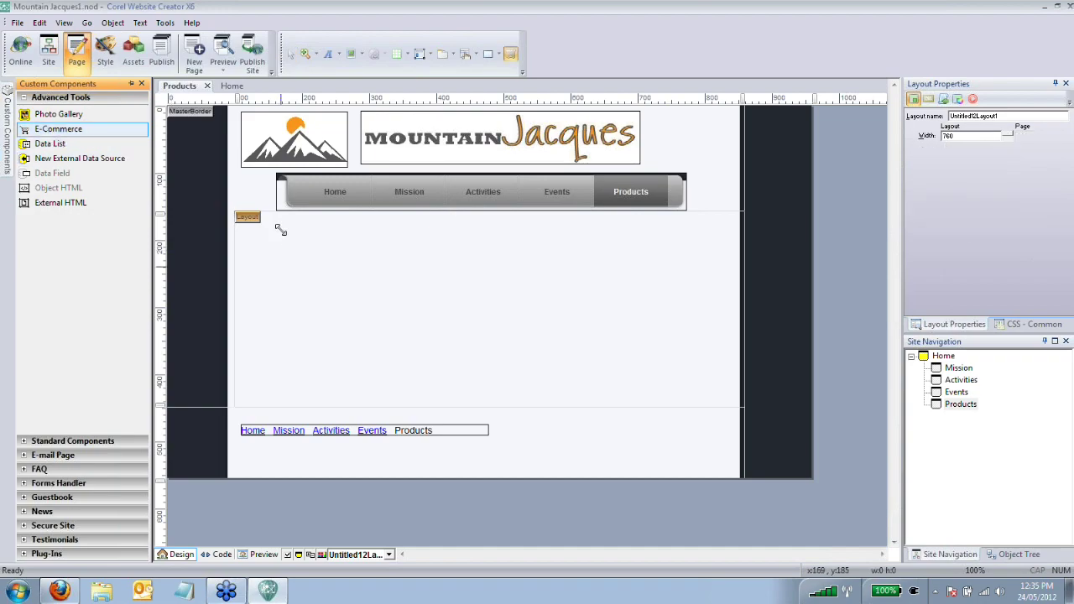
pyautogui.moveTo(280, 230); pyautogui.dragTo(662, 401)
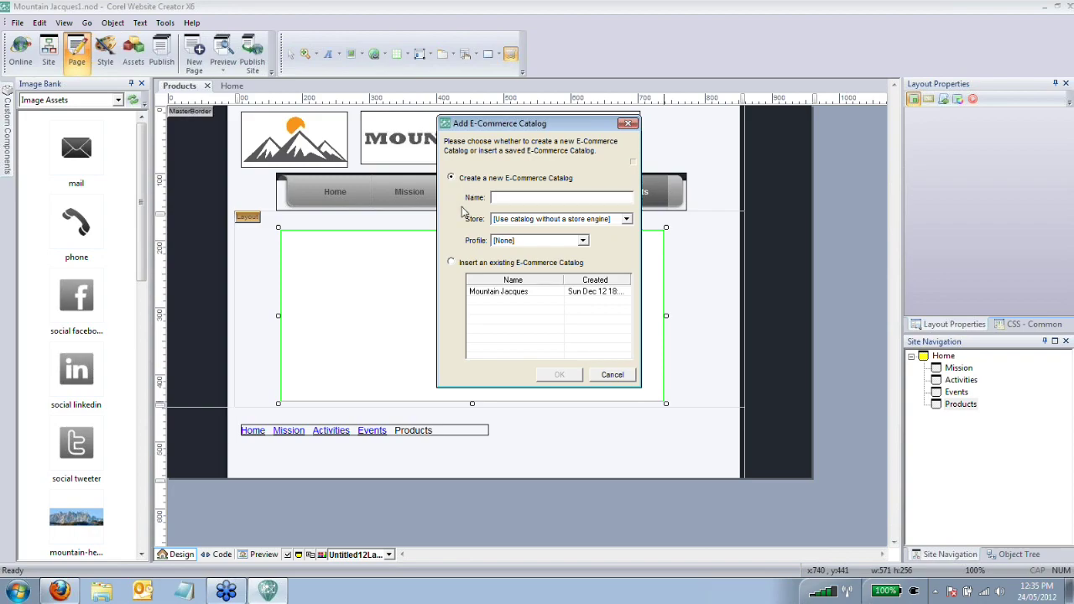
pyautogui.click(503, 294)
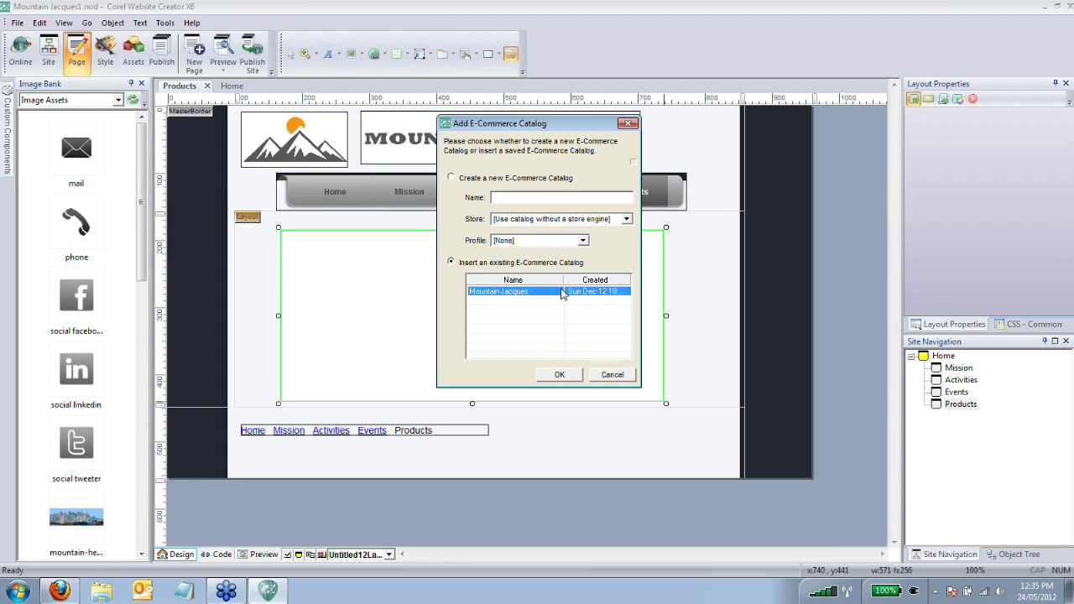
pyautogui.click(560, 375)
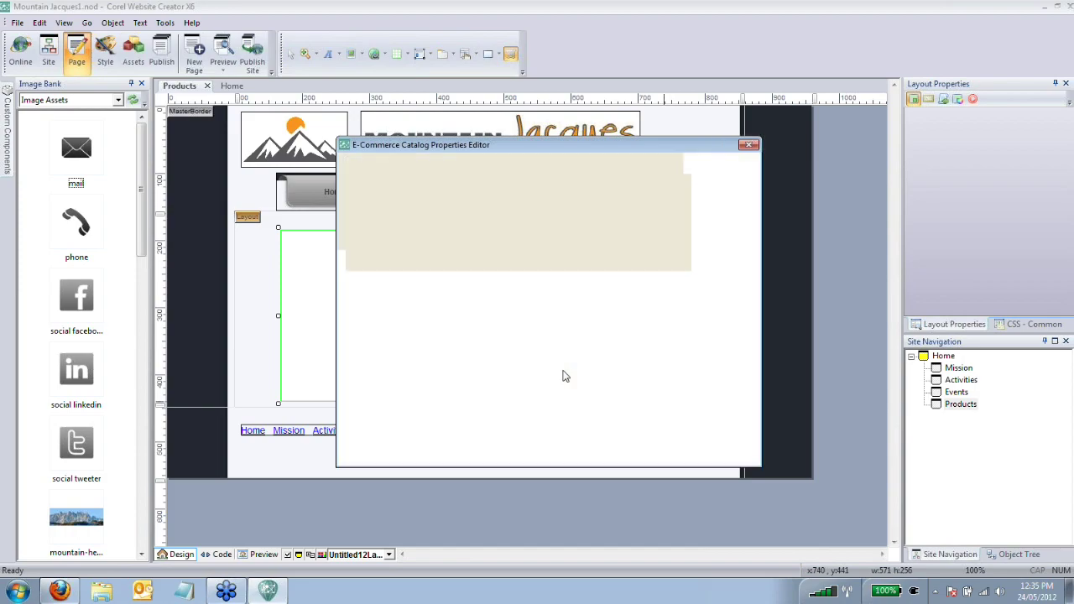
# Step: Examine the catalog's product list, list page layout, detail page layout and store engine settings
pyautogui.moveTo(555, 150); pyautogui.dragTo(519, 145)
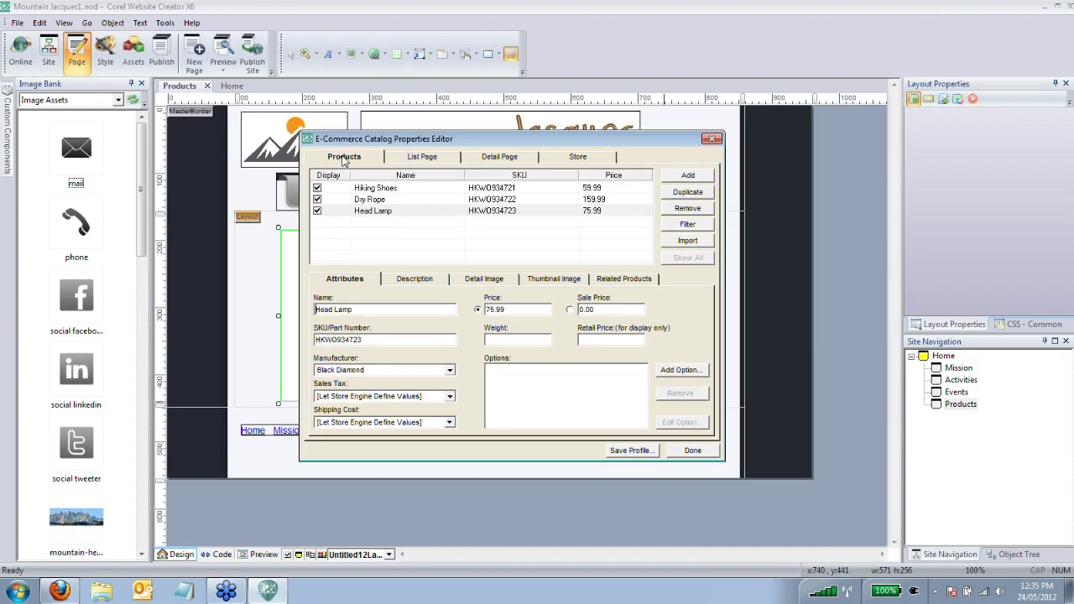
pyautogui.click(420, 157)
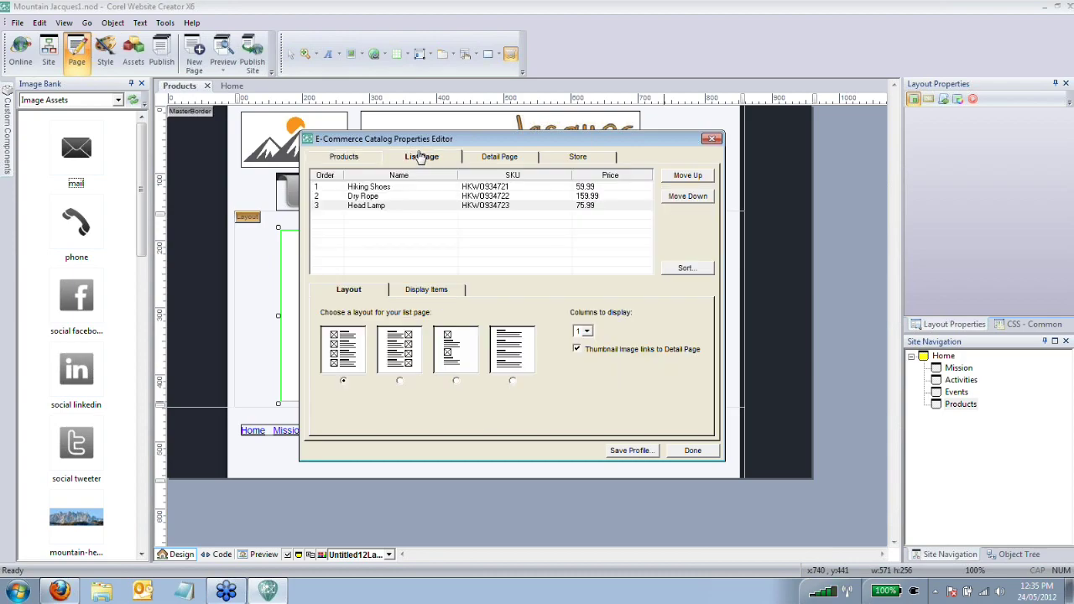
pyautogui.click(520, 159)
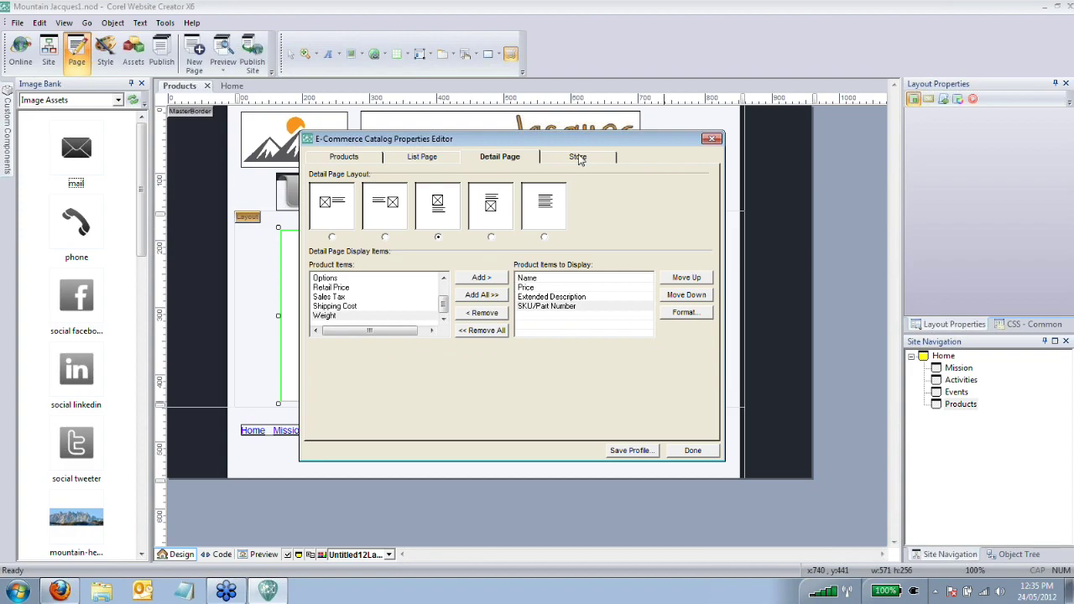
pyautogui.click(578, 158)
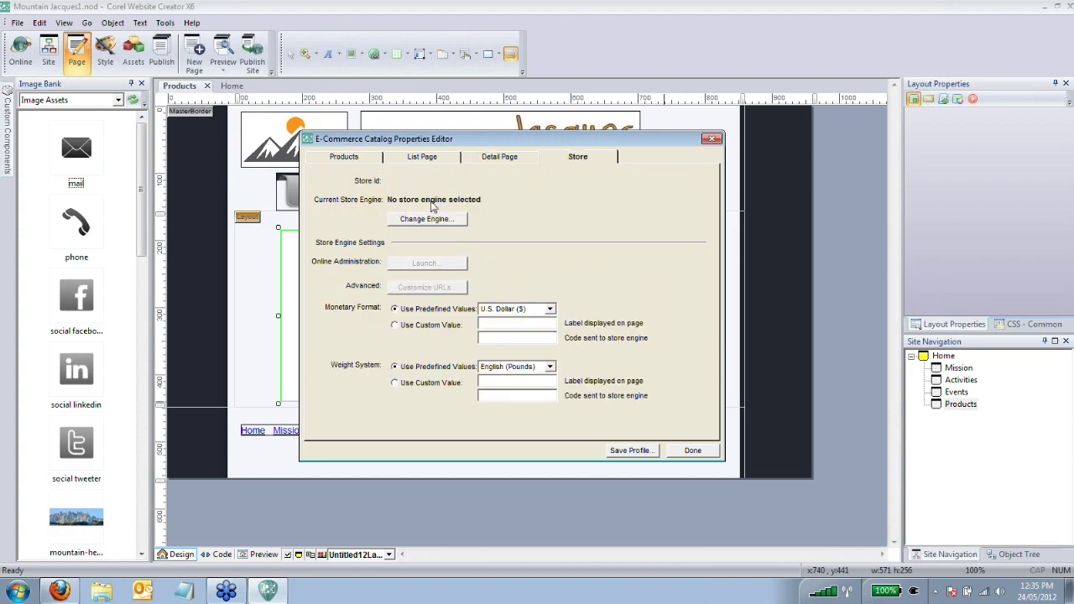
pyautogui.click(348, 159)
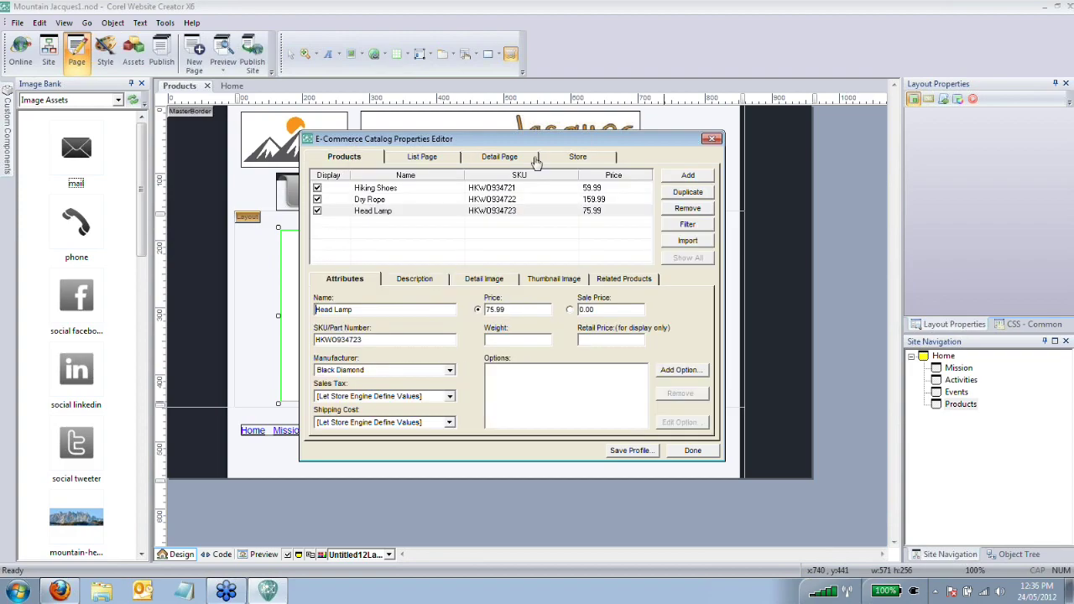
pyautogui.click(592, 158)
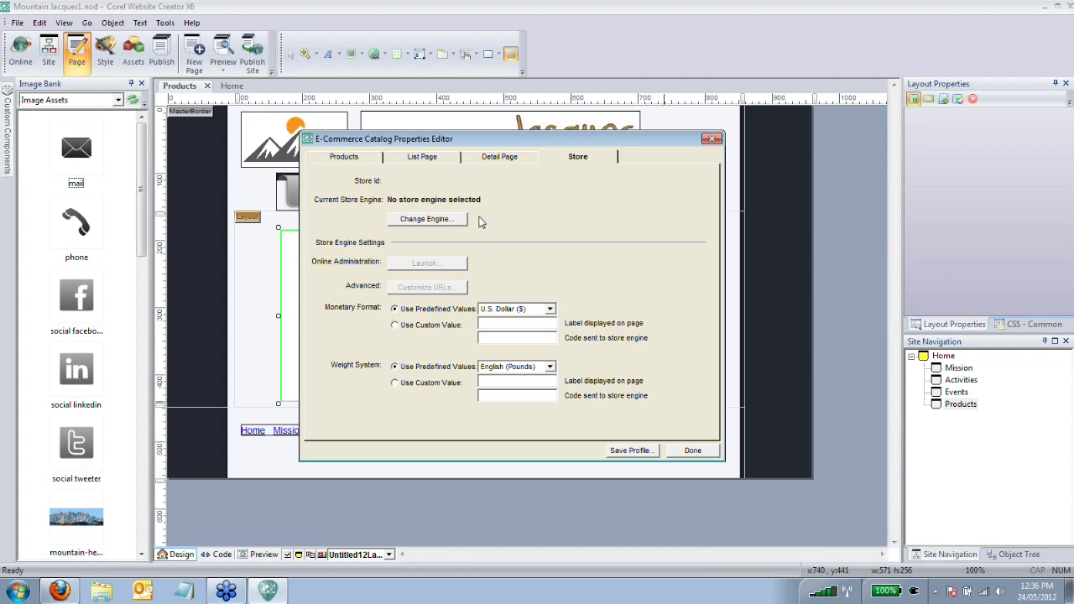
pyautogui.click(346, 159)
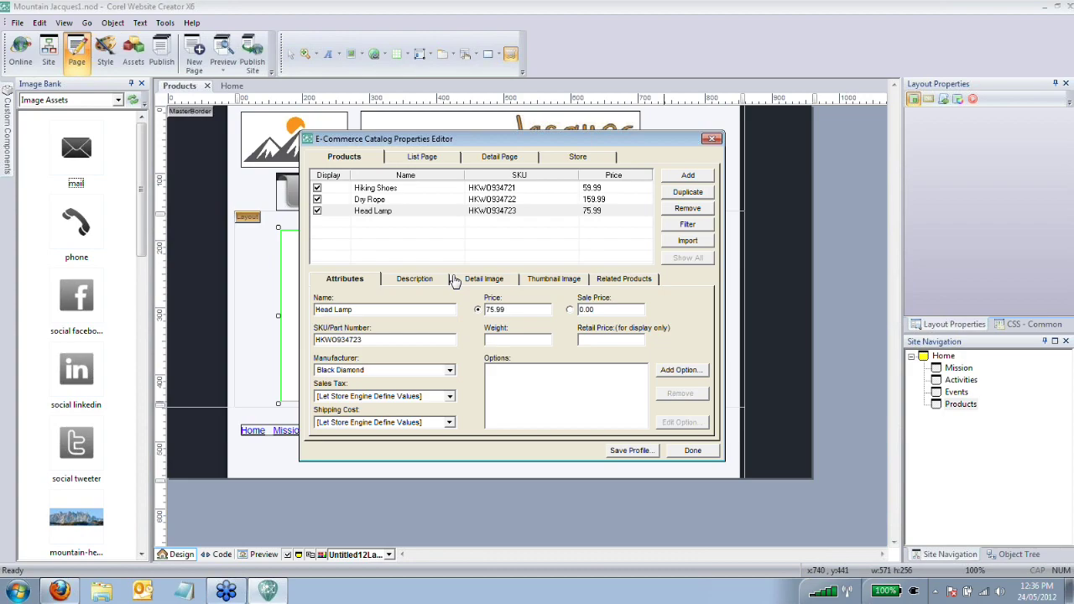
# Step: Examine the Hiking Shoes product's attributes, including its name, price, retail price and manufacturer choices
pyautogui.click(379, 190)
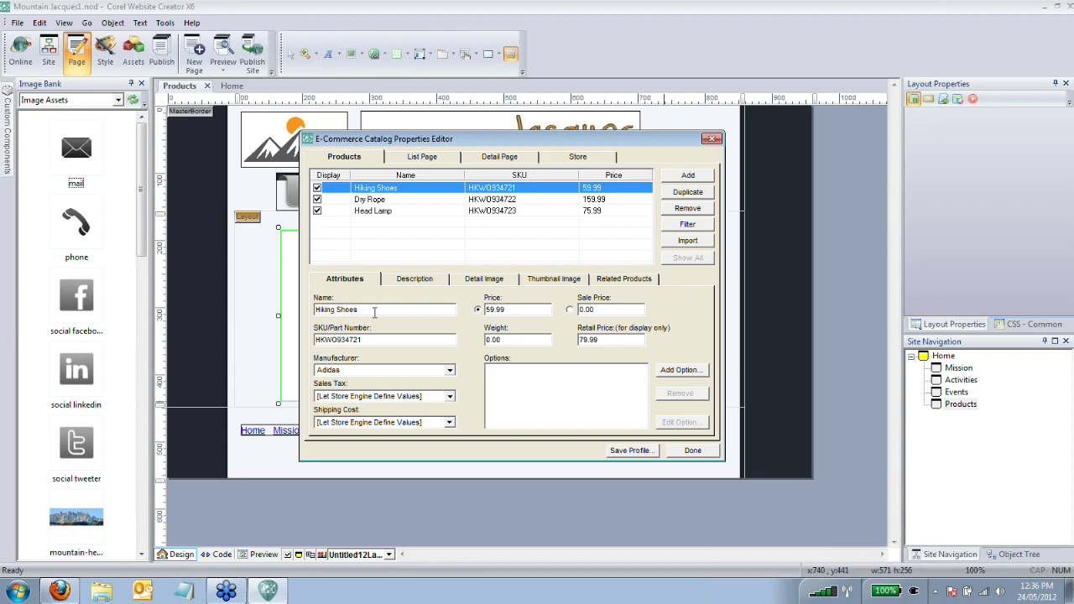
pyautogui.click(375, 312)
pyautogui.press('Tab')
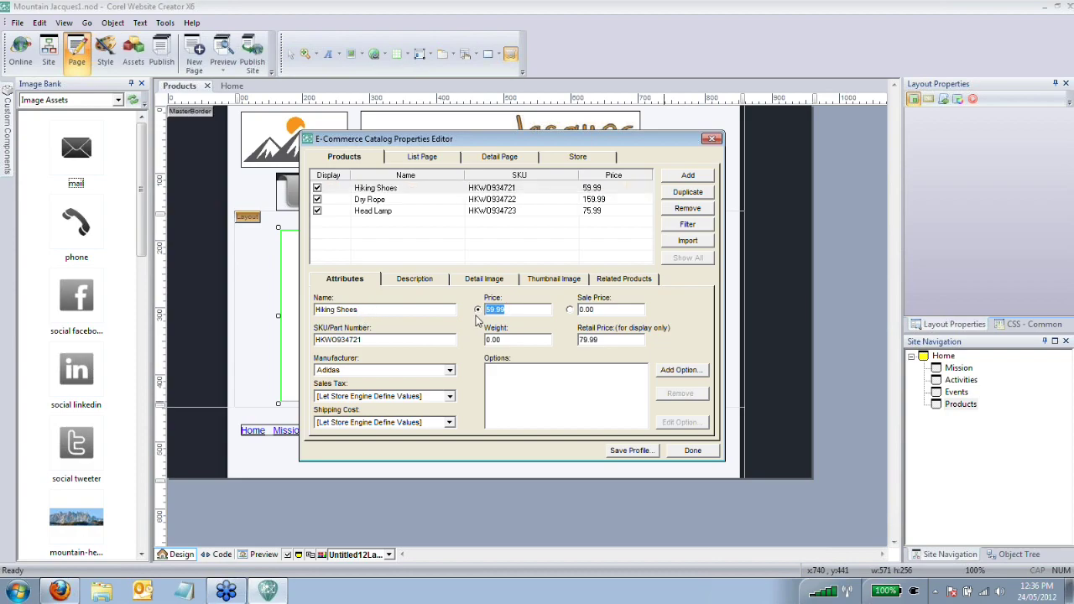
pyautogui.moveTo(606, 343); pyautogui.dragTo(560, 342)
pyautogui.click(366, 370)
pyautogui.click(352, 403)
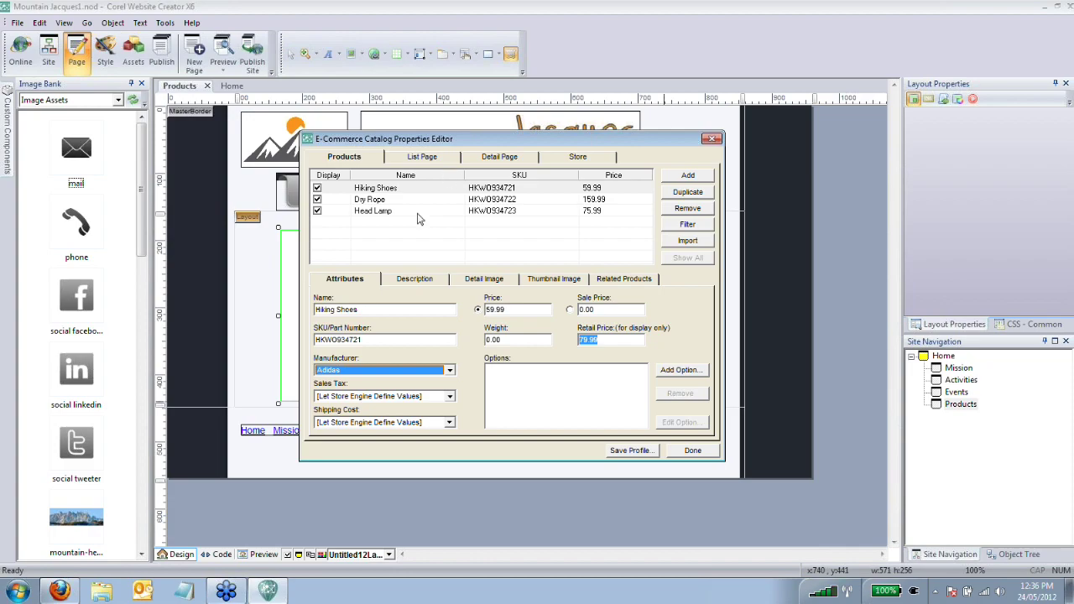
# Step: Review the Hiking Shoes descriptions, detail image file type and output settings, and thumbnail image
pyautogui.click(357, 281)
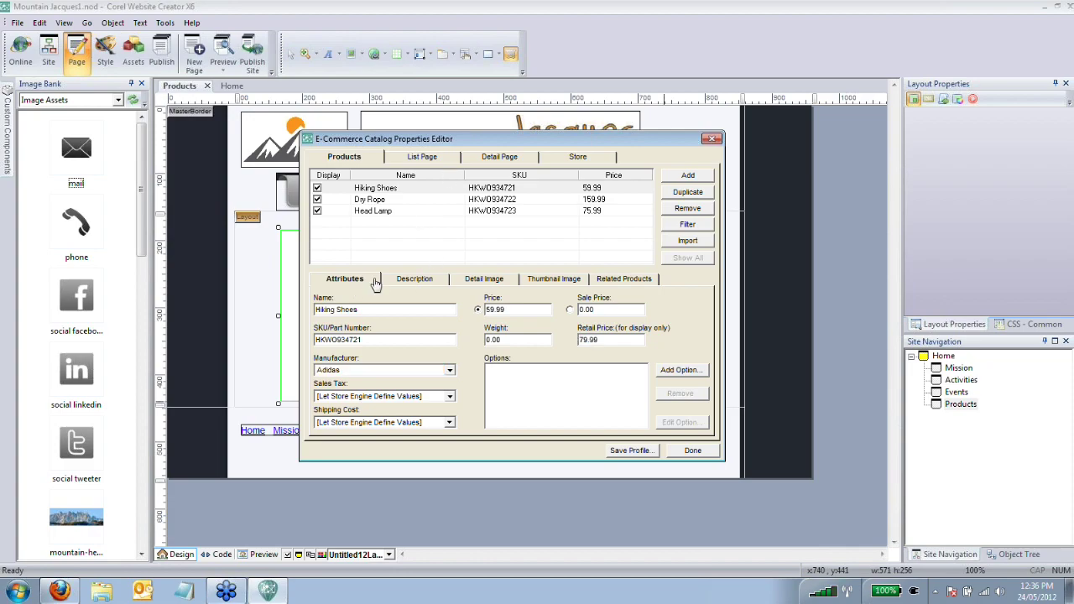
pyautogui.click(411, 284)
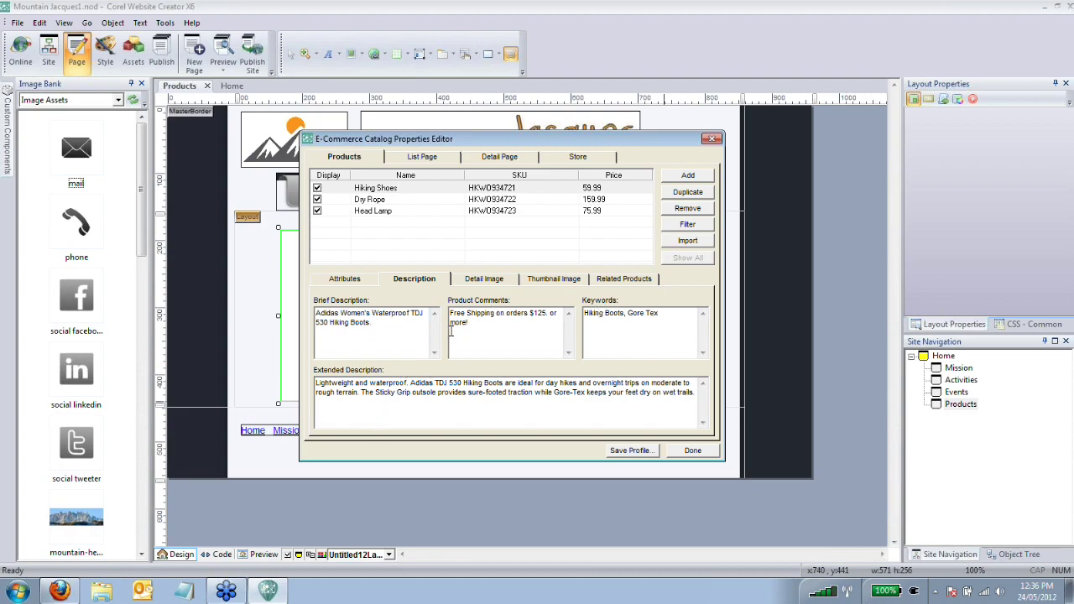
pyautogui.click(485, 280)
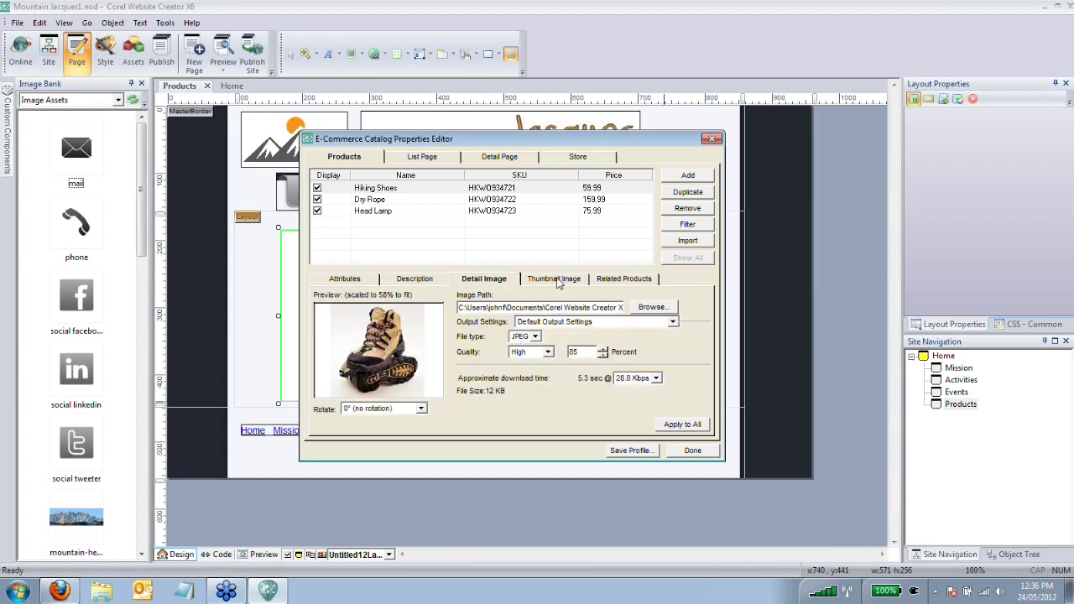
pyautogui.click(534, 337)
pyautogui.click(534, 346)
pyautogui.click(659, 325)
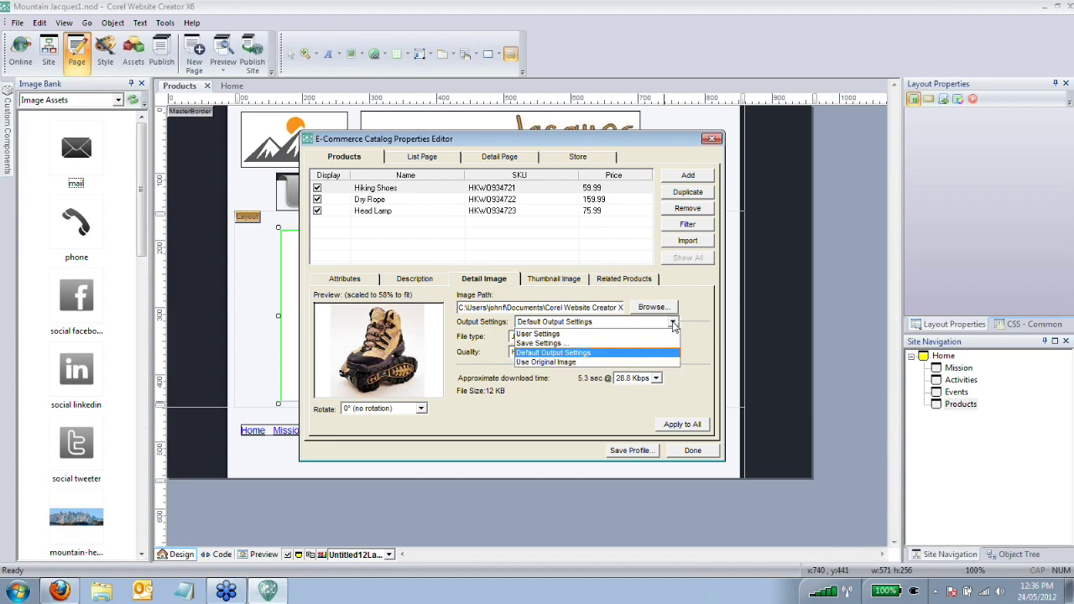
pyautogui.click(658, 326)
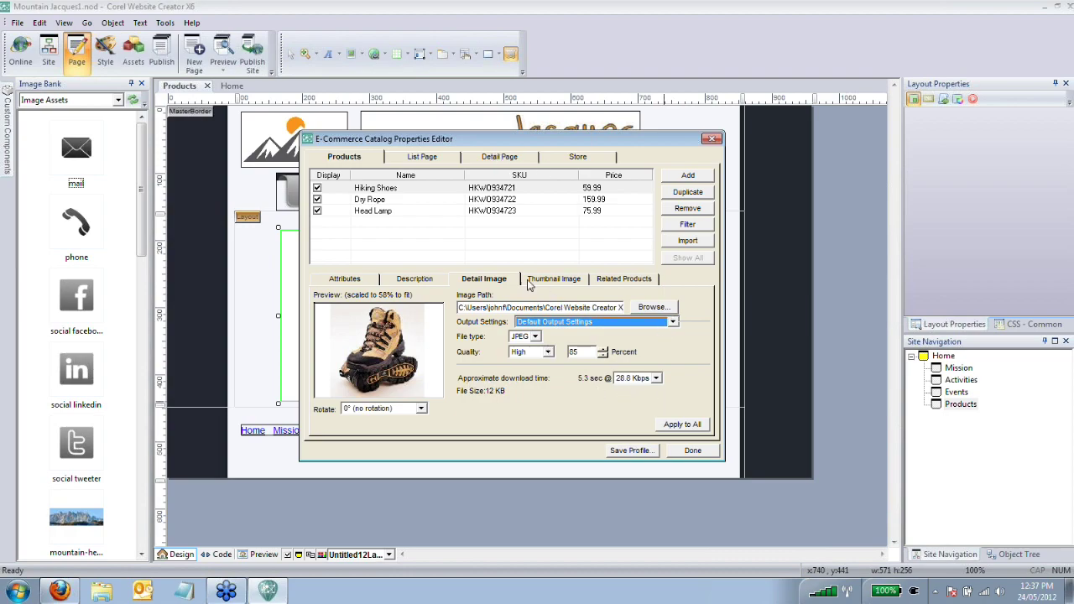
pyautogui.click(561, 281)
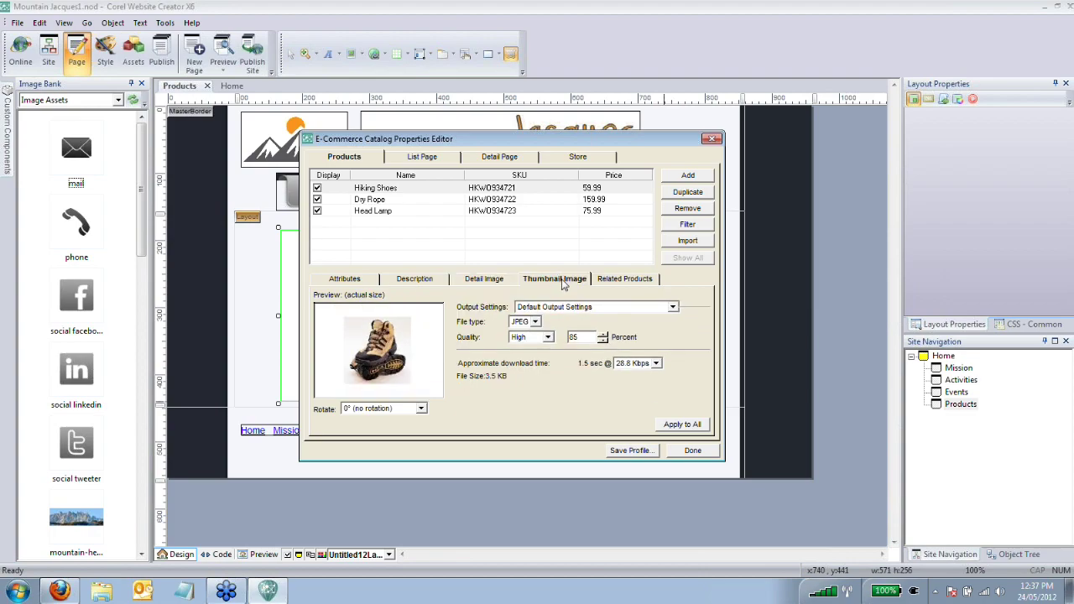
# Step: Review the Hiking Shoes' related products and attributes, then finish the catalog settings to place the catalog on the Products page
pyautogui.click(630, 280)
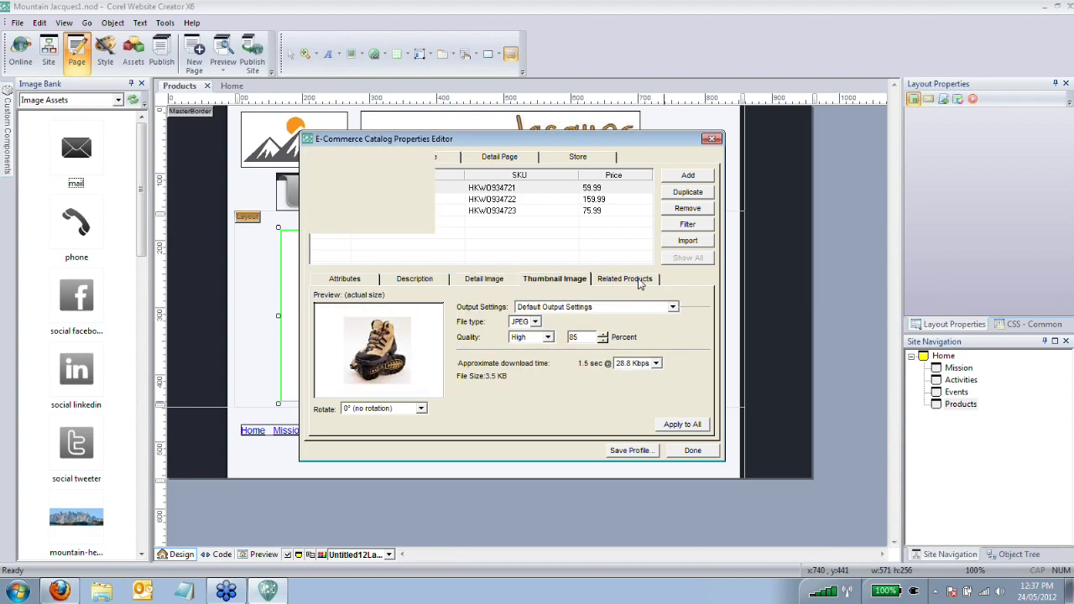
pyautogui.click(343, 280)
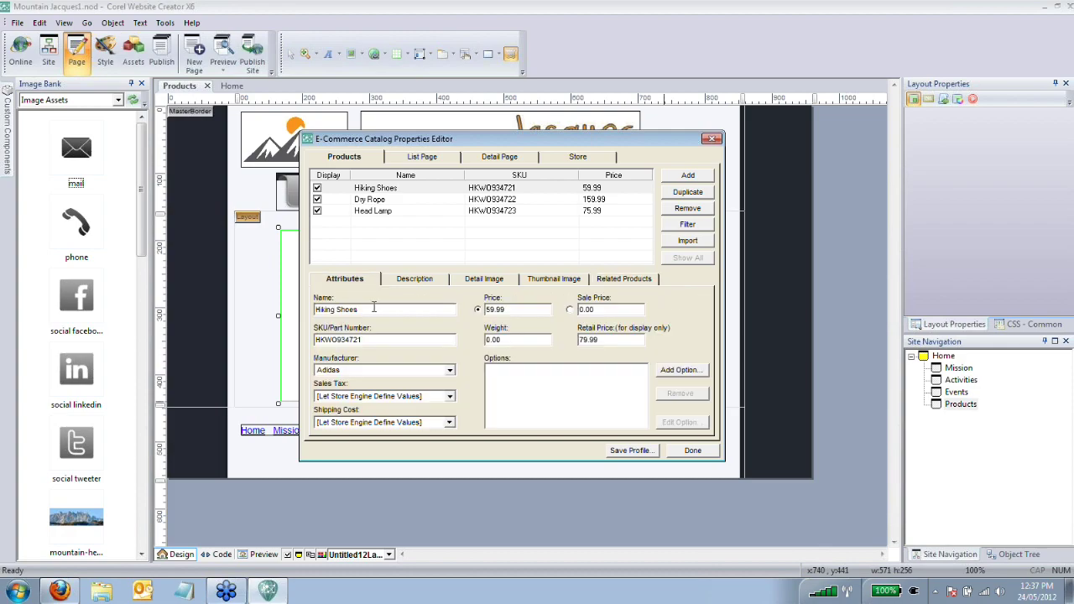
pyautogui.click(693, 453)
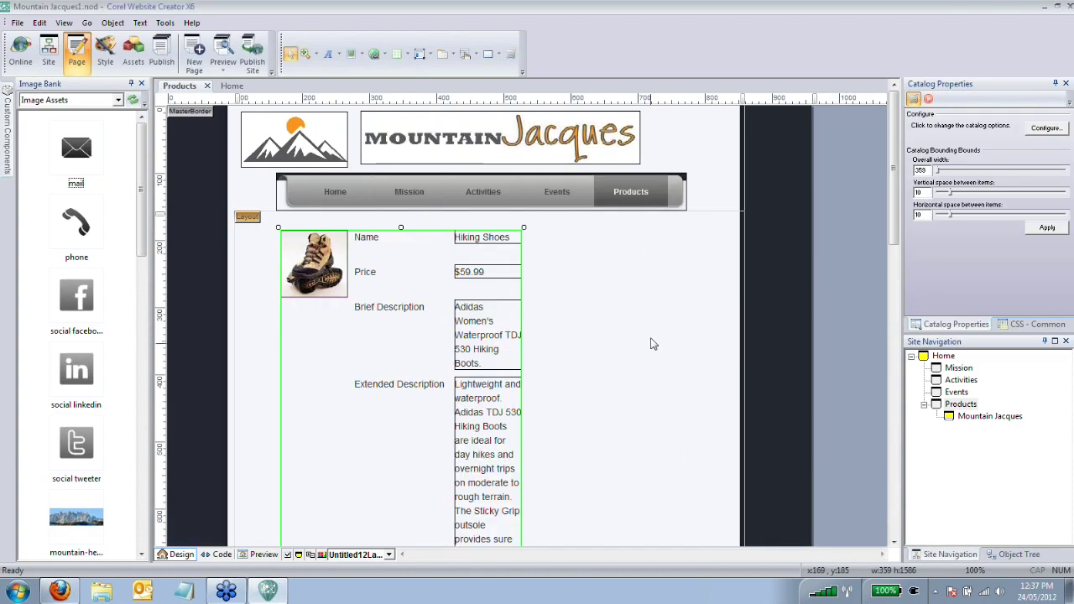
pyautogui.scroll(-3, 653, 347)
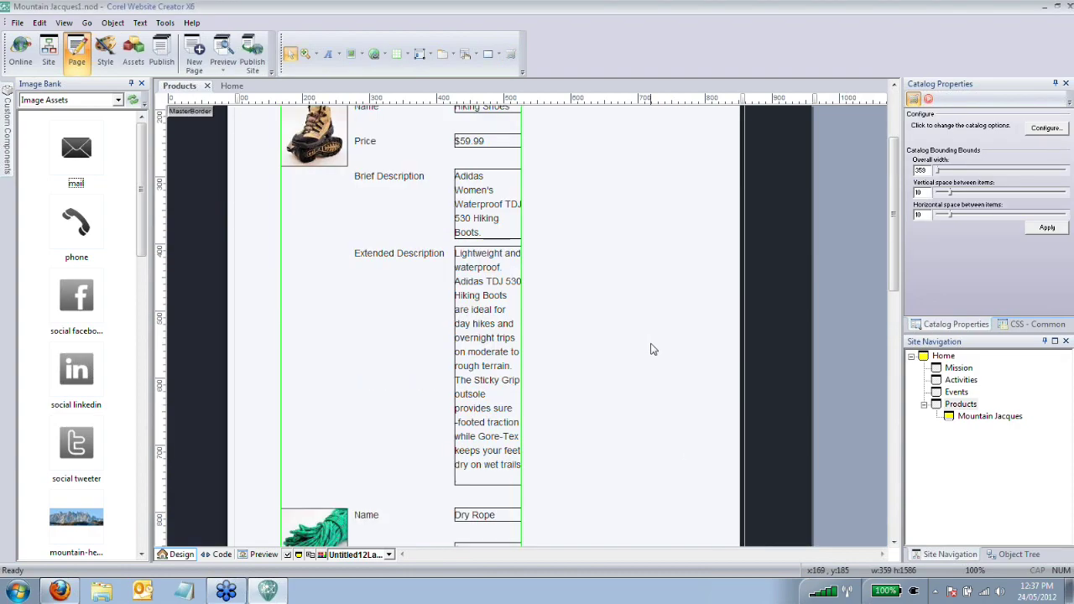
pyautogui.scroll(5, 653, 349)
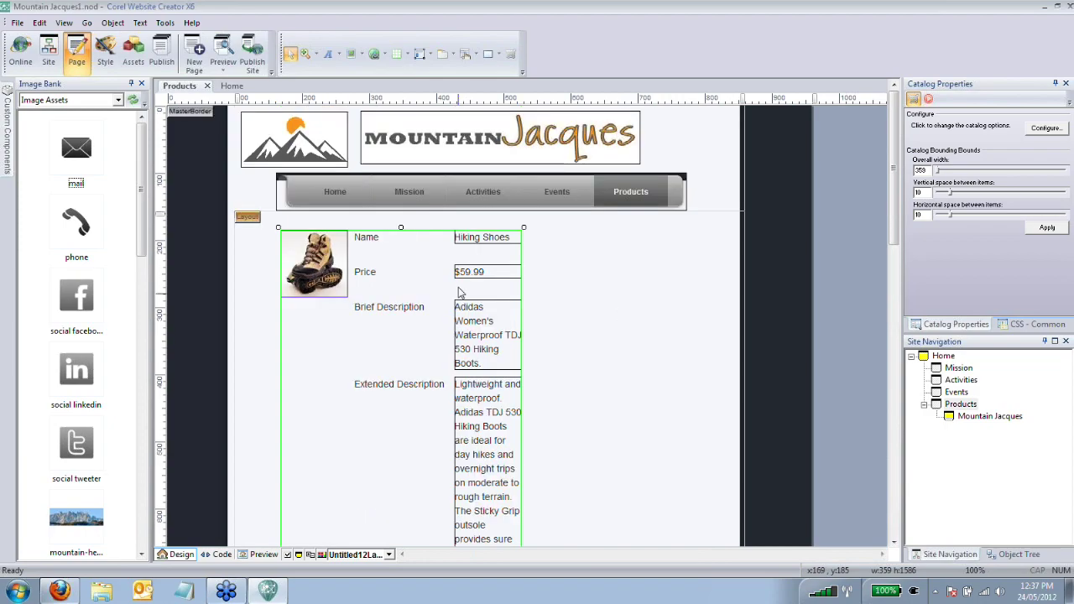
# Step: Set the product catalog's overall width to 600 and nudge the catalog slightly upward on the page
pyautogui.doubleClick(923, 171)
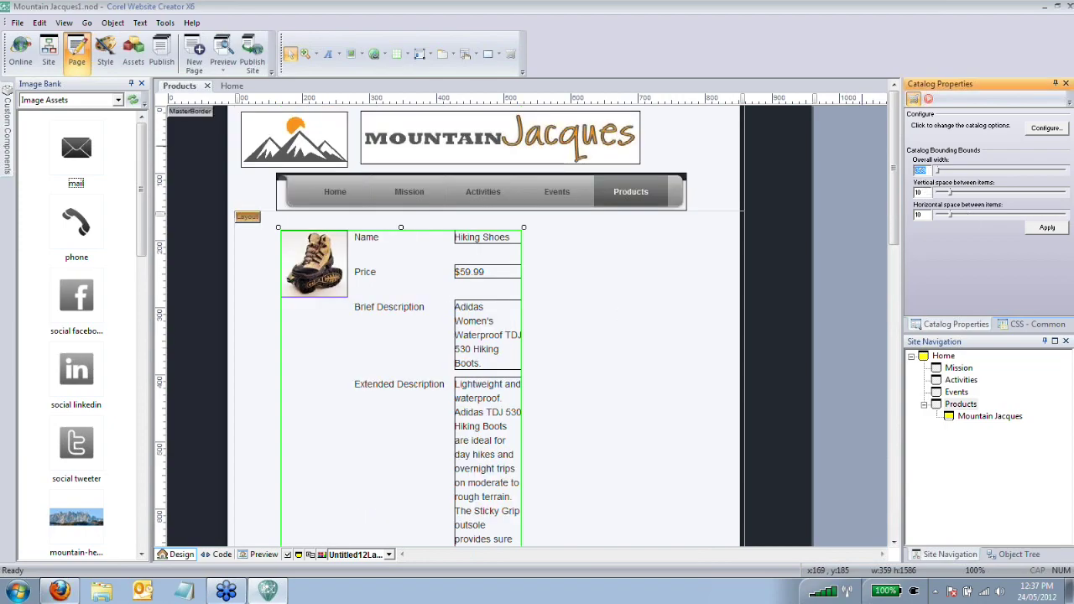
pyautogui.write('600')
pyautogui.click(1056, 227)
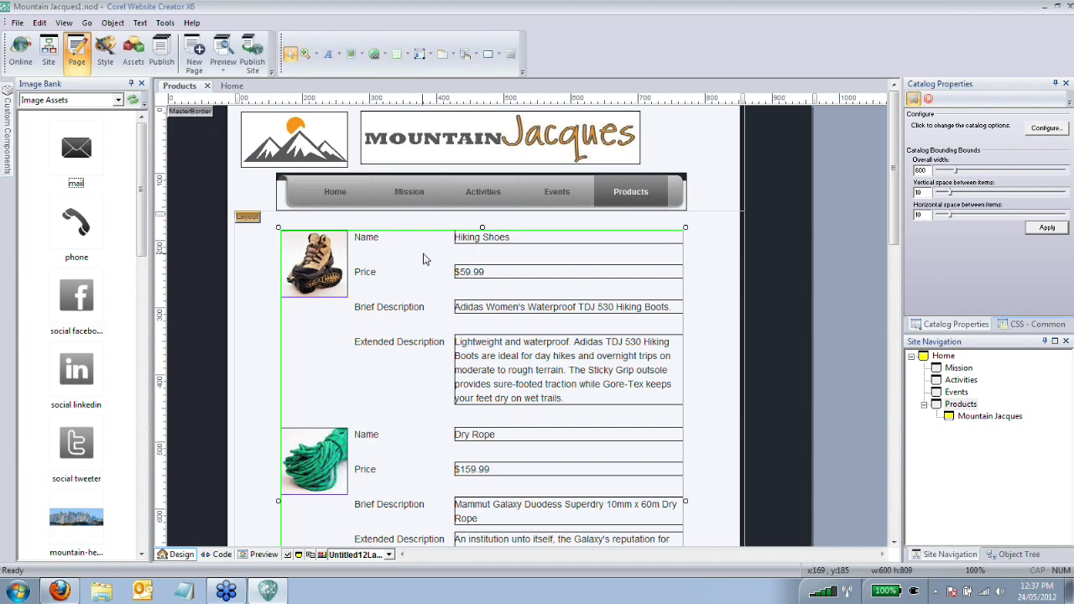
pyautogui.moveTo(424, 259)
pyautogui.mouseDown()
pyautogui.moveTo(440, 260)
pyautogui.moveTo(427, 255)
pyautogui.mouseUp()
pyautogui.click(710, 148)
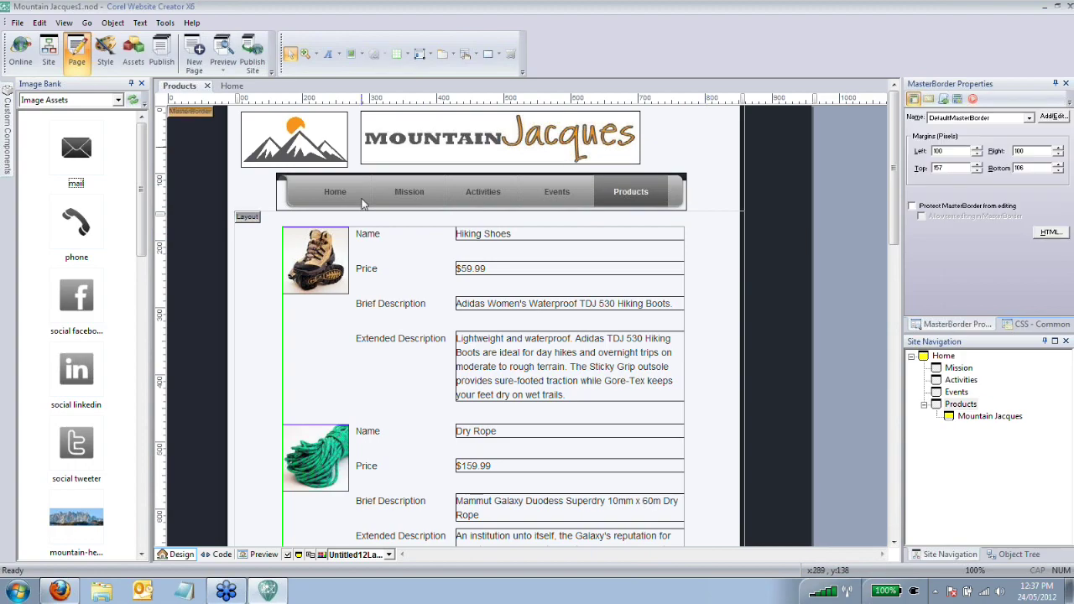
# Step: Publish the site locally and open its Products page in the browser
pyautogui.click(252, 55)
pyautogui.click(562, 386)
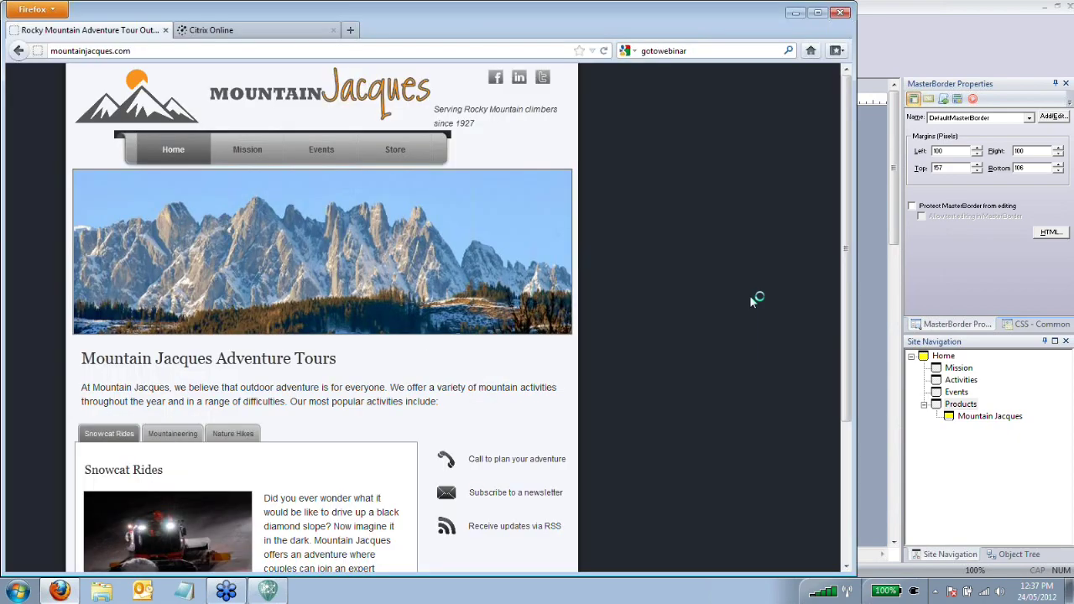
pyautogui.click(470, 151)
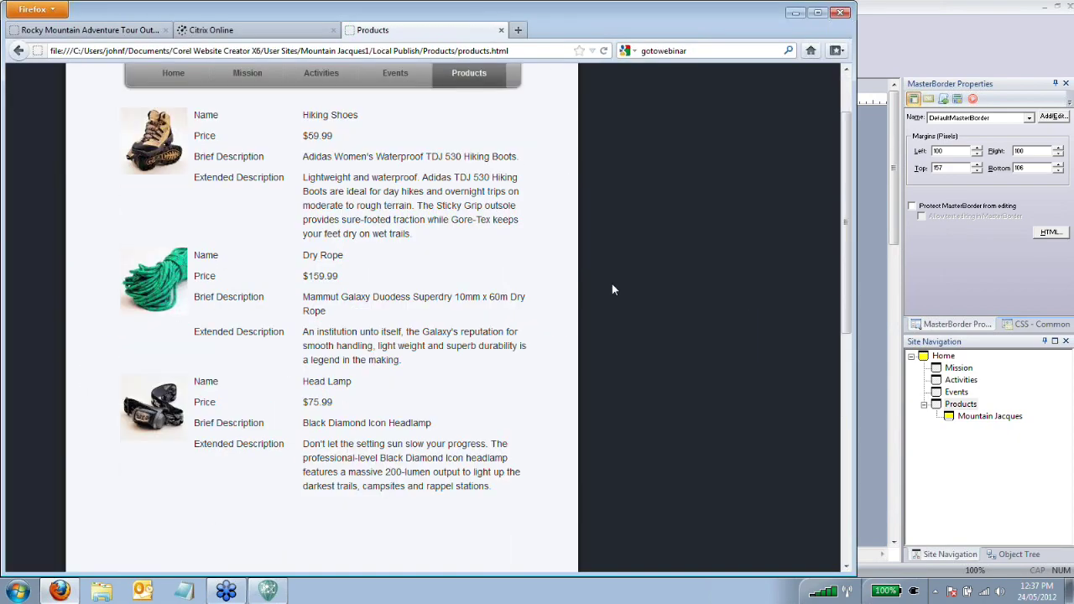
# Step: Inspect the Hiking Shoes detail page of the published store, test the link back to the product list, and close the published site
pyautogui.click(156, 220)
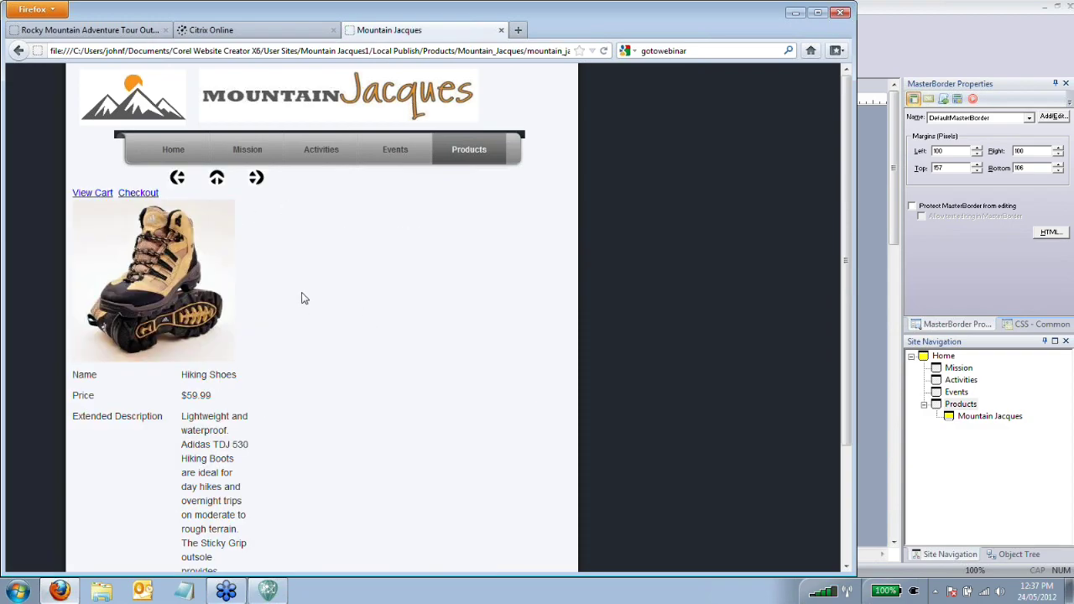
pyautogui.scroll(-2, 265, 304)
pyautogui.scroll(2, 264, 305)
pyautogui.scroll(-2, 204, 269)
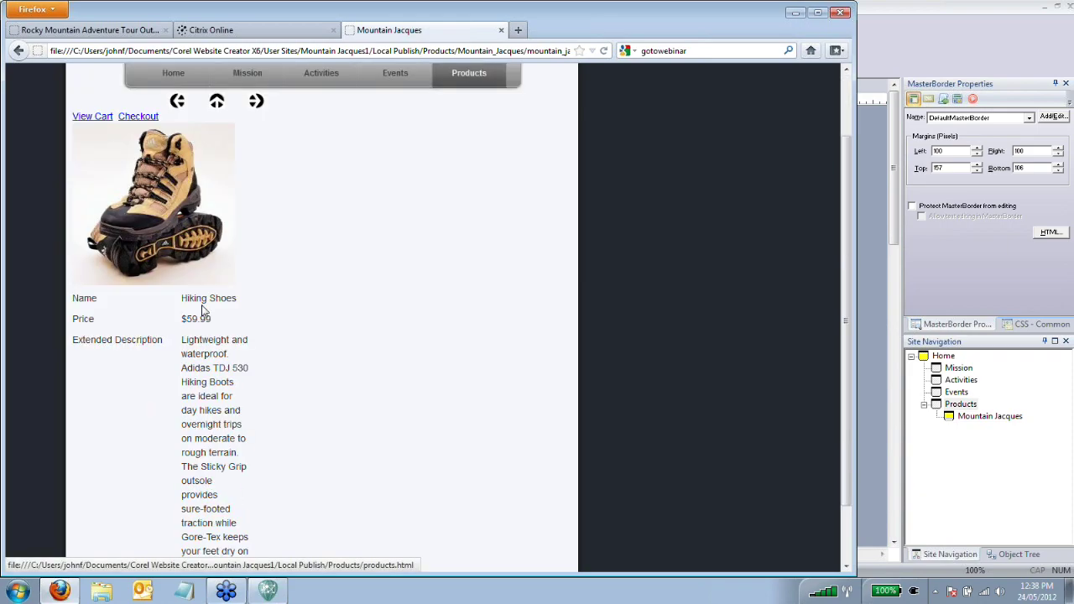
pyautogui.scroll(2, 211, 201)
pyautogui.click(217, 178)
pyautogui.click(161, 216)
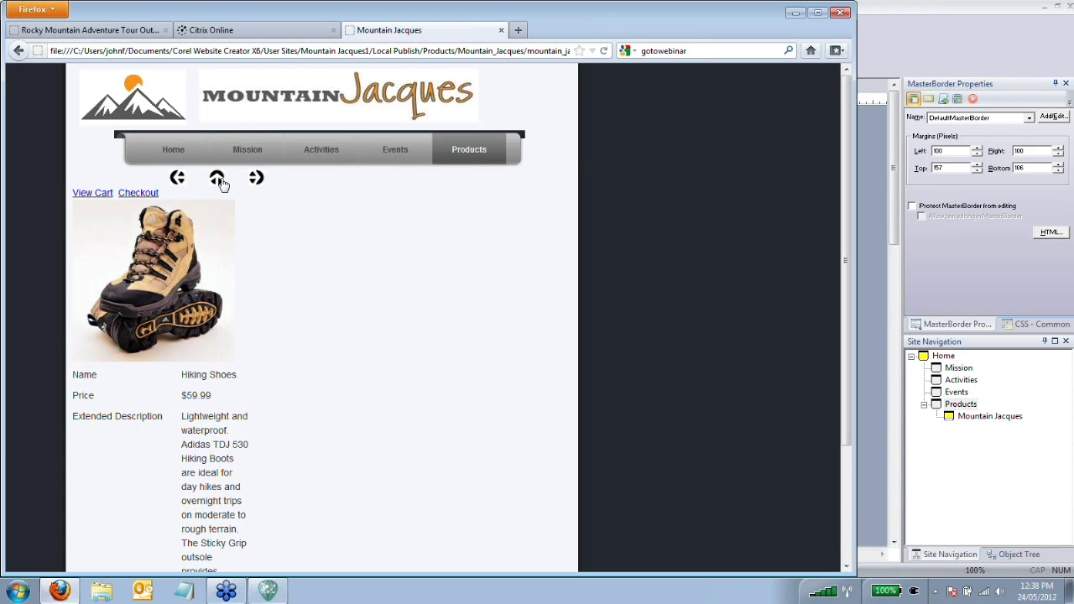
pyautogui.click(216, 177)
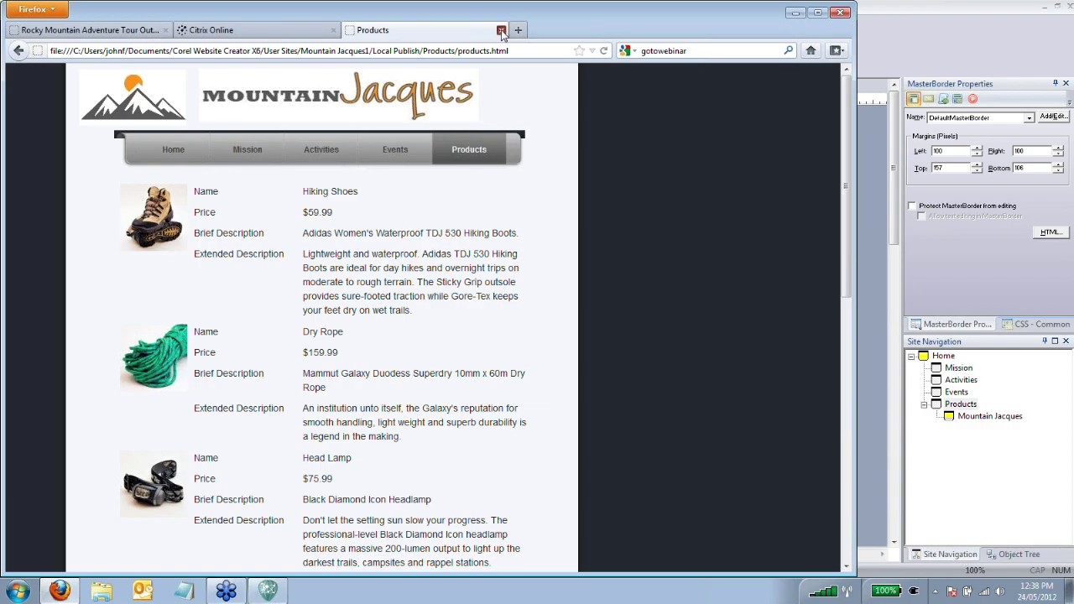
pyautogui.click(501, 30)
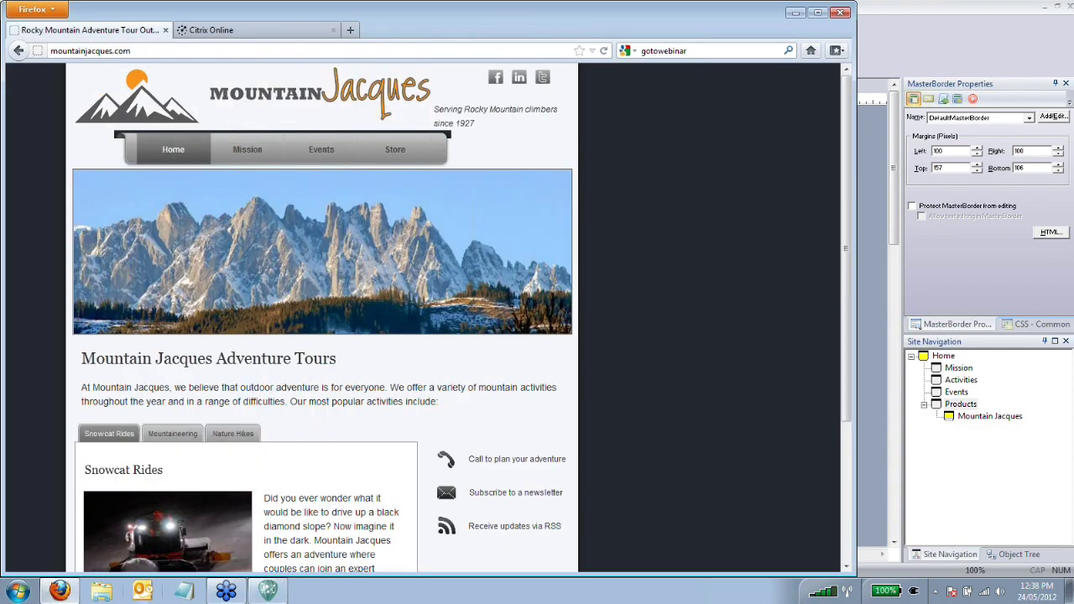
# Step: Switch back to Corel Website Creator, look over the catalog layout, and close the Mountain Jacques site
pyautogui.click(269, 590)
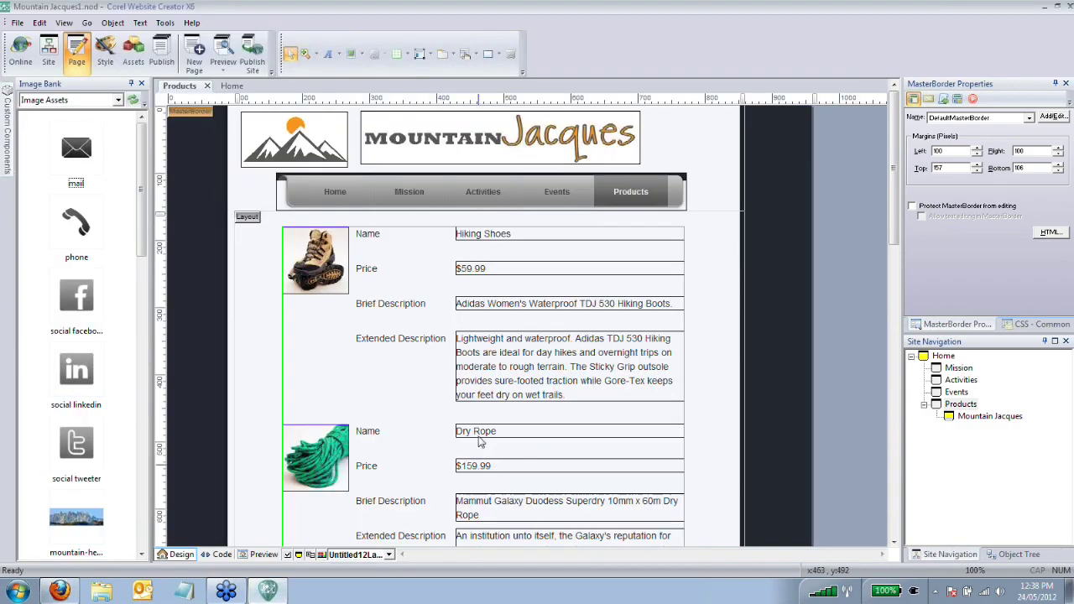
pyautogui.scroll(-10, 480, 445)
pyautogui.scroll(10, 482, 439)
pyautogui.scroll(-3, 631, 353)
pyautogui.click(17, 22)
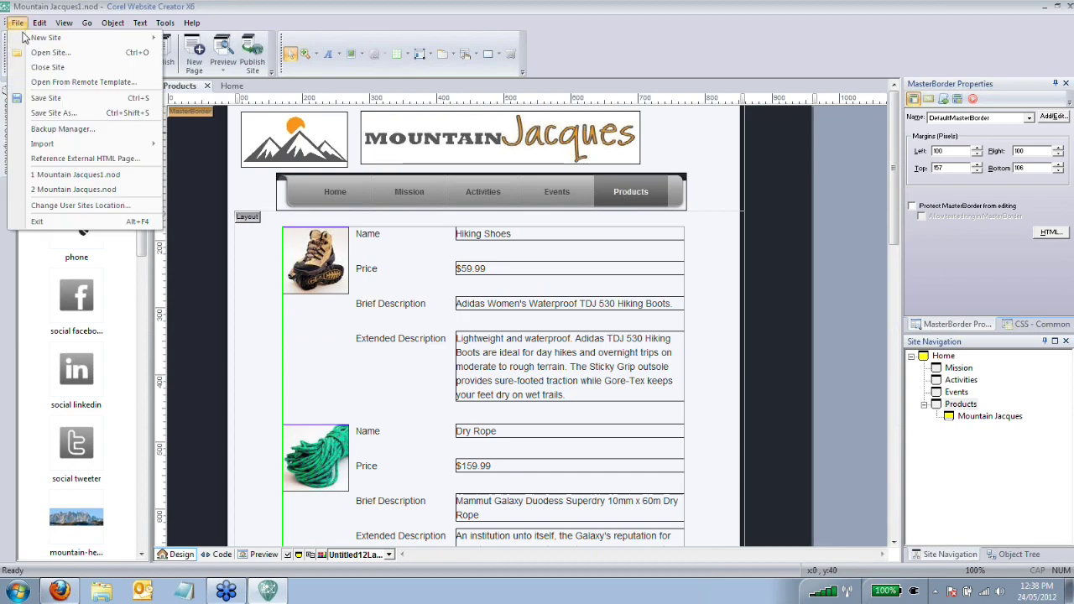
pyautogui.click(50, 67)
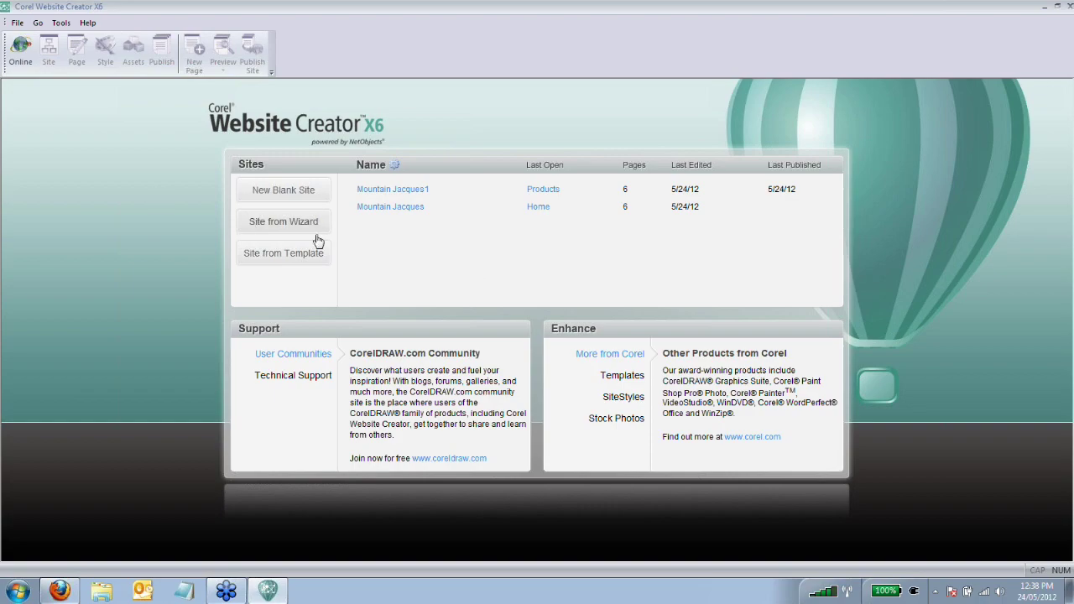
# Step: Browse the site designs offered by the site wizard, including the mobile ones, and leave the wizard
pyautogui.click(283, 227)
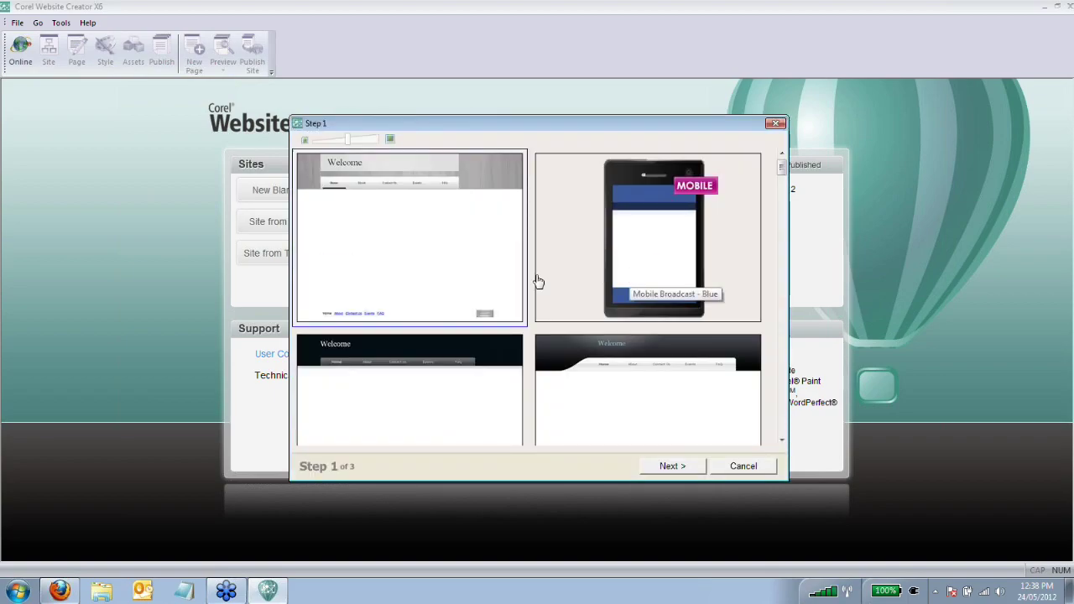
pyautogui.click(743, 467)
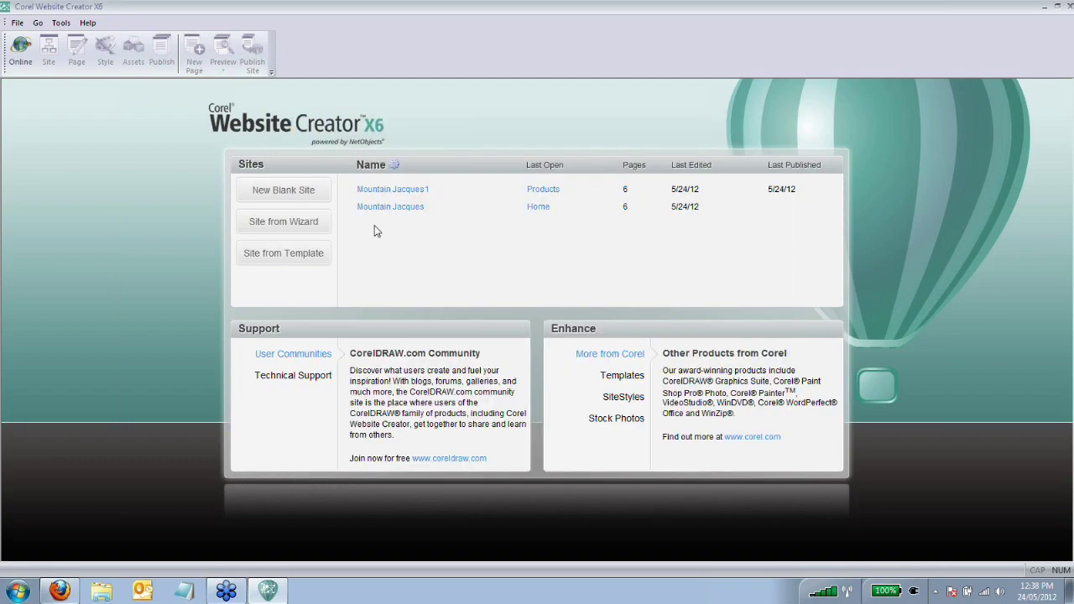
pyautogui.click(278, 225)
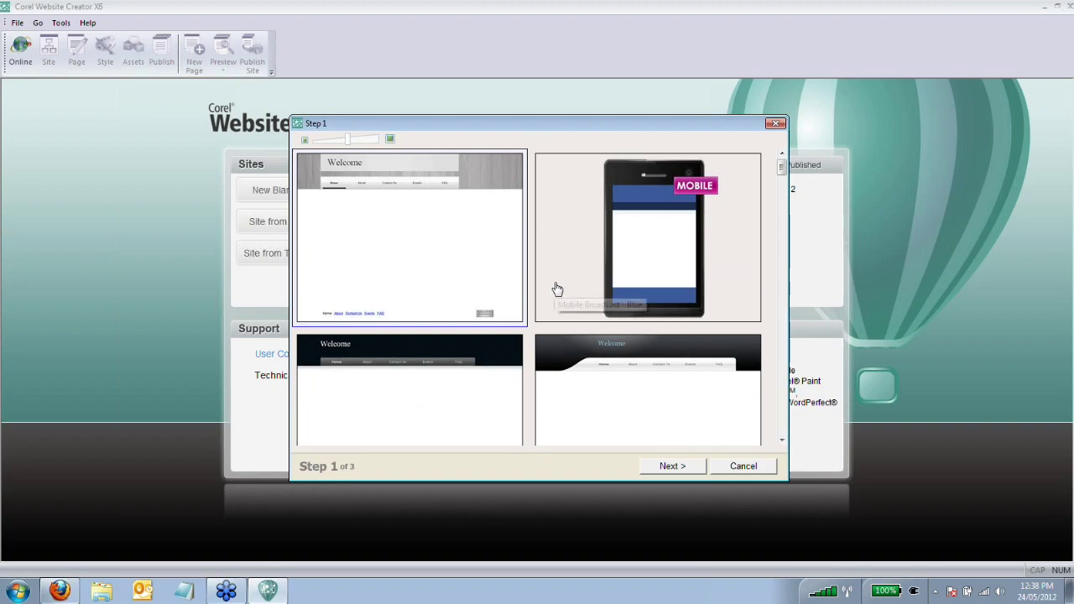
pyautogui.scroll(-5, 552, 291)
pyautogui.scroll(-10, 552, 292)
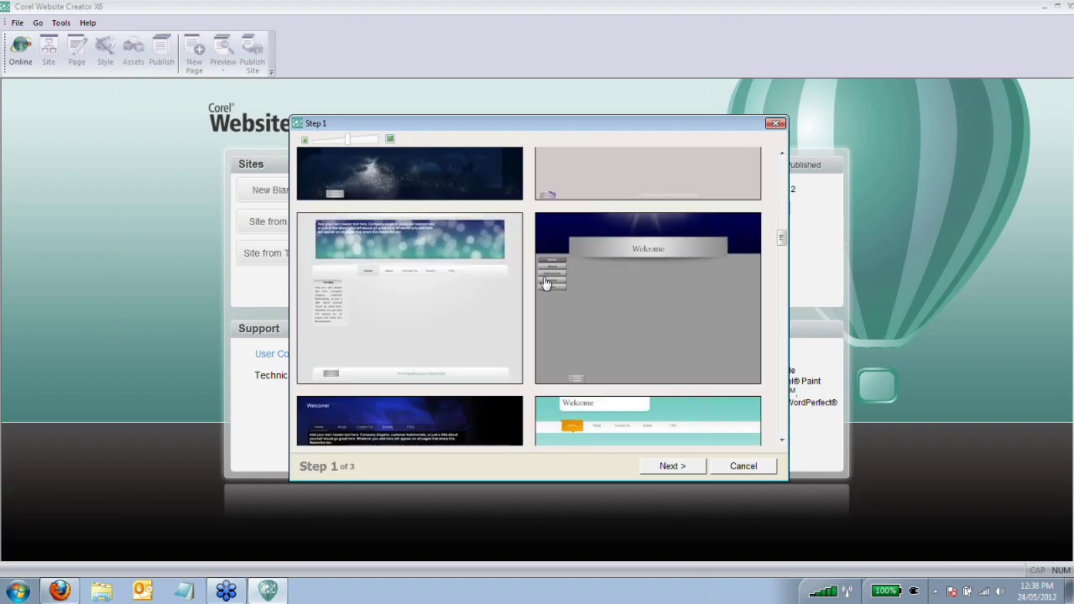
pyautogui.scroll(-10, 555, 282)
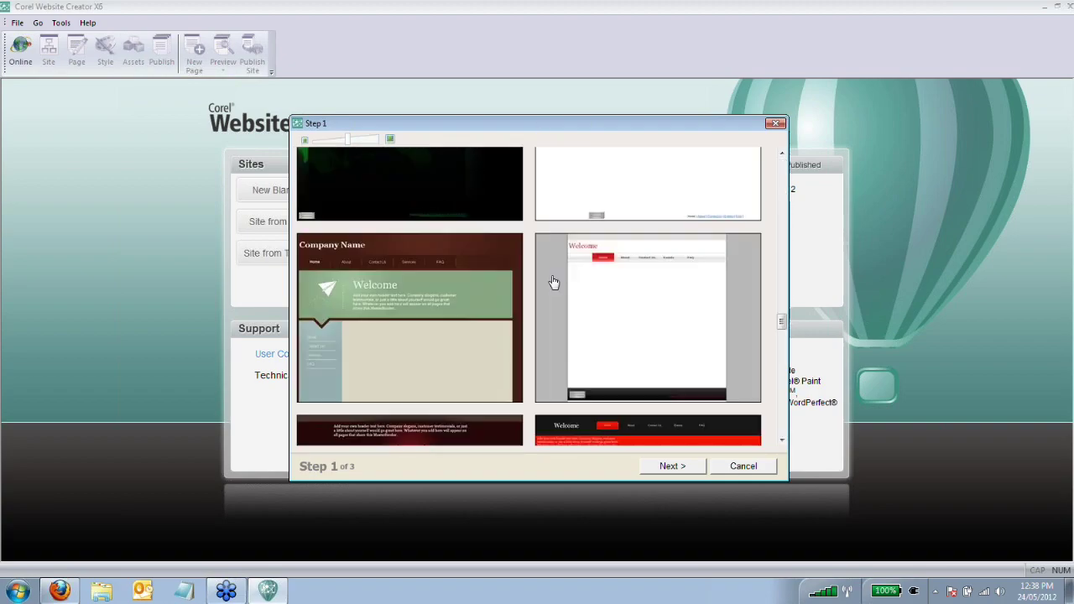
pyautogui.scroll(10, 554, 300)
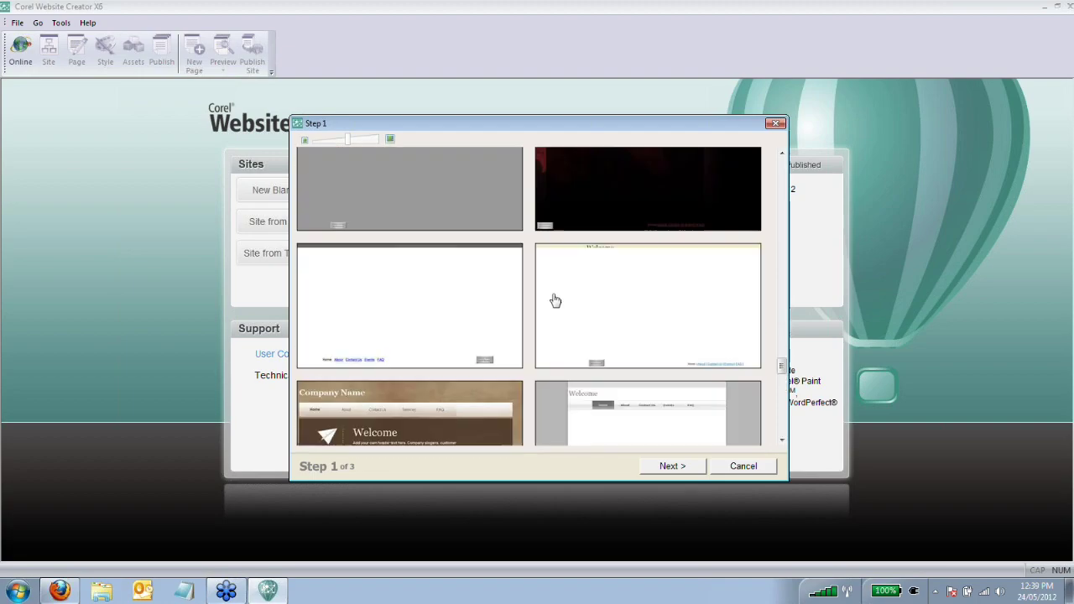
pyautogui.scroll(12, 556, 309)
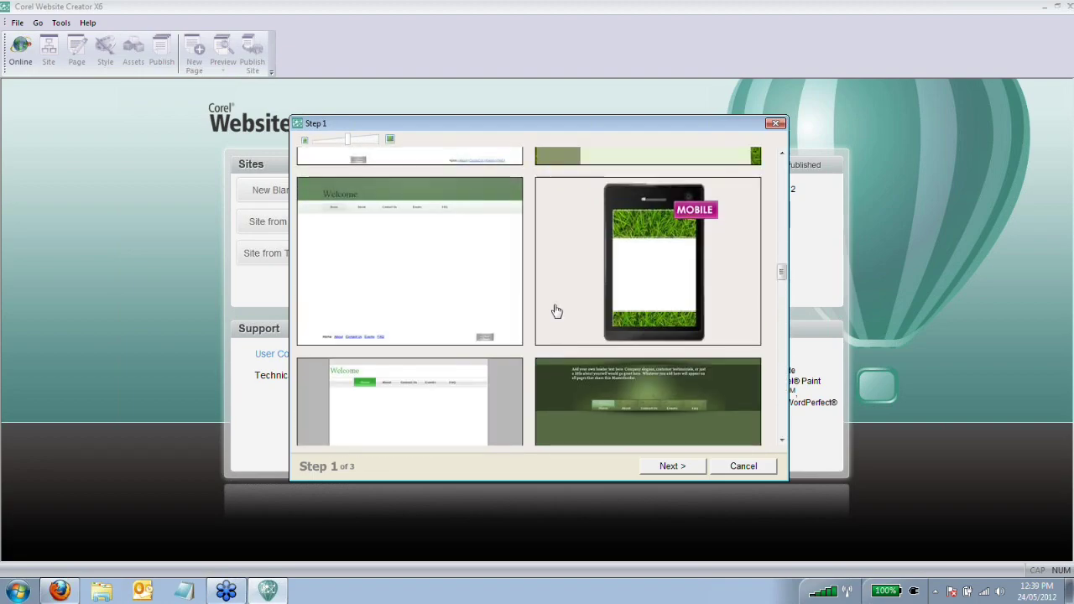
pyautogui.scroll(3, 552, 315)
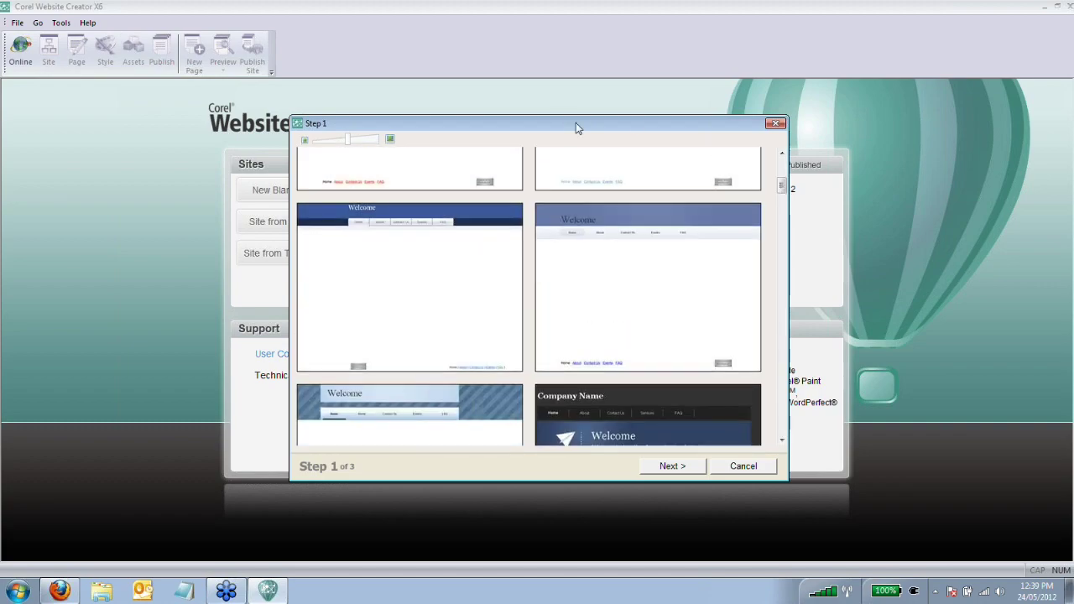
pyautogui.click(764, 468)
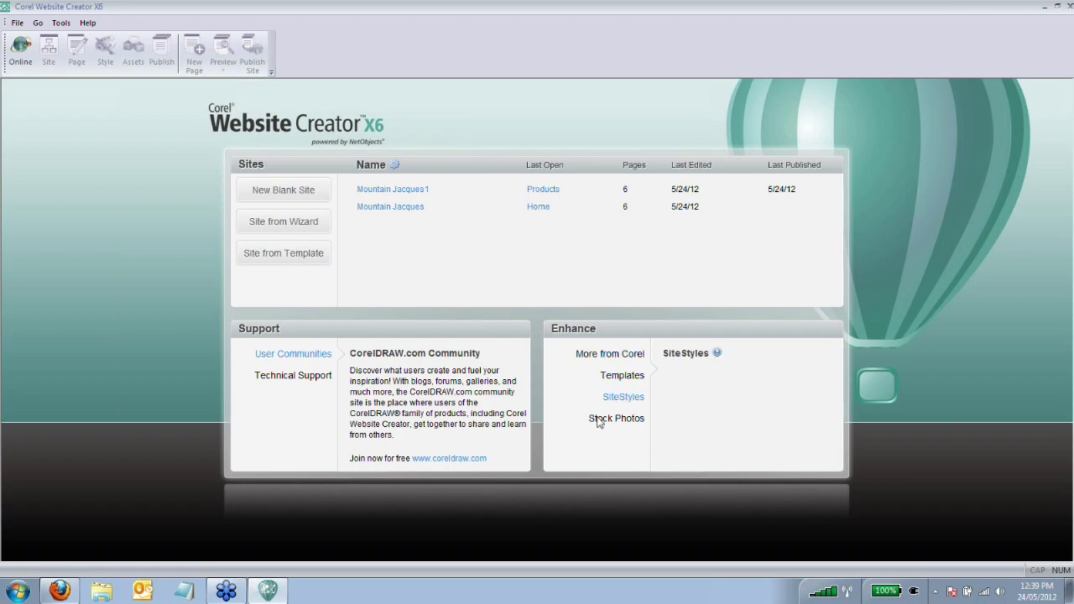
# Step: Start a new site from the wizard using the dark Nylon design with the blue Welcome banner, and proceed to the page selection
pyautogui.click(284, 221)
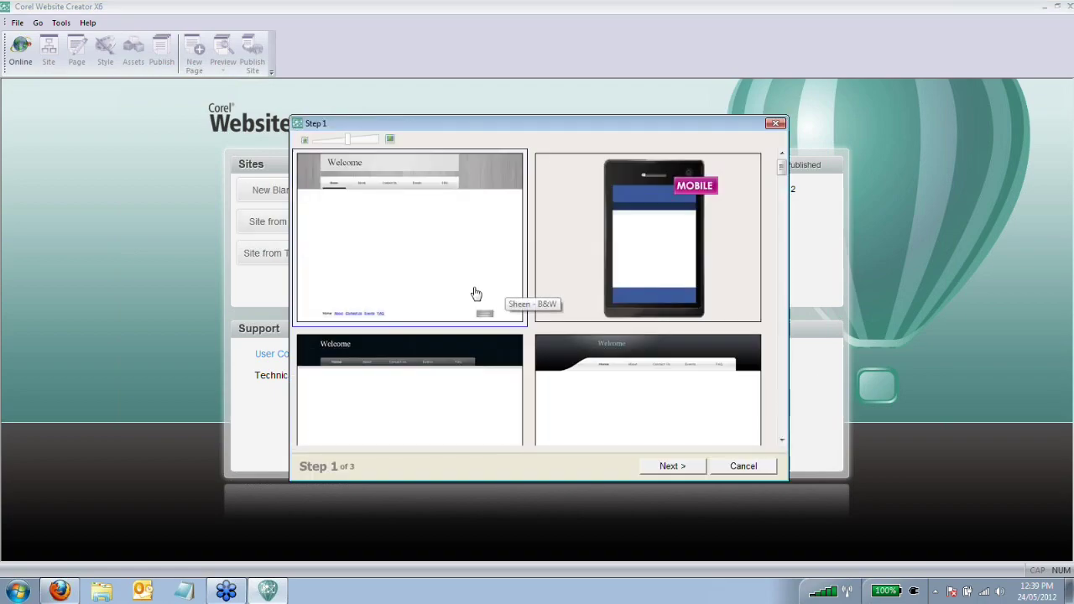
pyautogui.scroll(-3, 473, 294)
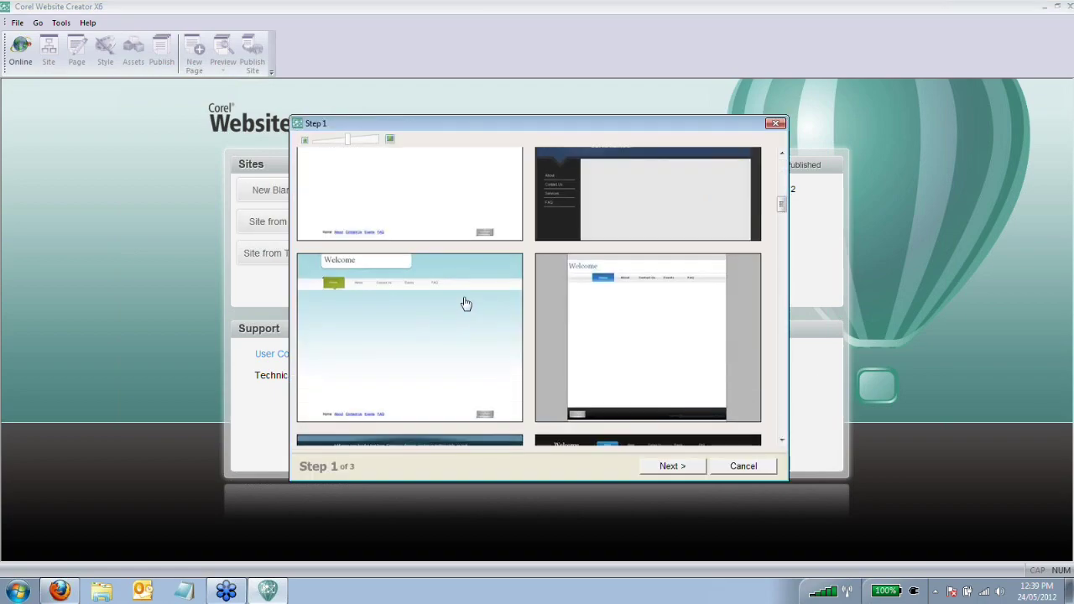
pyautogui.click(644, 352)
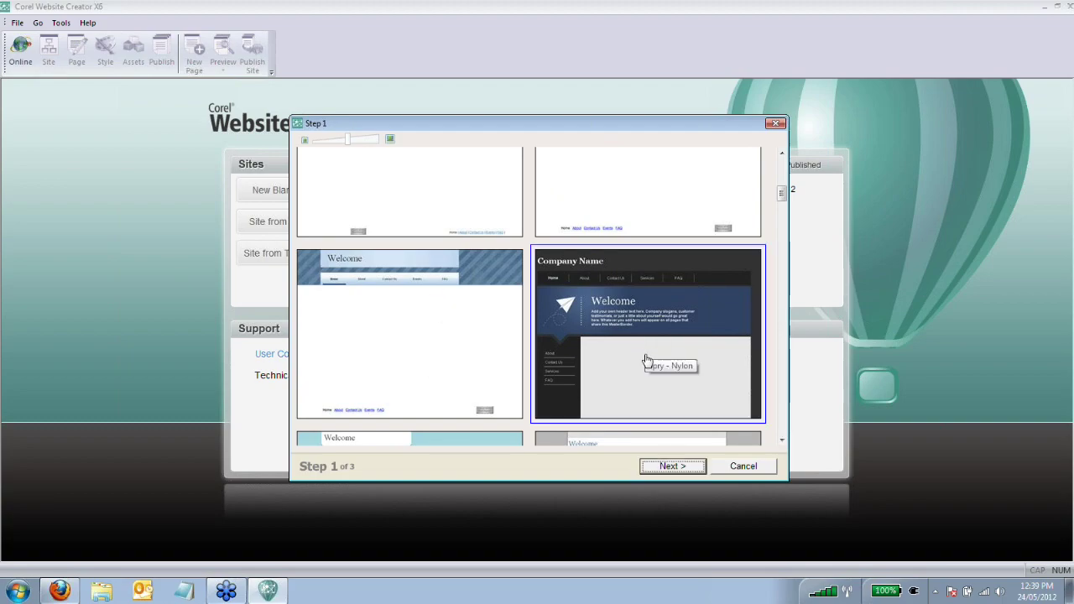
pyautogui.click(672, 469)
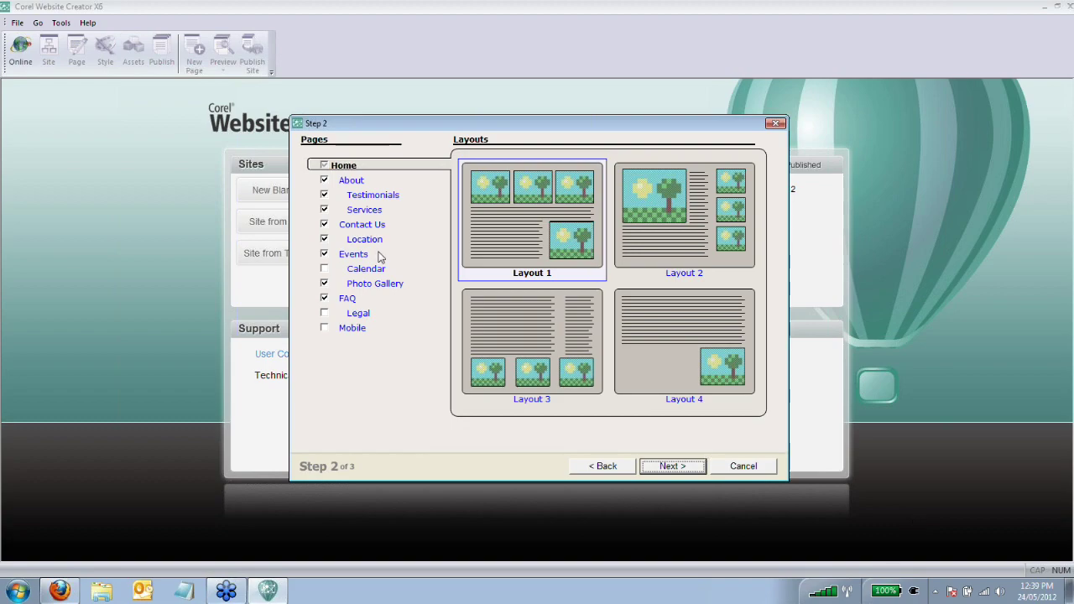
# Step: Compare layouts for the About page and choose Layout 1, and choose Layout 3 for the Testimonials page
pyautogui.click(351, 179)
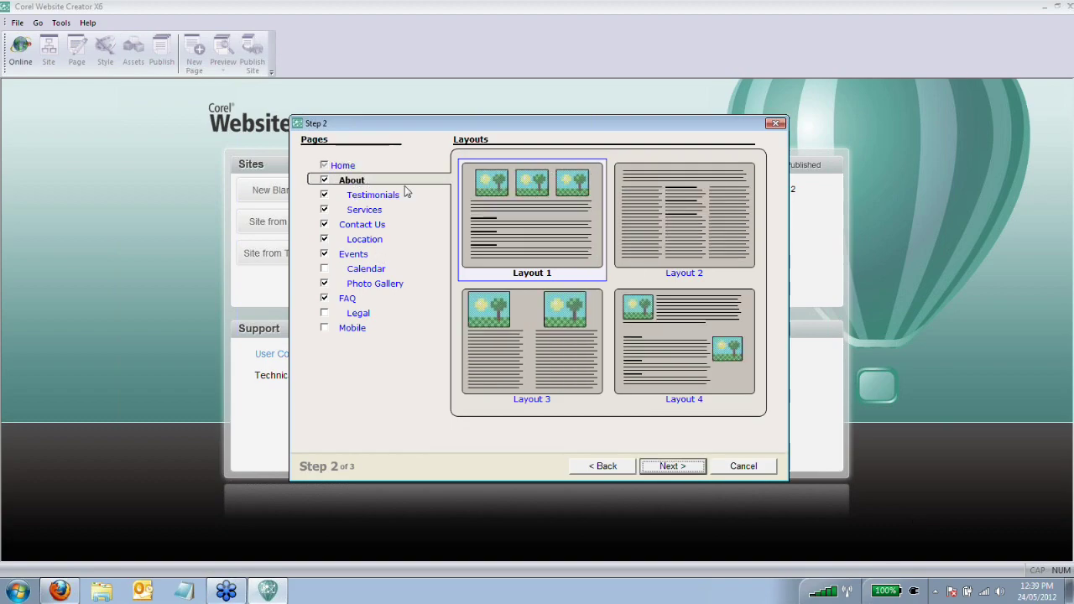
pyautogui.click(708, 216)
pyautogui.click(536, 357)
pyautogui.click(519, 224)
pyautogui.click(372, 198)
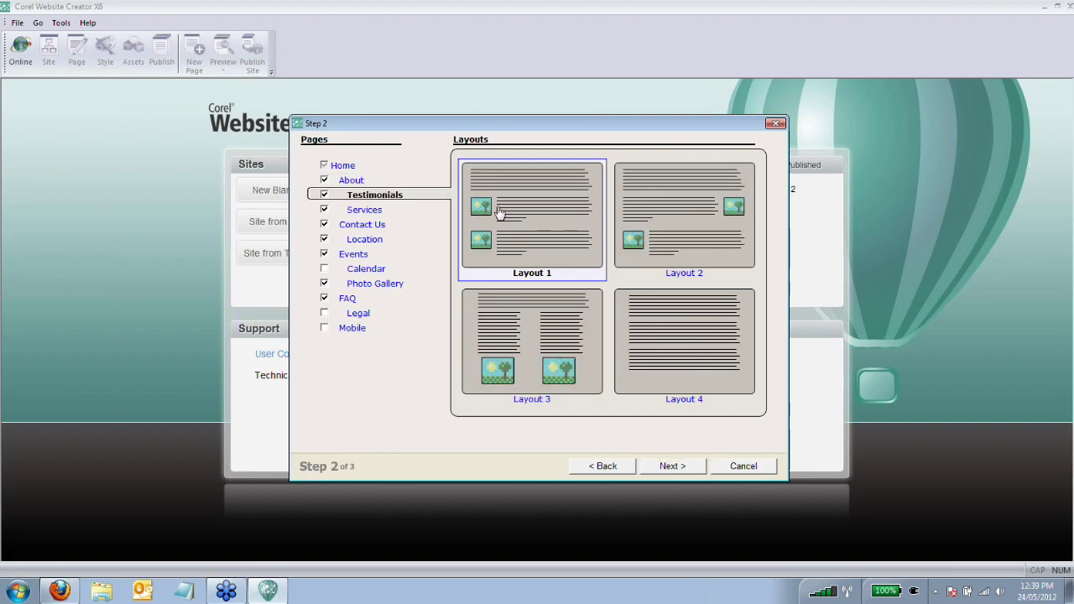
pyautogui.click(525, 319)
# Step: Choose Layout 4 for the Services page and exclude the Contact Us page from the site
pyautogui.click(365, 211)
pyautogui.click(696, 227)
pyautogui.click(697, 301)
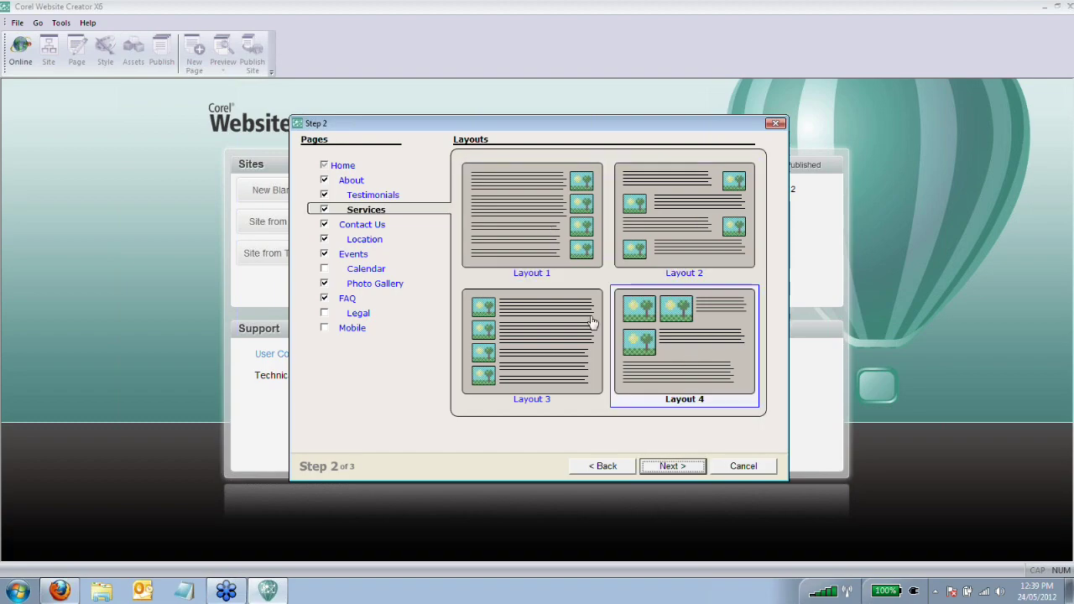
pyautogui.click(325, 225)
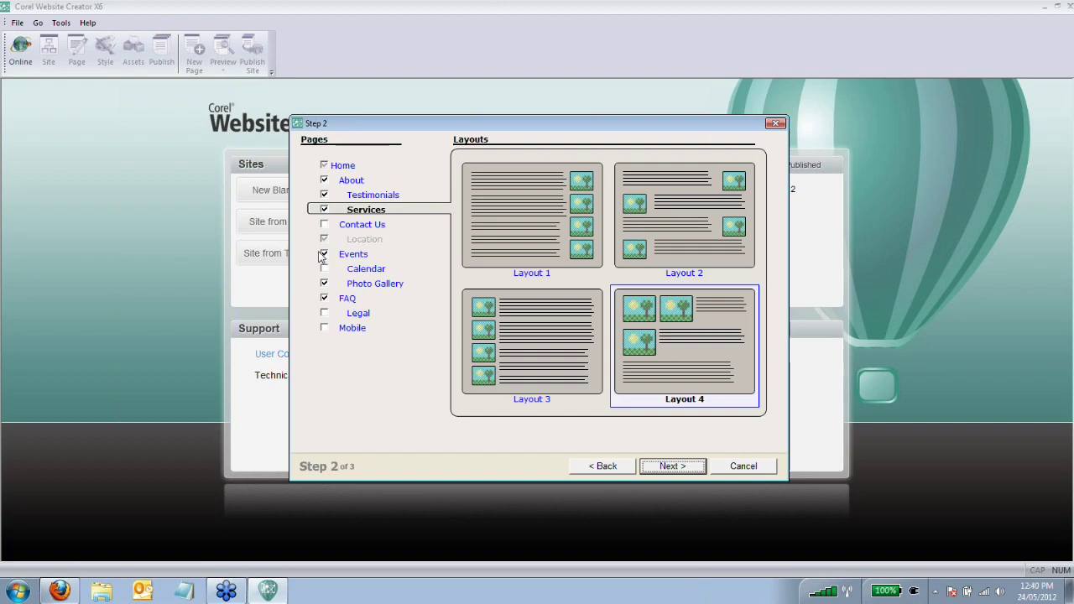
# Step: Exclude the Photo Gallery page, include the Legal page, and choose Layout 4 for the FAQ page
pyautogui.click(324, 285)
pyautogui.click(325, 314)
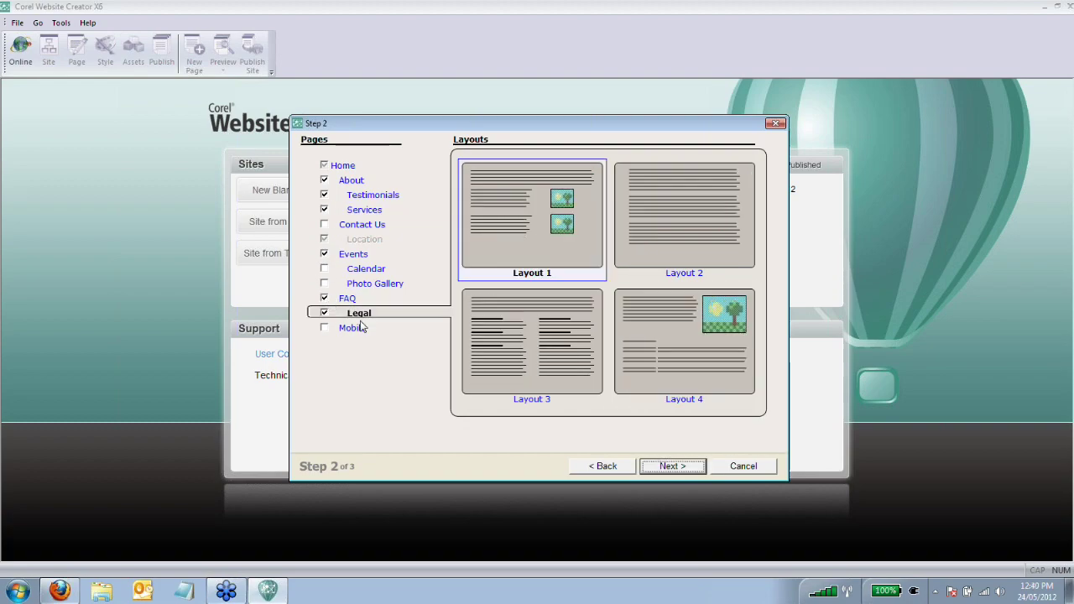
pyautogui.click(348, 299)
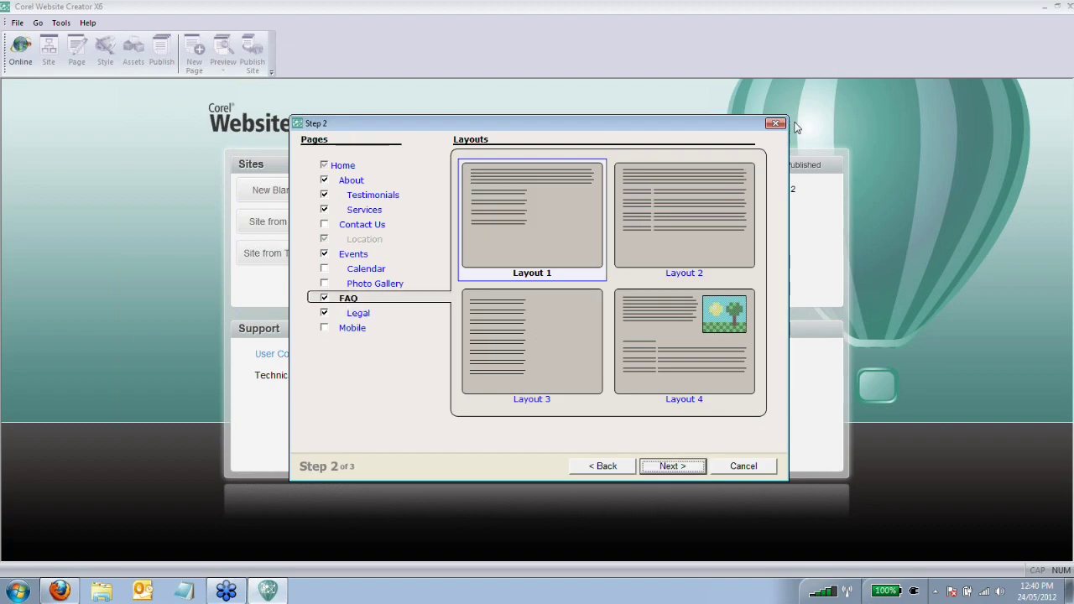
pyautogui.click(681, 316)
# Step: Try Layout 2 for the Events and Services pages, and settle on Layout 4 for both
pyautogui.click(360, 255)
pyautogui.click(668, 228)
pyautogui.click(697, 374)
pyautogui.click(369, 211)
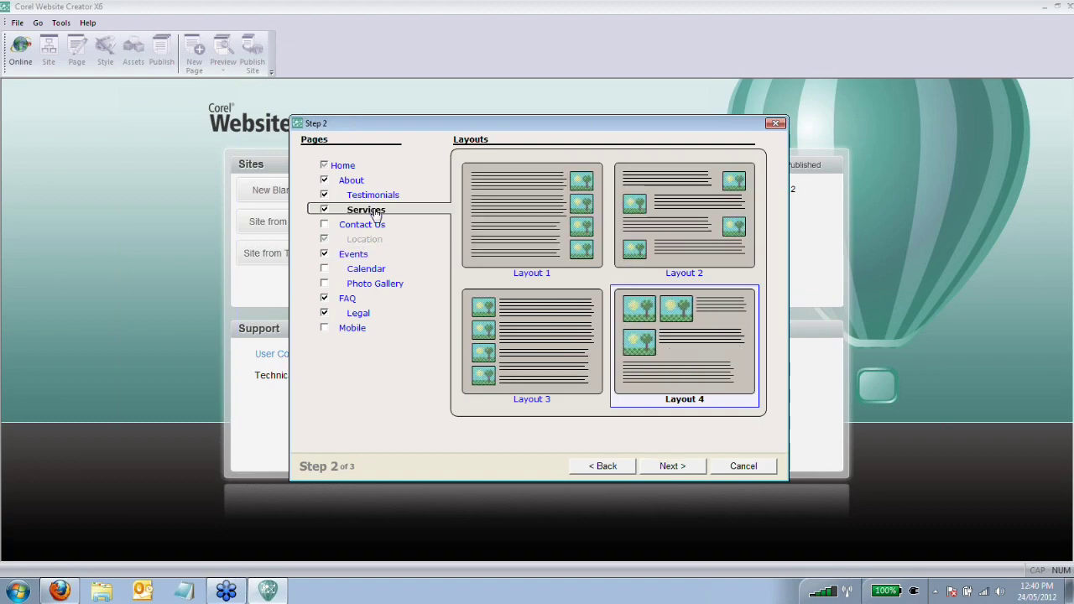
pyautogui.click(684, 206)
pyautogui.click(714, 372)
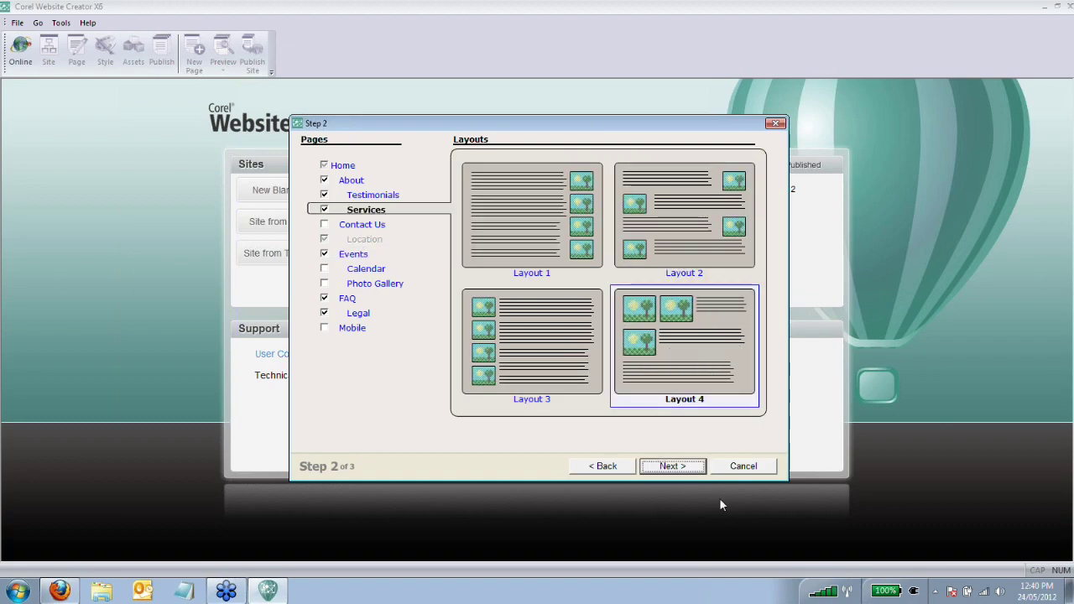
# Step: Finish the wizard without creating a profile or adding optional information, and save the site as test
pyautogui.click(674, 467)
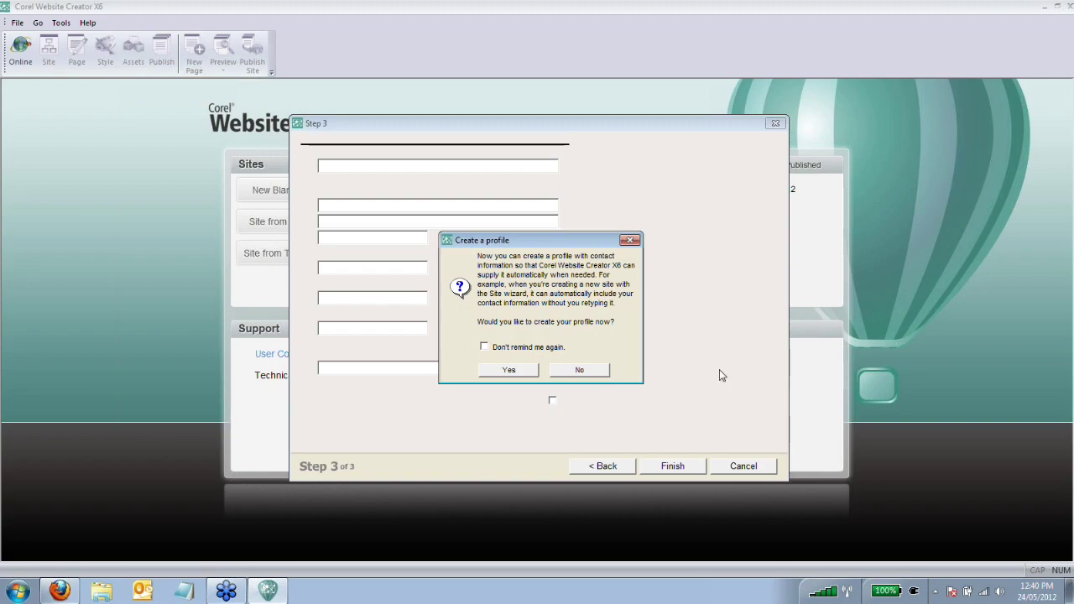
pyautogui.click(605, 374)
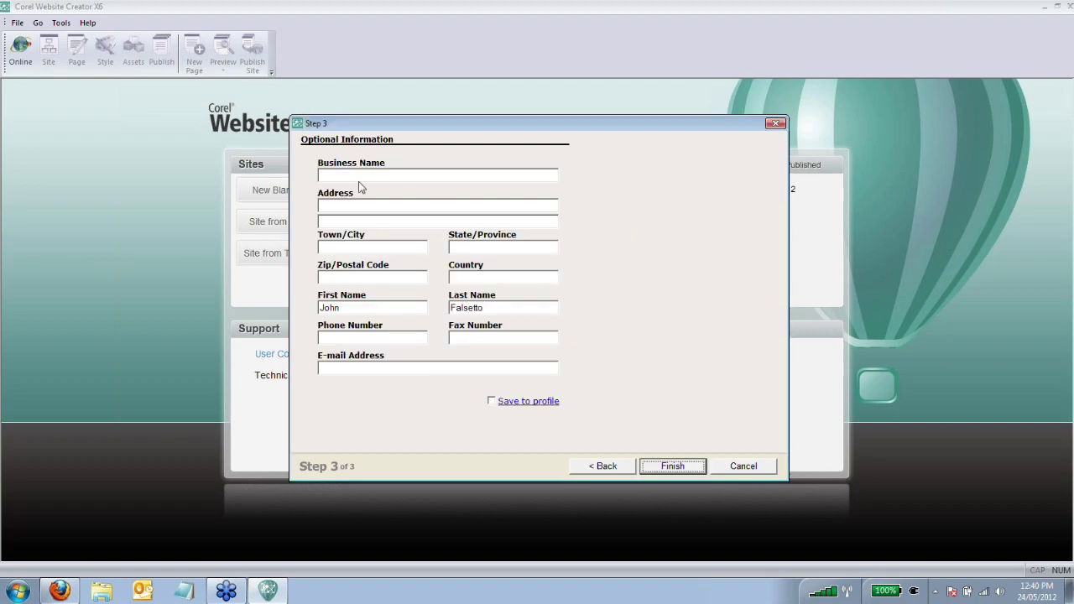
pyautogui.click(361, 177)
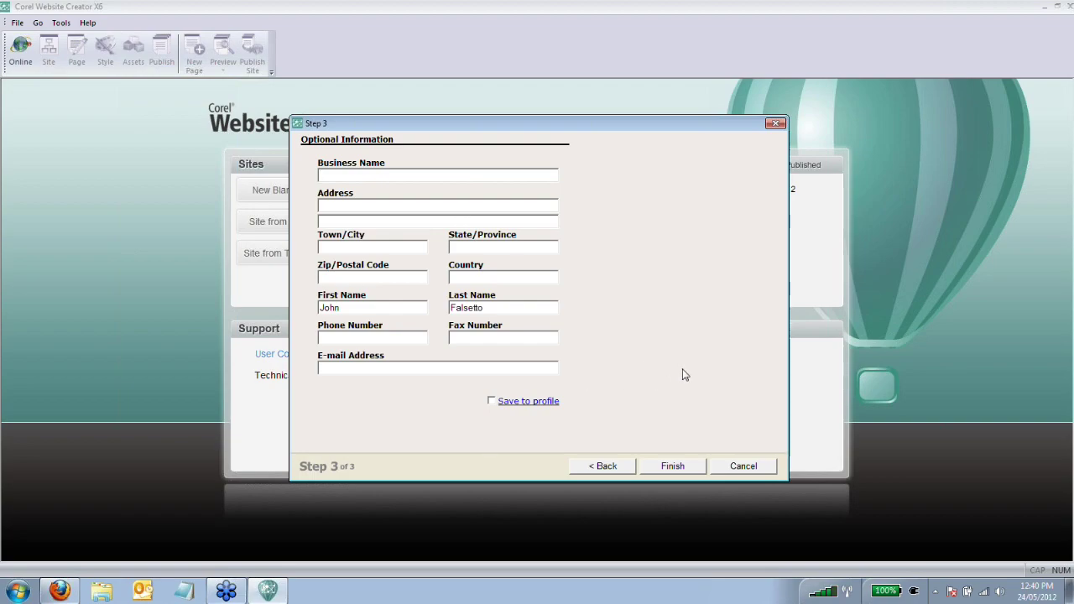
pyautogui.click(675, 467)
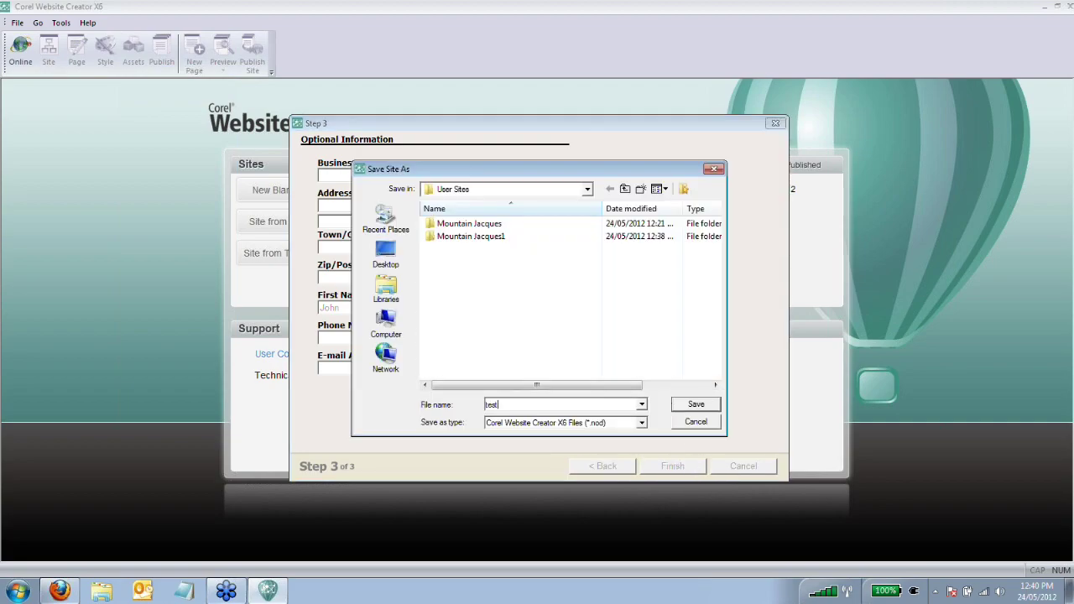
pyautogui.click(697, 405)
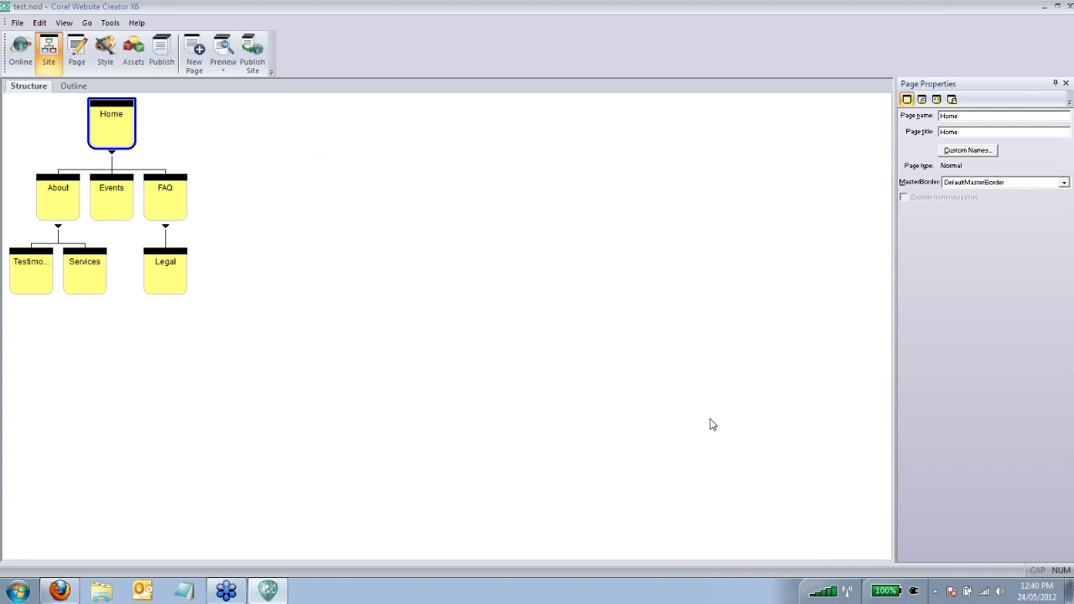
# Step: Open the Home page and replace the placeholder text under the Welcome heading with "This now our website."
pyautogui.doubleClick(112, 133)
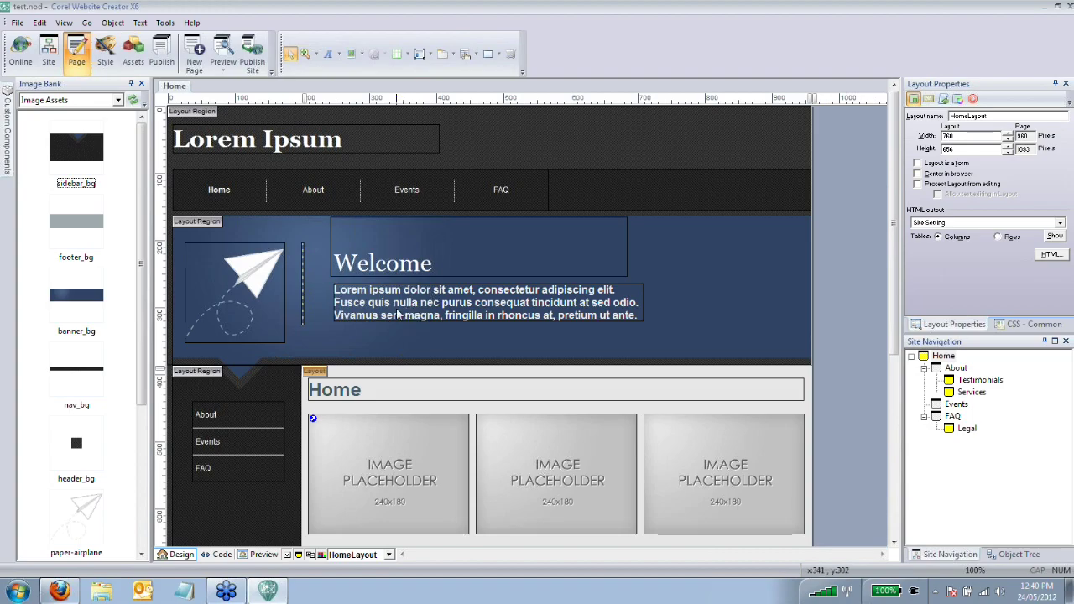
pyautogui.scroll(-3, 423, 306)
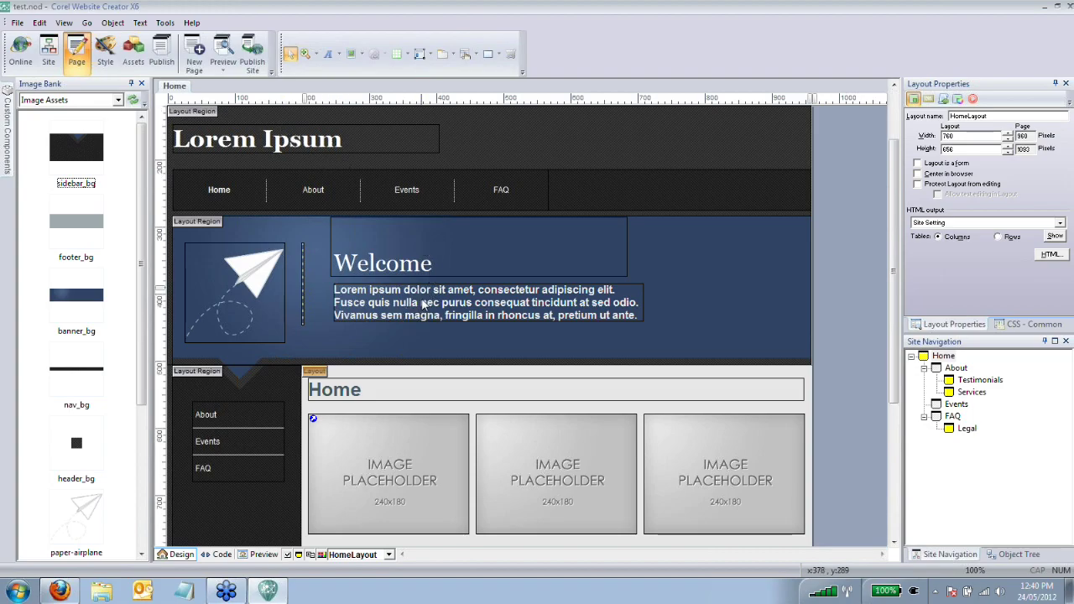
pyautogui.scroll(-8, 423, 305)
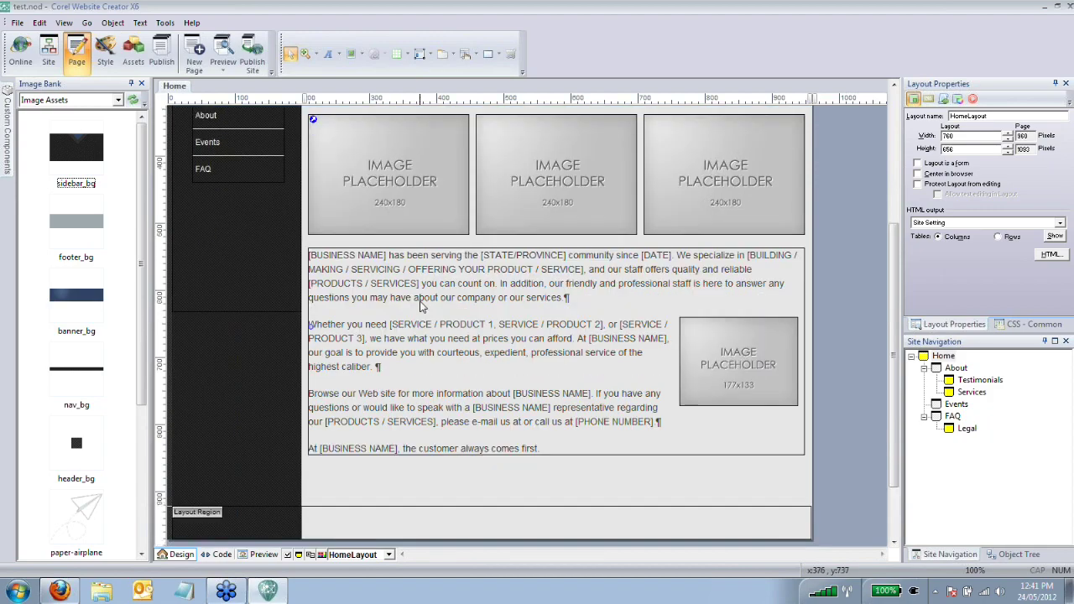
pyautogui.scroll(10, 423, 305)
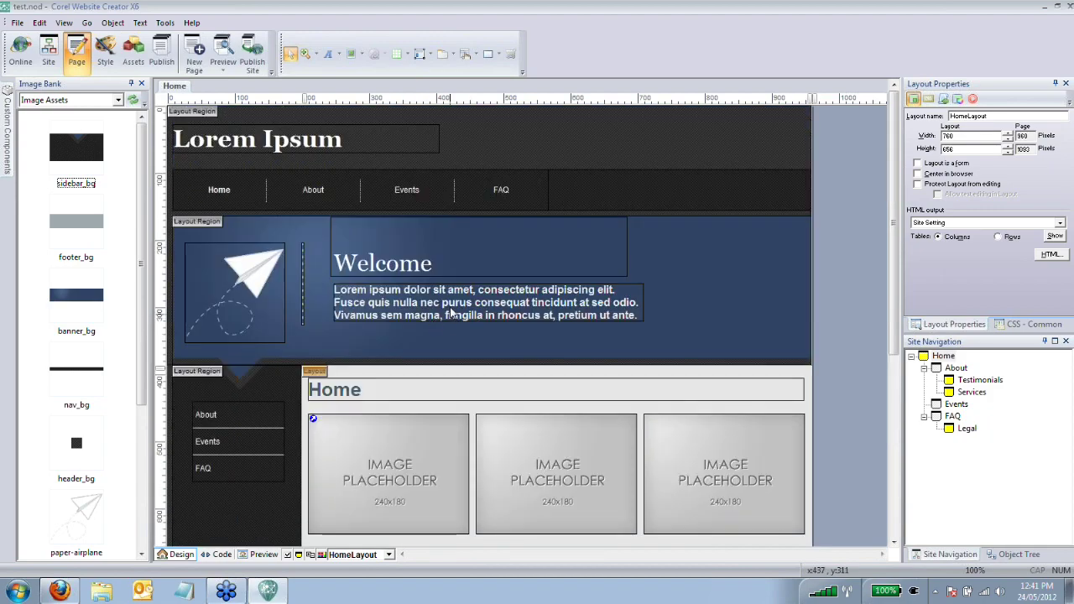
pyautogui.click(451, 313)
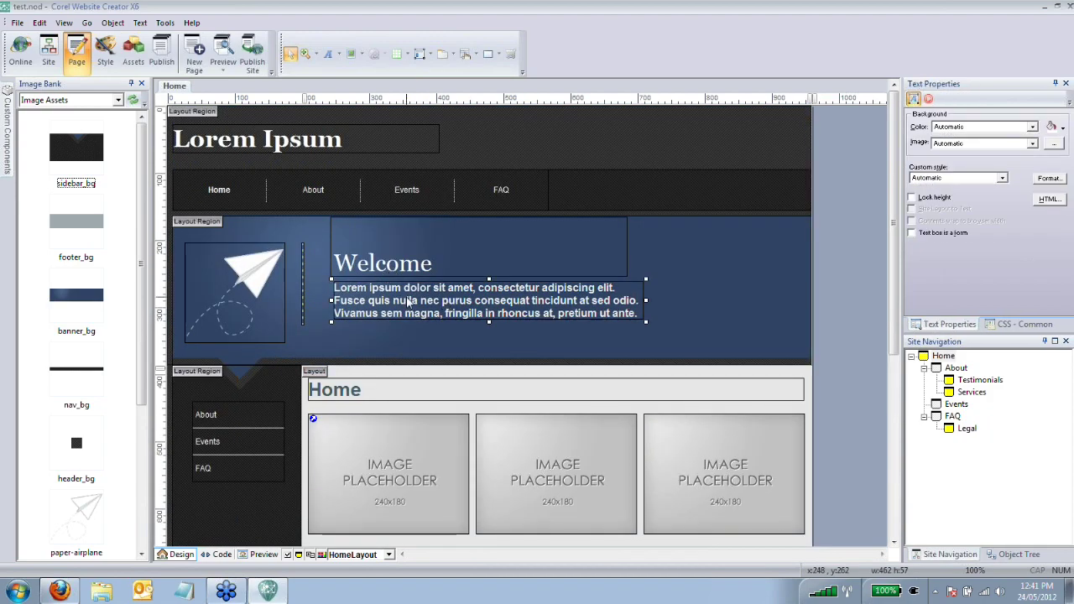
pyautogui.click(409, 300)
pyautogui.moveTo(640, 313); pyautogui.dragTo(321, 289)
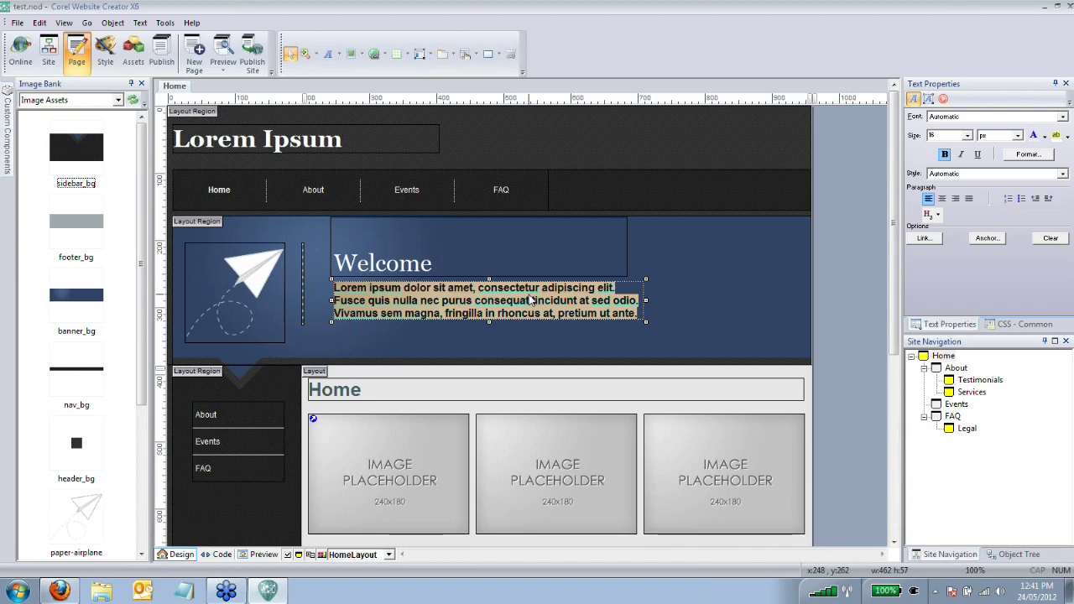
pyautogui.write('Th')
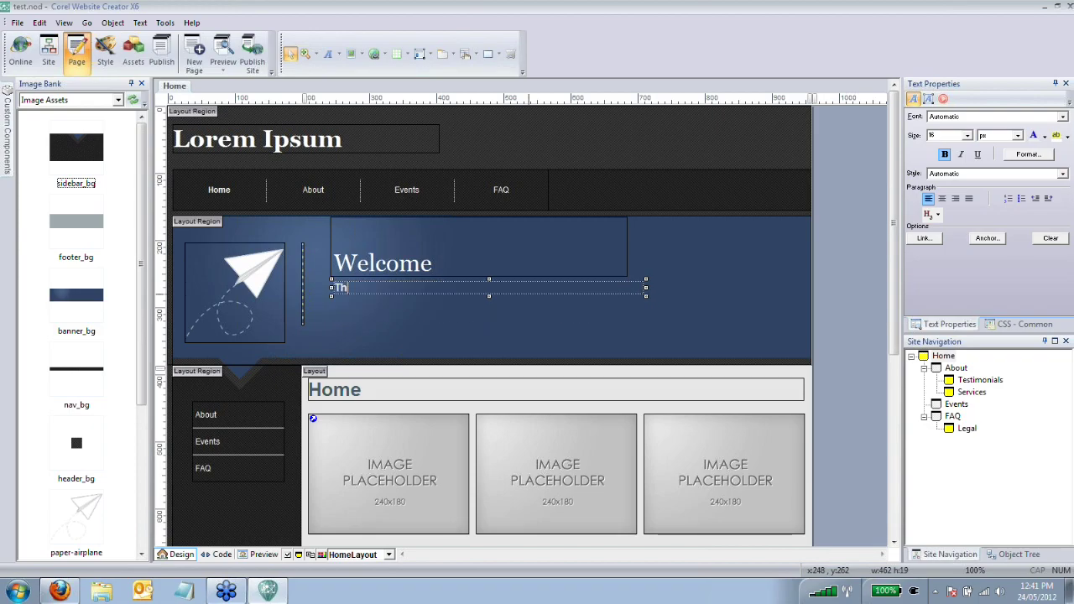
pyautogui.write('is now our website.')
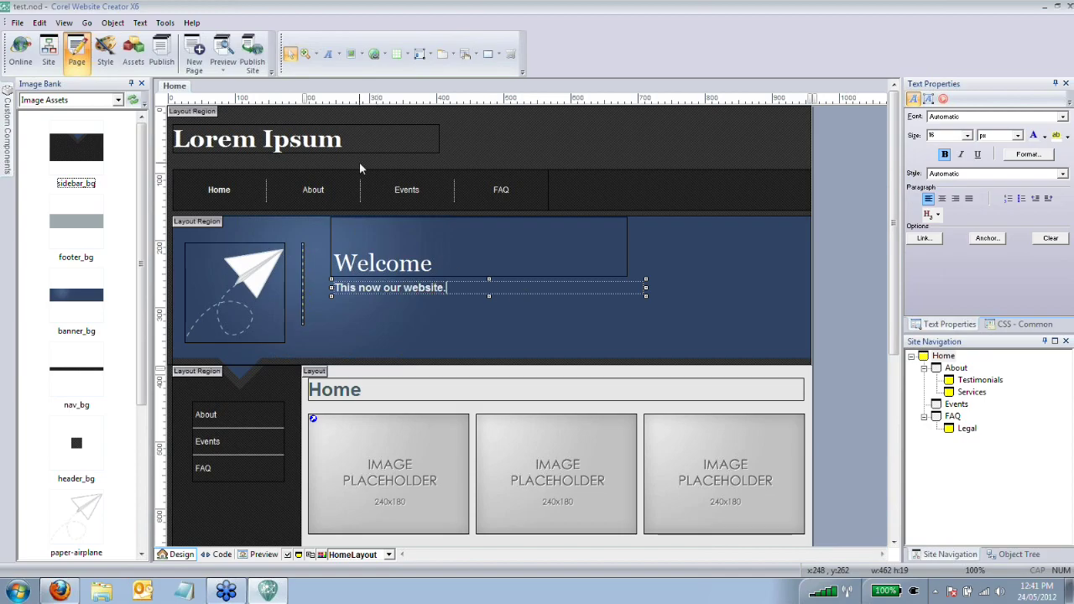
# Step: Publish the entire site to the Local Publish location
pyautogui.click(253, 53)
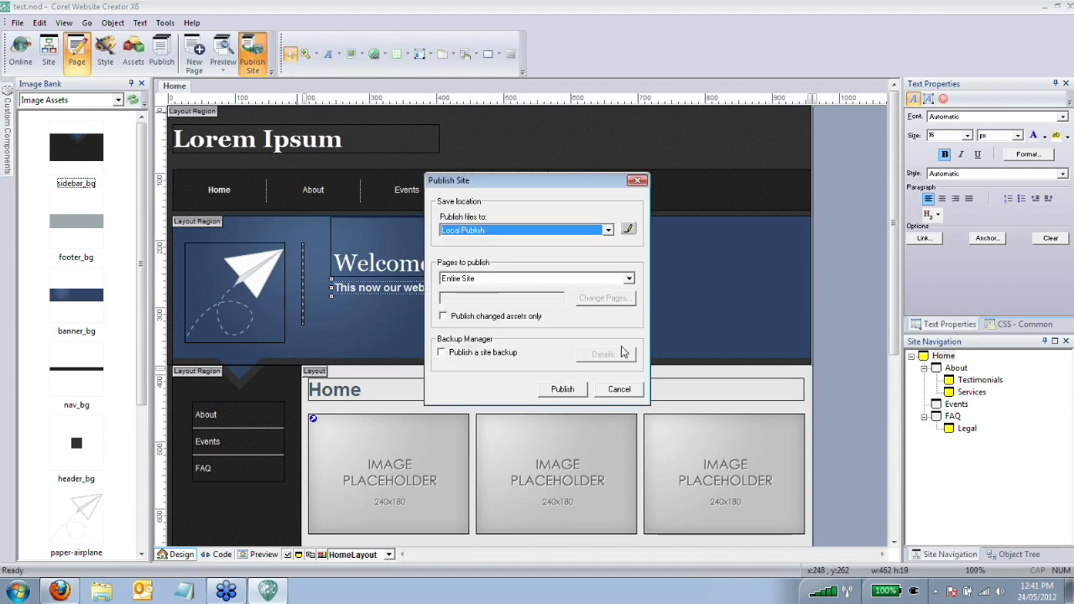
pyautogui.click(575, 391)
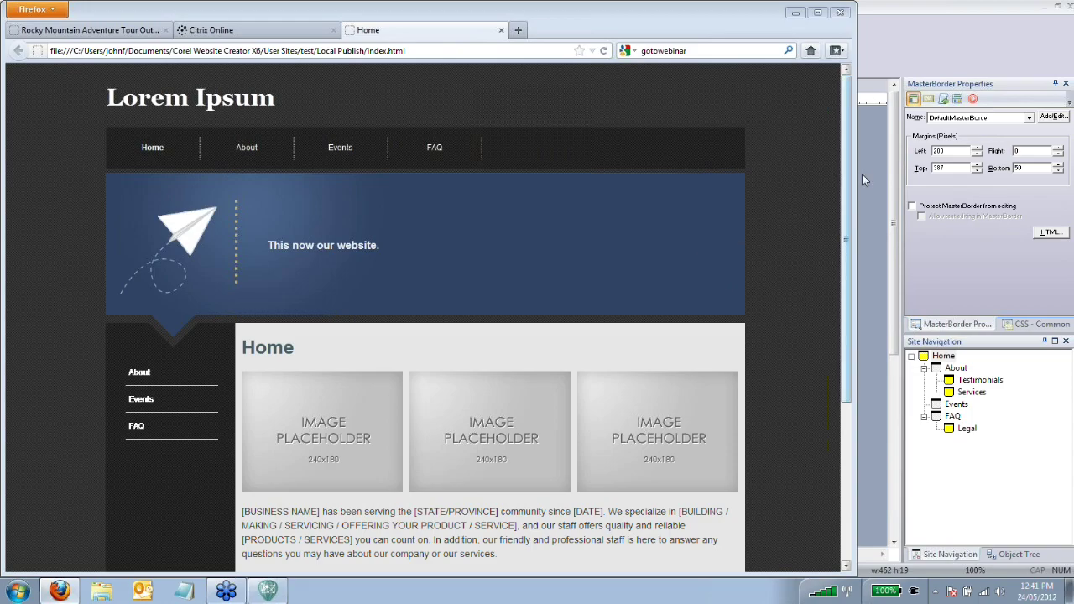
# Step: Look through the Home, About, Events and FAQ pages of the published site in the browser, and close its tab
pyautogui.moveTo(848, 169)
pyautogui.mouseDown()
pyautogui.moveTo(847, 323)
pyautogui.moveTo(848, 173)
pyautogui.mouseUp()
pyautogui.click(246, 147)
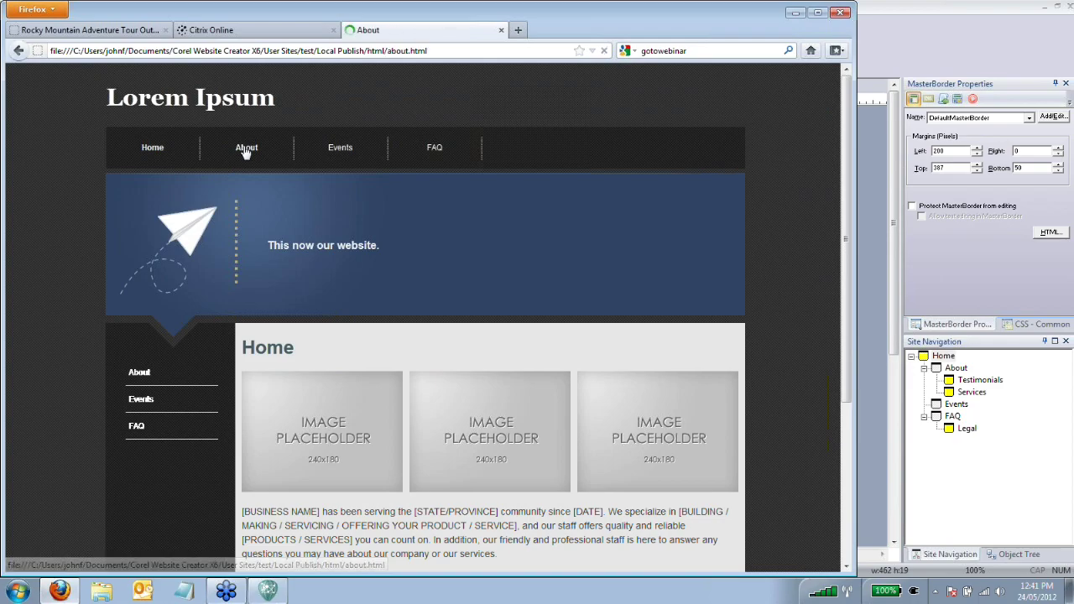
pyautogui.scroll(-2, 493, 346)
pyautogui.scroll(2, 494, 346)
pyautogui.click(341, 148)
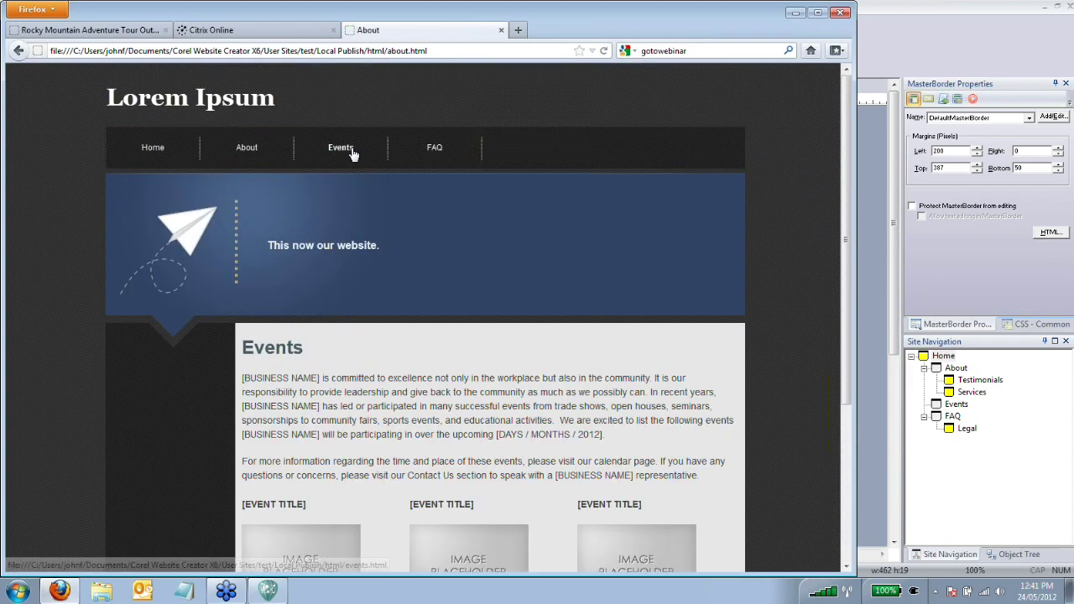
pyautogui.scroll(-5, 378, 149)
pyautogui.scroll(5, 443, 149)
pyautogui.click(438, 148)
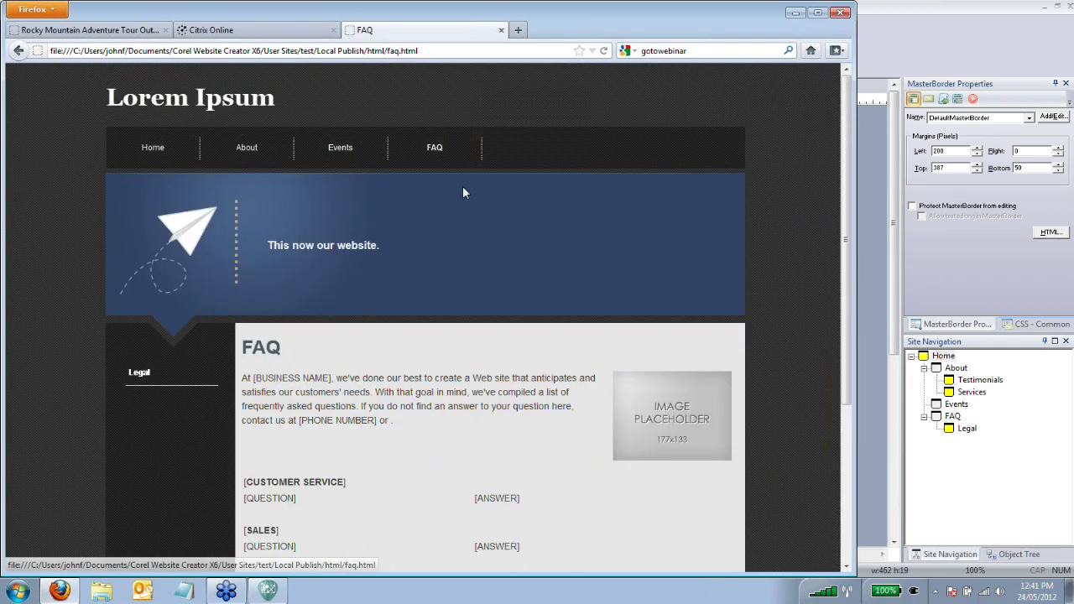
pyautogui.click(154, 156)
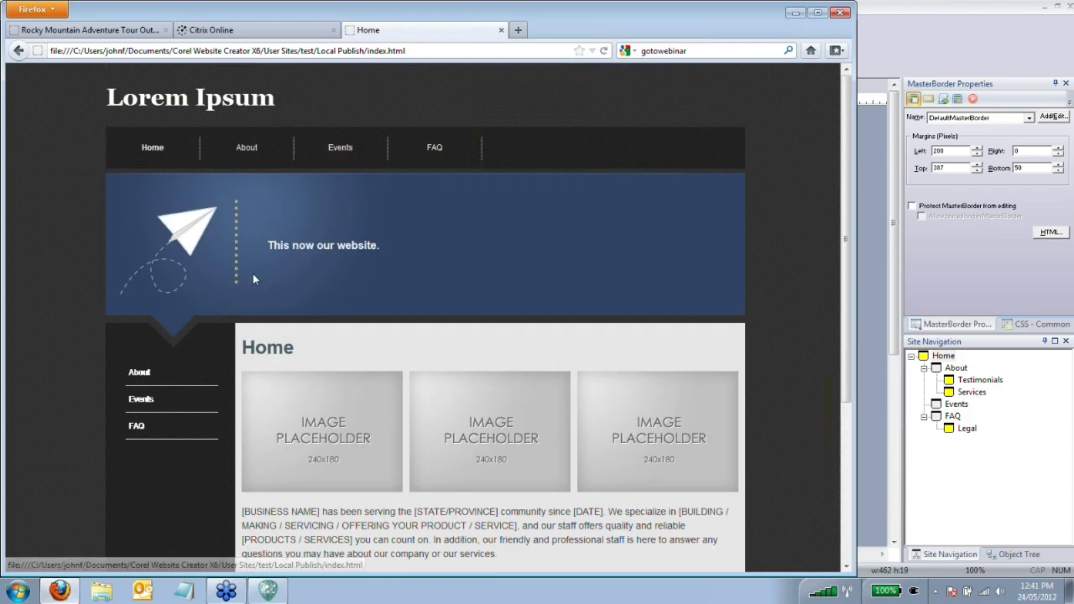
pyautogui.scroll(-5, 398, 324)
pyautogui.scroll(5, 398, 324)
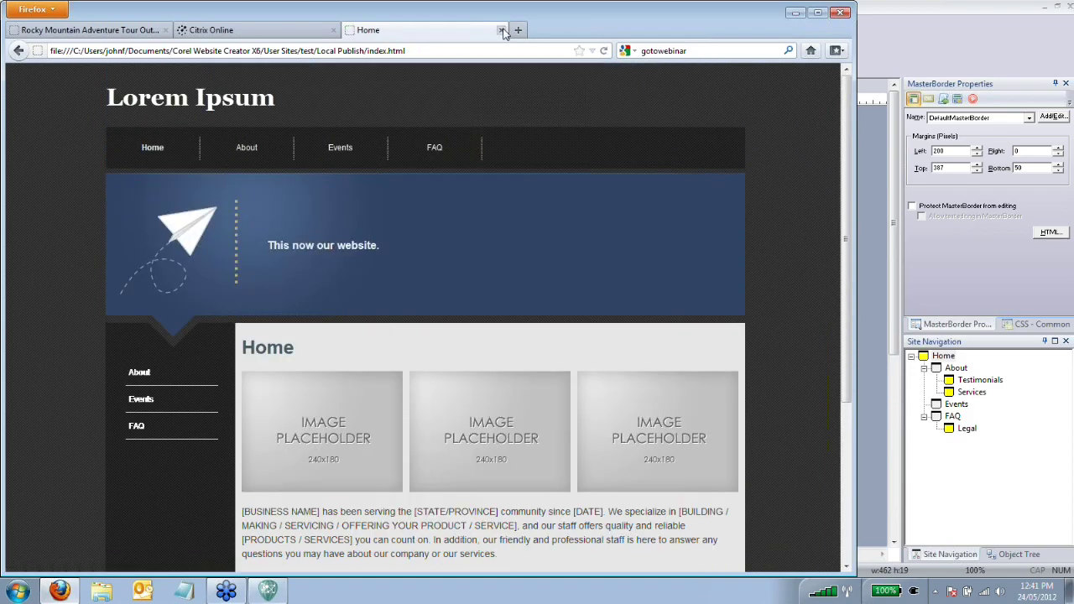
pyautogui.click(501, 30)
pyautogui.scroll(-2, 426, 252)
pyautogui.scroll(2, 427, 250)
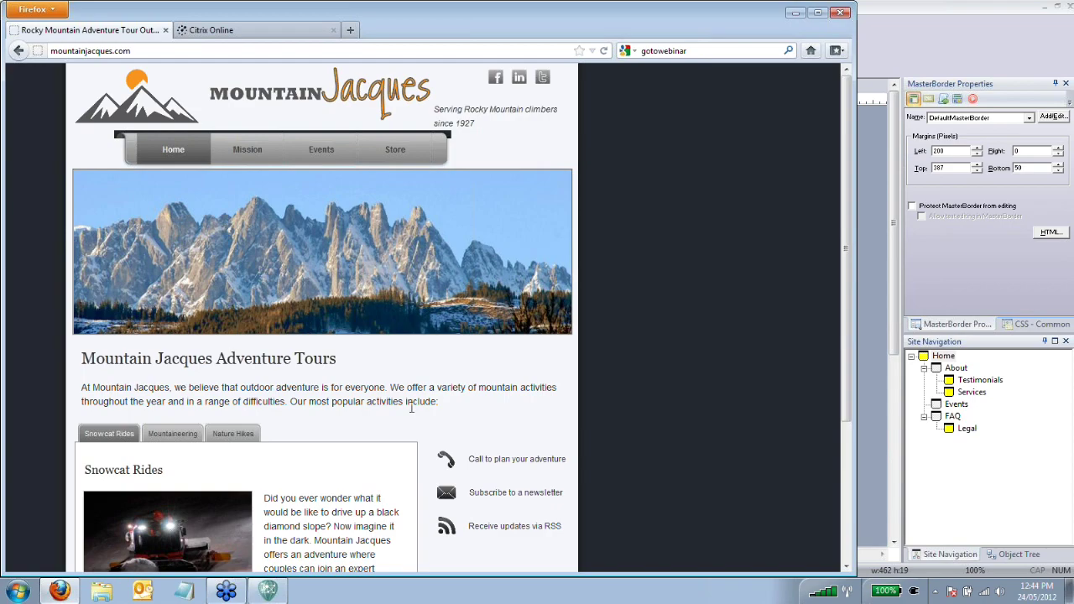
# Step: Switch back to Corel Website Creator X6 and examine the structure and button style properties of the header's navigation bar
pyautogui.click(266, 593)
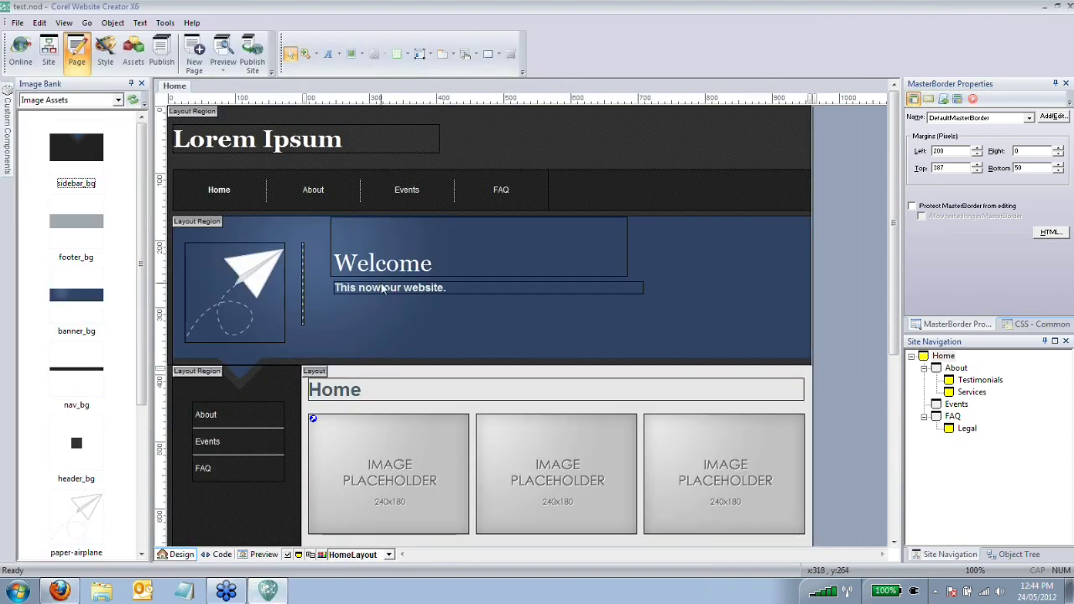
pyautogui.click(468, 194)
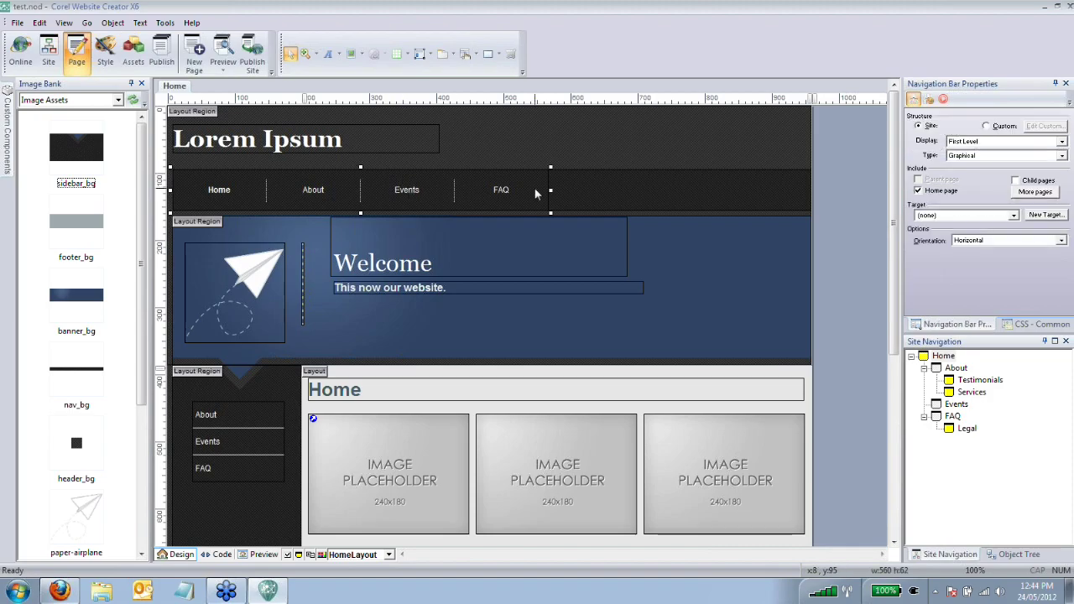
pyautogui.click(555, 134)
pyautogui.click(410, 191)
pyautogui.click(540, 139)
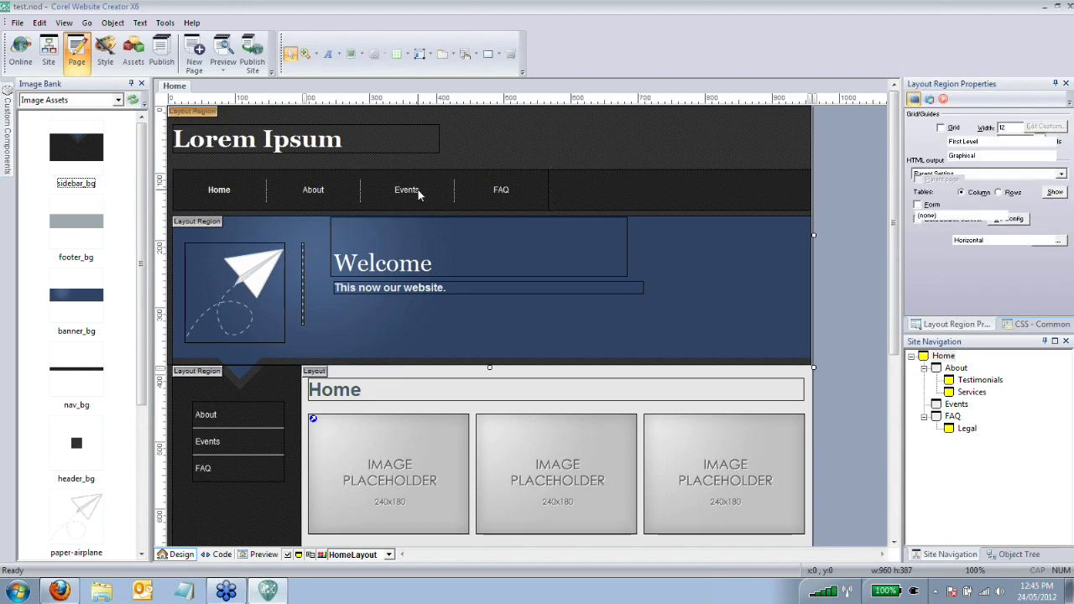
pyautogui.click(413, 191)
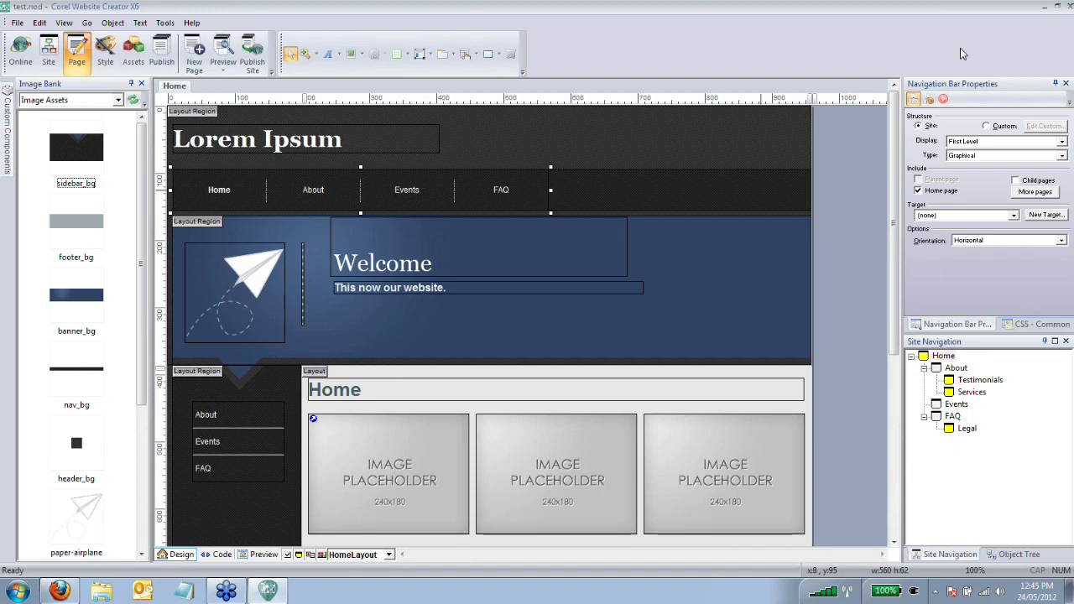
pyautogui.click(914, 100)
pyautogui.click(930, 100)
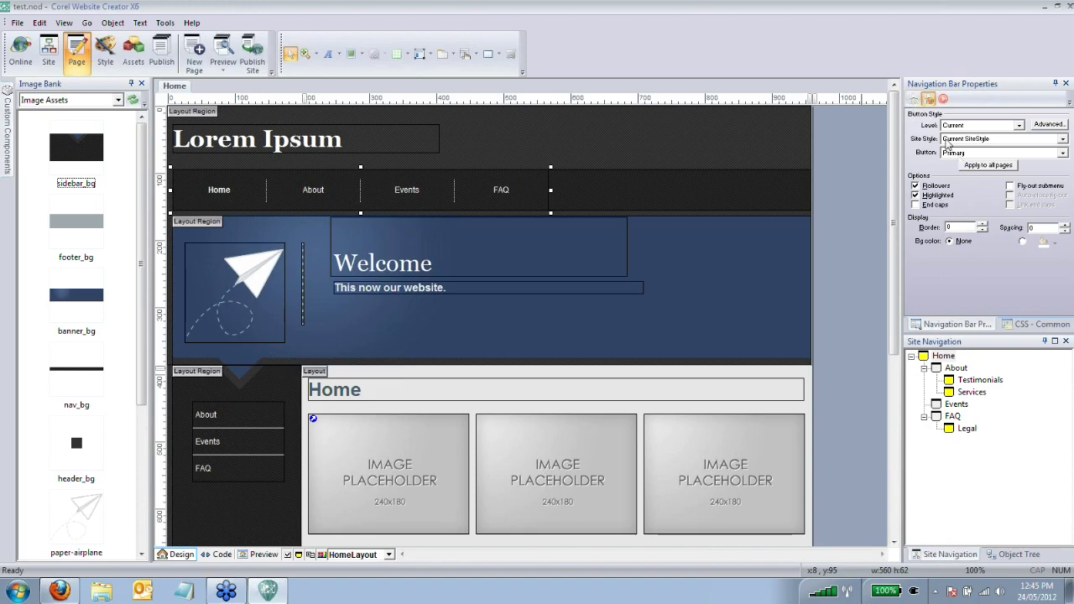
pyautogui.click(913, 100)
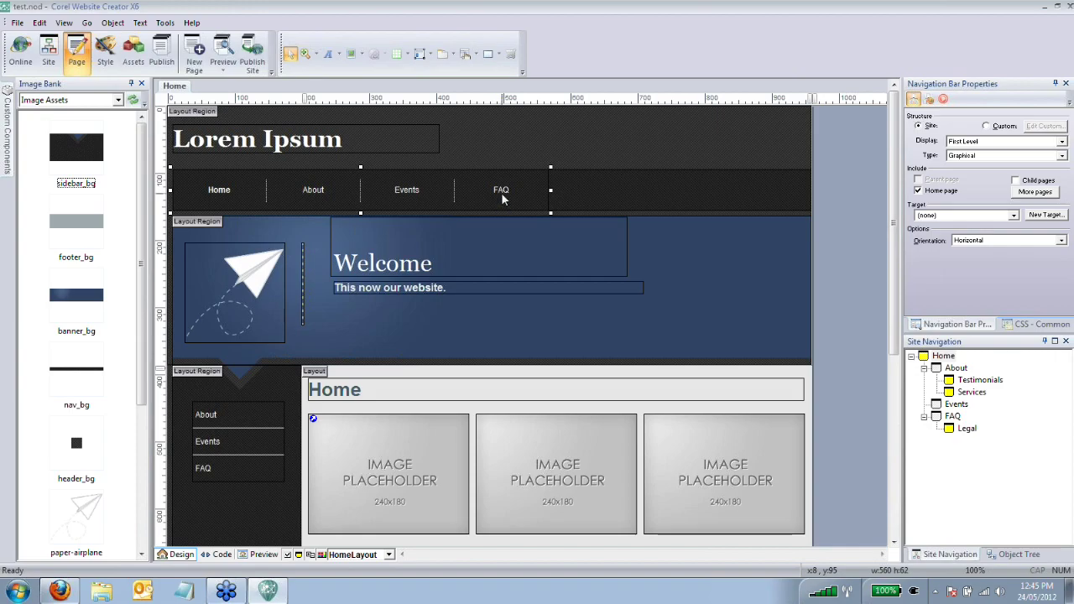
# Step: Move the header's horizontal navigation bar to about x 191, y 95, near the middle of the page width
pyautogui.moveTo(501, 192); pyautogui.dragTo(640, 200)
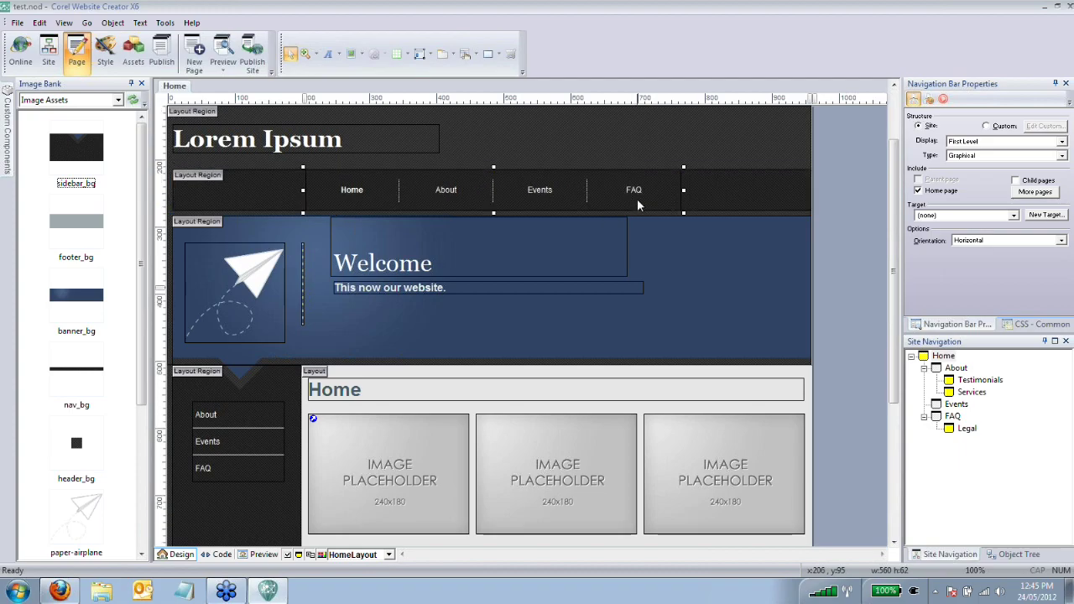
pyautogui.scroll(-3, 638, 199)
pyautogui.scroll(3, 588, 200)
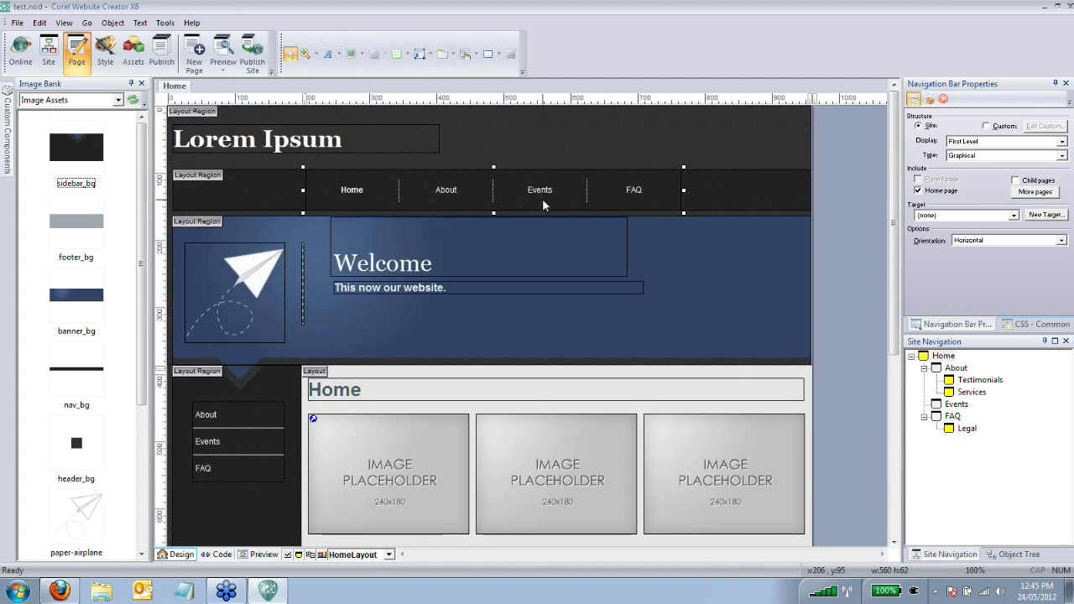
pyautogui.moveTo(531, 197); pyautogui.dragTo(504, 195)
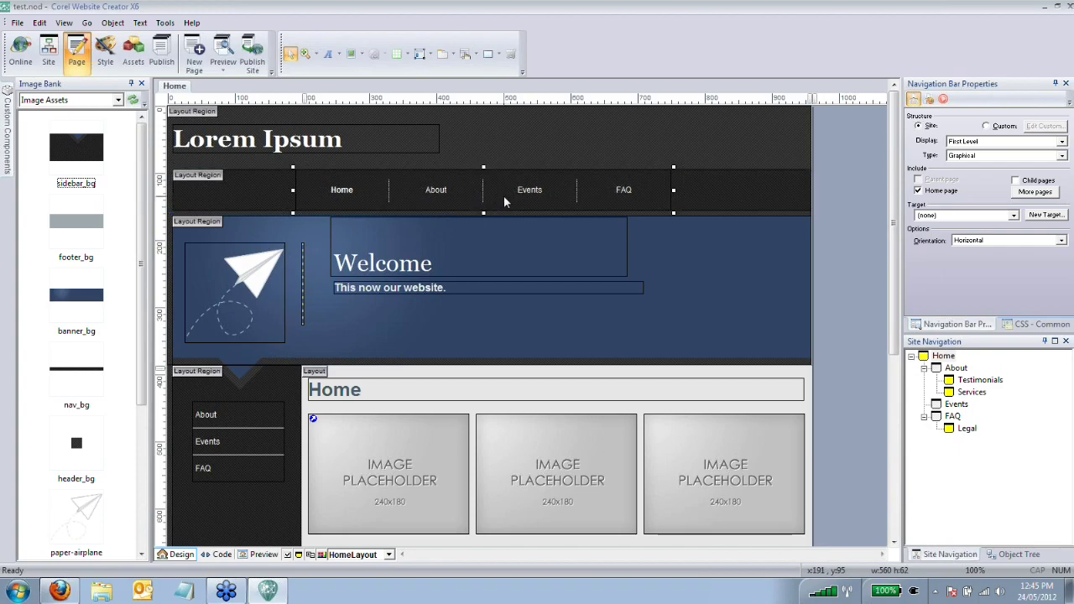
pyautogui.click(522, 134)
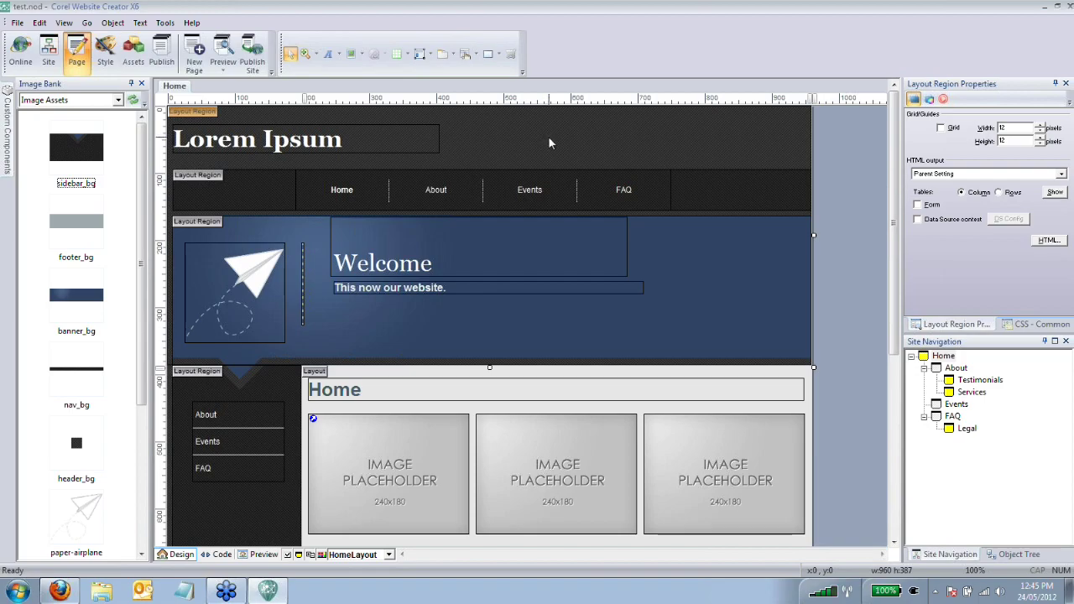
pyautogui.scroll(-2, 548, 139)
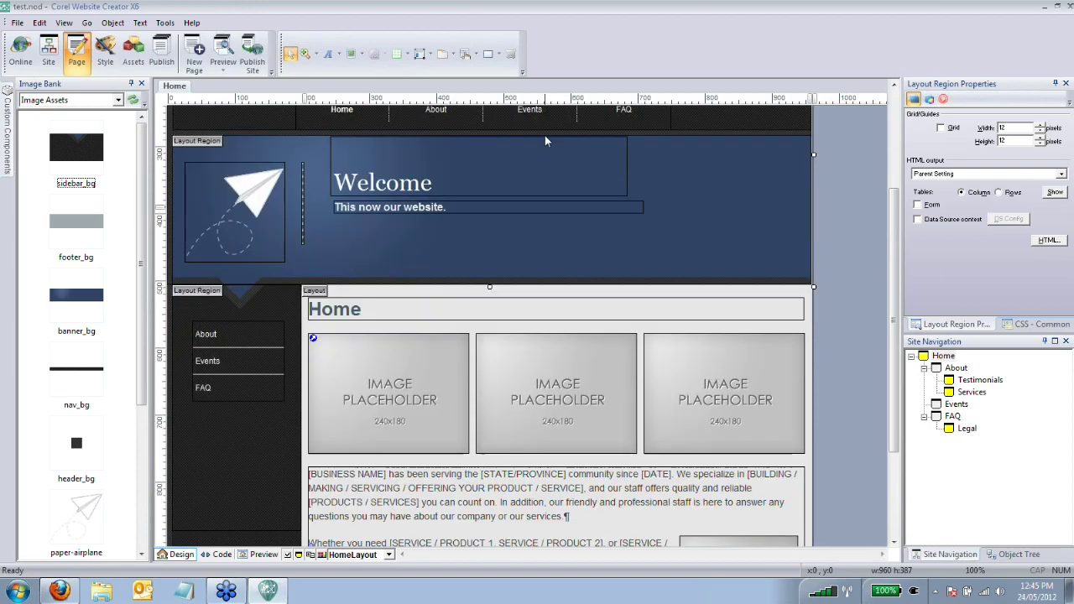
pyautogui.scroll(-2, 544, 135)
pyautogui.scroll(4, 545, 134)
pyautogui.scroll(-3, 544, 134)
pyautogui.scroll(3, 544, 134)
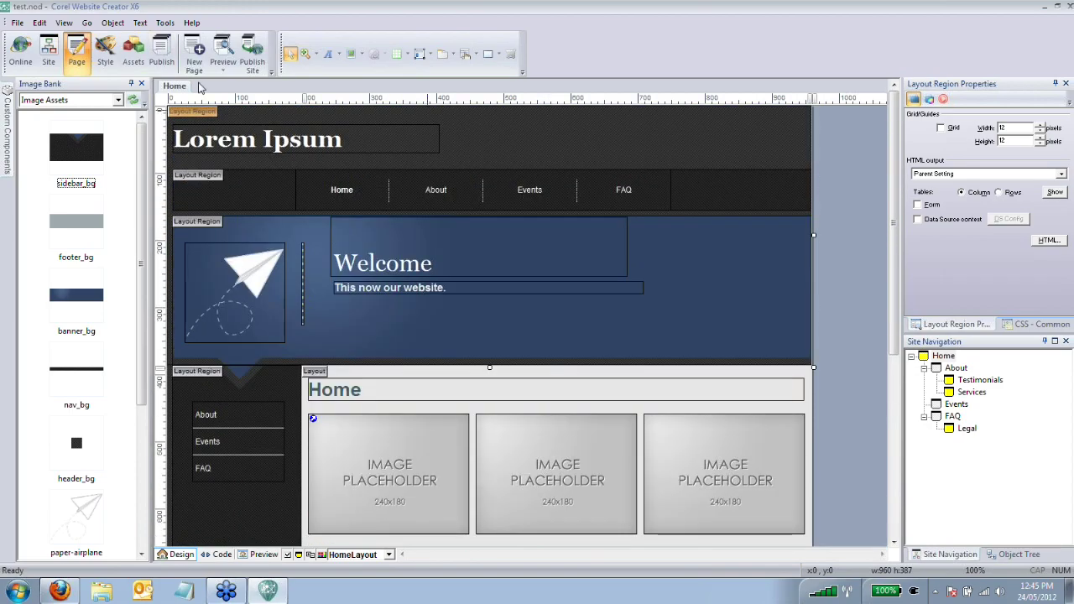
# Step: Open the FAQ page for editing from the site structure
pyautogui.click(48, 55)
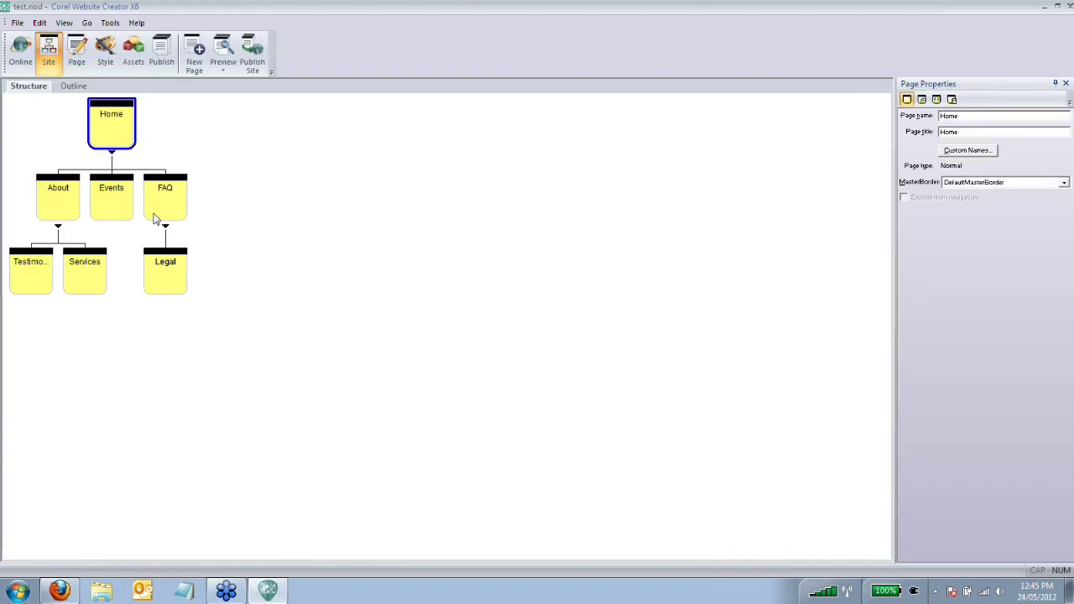
pyautogui.click(165, 211)
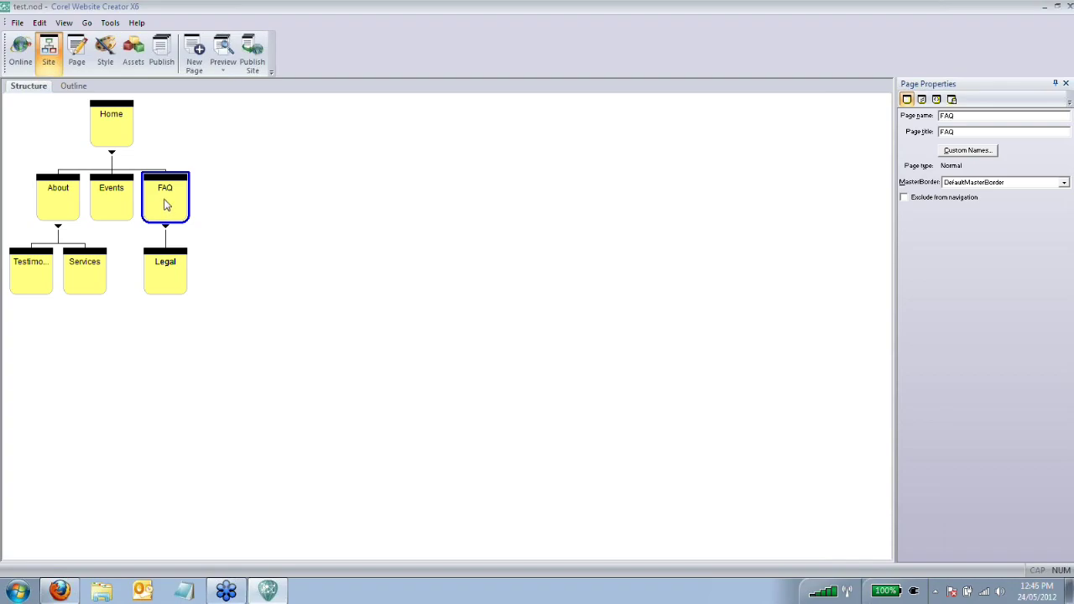
pyautogui.doubleClick(166, 204)
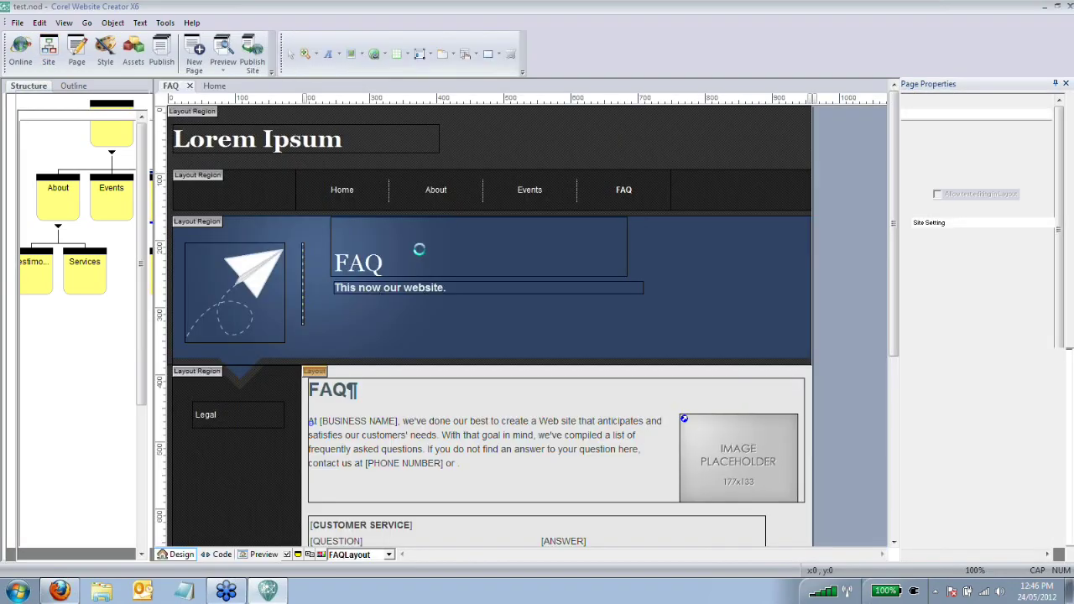
# Step: Delete the question-and-answer table below the introduction on the FAQ page
pyautogui.scroll(-5, 487, 284)
pyautogui.click(463, 280)
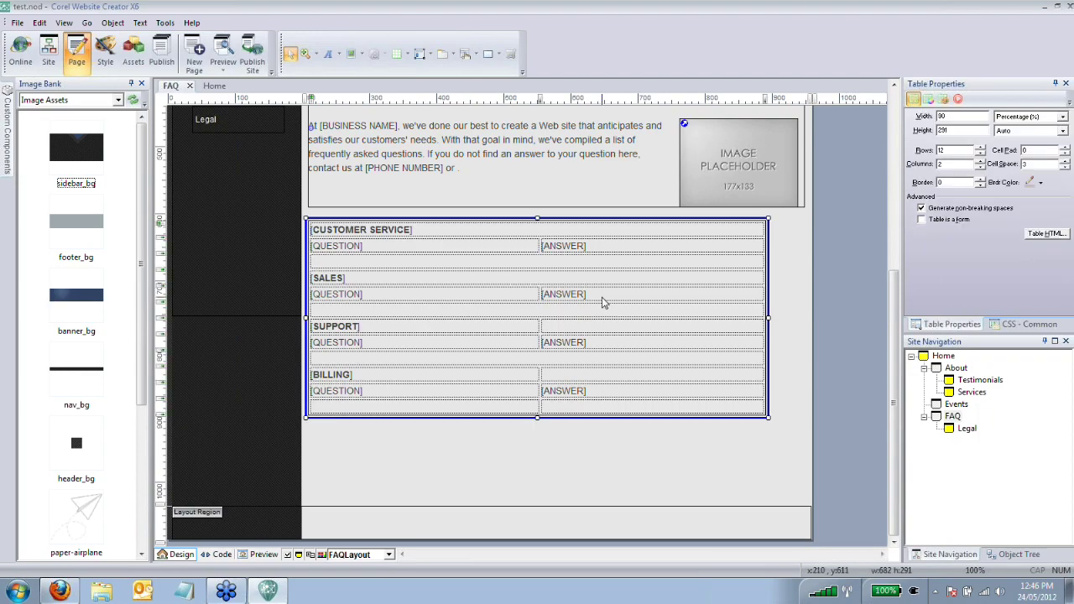
pyautogui.press('Delete')
pyautogui.scroll(5, 579, 294)
pyautogui.scroll(-5, 578, 294)
pyautogui.scroll(5, 577, 295)
pyautogui.scroll(-5, 576, 293)
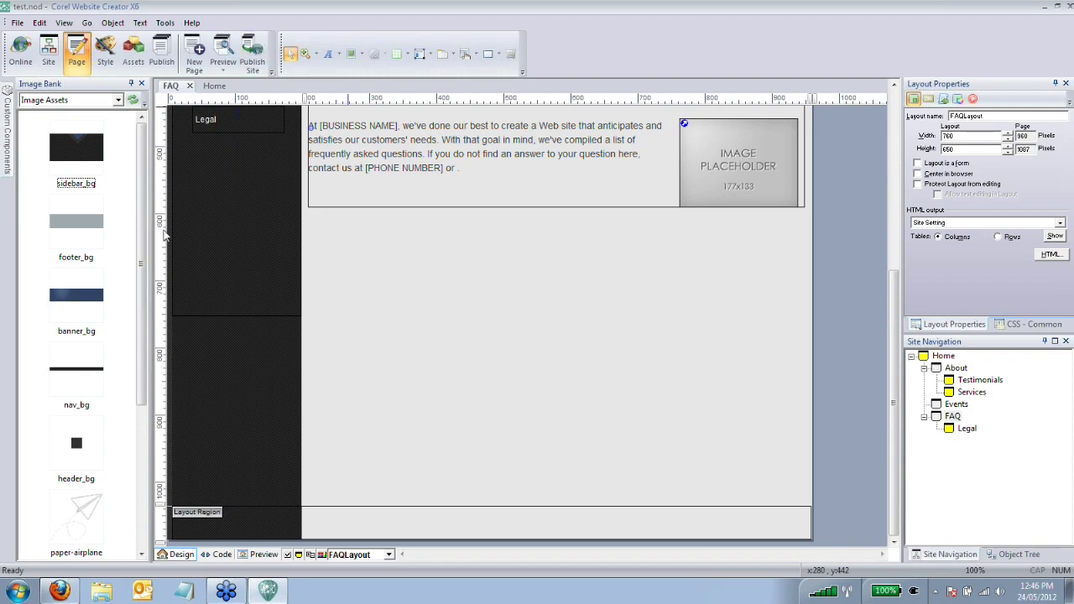
# Step: Look through the Image Assets gallery and open the management of the image galleries
pyautogui.scroll(-1, 144, 242)
pyautogui.scroll(-2, 144, 242)
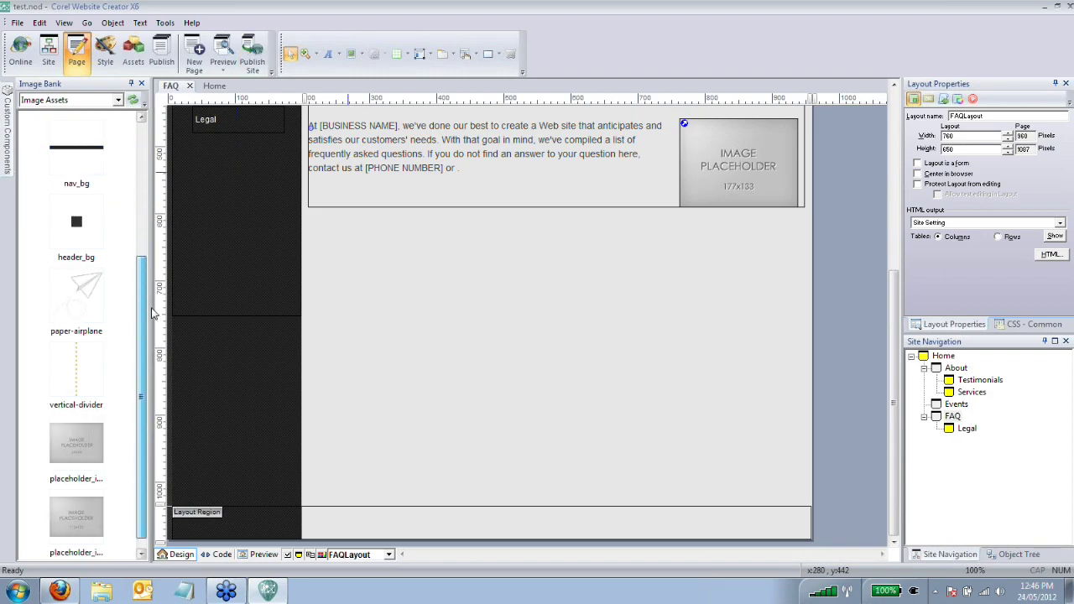
pyautogui.scroll(3, 147, 277)
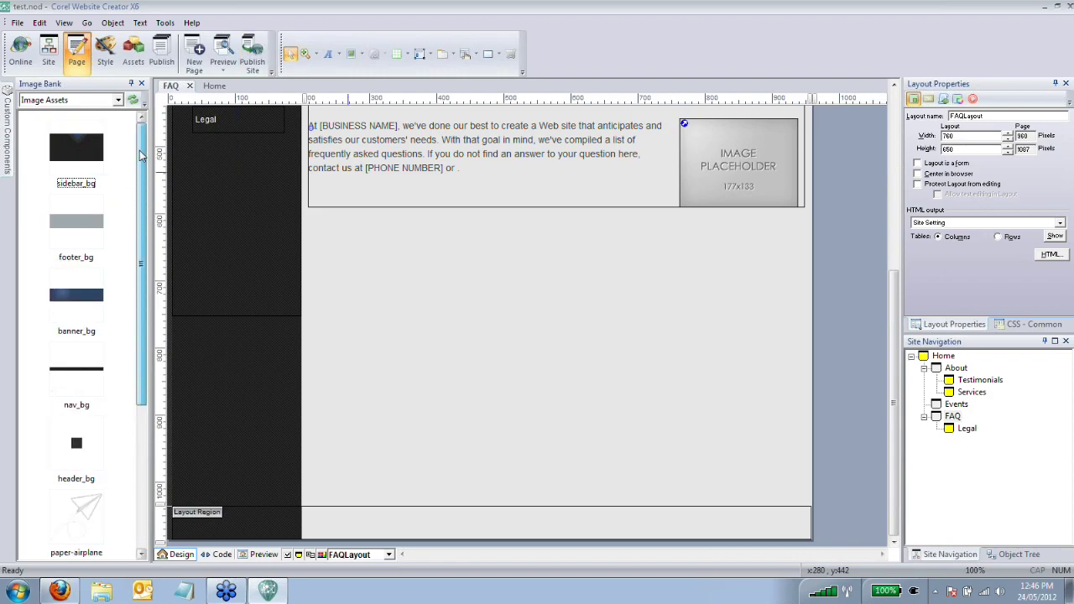
pyautogui.click(118, 101)
pyautogui.click(118, 101)
pyautogui.click(118, 101)
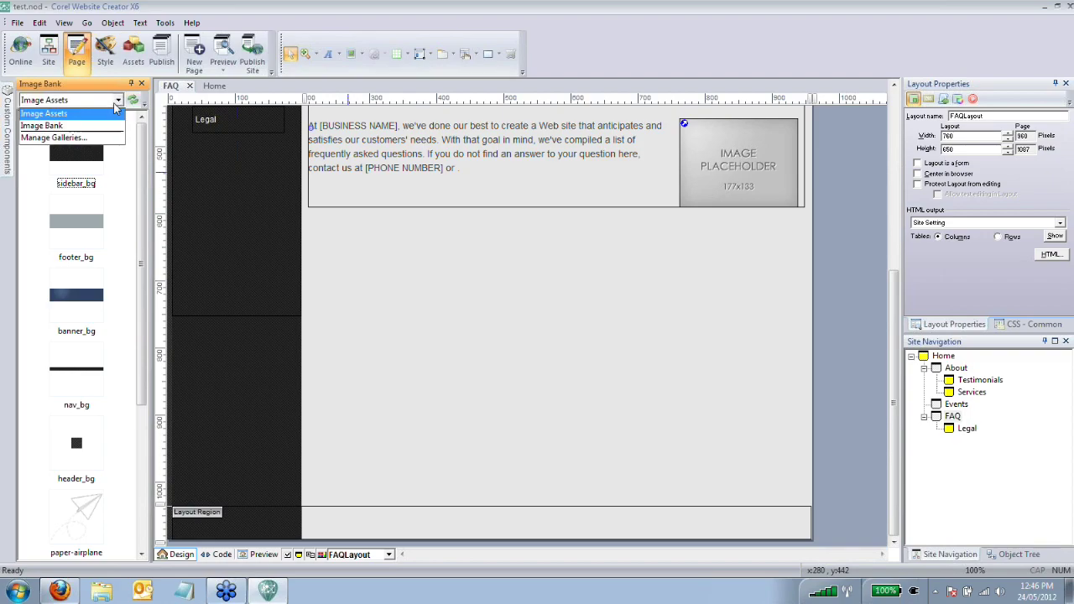
pyautogui.click(71, 138)
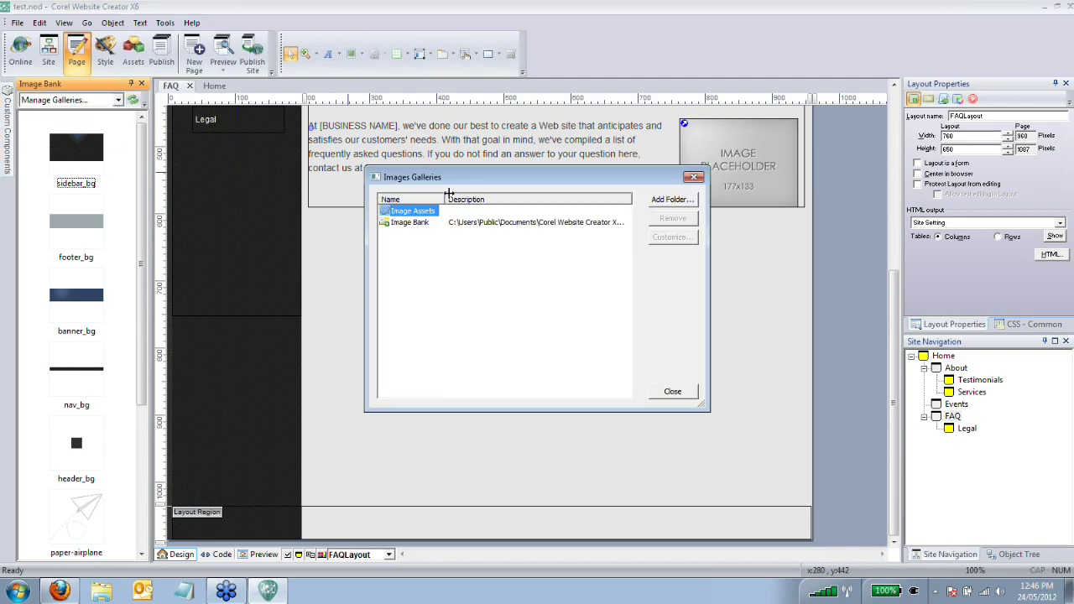
# Step: Add the Sample Pictures folder from the Public Pictures library as an image gallery and close the gallery management
pyautogui.click(672, 200)
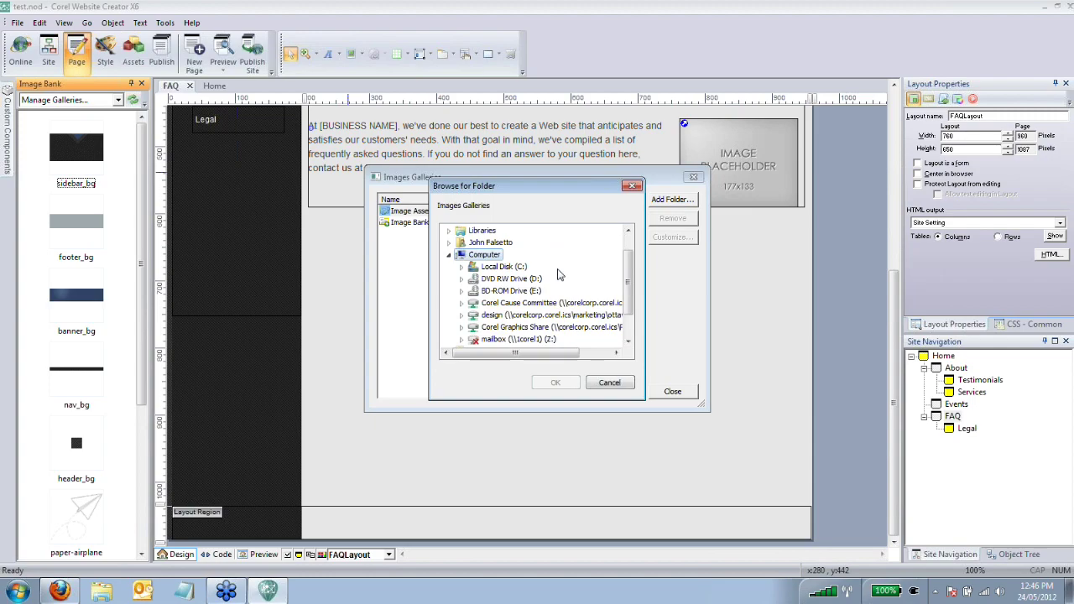
pyautogui.moveTo(628, 269)
pyautogui.mouseDown()
pyautogui.moveTo(637, 301)
pyautogui.moveTo(629, 267)
pyautogui.mouseUp()
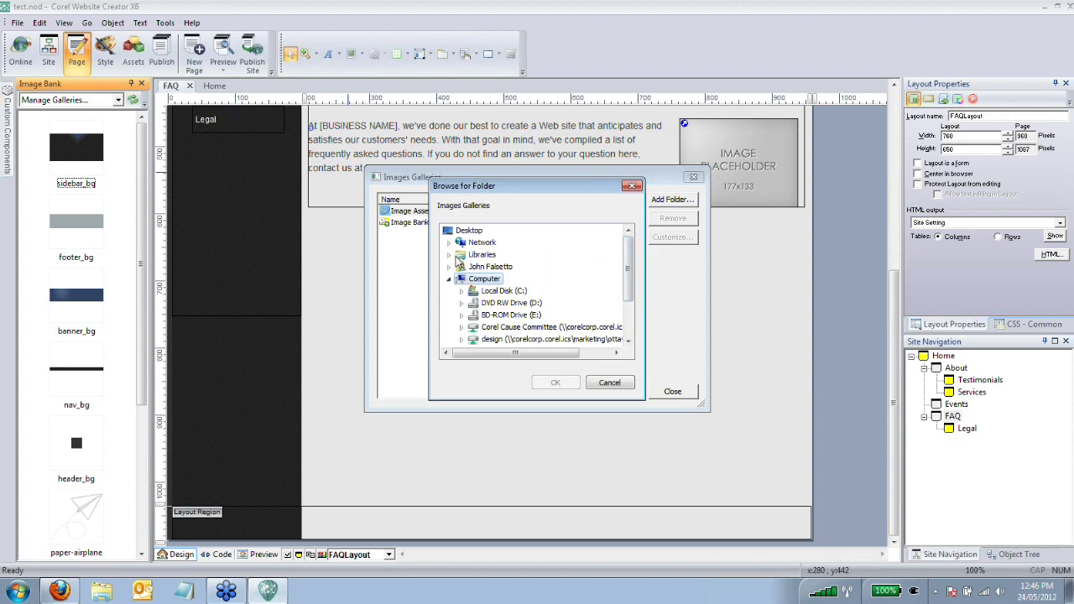
pyautogui.click(449, 255)
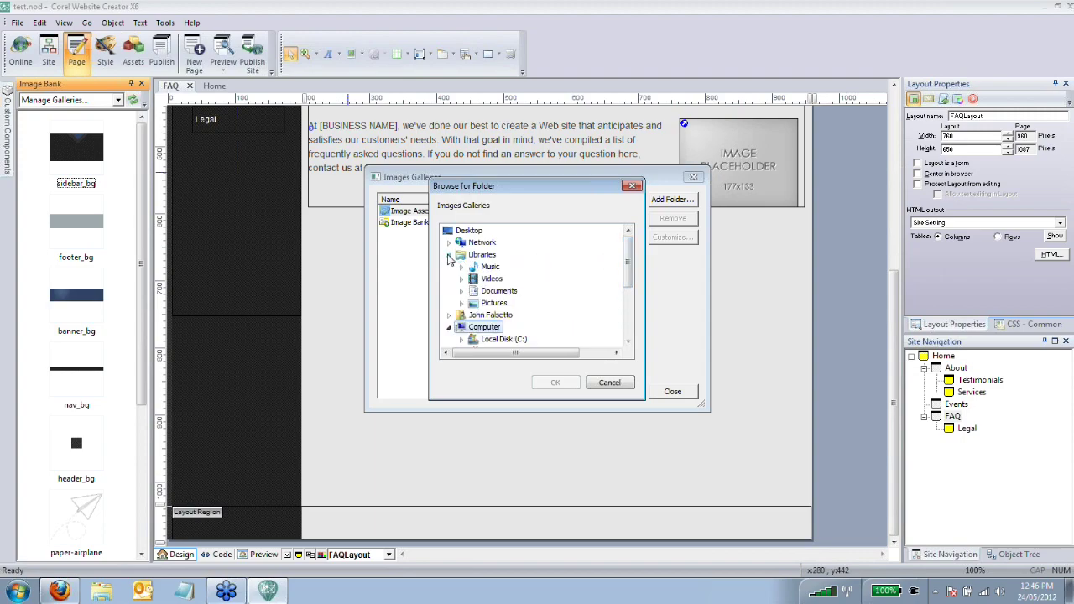
pyautogui.click(462, 303)
pyautogui.scroll(-2, 463, 307)
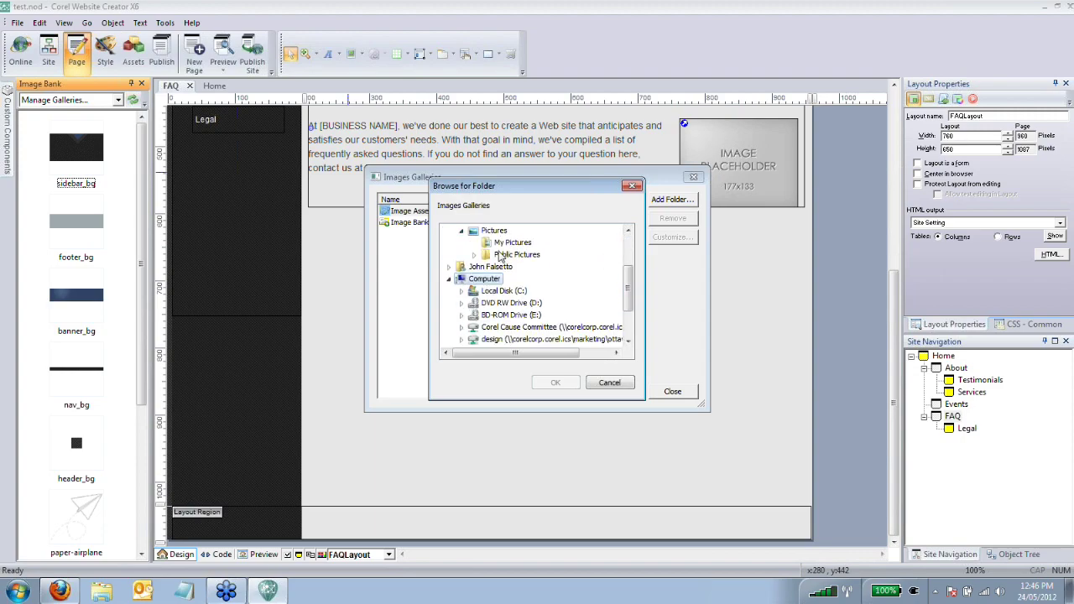
pyautogui.click(507, 255)
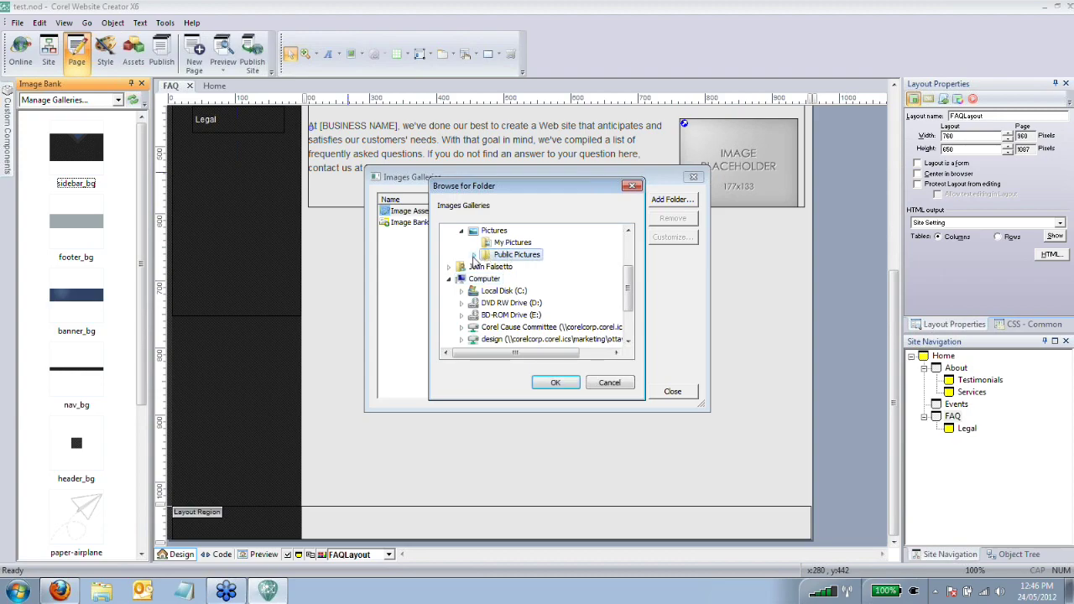
pyautogui.click(474, 256)
pyautogui.click(532, 279)
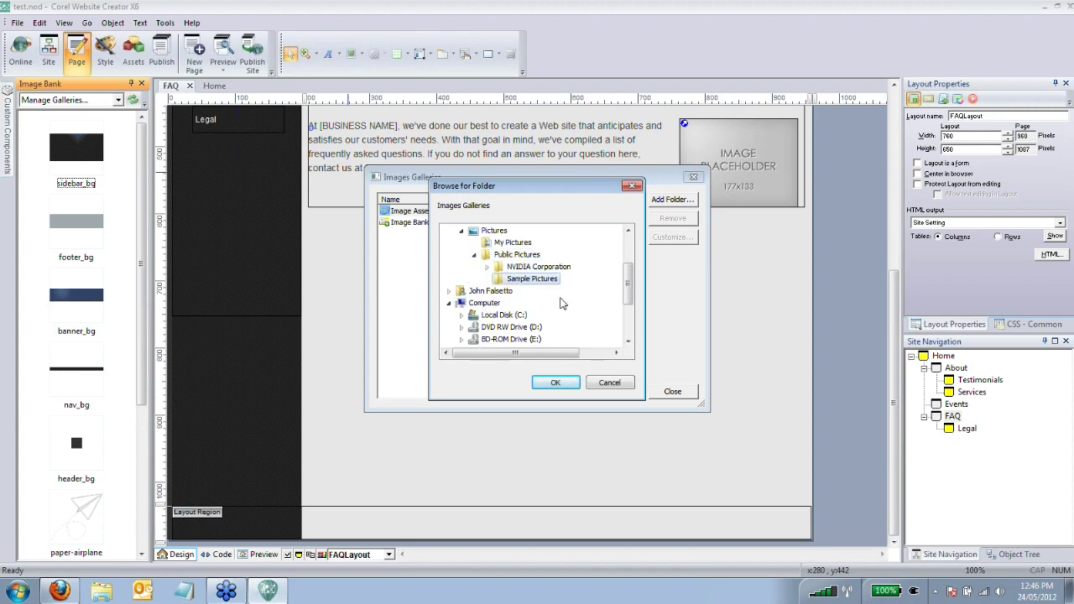
pyautogui.click(556, 383)
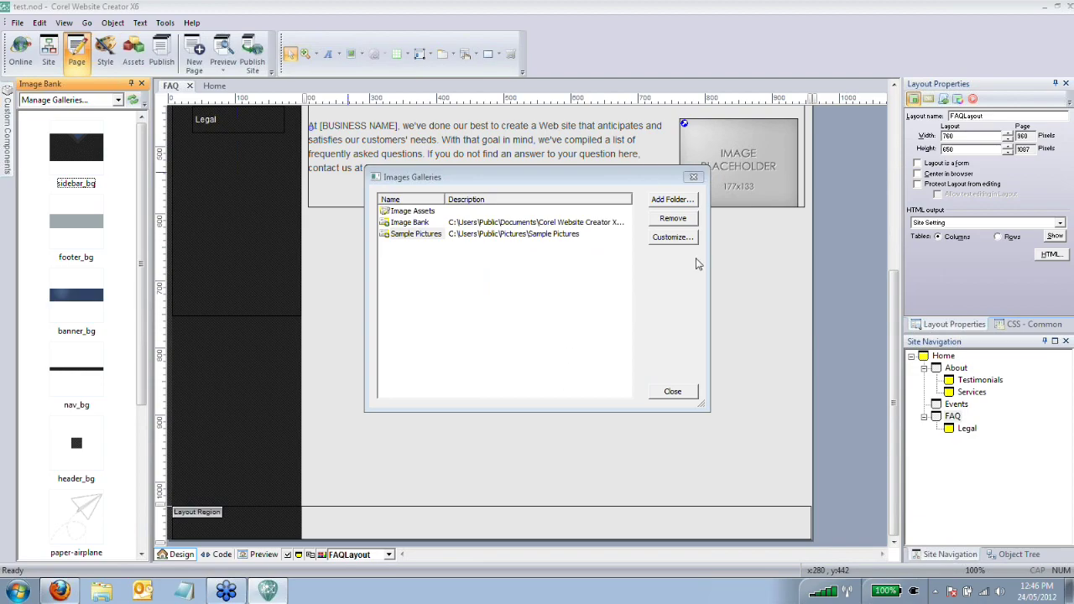
pyautogui.click(674, 392)
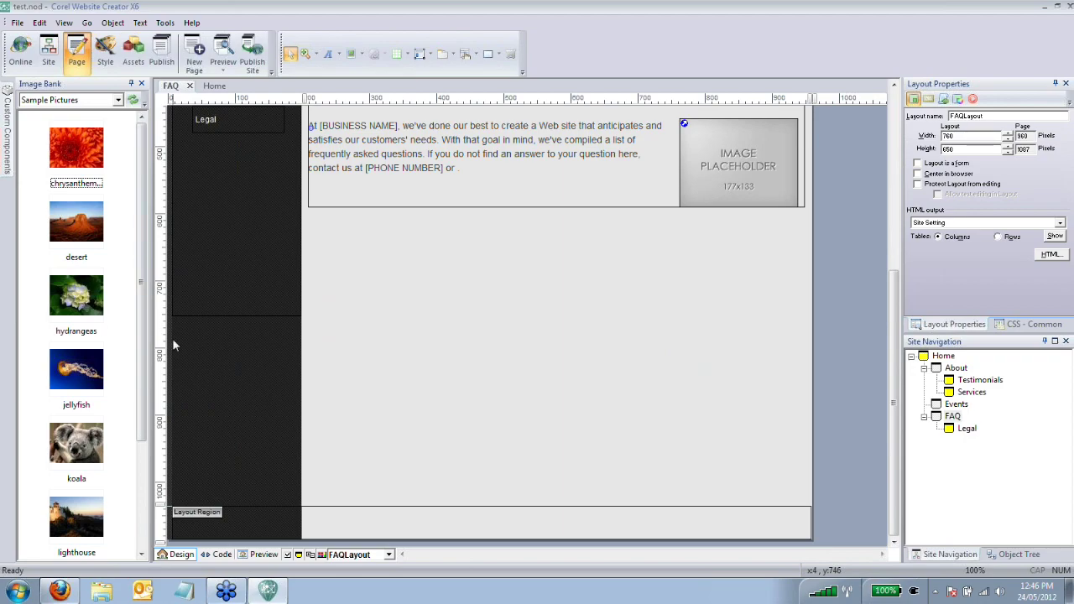
# Step: Place the penguins picture below the FAQ introduction at 487 x 365 px, positioned at about x 303, y 610
pyautogui.moveTo(145, 260); pyautogui.dragTo(148, 357)
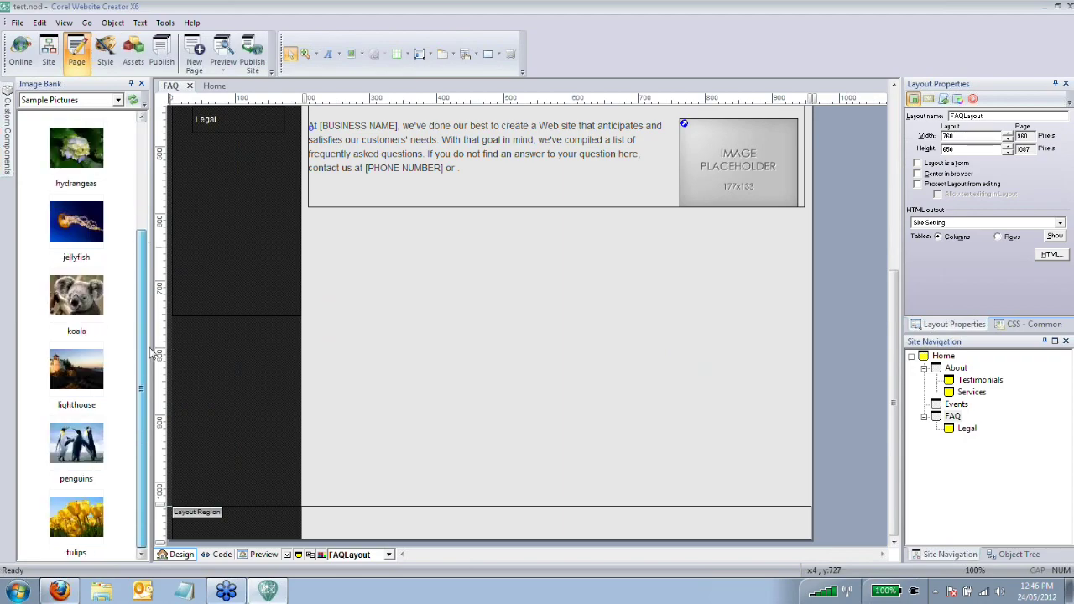
pyautogui.click(76, 460)
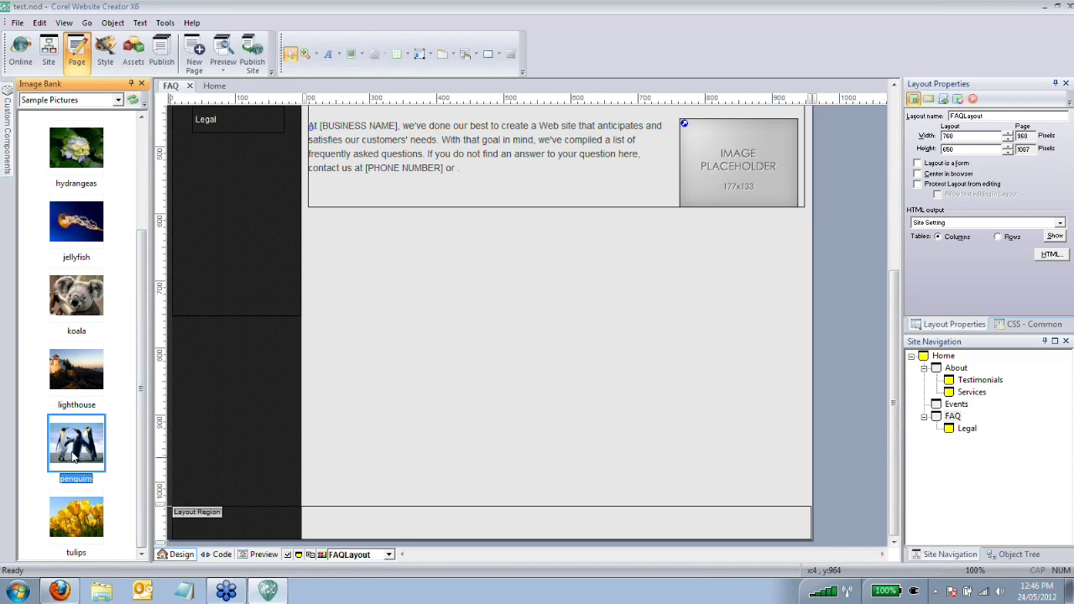
pyautogui.moveTo(72, 454); pyautogui.dragTo(451, 326)
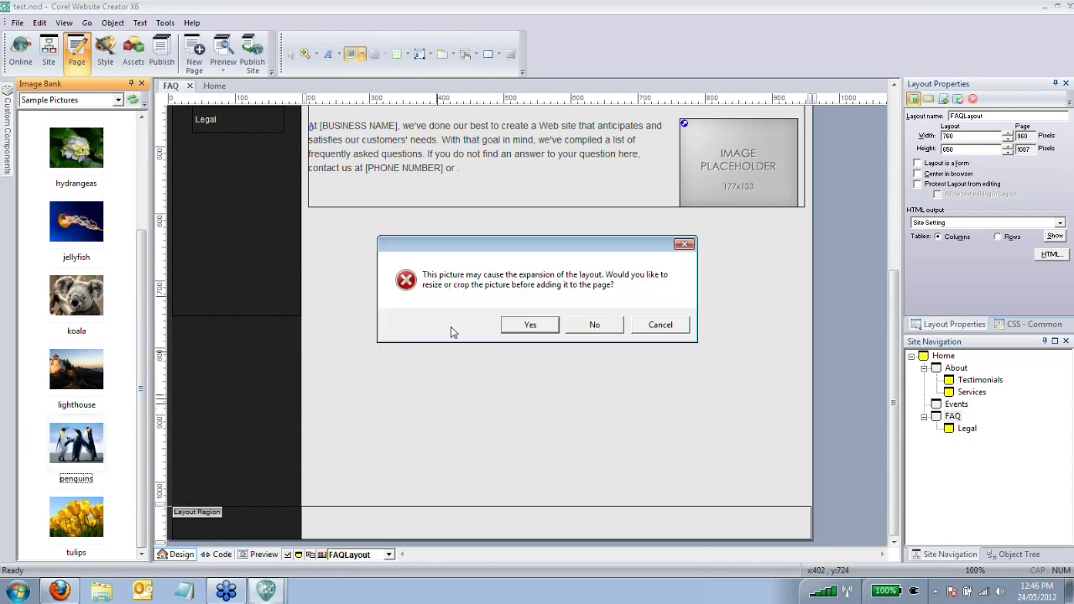
pyautogui.click(530, 325)
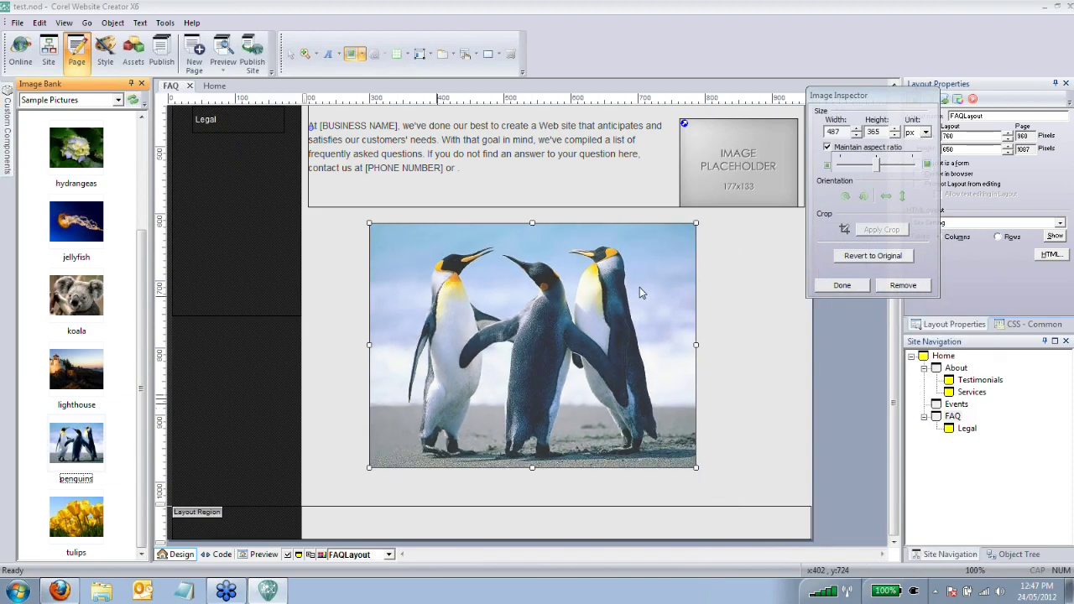
pyautogui.click(840, 285)
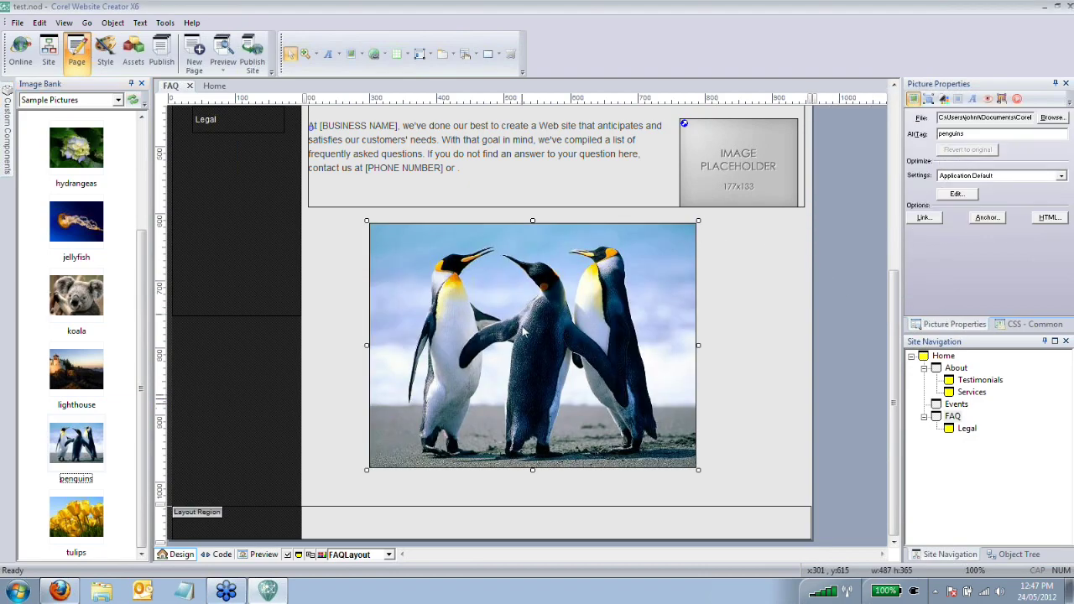
pyautogui.moveTo(524, 329); pyautogui.dragTo(525, 325)
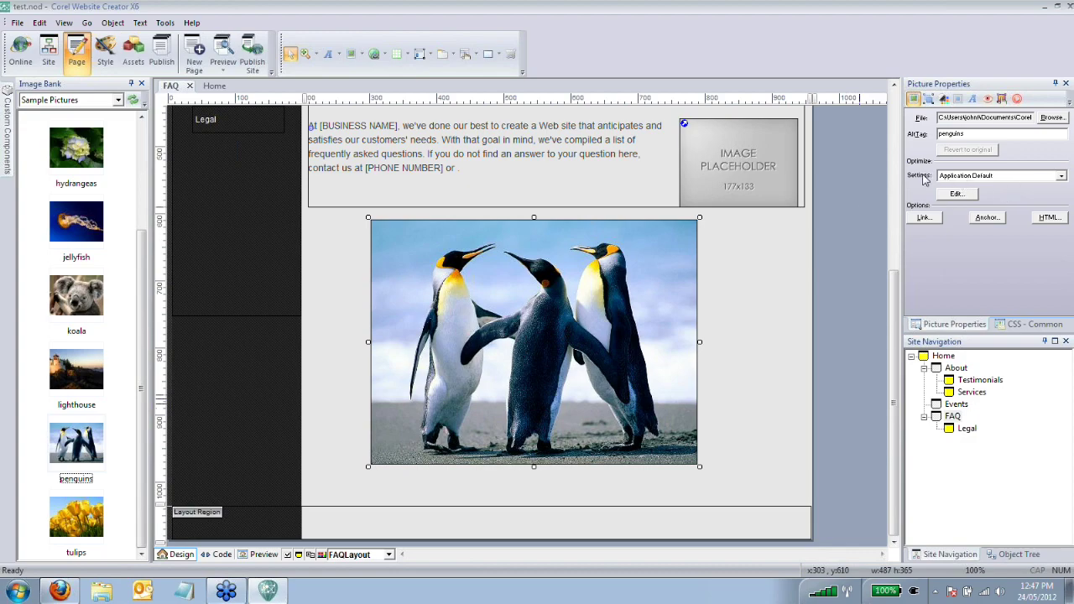
# Step: Set the penguins picture's optimization setting to Best PNG
pyautogui.click(1062, 176)
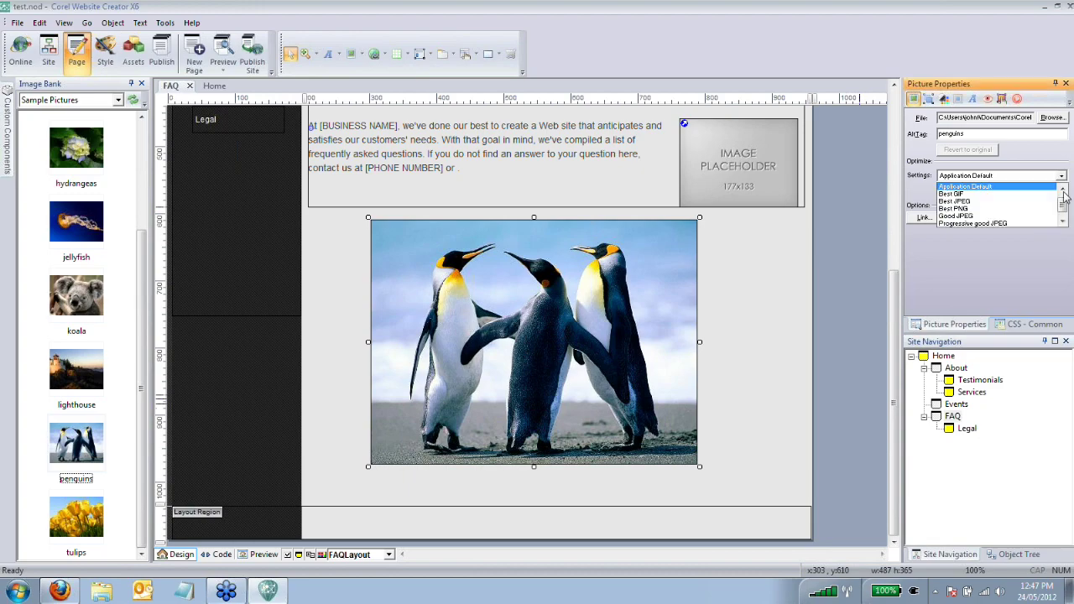
pyautogui.moveTo(1063, 206); pyautogui.dragTo(1064, 208)
pyautogui.scroll(-1, 1063, 210)
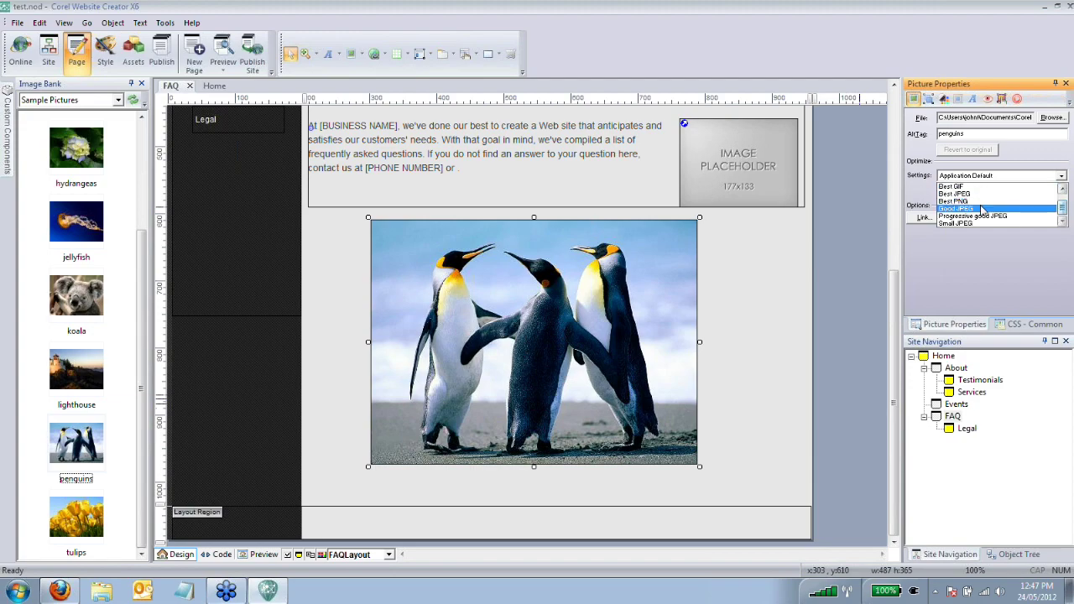
pyautogui.scroll(2, 999, 213)
pyautogui.scroll(-2, 999, 214)
pyautogui.click(997, 201)
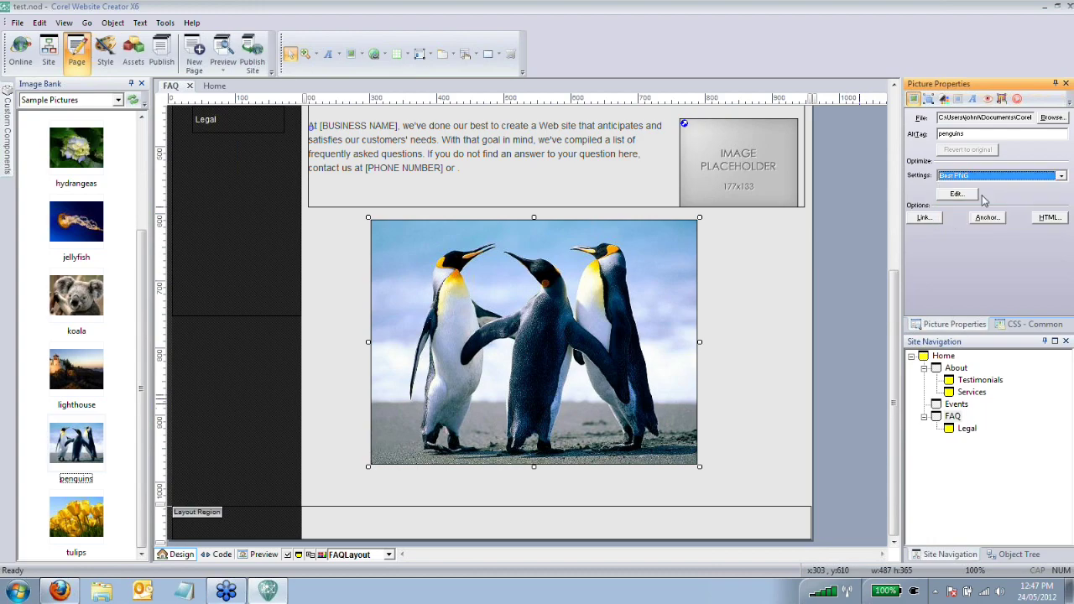
# Step: Compare the original and optimized penguins picture at 200 and 100 percent zoom, accept the optimization and deselect the picture
pyautogui.click(960, 193)
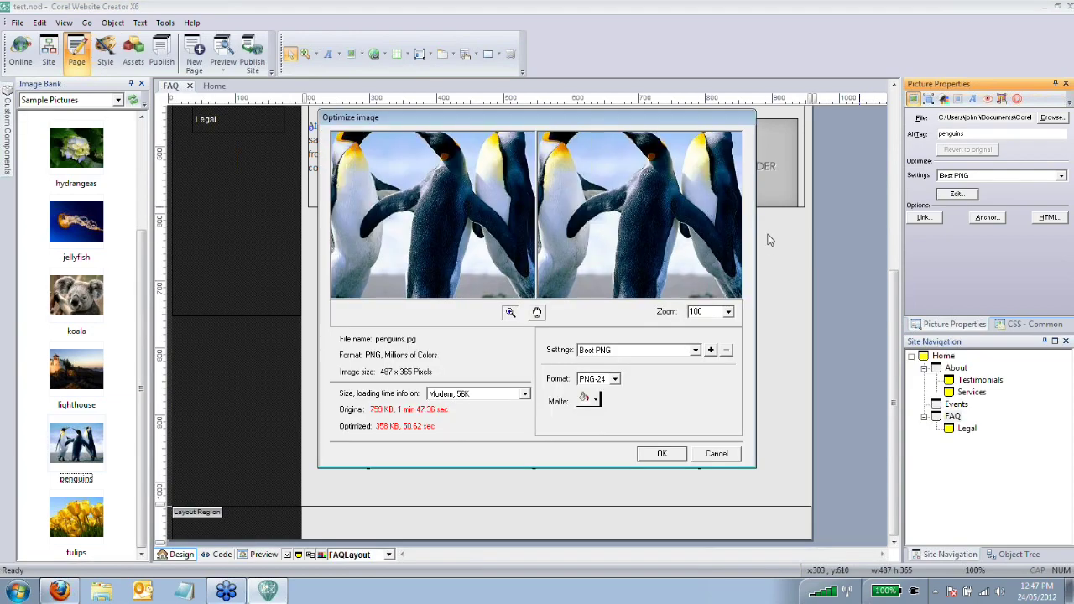
pyautogui.moveTo(624, 120); pyautogui.dragTo(667, 115)
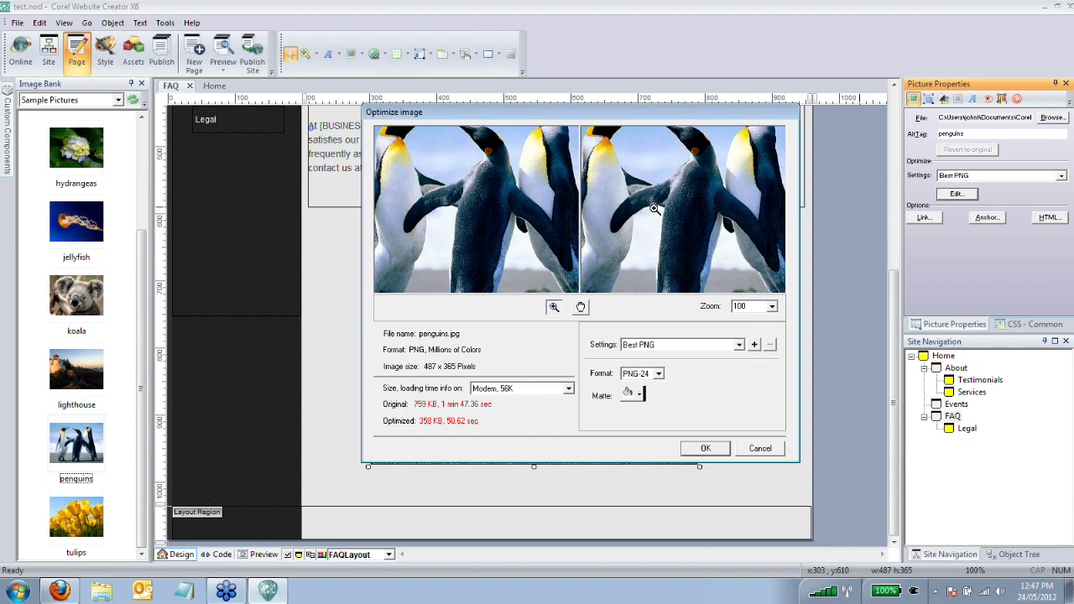
pyautogui.click(773, 306)
pyautogui.click(758, 320)
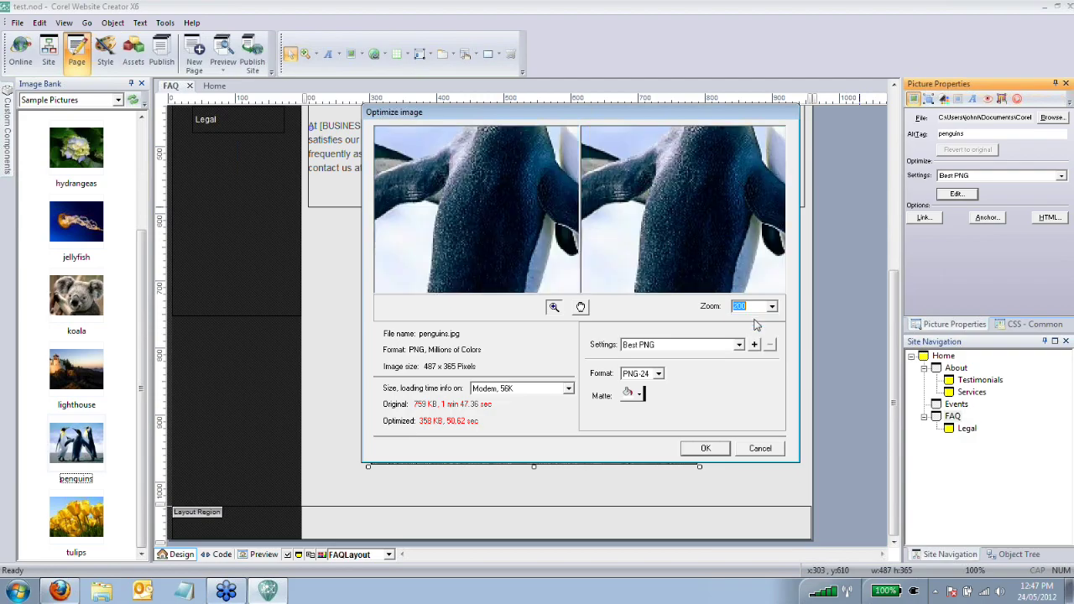
pyautogui.click(727, 218)
pyautogui.rightClick(727, 219)
pyautogui.rightClick(727, 219)
pyautogui.click(727, 218)
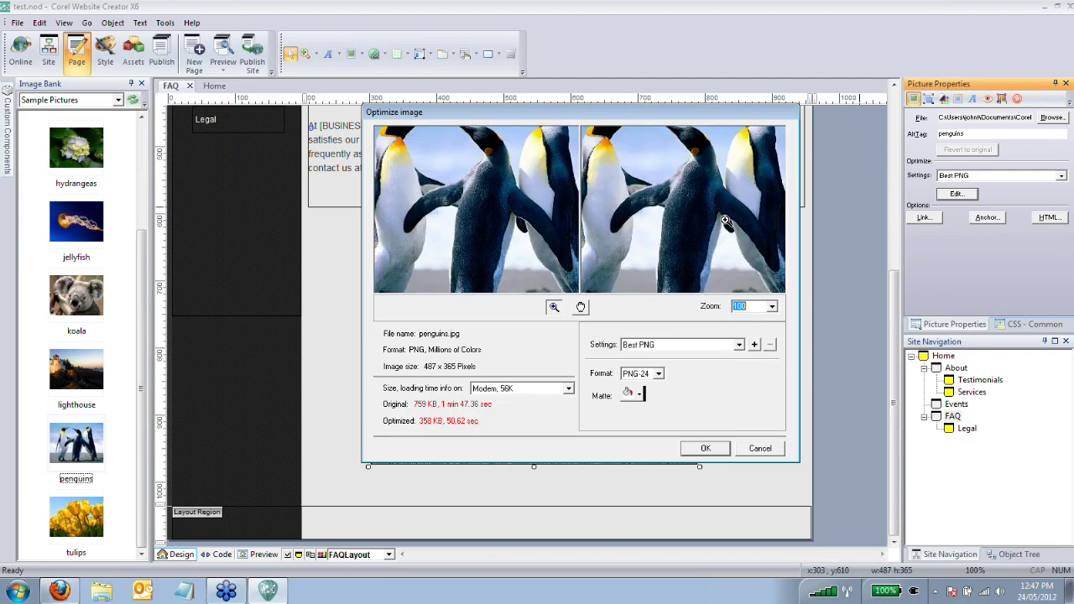
pyautogui.click(705, 448)
pyautogui.click(731, 288)
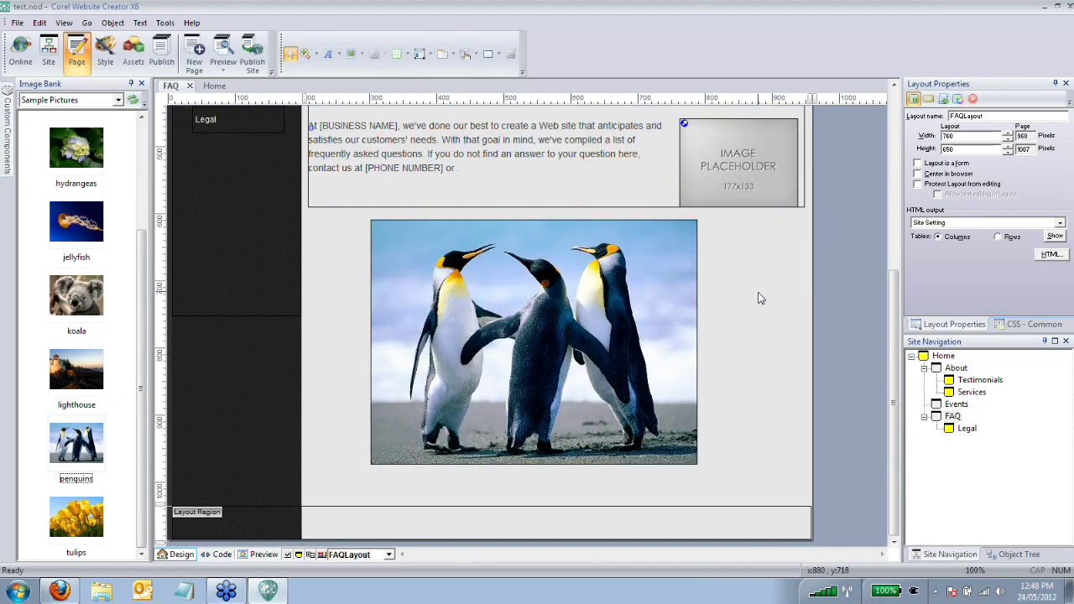
# Step: Export the entire site as a template named test.zip to the Desktop, with remote publish profiles included
pyautogui.scroll(5, 758, 298)
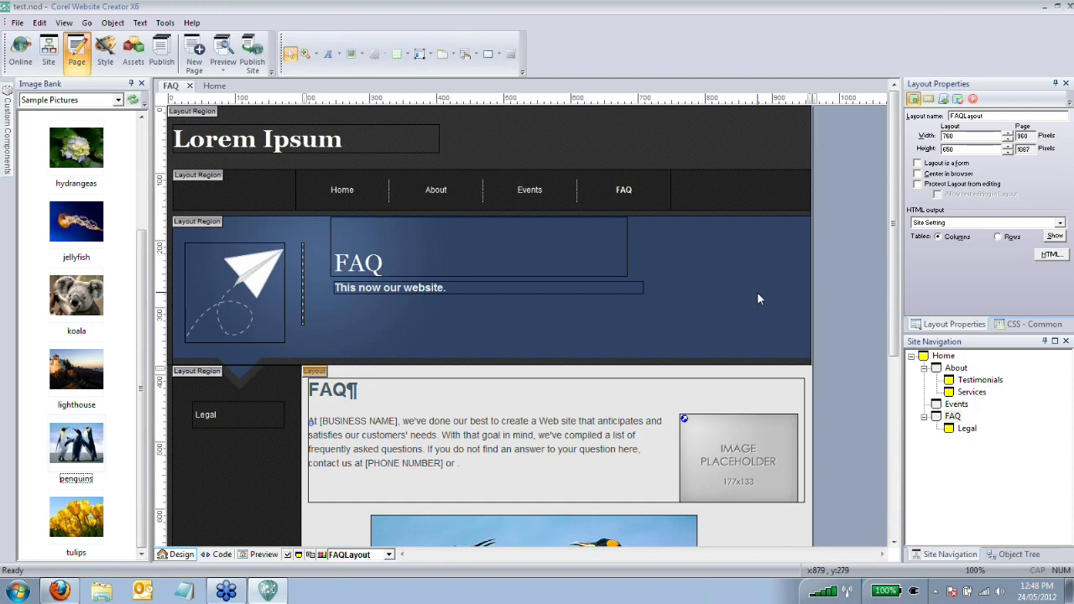
pyautogui.click(48, 50)
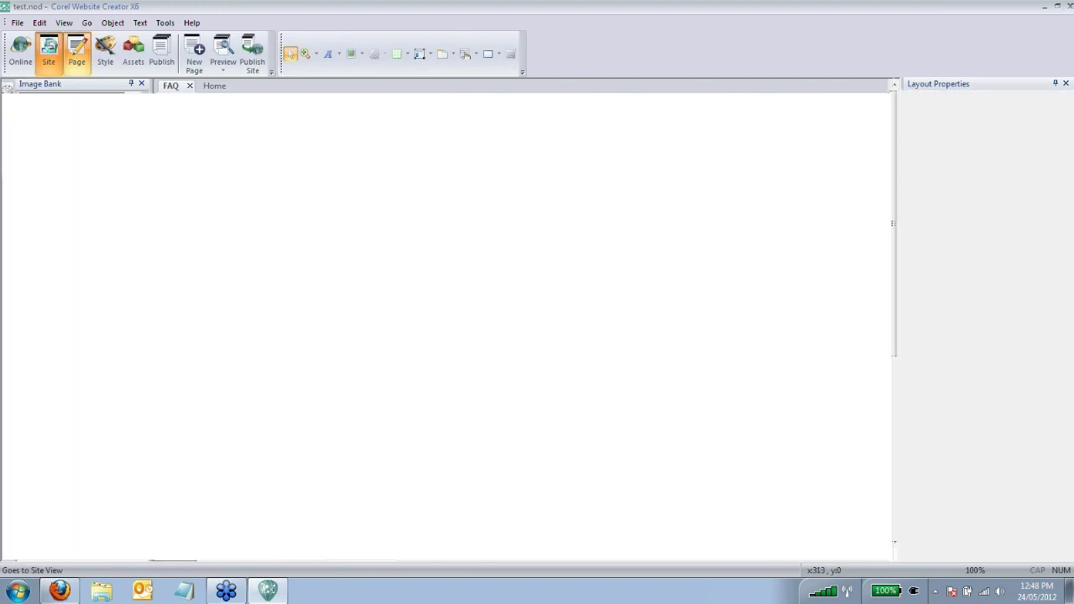
pyautogui.click(115, 141)
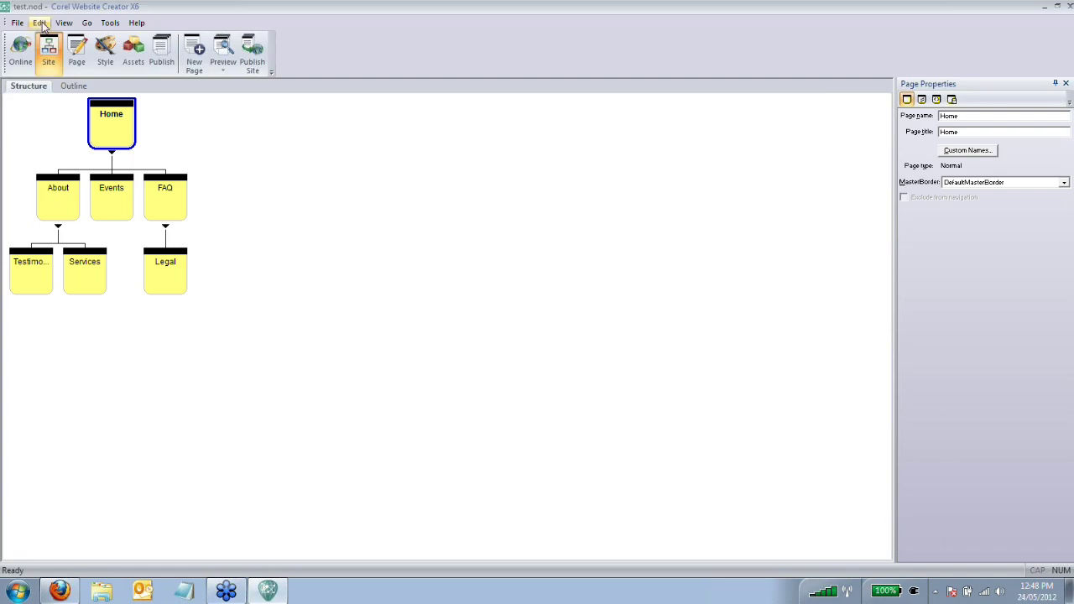
pyautogui.click(15, 24)
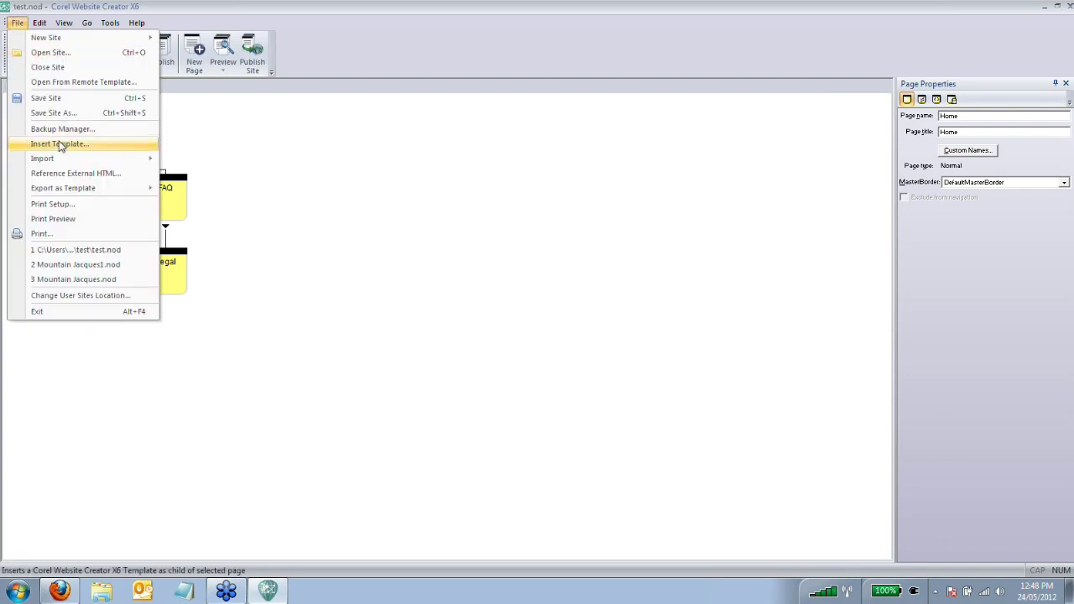
pyautogui.moveTo(77, 195)
pyautogui.click(203, 189)
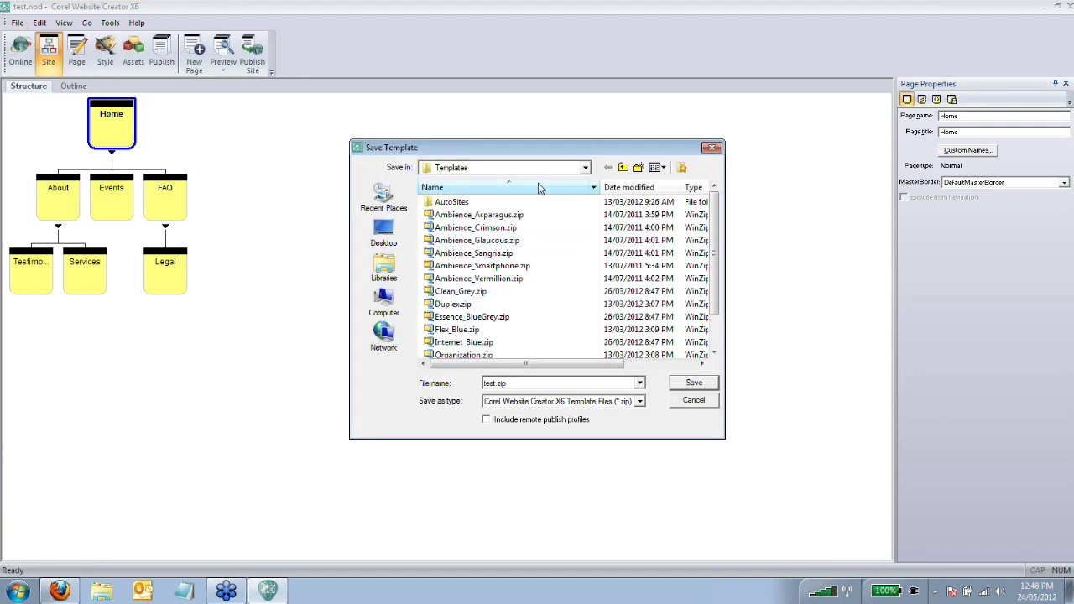
pyautogui.click(386, 235)
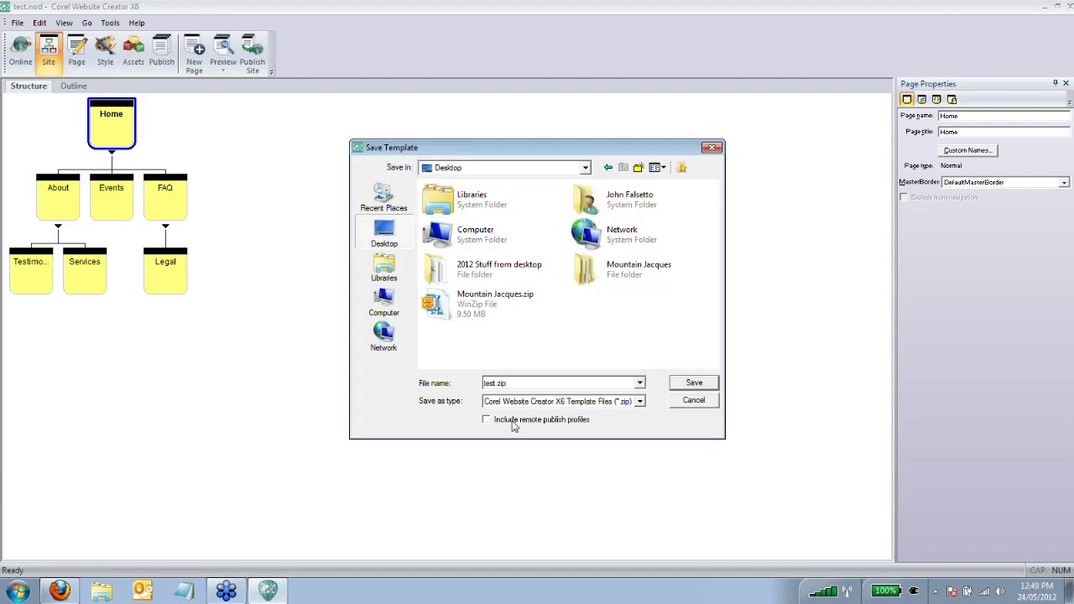
pyautogui.click(486, 421)
pyautogui.click(695, 383)
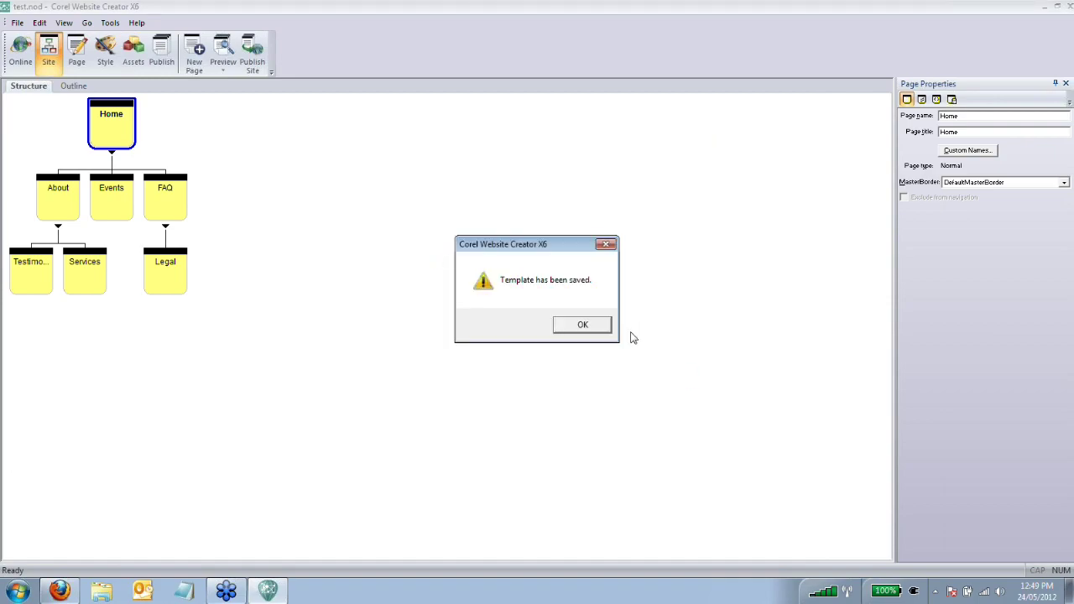
pyautogui.click(582, 326)
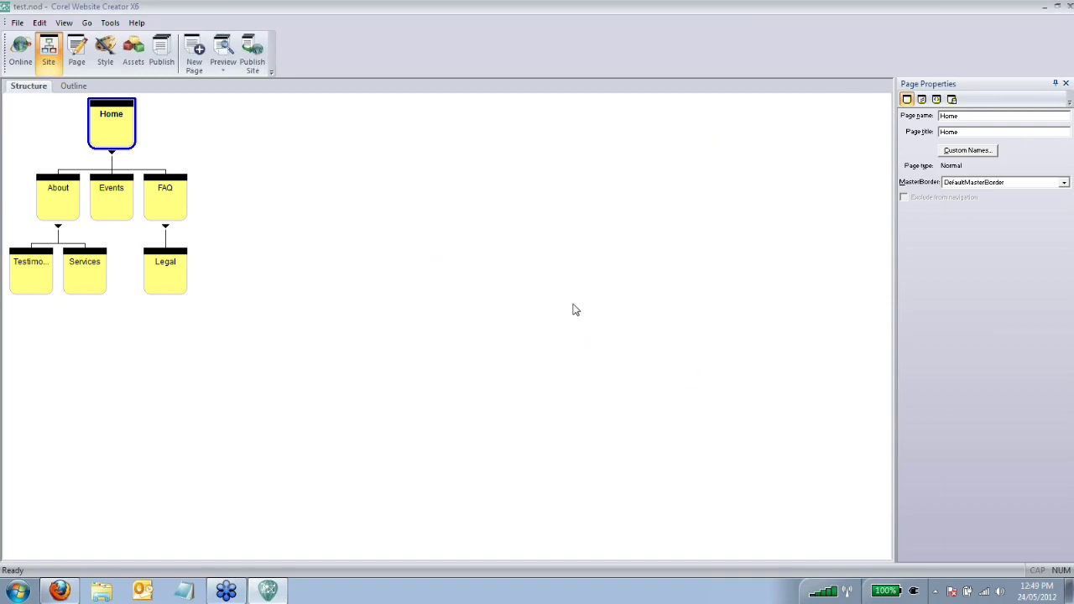
# Step: Check the file properties of test.zip on the Windows desktop, then return to Corel Website Creator
pyautogui.click(1041, 8)
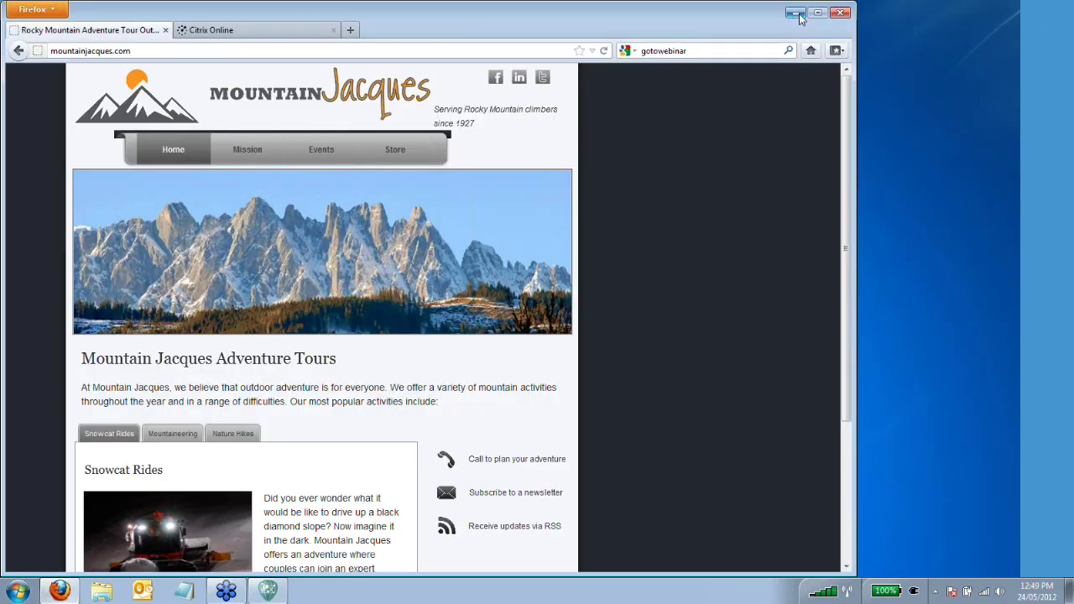
pyautogui.click(794, 13)
pyautogui.rightClick(16, 308)
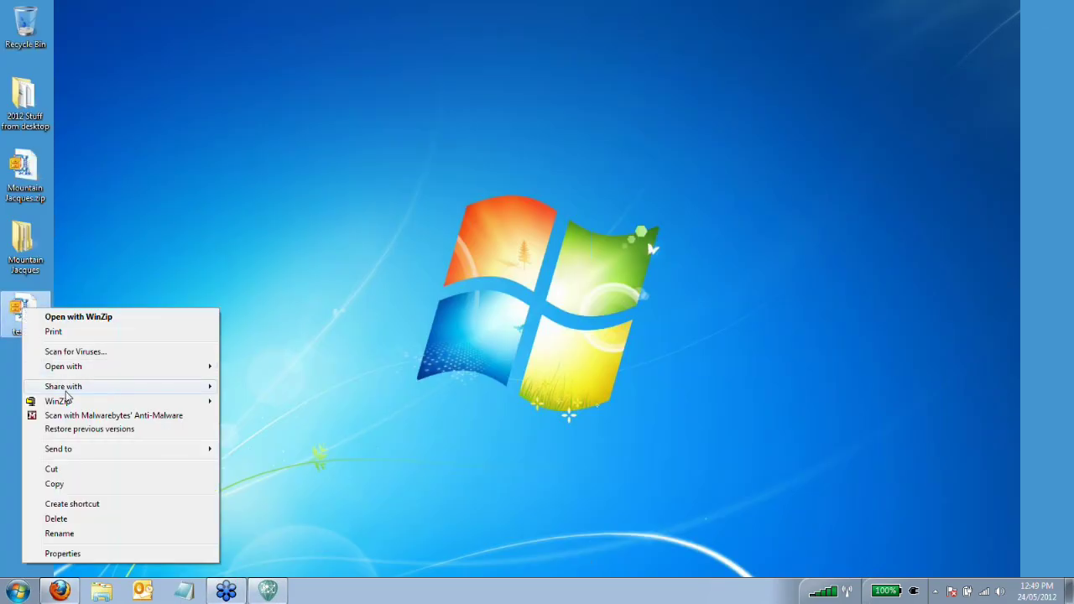
pyautogui.click(103, 555)
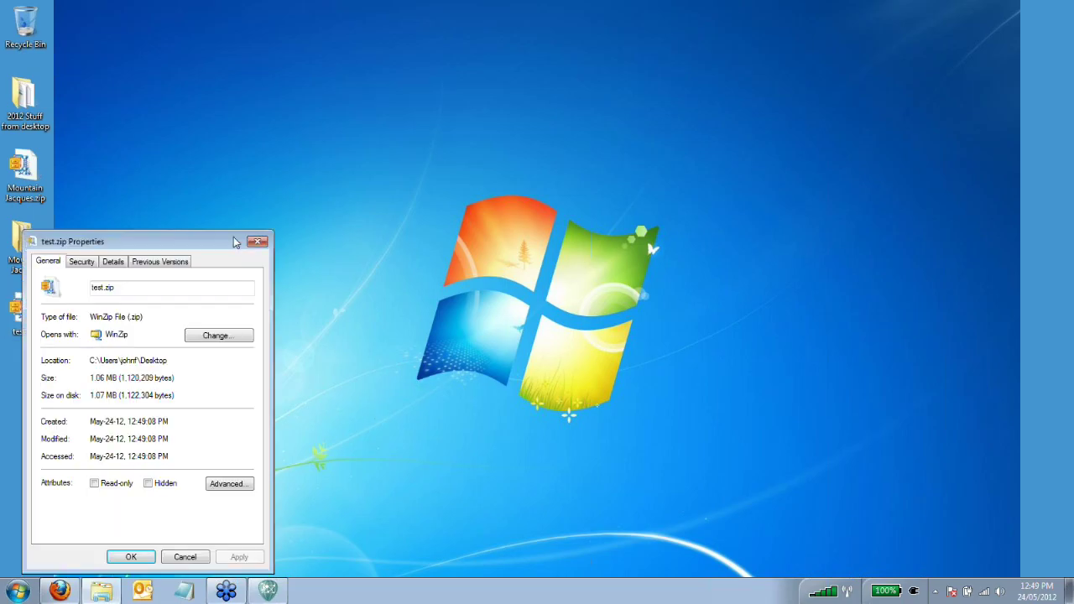
pyautogui.moveTo(222, 241); pyautogui.dragTo(428, 98)
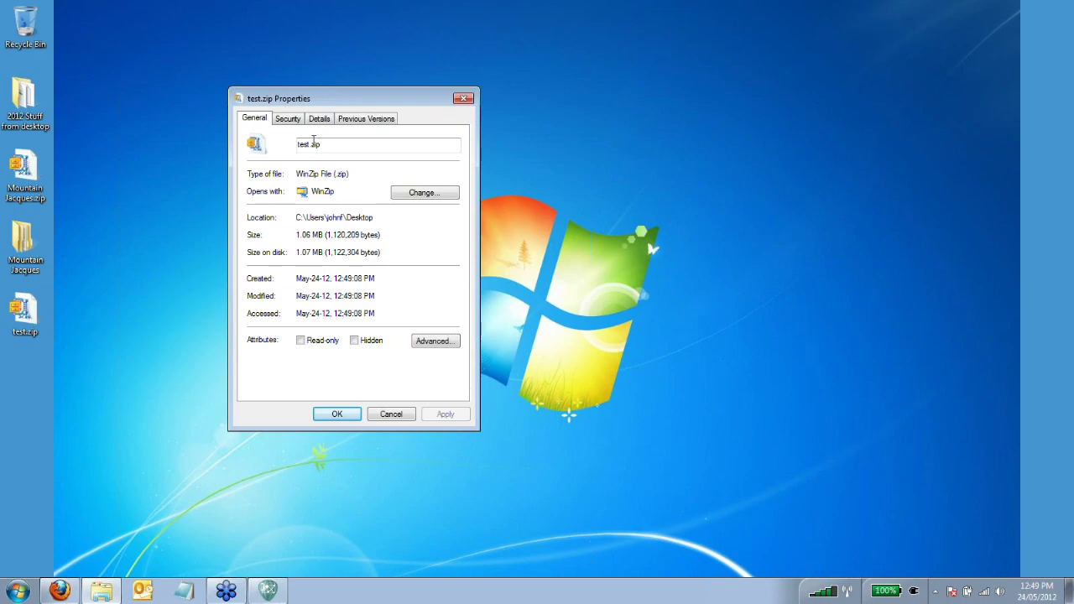
pyautogui.click(393, 416)
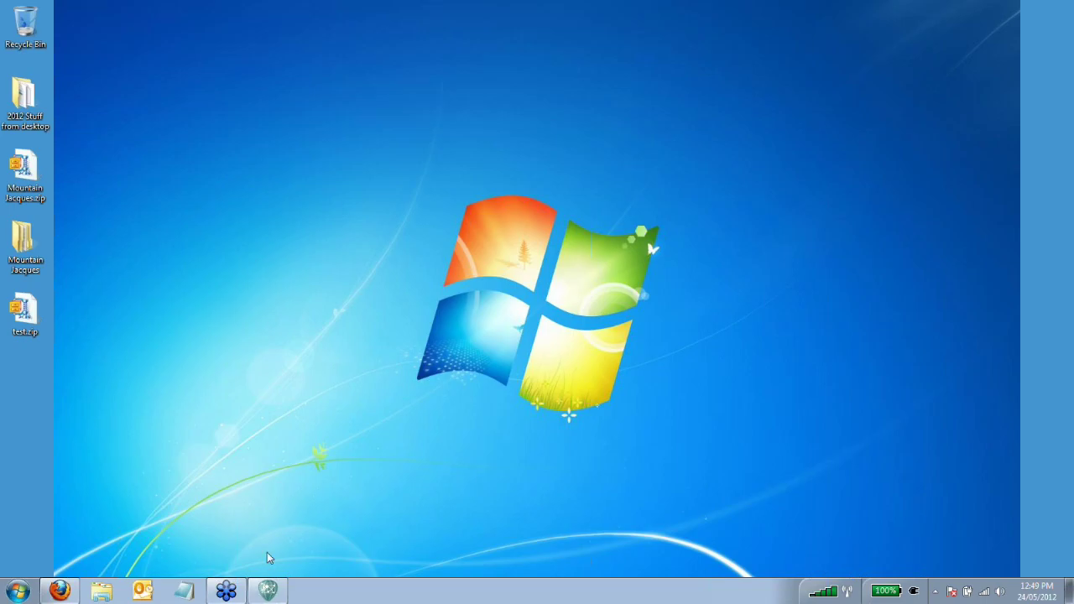
pyautogui.click(267, 591)
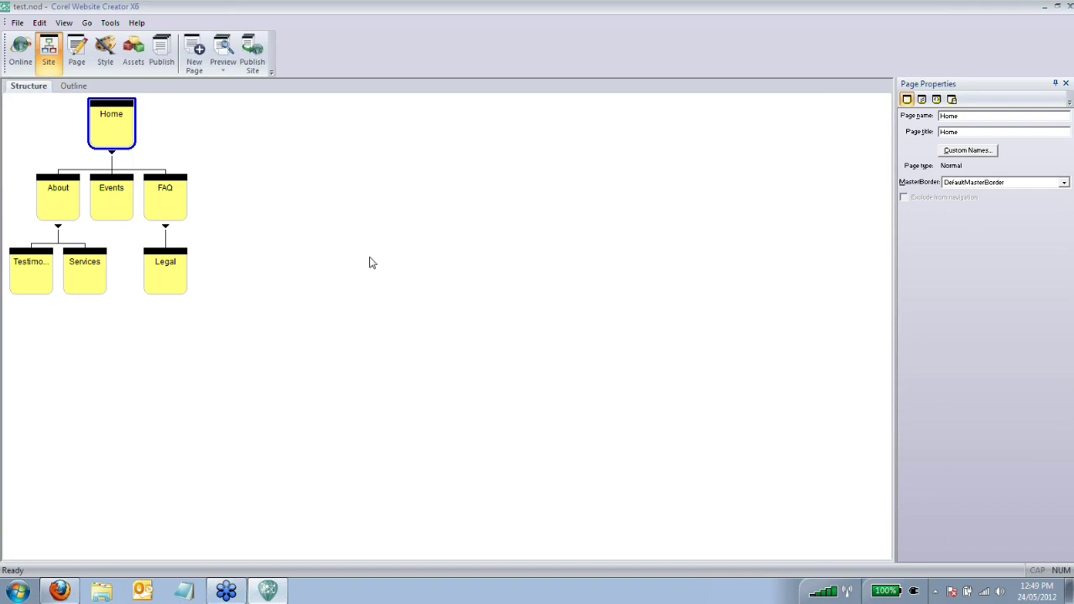
# Step: Review the general and backup settings in the current site options and close them
pyautogui.click(111, 24)
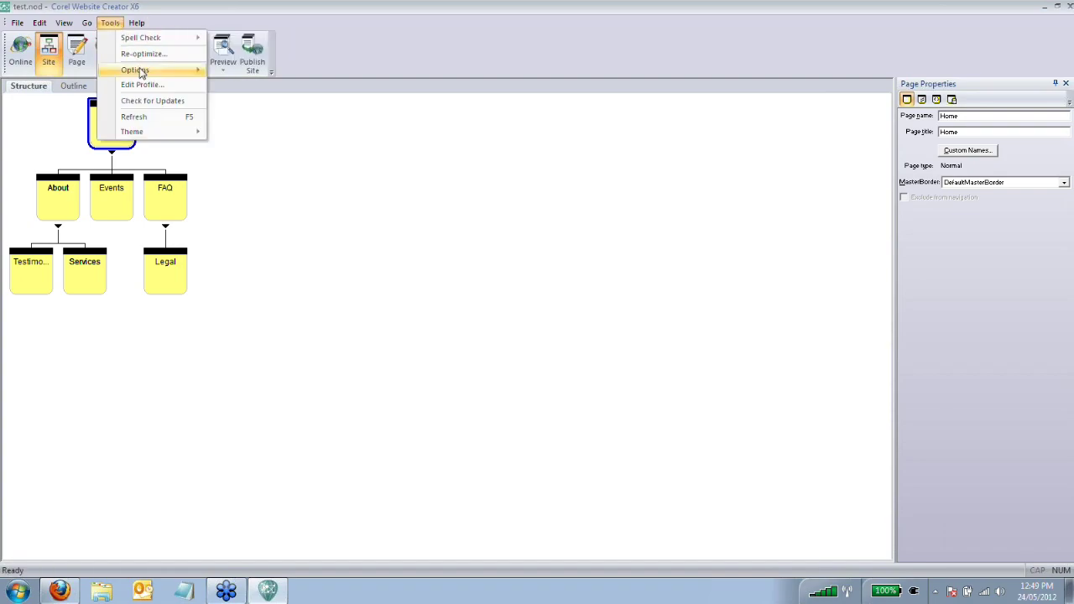
pyautogui.moveTo(200, 71)
pyautogui.click(280, 74)
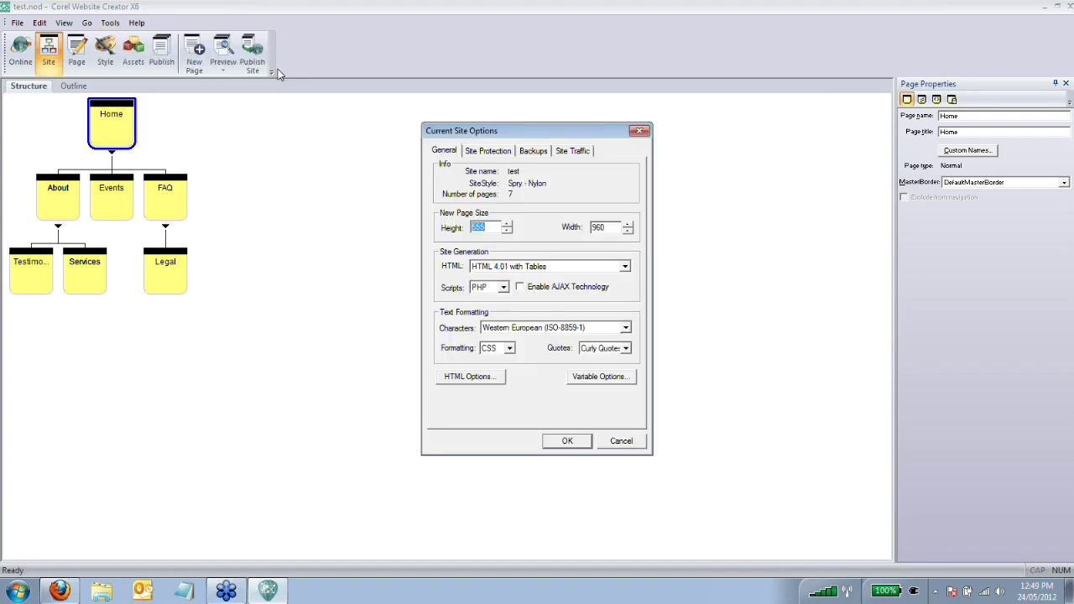
pyautogui.moveTo(513, 132); pyautogui.dragTo(385, 122)
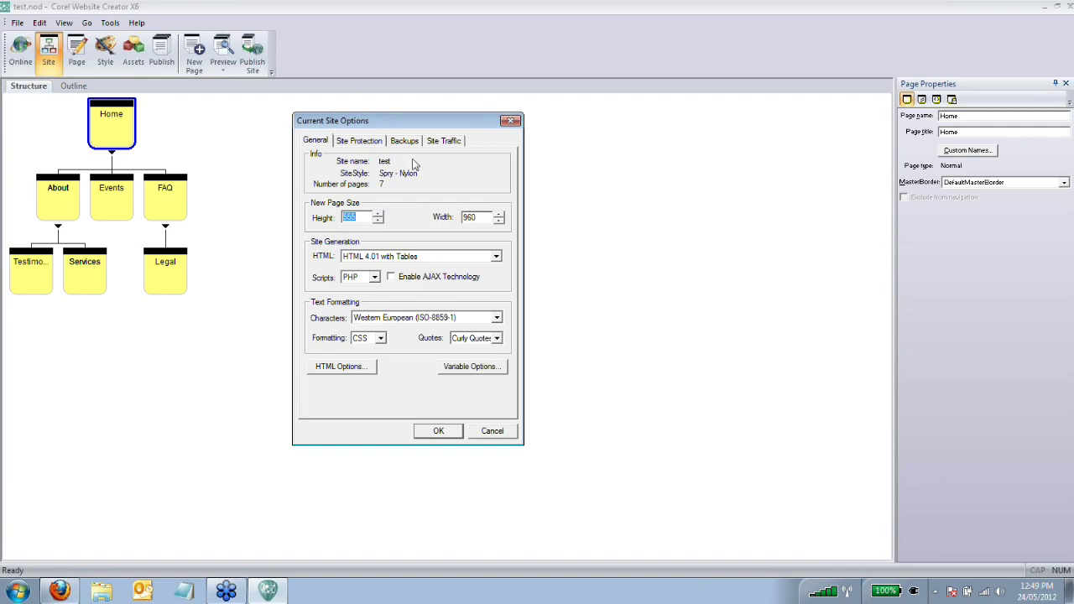
pyautogui.click(405, 141)
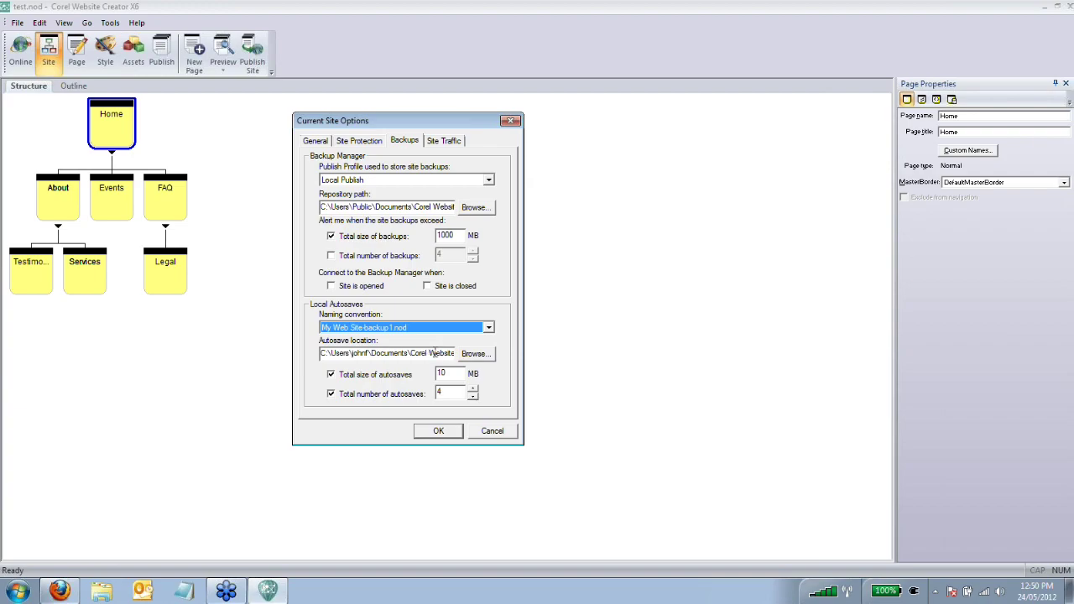
pyautogui.click(450, 432)
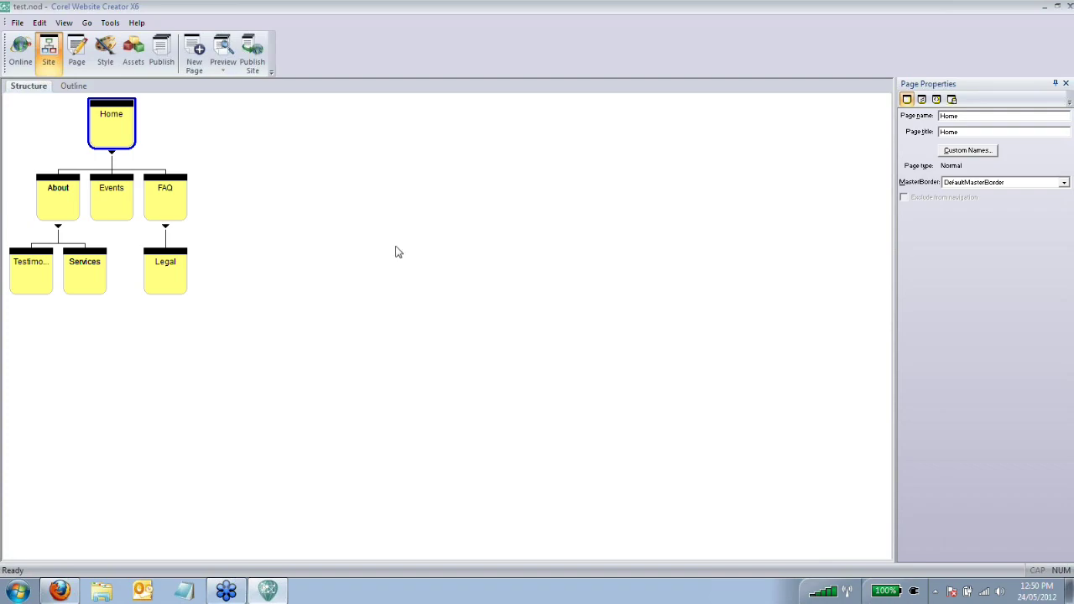
# Step: Open the Home page with its Welcome banner selected, and view the Mountain Jacques site in Firefox
pyautogui.doubleClick(113, 130)
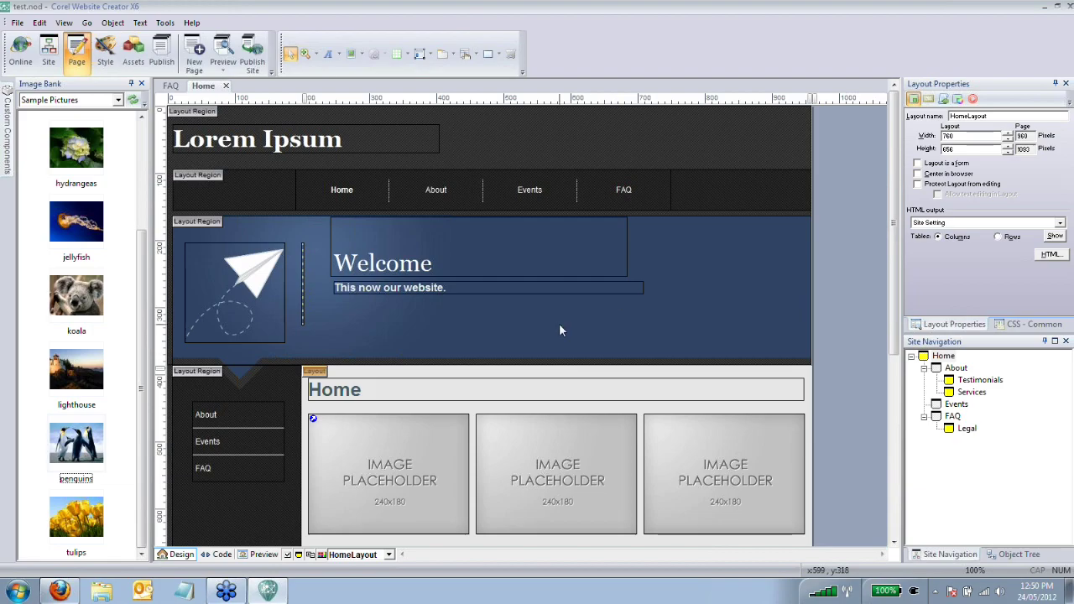
pyautogui.click(406, 265)
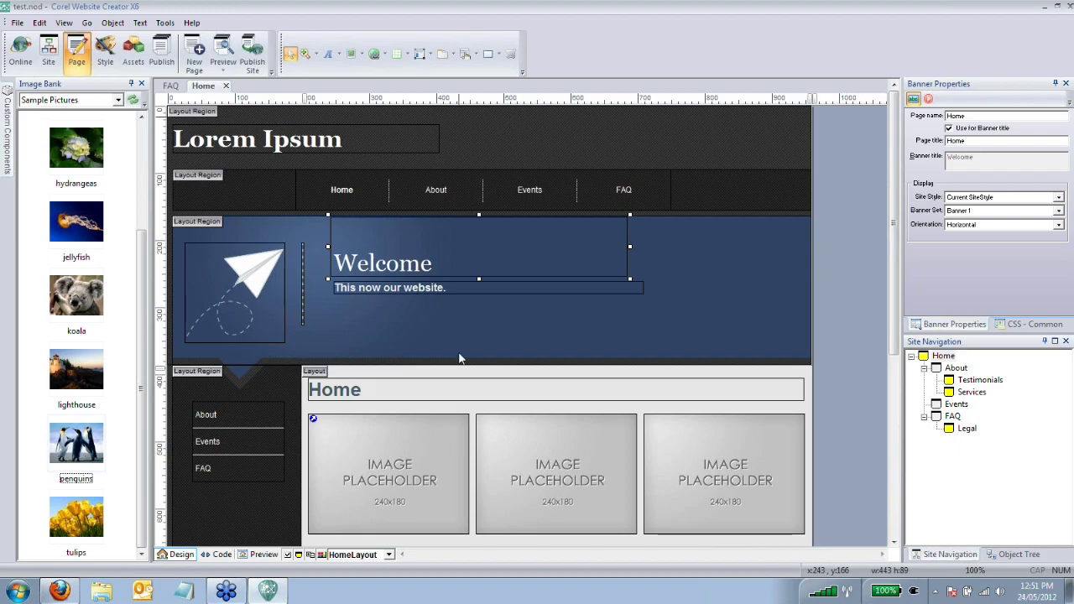
pyautogui.click(60, 590)
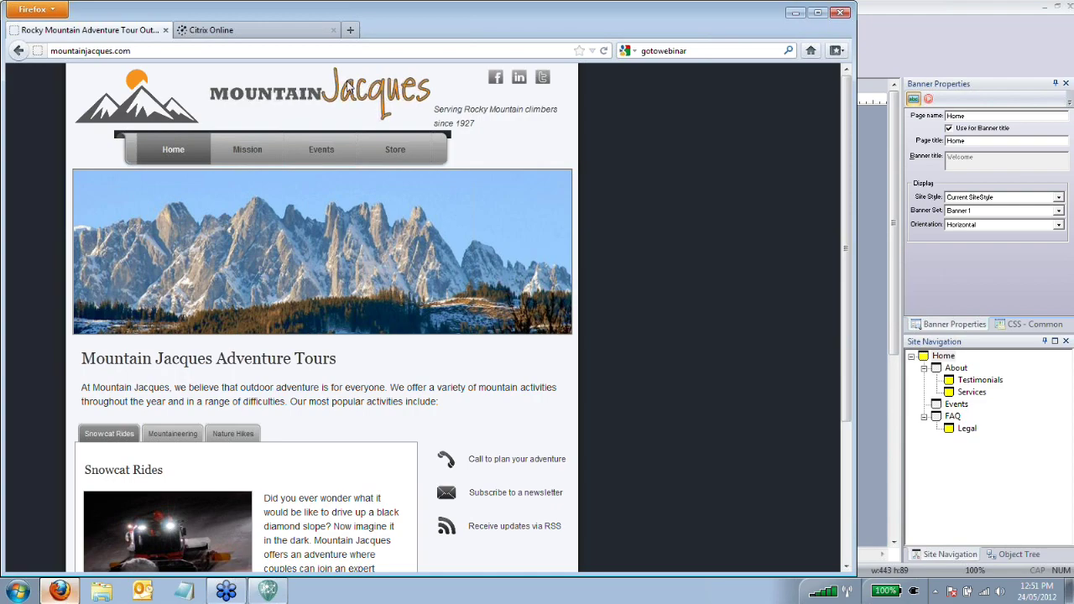
pyautogui.moveTo(349, 92)
pyautogui.click(797, 13)
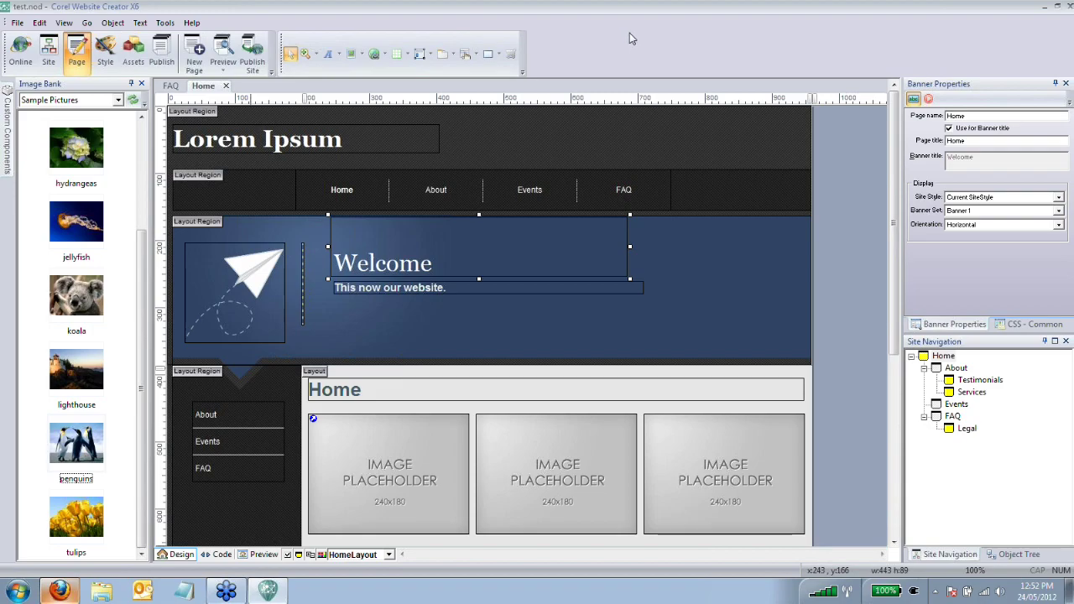
# Step: Show the Templates resources in the Enhance section of the online start page
pyautogui.click(20, 52)
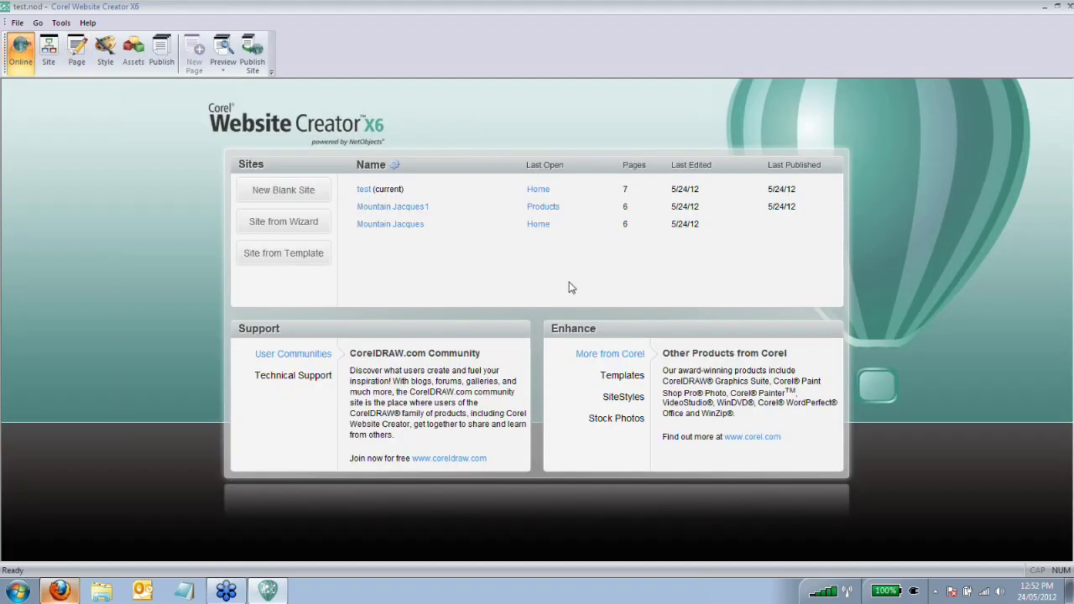
pyautogui.moveTo(570, 382)
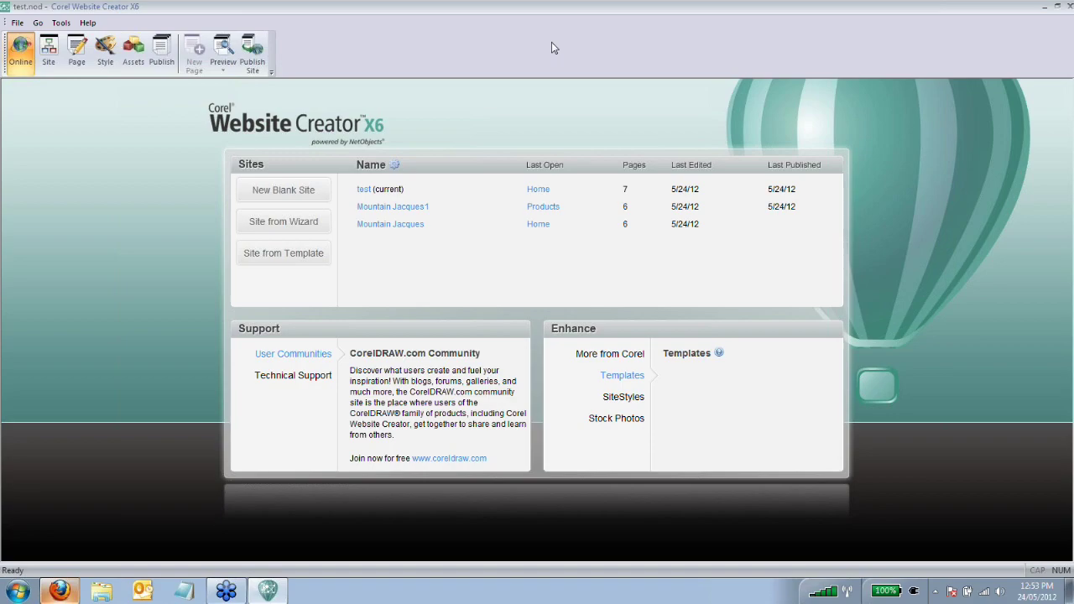
# Step: Reopen the test site's FAQ page and examine its layout from the header down to the penguins picture
pyautogui.click(363, 189)
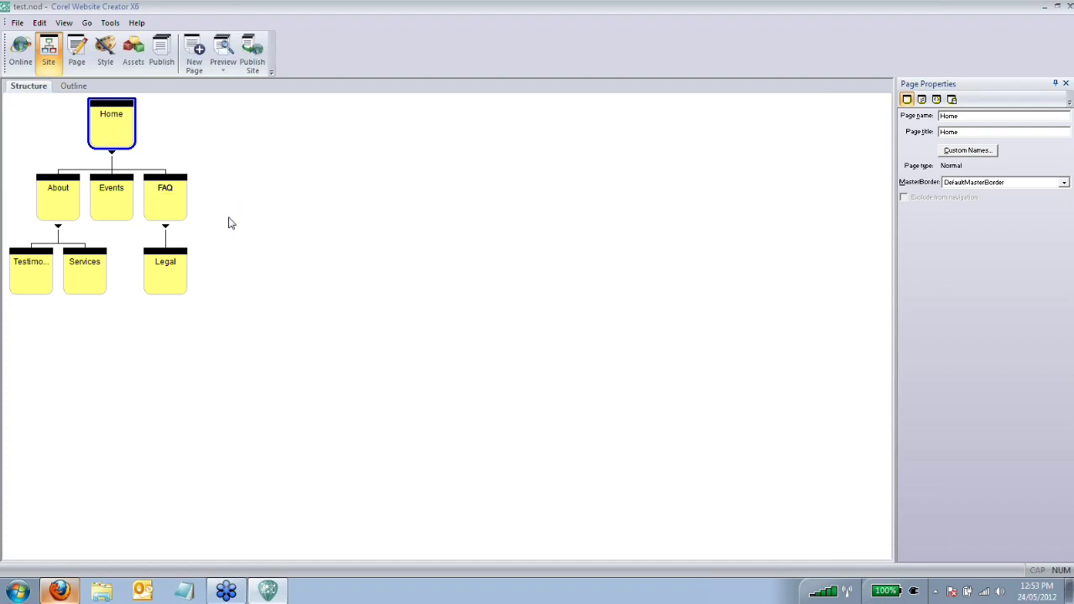
pyautogui.click(165, 203)
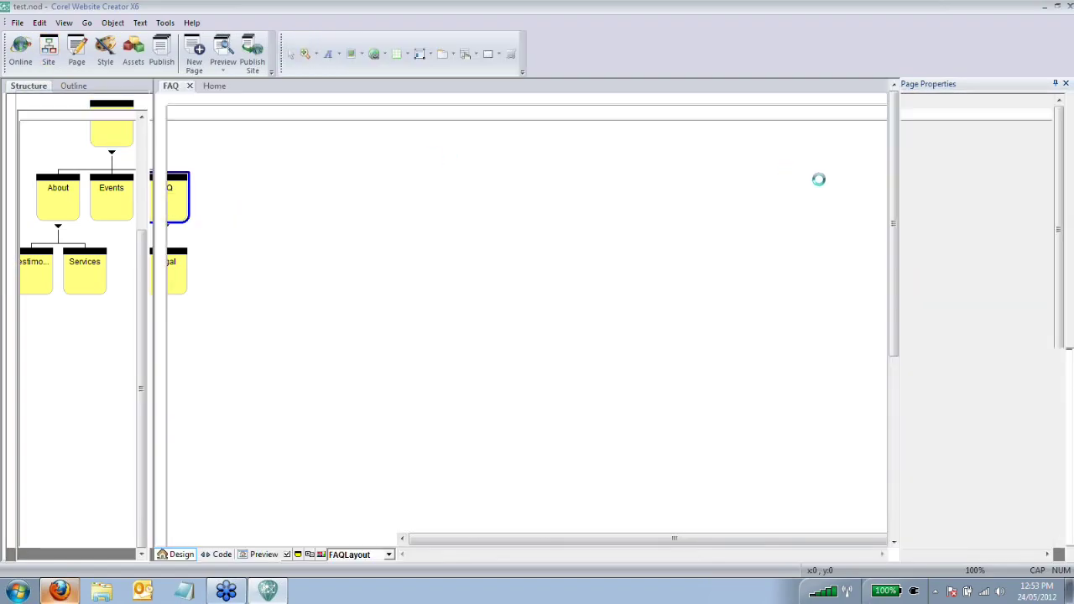
pyautogui.scroll(-3, 702, 168)
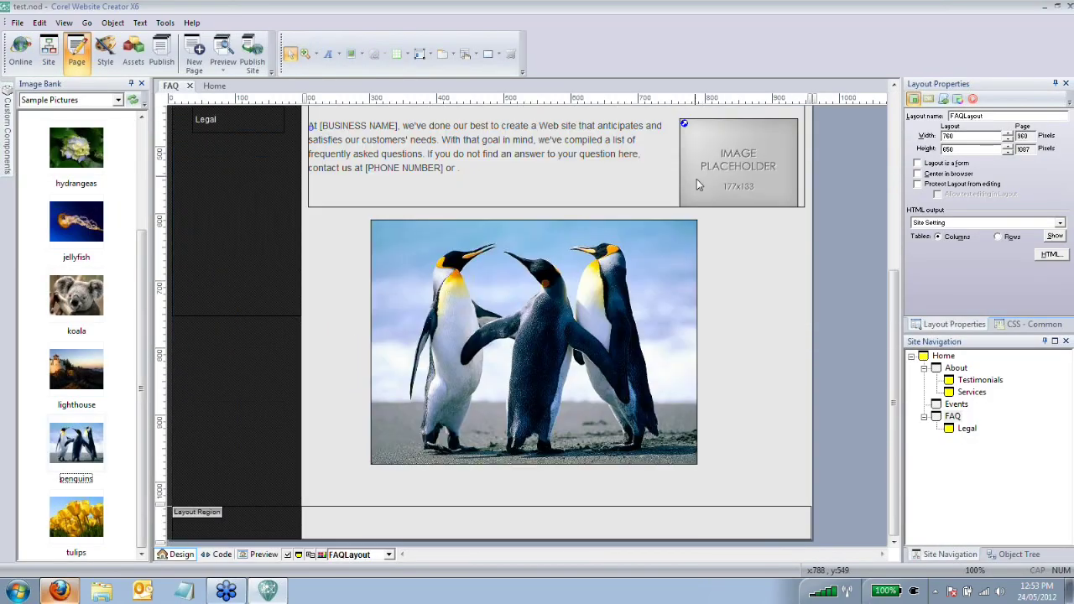
pyautogui.scroll(3, 697, 179)
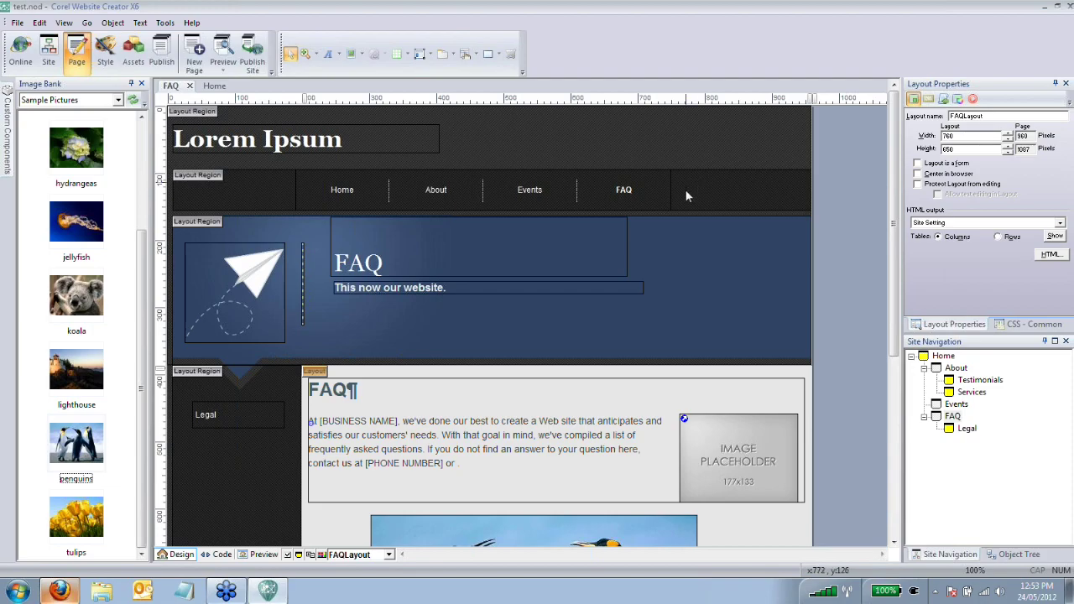
pyautogui.scroll(-3, 724, 185)
pyautogui.scroll(-3, 672, 198)
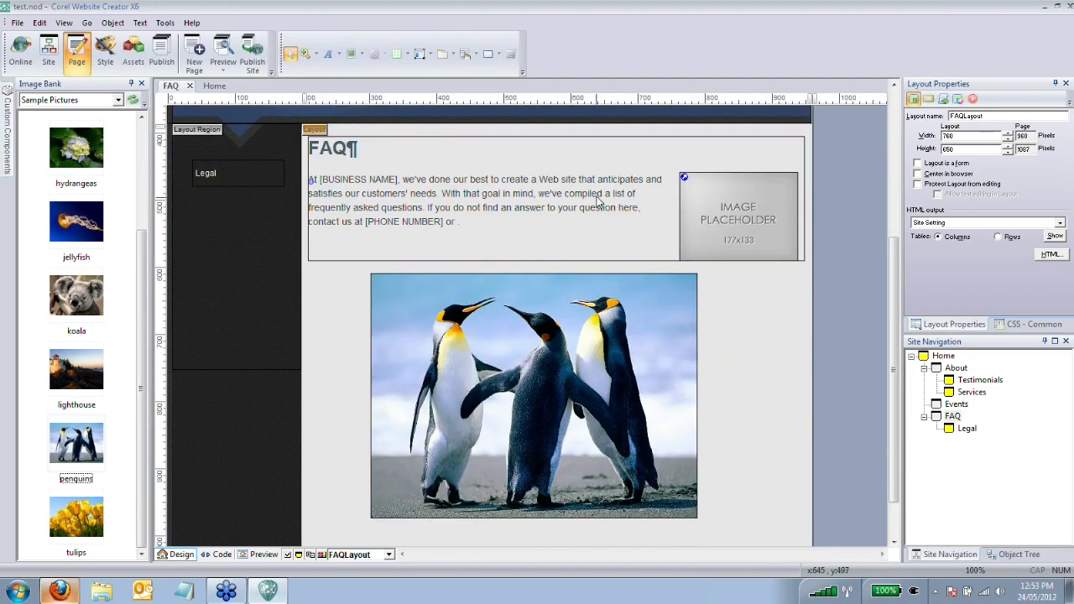
pyautogui.scroll(6, 618, 202)
pyautogui.scroll(-3, 601, 188)
pyautogui.scroll(3, 602, 186)
pyautogui.scroll(-3, 602, 189)
pyautogui.scroll(-3, 602, 188)
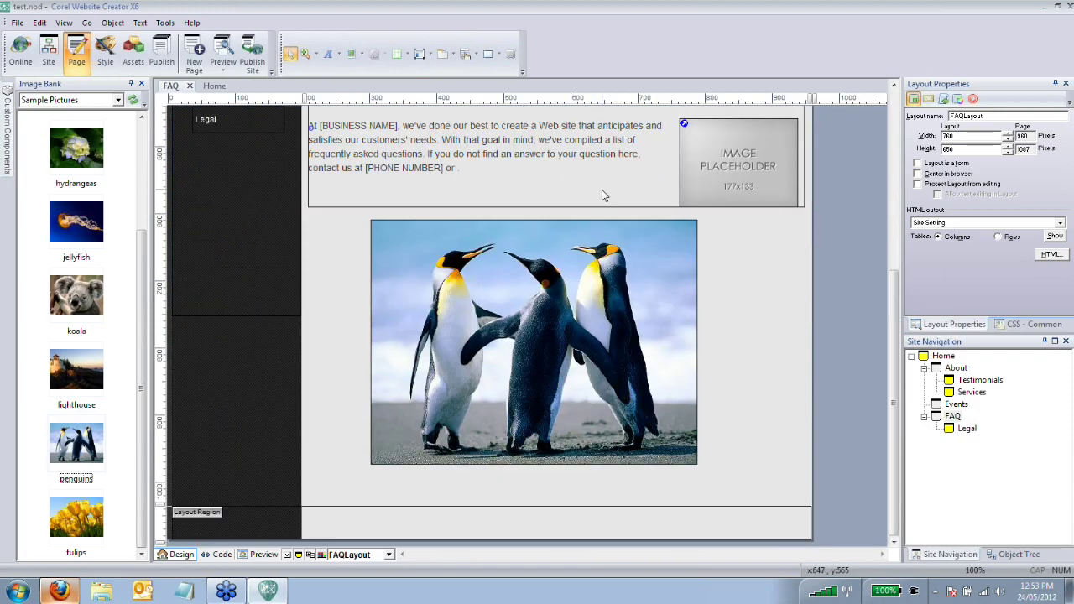
pyautogui.scroll(4, 602, 189)
pyautogui.scroll(-3, 601, 194)
pyautogui.scroll(3, 598, 187)
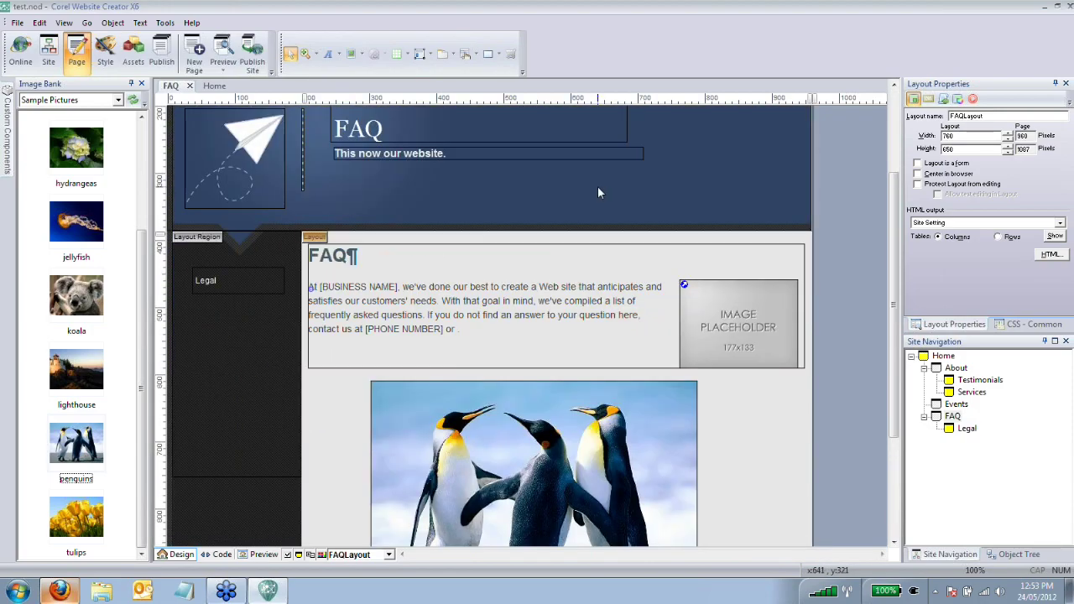
pyautogui.scroll(-3, 595, 191)
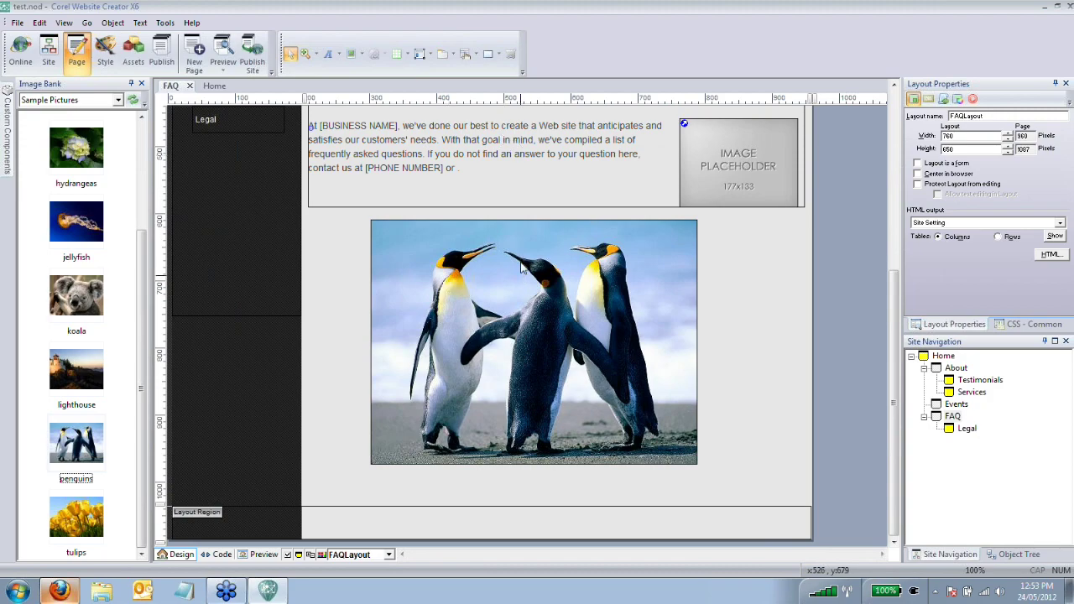
pyautogui.scroll(3, 527, 268)
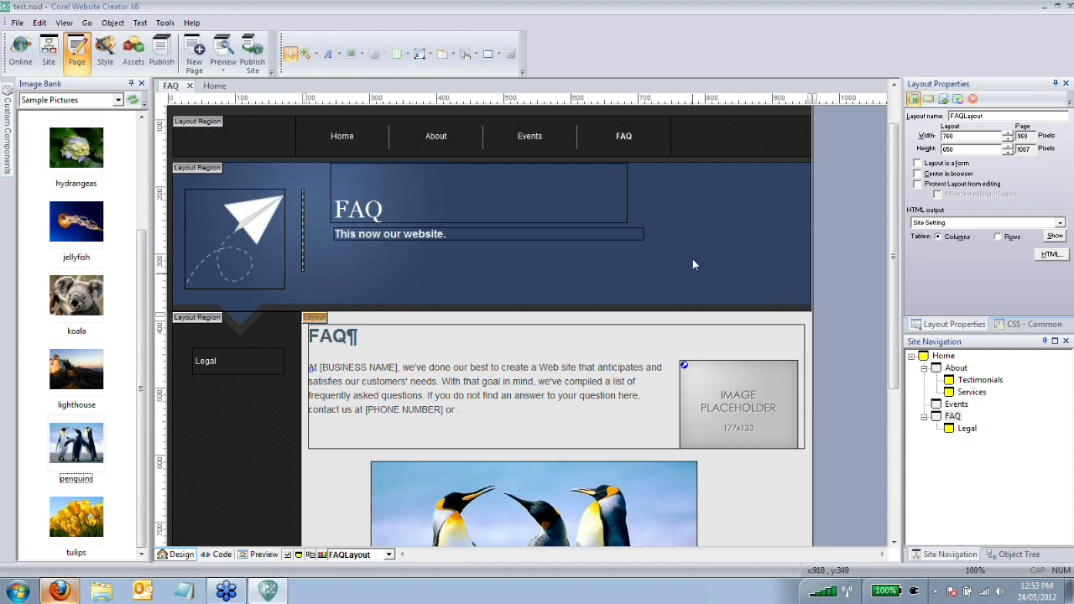
pyautogui.scroll(-3, 663, 252)
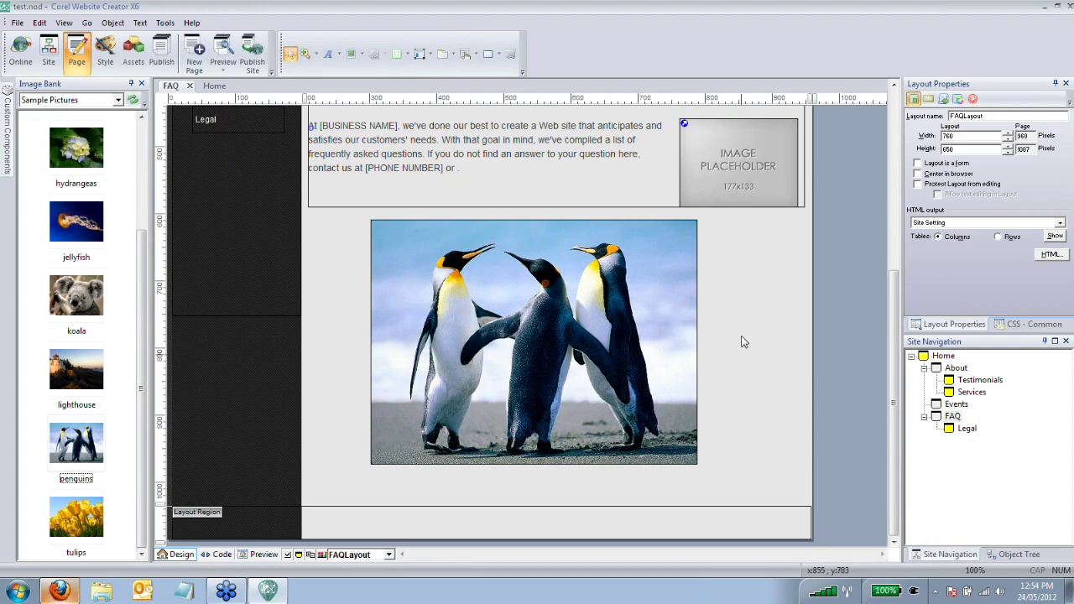
pyautogui.scroll(5, 744, 338)
pyautogui.scroll(-5, 660, 310)
pyautogui.scroll(5, 640, 316)
pyautogui.scroll(-5, 645, 319)
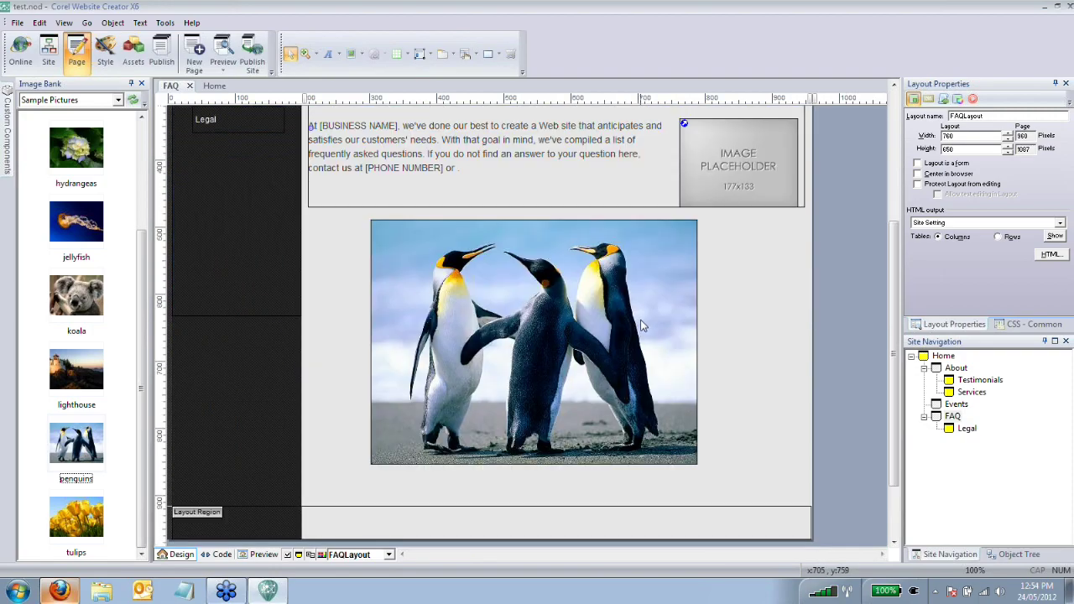
pyautogui.scroll(5, 641, 326)
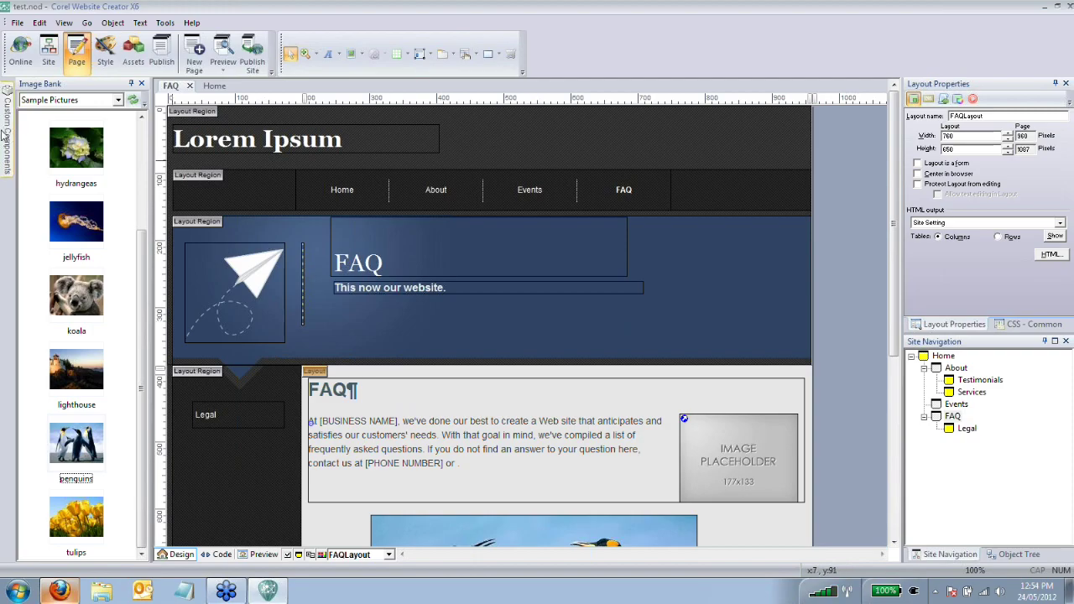
# Step: Show the Advanced Tools in the custom components beside the FAQ page and list the site's asset files
pyautogui.moveTo(4, 135)
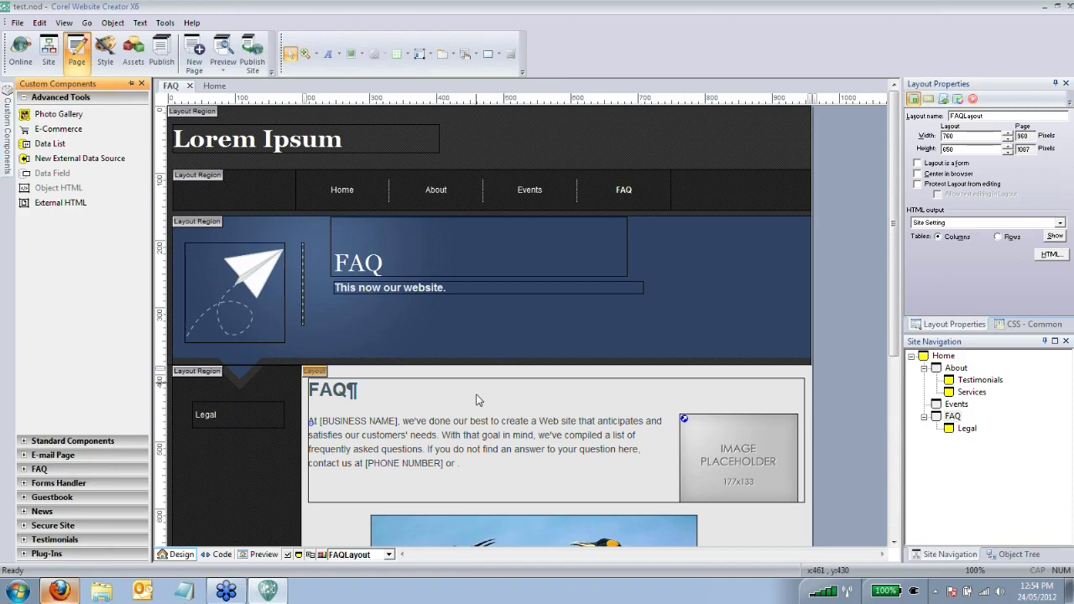
pyautogui.click(850, 219)
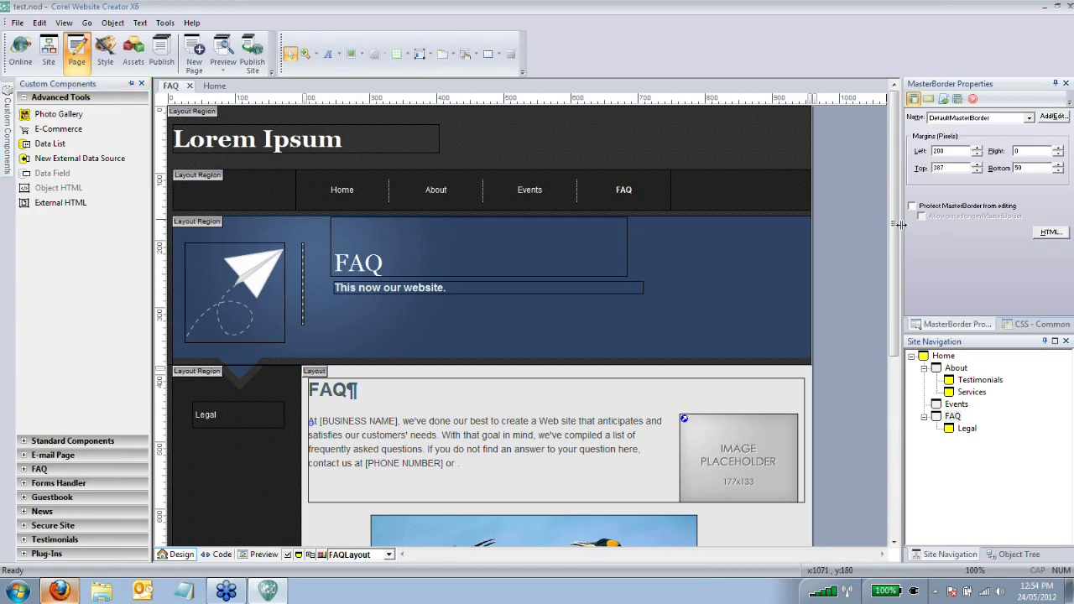
pyautogui.scroll(-3, 774, 199)
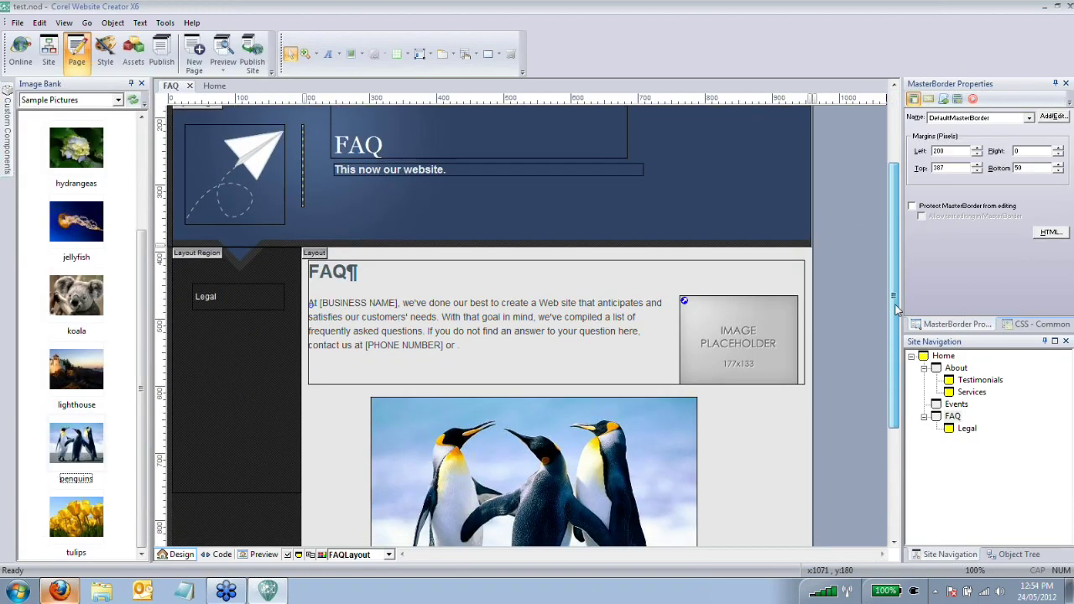
pyautogui.click(134, 56)
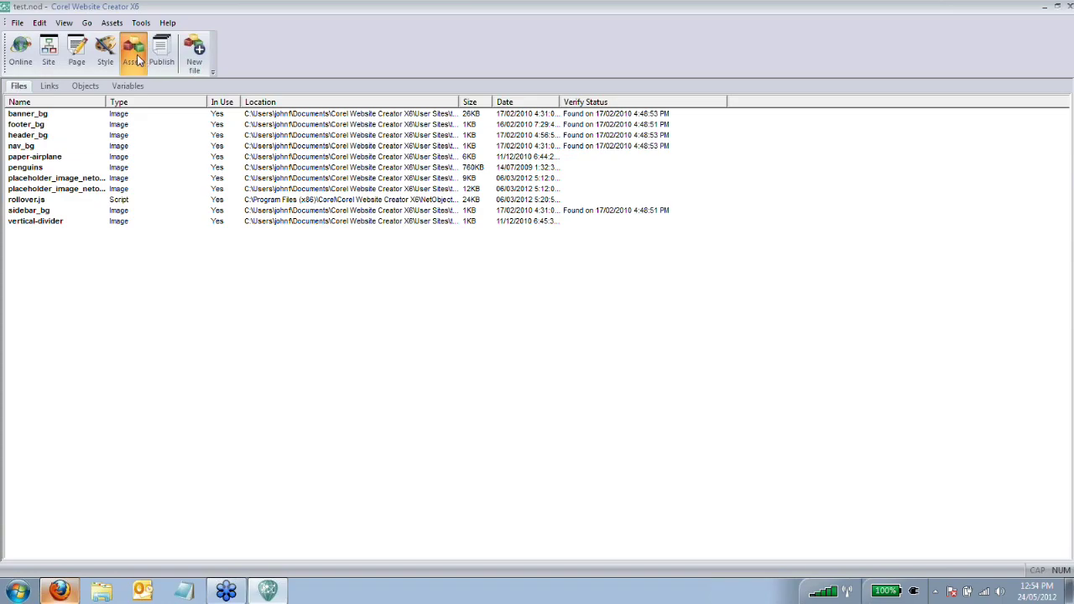
# Step: Open the Home page from the site structure and change the text under the Welcome banner to "This is our PDF"
pyautogui.click(49, 52)
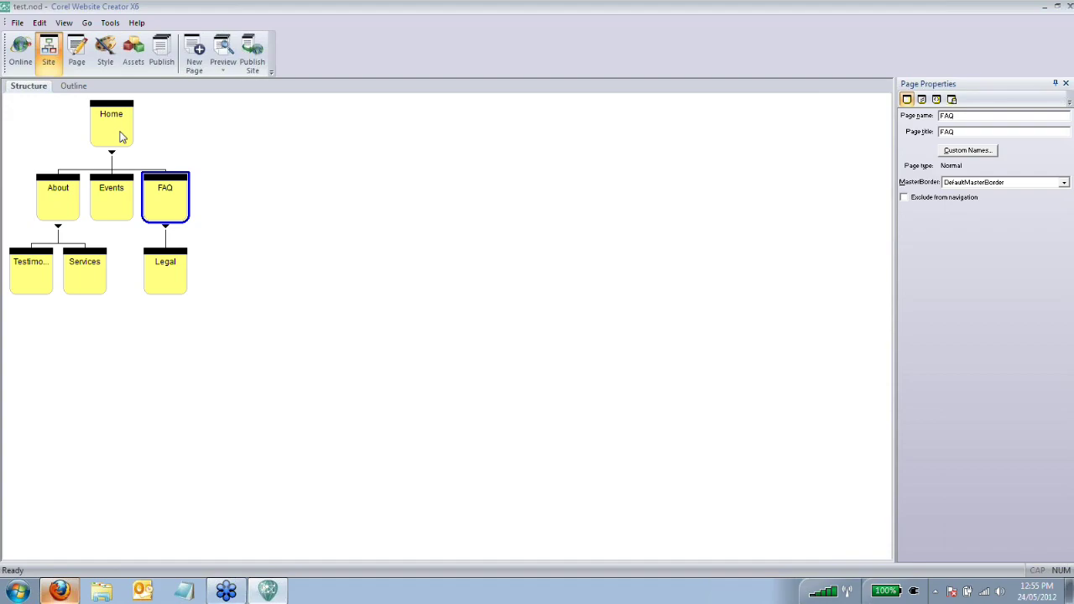
pyautogui.click(112, 130)
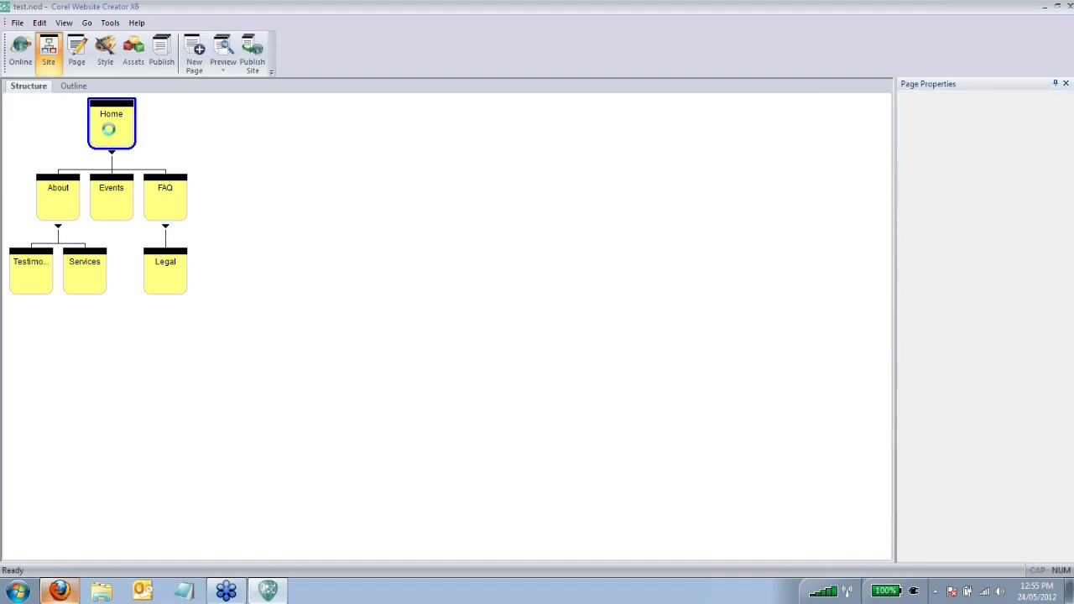
pyautogui.moveTo(445, 288); pyautogui.dragTo(359, 288)
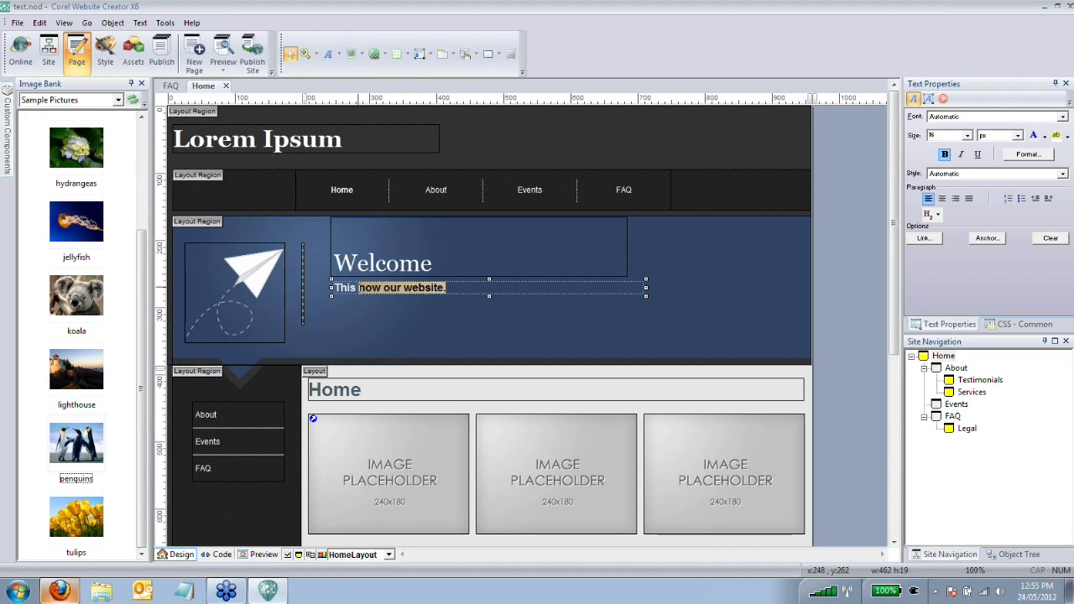
pyautogui.write('is ou')
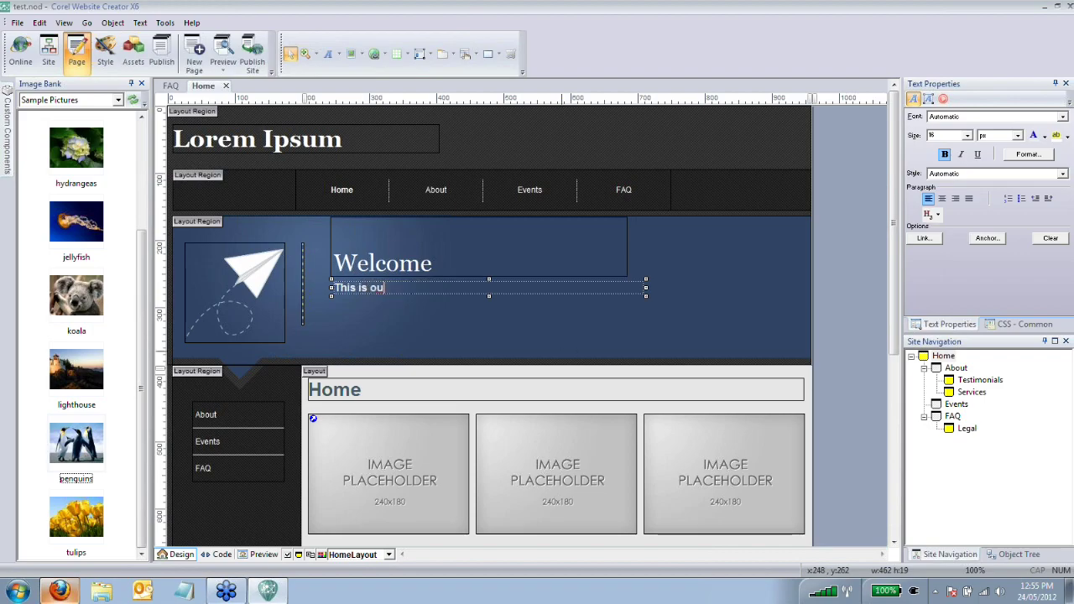
pyautogui.write('r PDF')
pyautogui.click(465, 330)
# Step: Start a link on the entire "This is our PDF" text and set its link type to File Link
pyautogui.moveTo(419, 291); pyautogui.dragTo(322, 289)
pyautogui.doubleClick(401, 287)
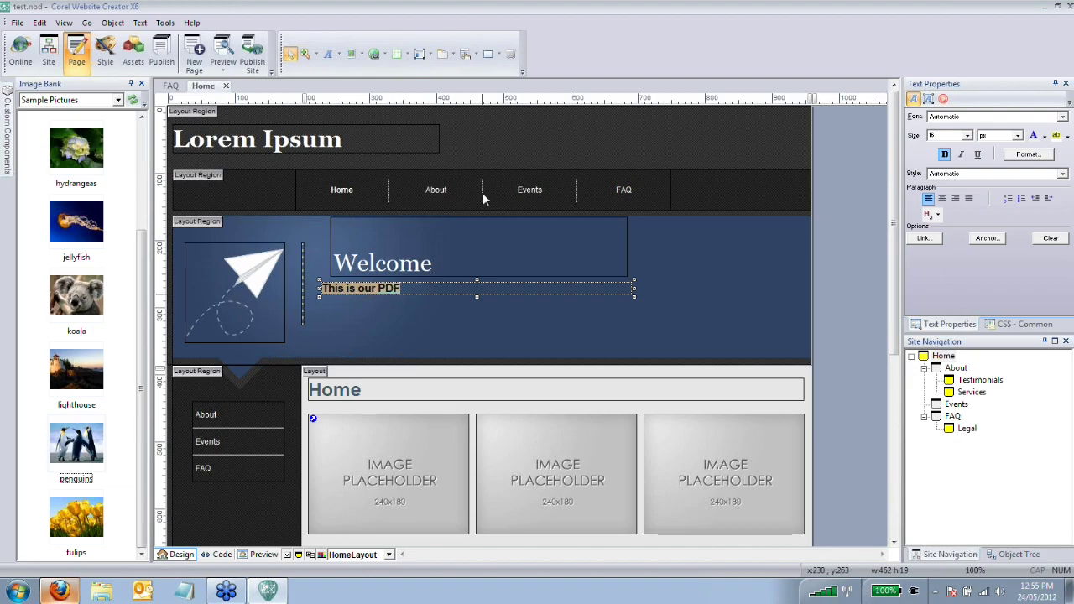
pyautogui.rightClick(384, 292)
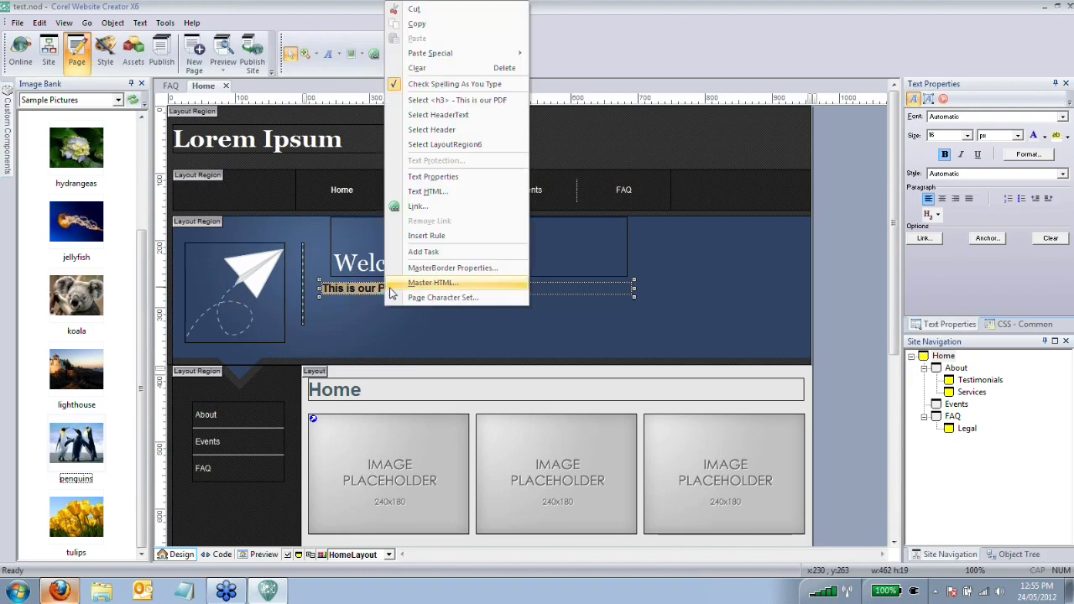
pyautogui.click(425, 208)
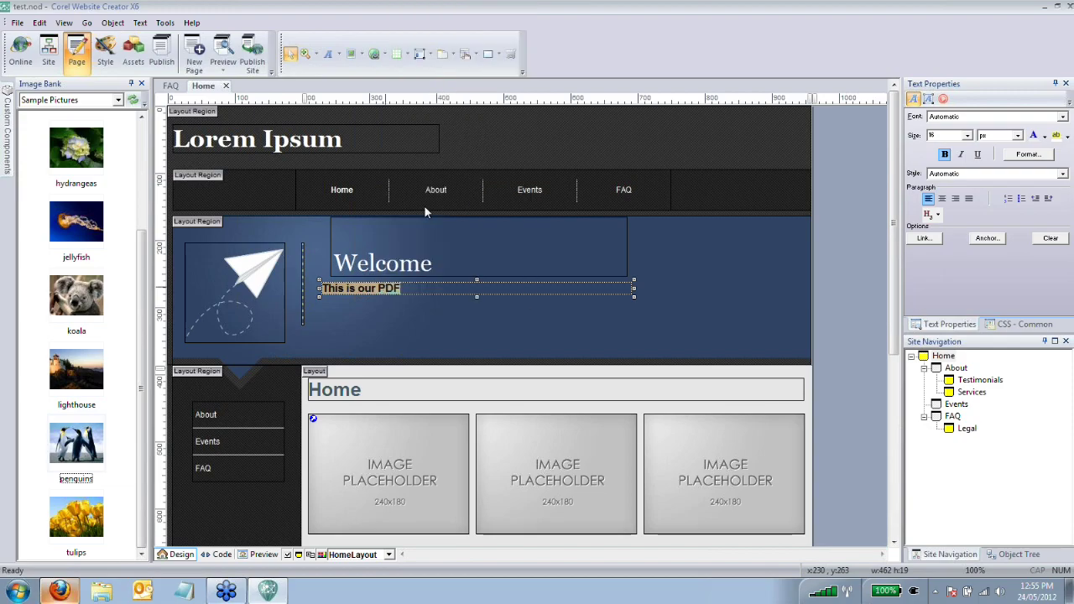
pyautogui.moveTo(611, 161); pyautogui.dragTo(652, 130)
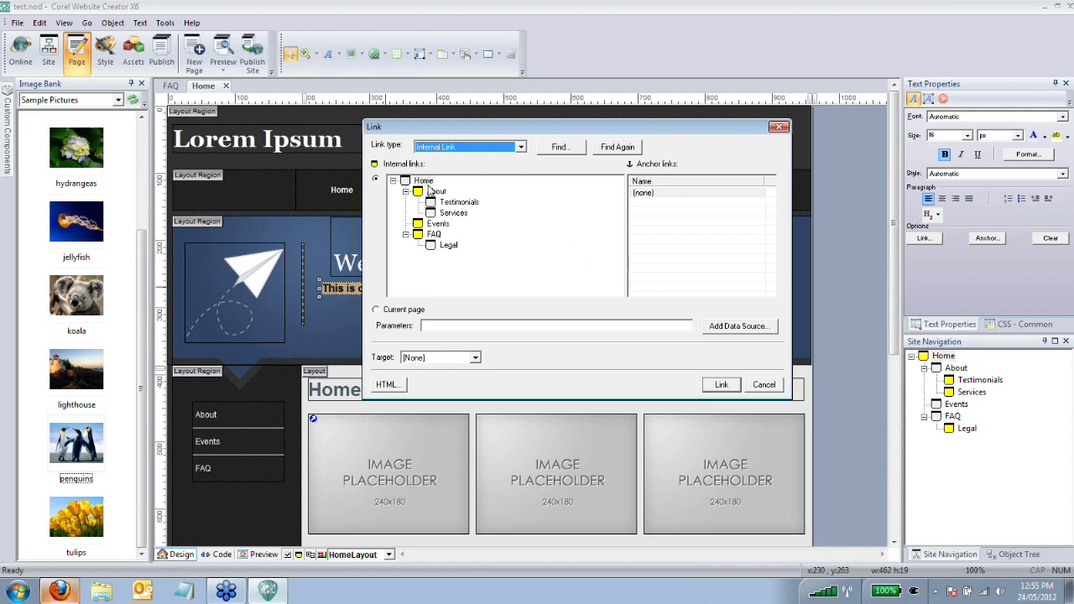
pyautogui.click(521, 147)
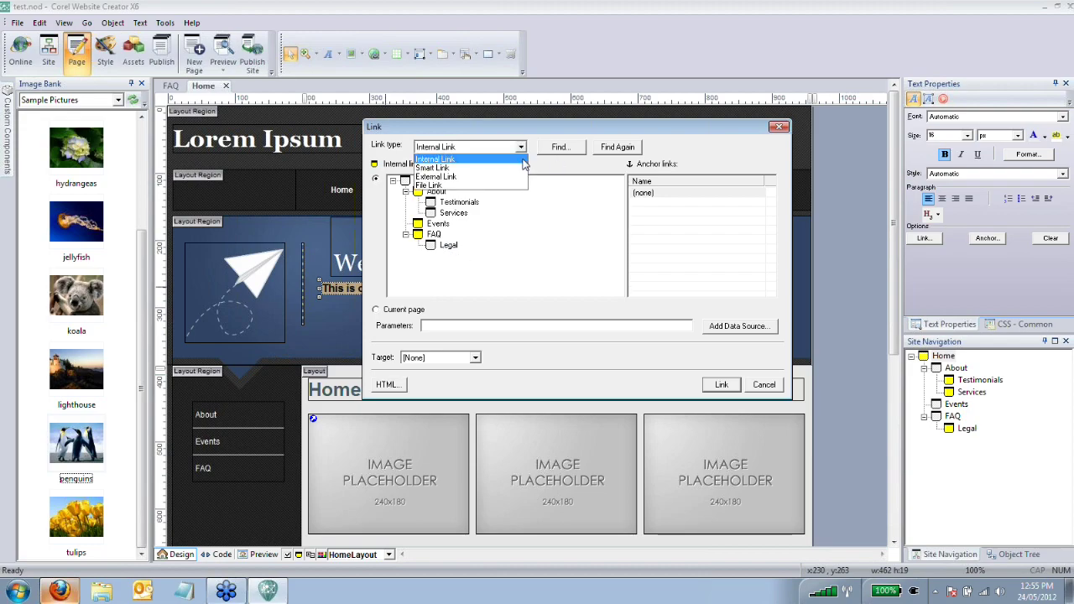
pyautogui.click(475, 178)
pyautogui.click(521, 147)
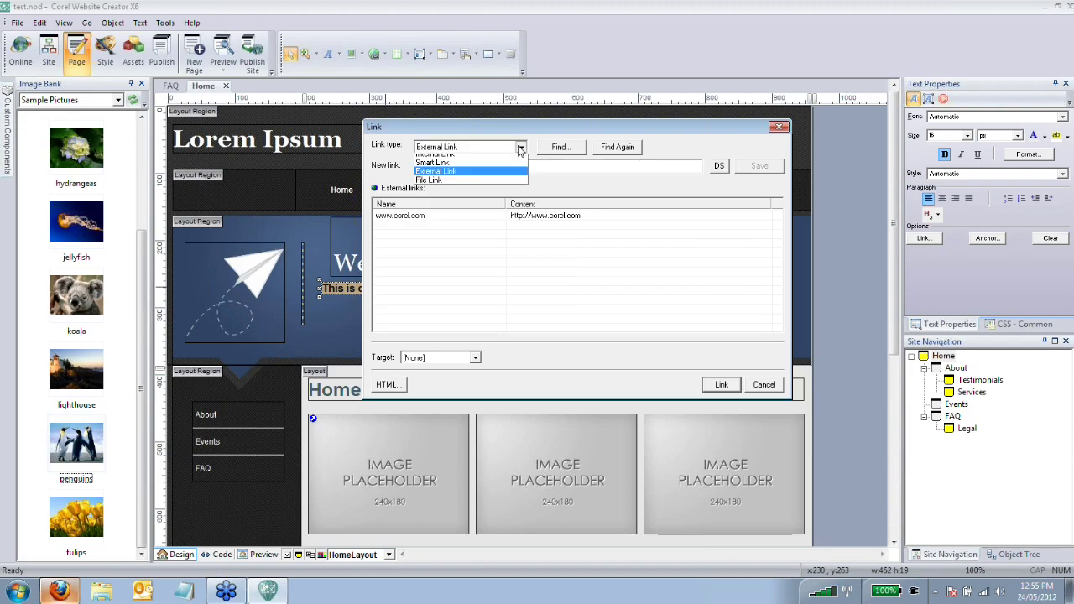
pyautogui.click(469, 185)
# Step: Link the text to test.zip from the Desktop as a saved file link and try it in the page preview
pyautogui.click(445, 168)
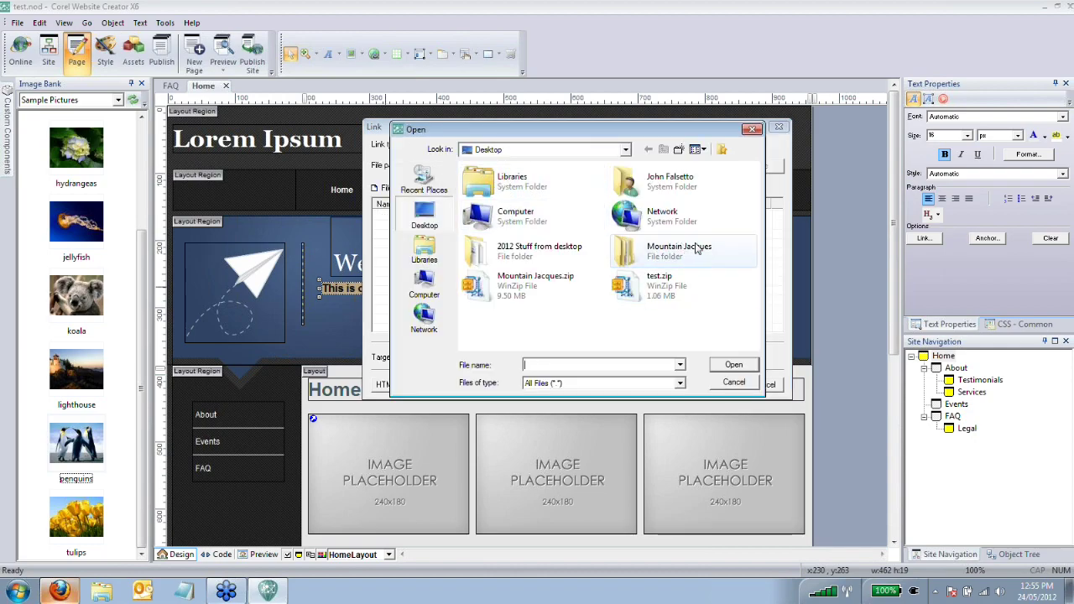
pyautogui.click(653, 290)
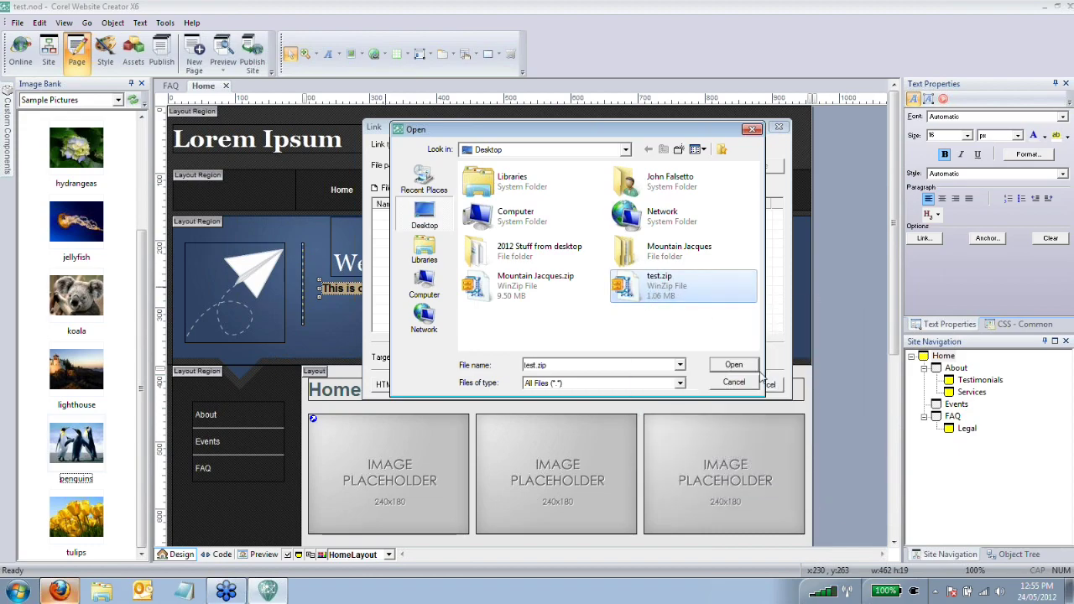
pyautogui.click(735, 366)
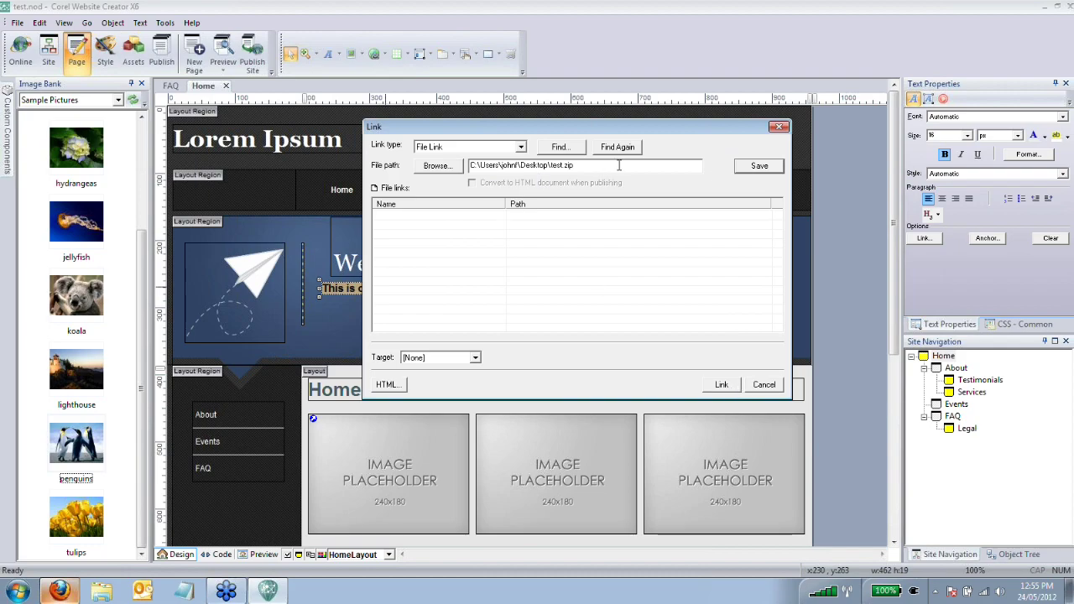
pyautogui.click(750, 168)
pyautogui.click(721, 384)
pyautogui.click(683, 266)
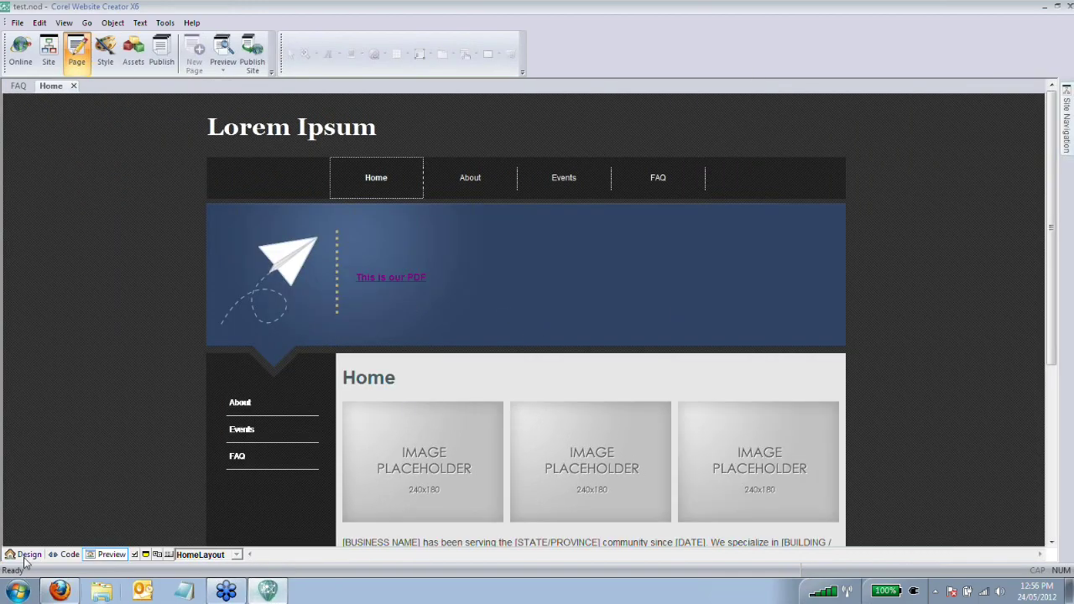
pyautogui.click(394, 285)
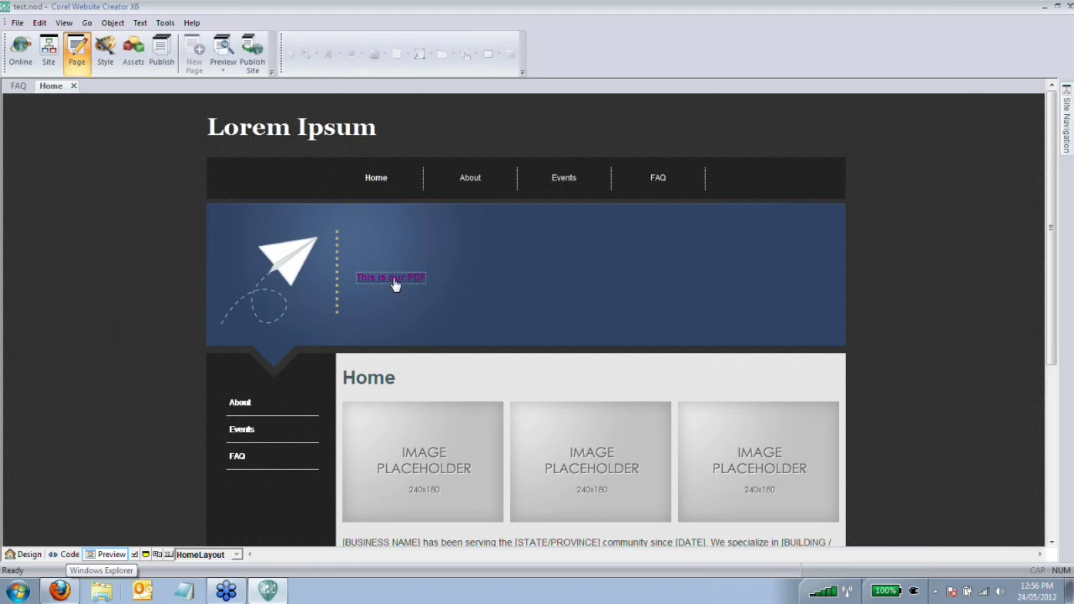
pyautogui.click(27, 555)
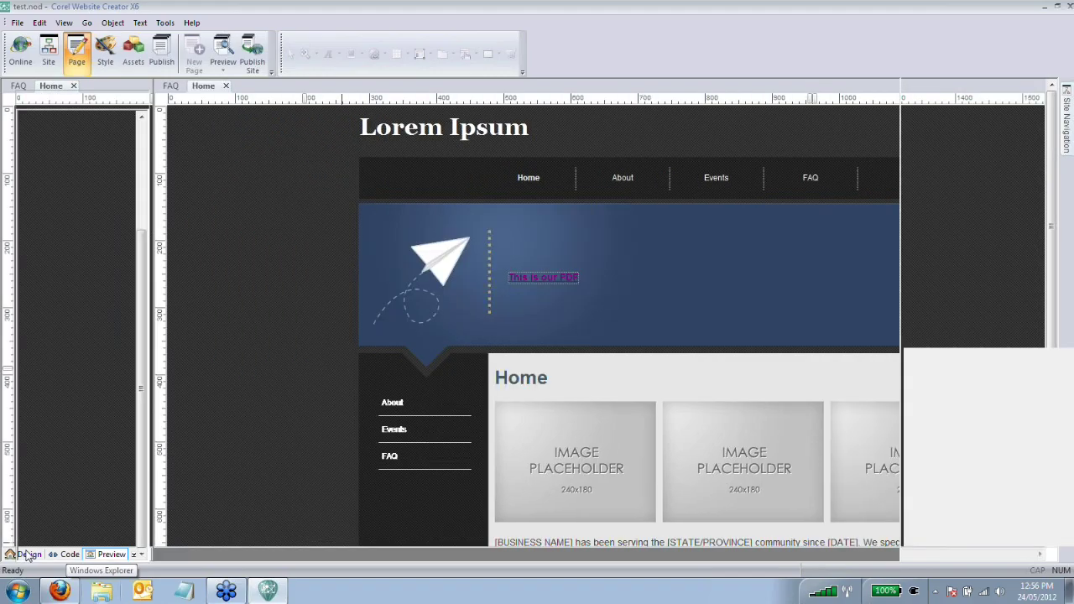
# Step: Publish the site locally and test the "This is our PDF" link in Firefox, cancelling the file download
pyautogui.click(252, 55)
pyautogui.click(563, 390)
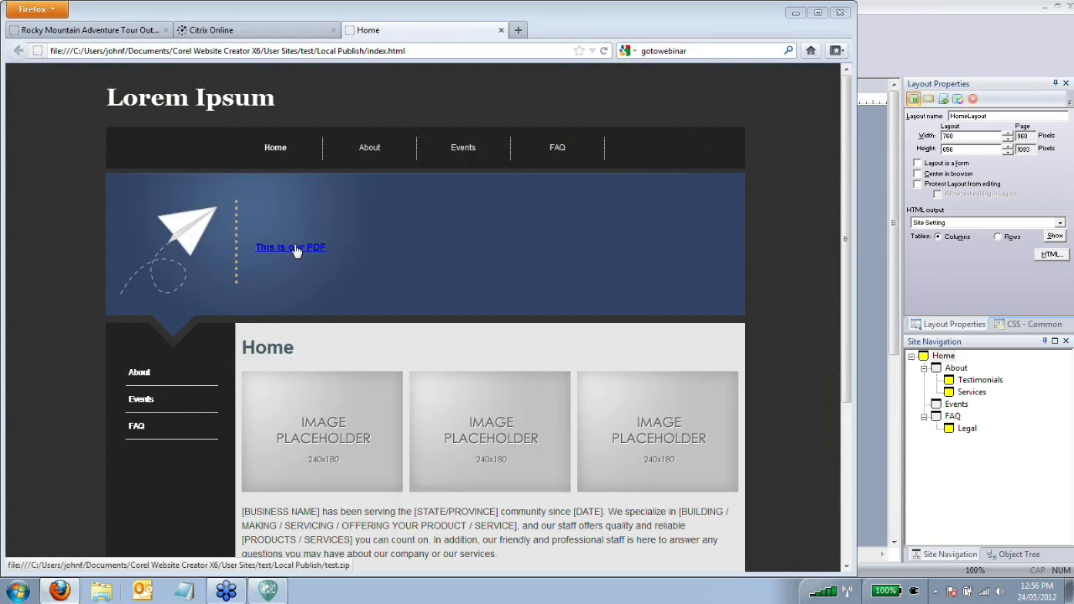
pyautogui.click(302, 252)
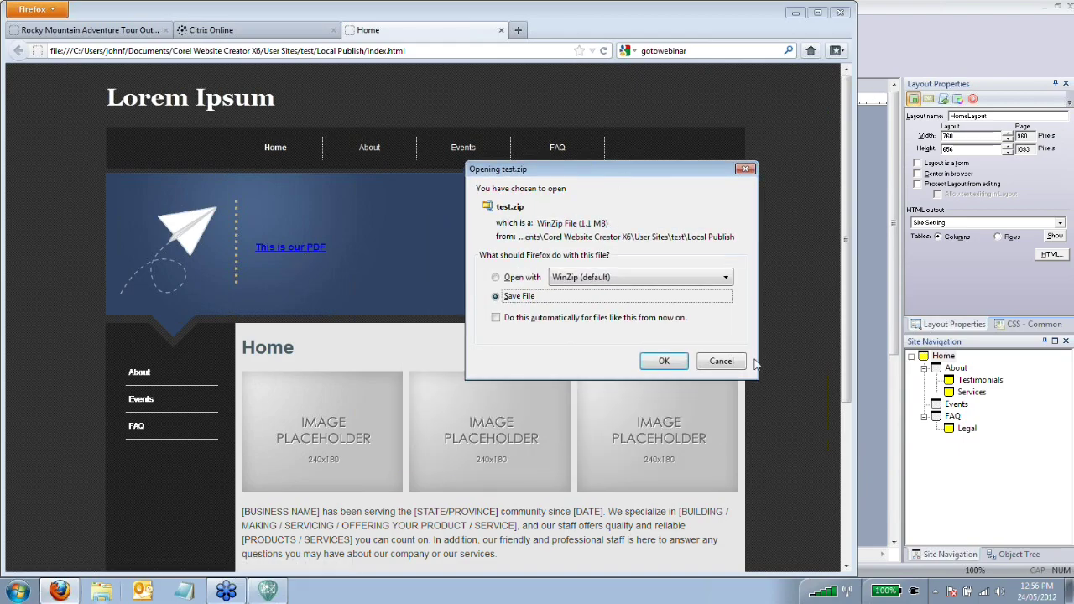
pyautogui.click(722, 361)
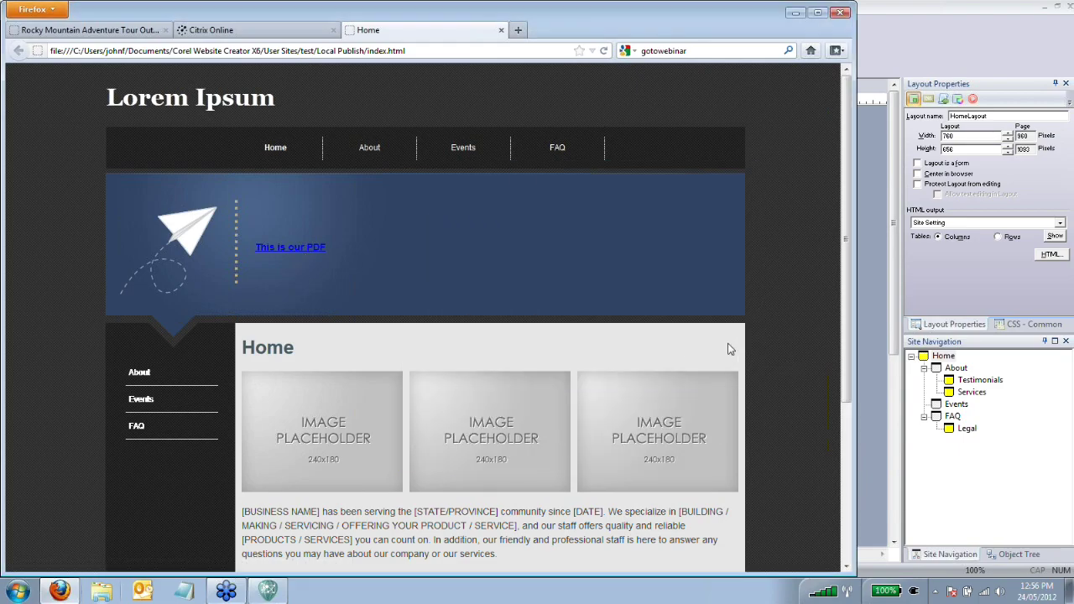
# Step: Close the published page's browser tab and the Libraries window, returning to the Home page in Corel Website Creator
pyautogui.click(501, 30)
pyautogui.click(268, 591)
pyautogui.click(714, 287)
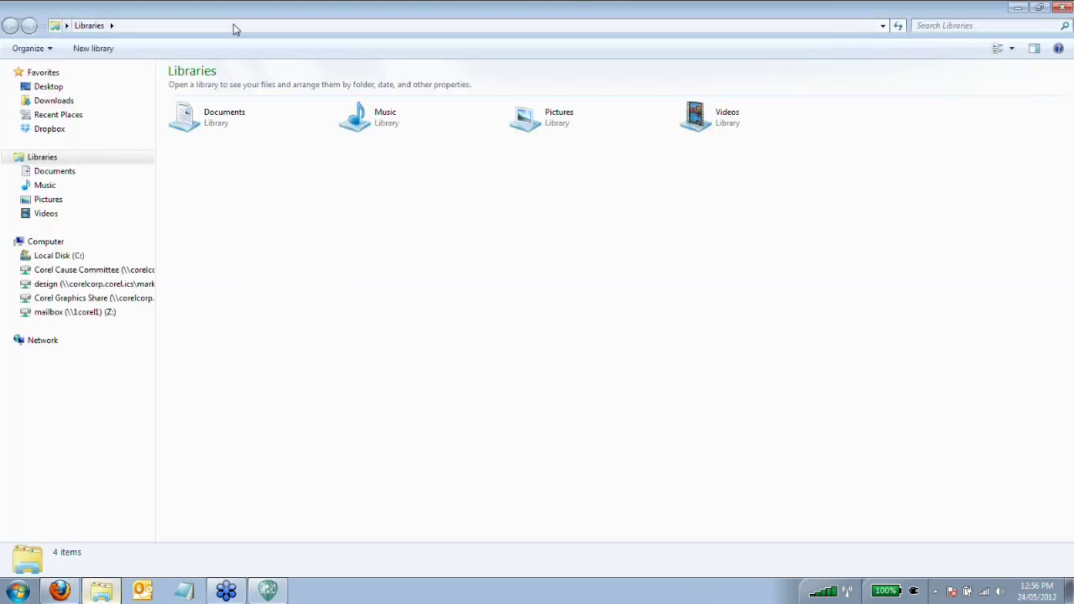
pyautogui.click(1066, 7)
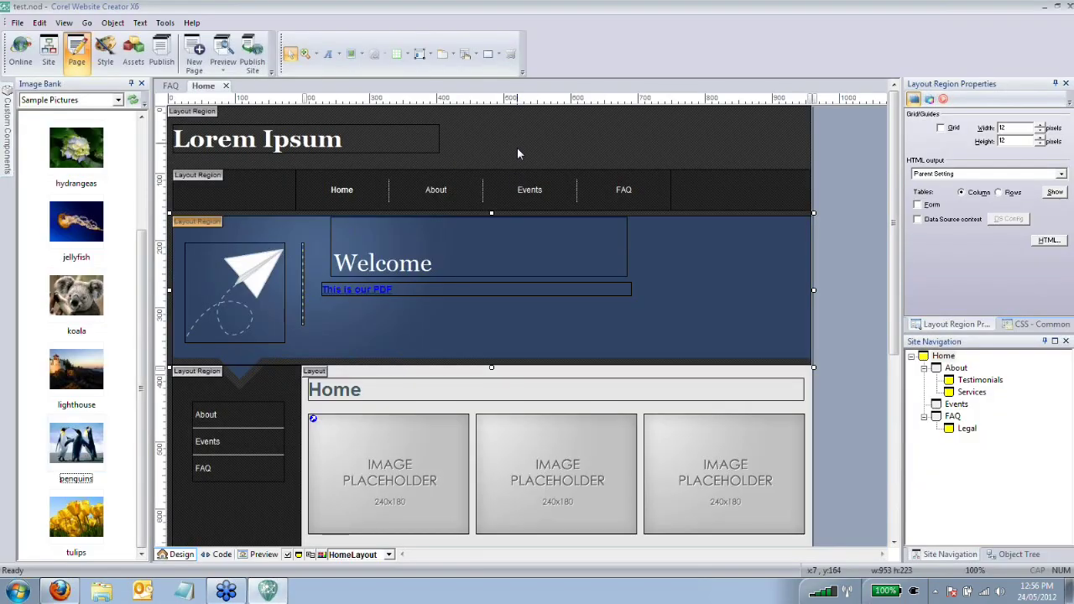
# Step: Examine the Spry - Nylon site style and its CSS options in the Common, Property Sheet and Code Editor views
pyautogui.click(112, 52)
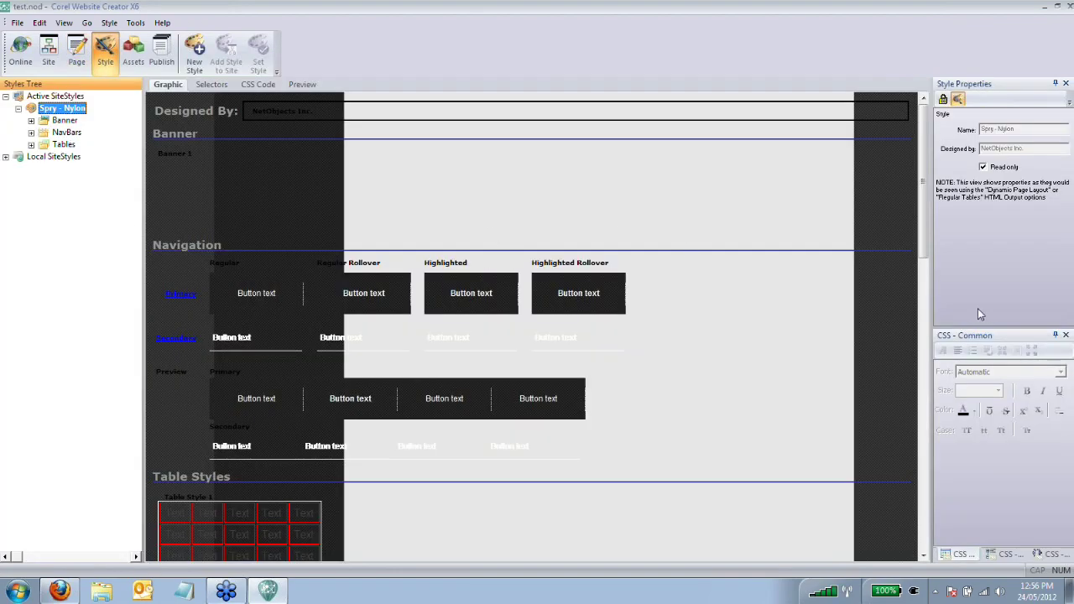
pyautogui.click(1019, 336)
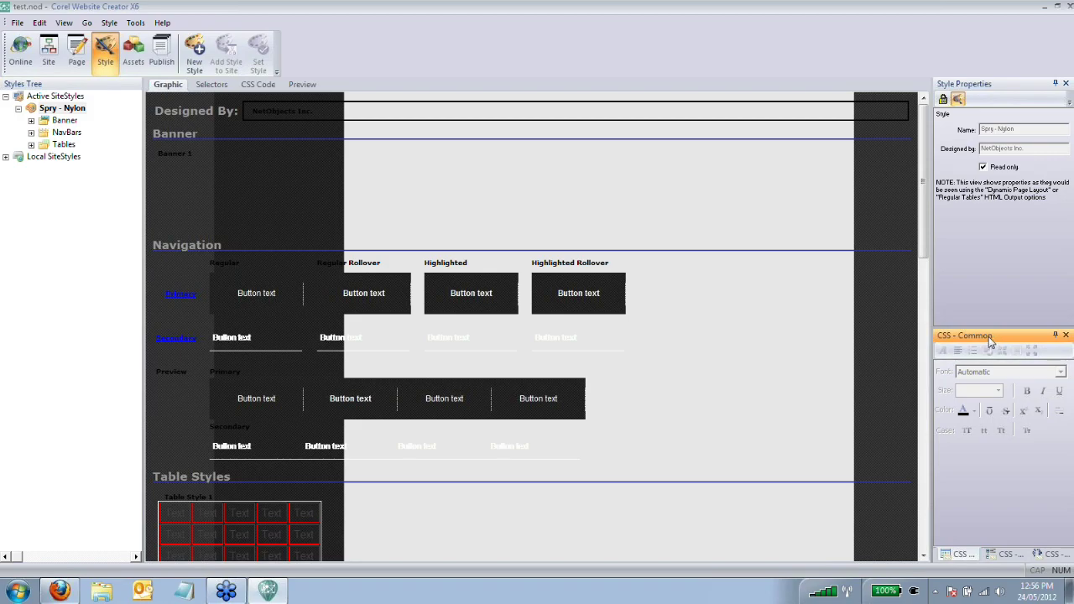
pyautogui.click(1003, 555)
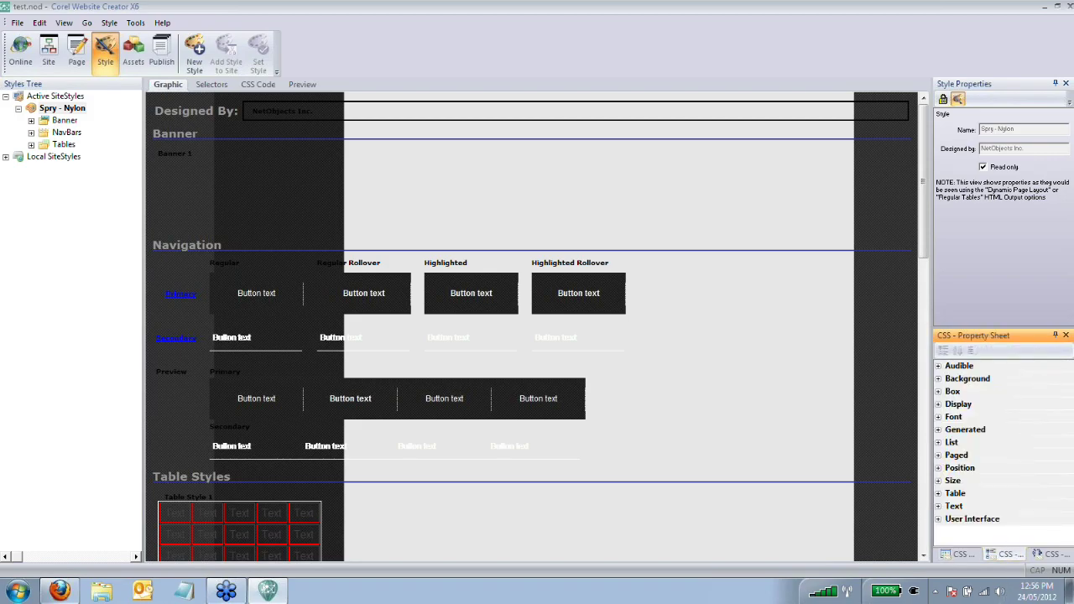
pyautogui.click(939, 367)
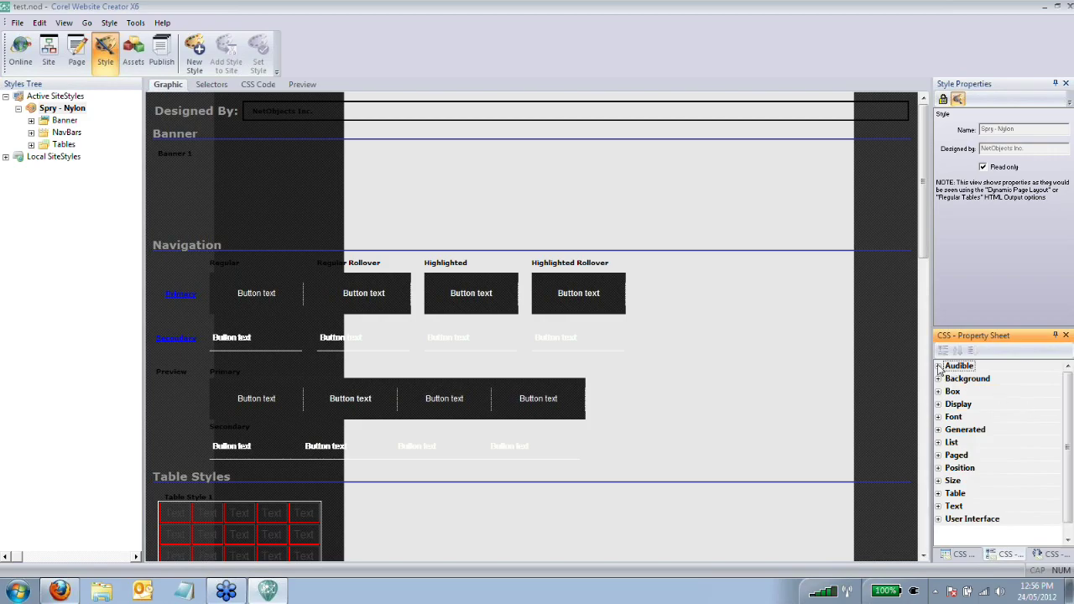
pyautogui.scroll(-3, 983, 432)
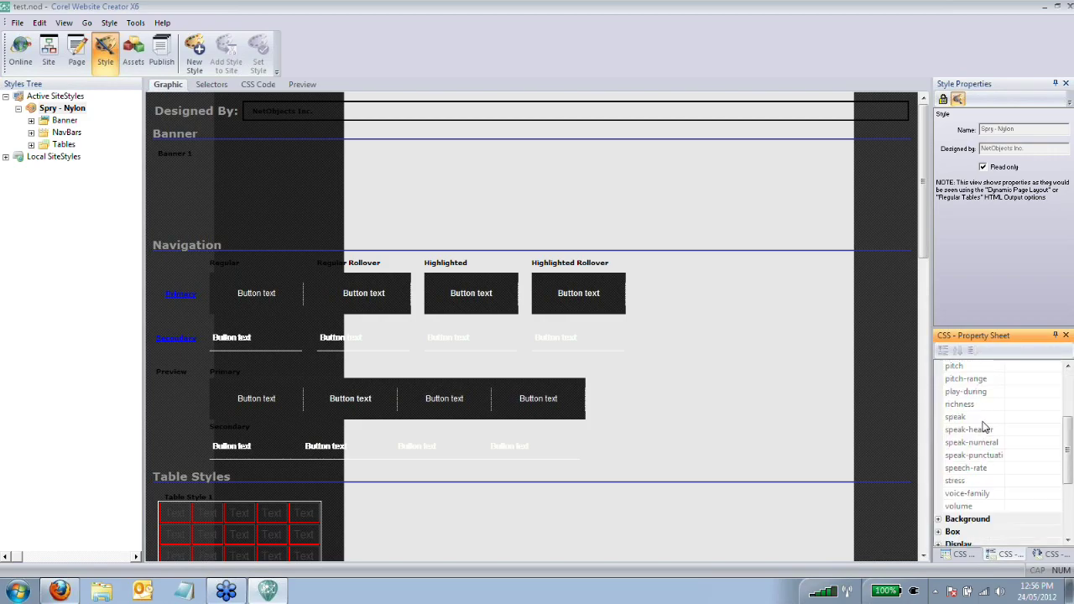
pyautogui.scroll(2, 989, 429)
pyautogui.scroll(1, 988, 429)
pyautogui.click(939, 365)
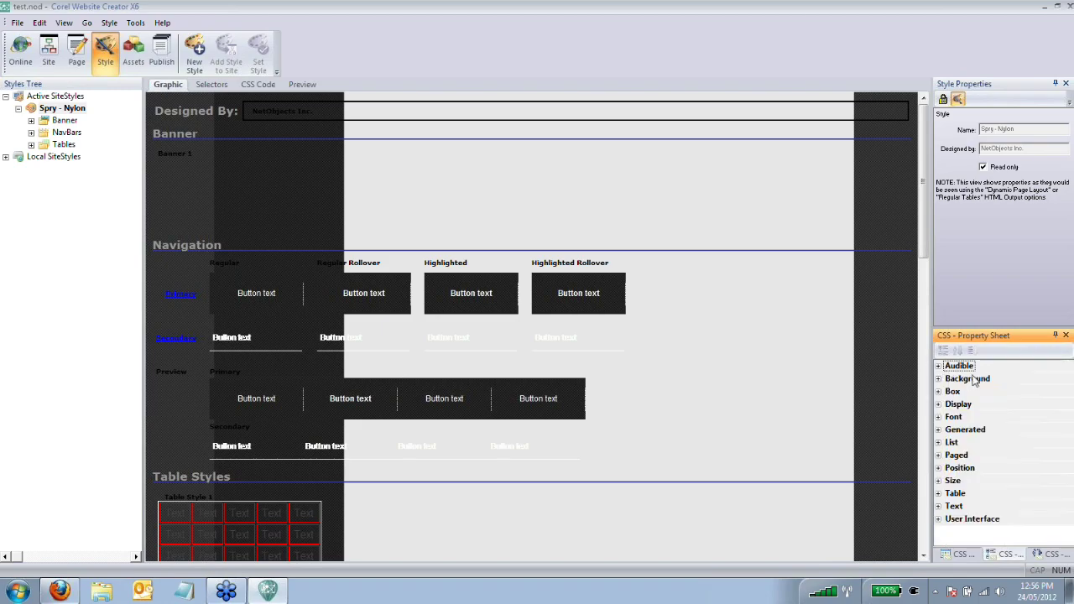
pyautogui.click(939, 468)
pyautogui.click(939, 467)
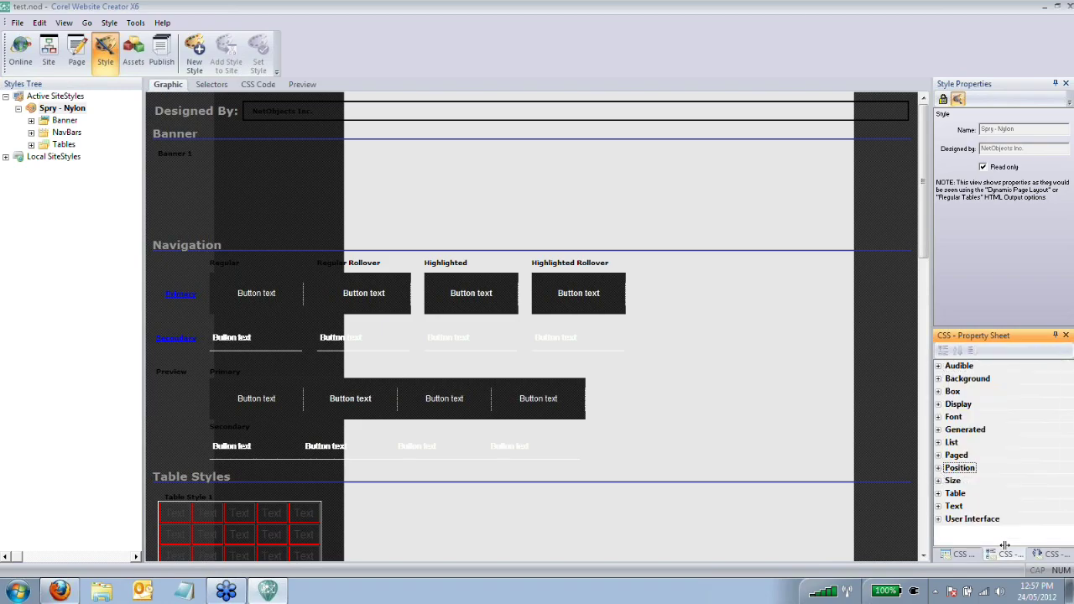
pyautogui.click(1052, 553)
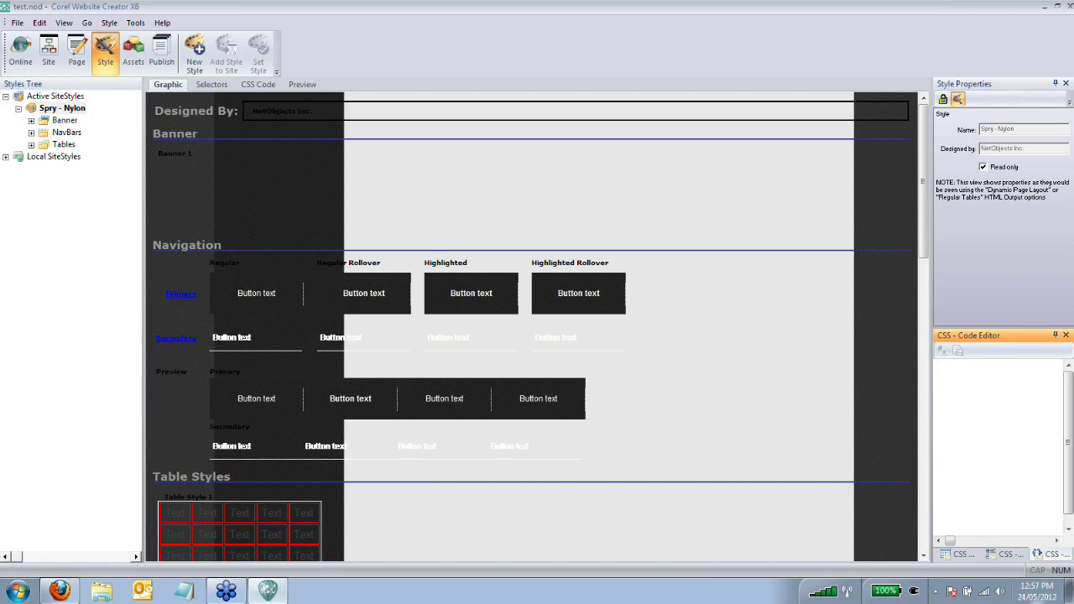
pyautogui.click(961, 554)
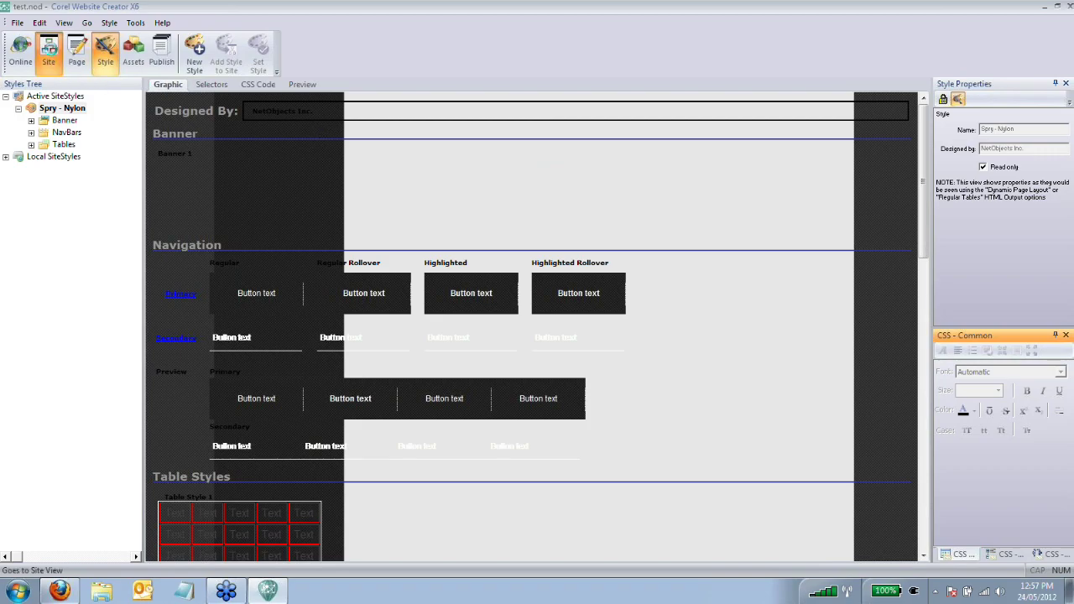
# Step: Return to the site structure and open the Home page for editing
pyautogui.click(48, 52)
pyautogui.doubleClick(111, 124)
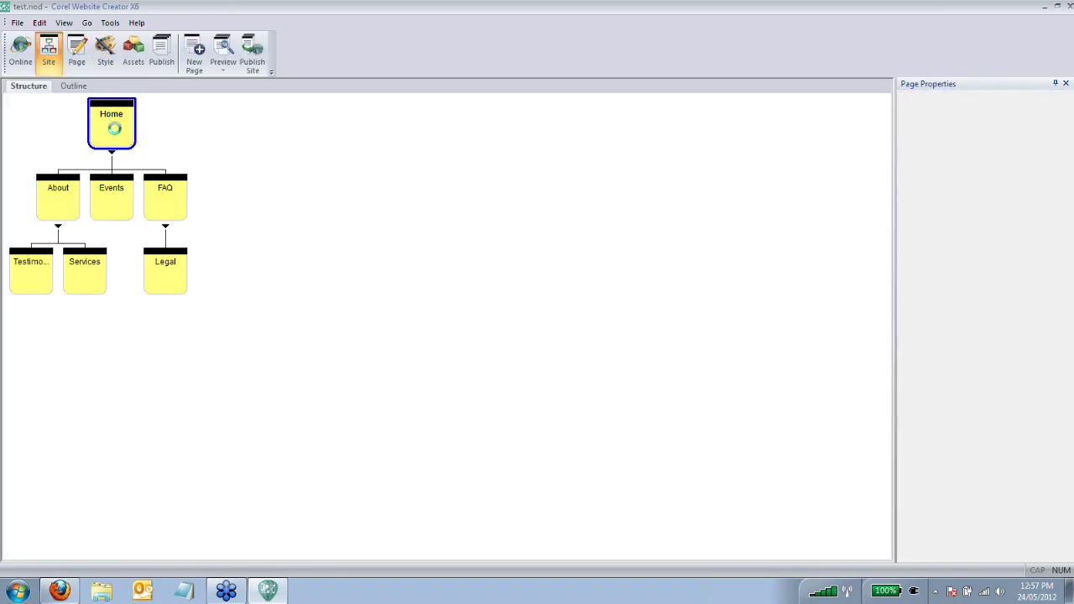